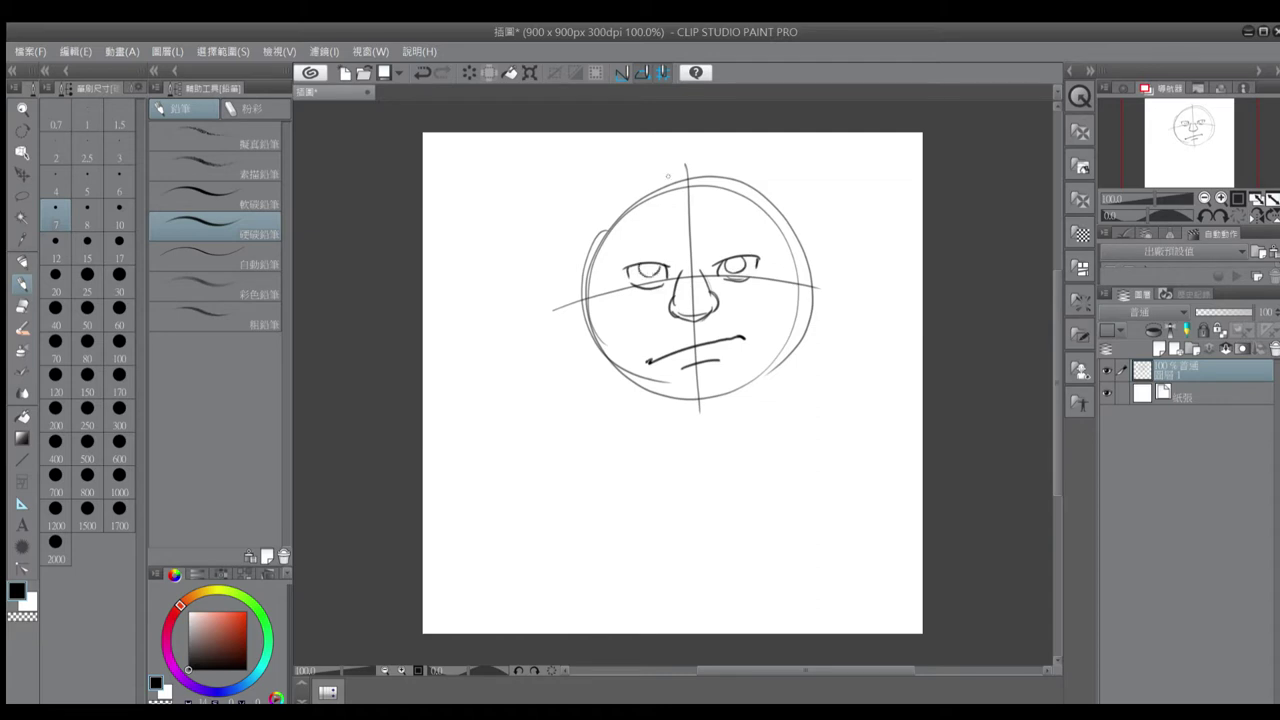
Sketch the pupils and add slanted, angry eyebrows above both eyes
drag(652, 262, 648, 264)
key(ctrl+z)
drag(738, 258, 734, 261)
key(e)
key(p)
mouse_move(622, 244)
mouse_down()
mouse_move(672, 252)
mouse_move(752, 232)
mouse_move(754, 220)
mouse_up()
key(ctrl+z)
Sketch the beard edge and jaw around the lower face and run the face contour up to the hairline
mouse_move(608, 295)
mouse_down()
mouse_move(658, 402)
mouse_move(745, 404)
mouse_move(770, 378)
mouse_up()
mouse_move(781, 290)
mouse_down()
mouse_move(740, 405)
mouse_move(770, 390)
mouse_up()
mouse_move(610, 390)
mouse_down()
mouse_move(676, 236)
mouse_move(613, 268)
mouse_move(785, 262)
mouse_up()
mouse_move(700, 175)
mouse_down()
mouse_move(785, 270)
mouse_move(758, 280)
mouse_up()
Erase the first pair of eyes and redraw them closer to the nose, with round irises under a frown
key(e)
mouse_move(624, 264)
mouse_down()
mouse_move(672, 288)
mouse_move(762, 282)
mouse_move(746, 286)
mouse_up()
key(p)
mouse_move(678, 268)
mouse_down()
mouse_move(684, 282)
mouse_move(662, 286)
mouse_up()
mouse_move(638, 292)
mouse_down()
mouse_move(664, 292)
mouse_move(646, 296)
mouse_up()
key(ctrl+z)
drag(640, 276, 658, 290)
Outline the short swept-back hair on top of the head, from one temple to the other
drag(660, 192, 712, 170)
drag(620, 206, 632, 182)
drag(648, 192, 720, 158)
mouse_move(710, 170)
mouse_down()
mouse_move(734, 198)
mouse_move(760, 196)
mouse_up()
Draw the sides of the head inside the guide circle, from the hairline down to the cheeks
drag(622, 206, 600, 340)
drag(766, 204, 786, 322)
mouse_move(636, 356)
mouse_down()
mouse_move(700, 334)
mouse_move(644, 388)
mouse_up()
key(ctrl+z)
key(ctrl+z)
Close the jaw with a squared chin and add the ears and jagged beard strokes along the cheeks
drag(656, 380, 684, 398)
mouse_move(716, 392)
mouse_down()
mouse_move(762, 360)
mouse_move(786, 294)
mouse_up()
drag(610, 322, 626, 366)
drag(784, 290, 796, 272)
drag(626, 358, 628, 374)
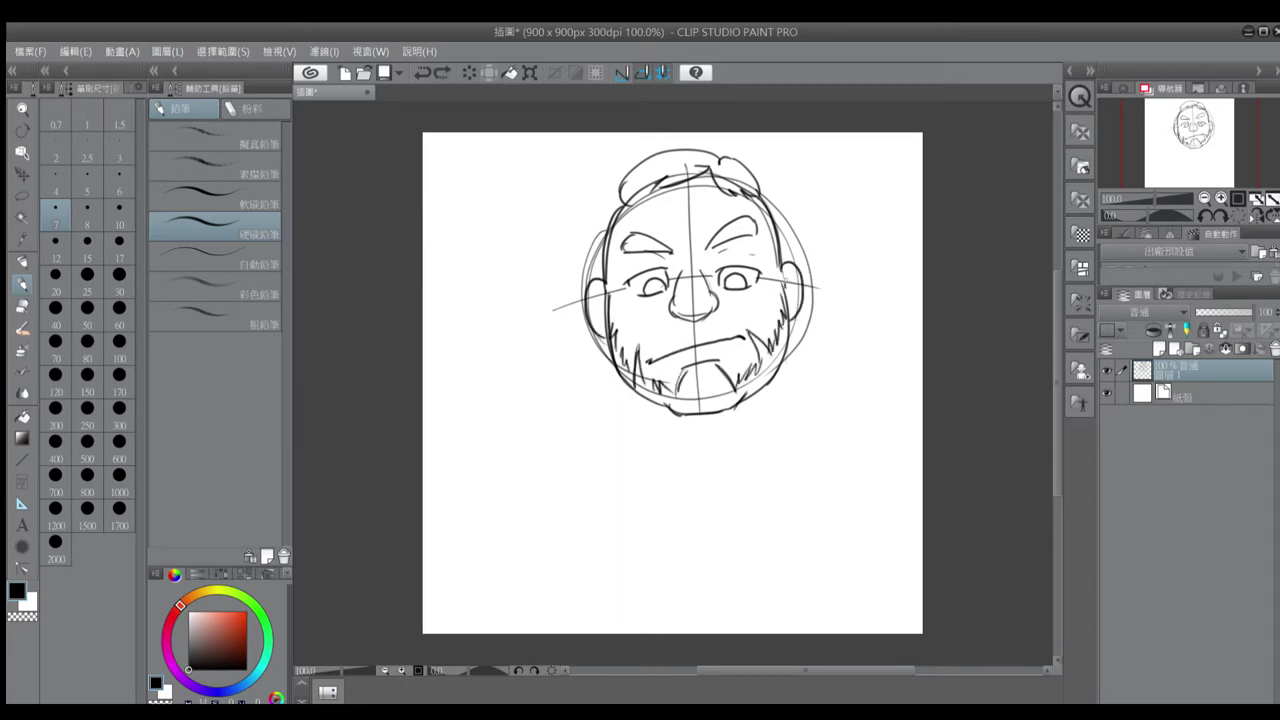
Hatch the moustache and the top hair, and detail the inner ear and the upper eyelids
mouse_move(596, 300)
mouse_down()
mouse_move(600, 322)
mouse_move(730, 318)
mouse_up()
drag(718, 332, 750, 314)
drag(720, 268, 758, 262)
drag(626, 273, 662, 266)
drag(628, 200, 702, 154)
drag(712, 174, 732, 164)
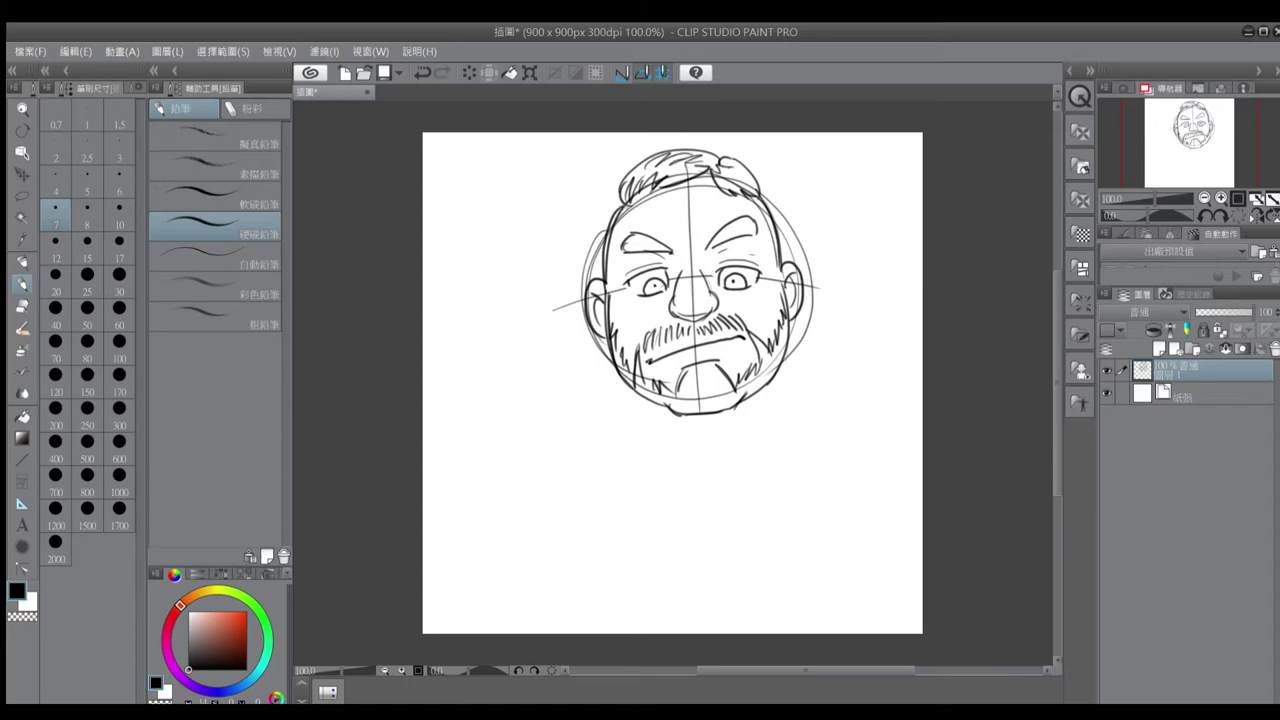
Add the hairline at both temples and clean up the eyelid lines above the eyes
drag(620, 234, 614, 276)
drag(756, 198, 770, 228)
key(e)
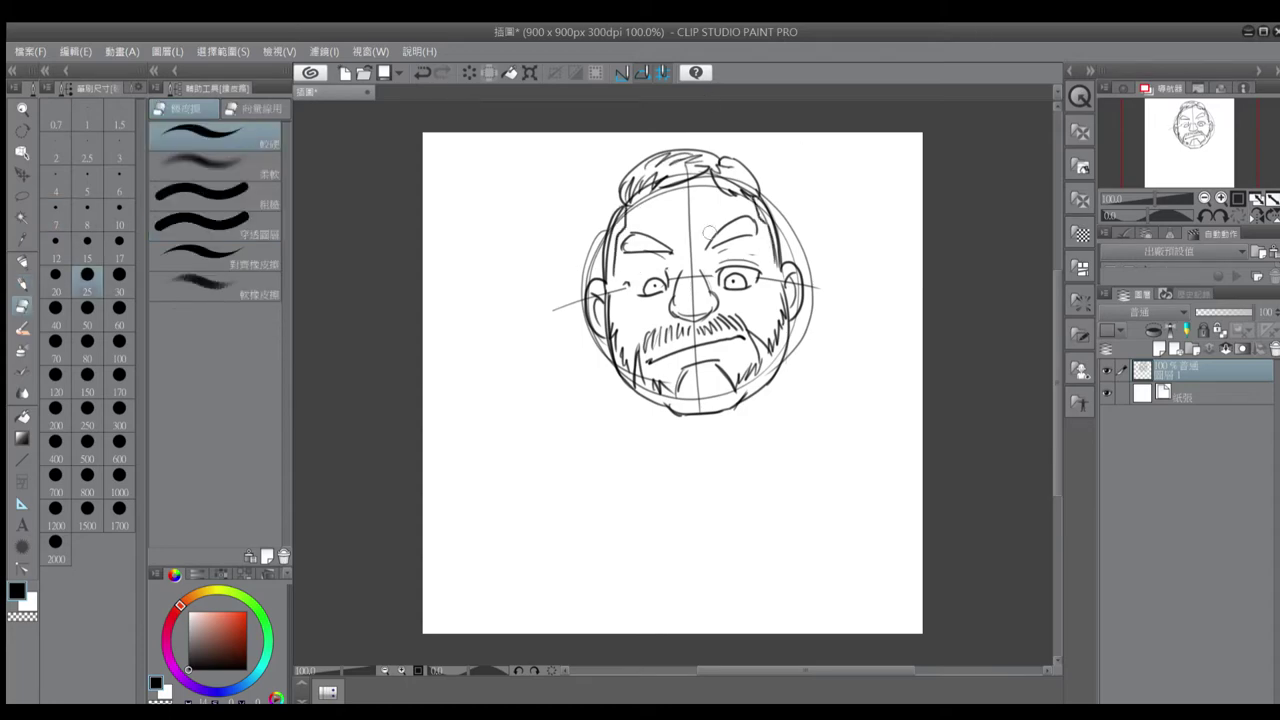
key(p)
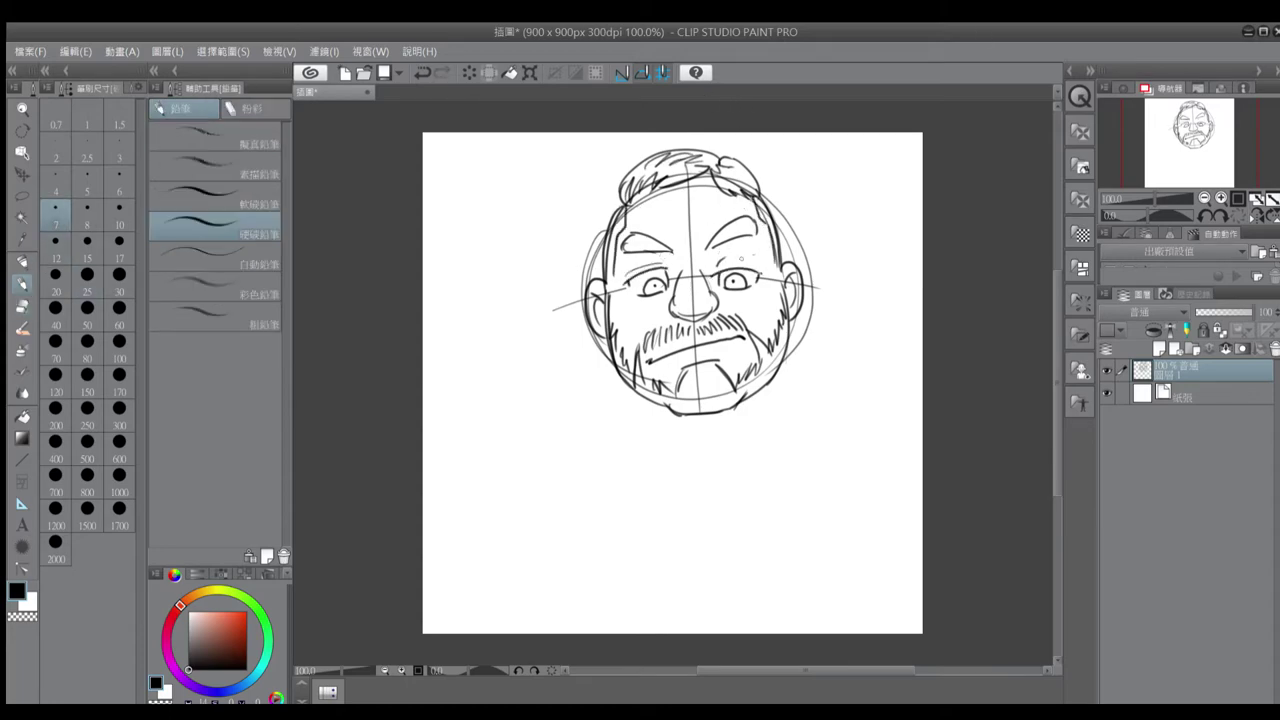
Hatch the goatee, reinforce the jawline and sketch both sides of the neck
drag(696, 368, 700, 412)
drag(610, 334, 632, 420)
drag(760, 366, 748, 396)
drag(628, 388, 630, 418)
drag(780, 366, 784, 402)
Sketch the sloping shoulder lines outward from both sides of the neck
drag(780, 394, 882, 448)
drag(630, 412, 568, 466)
key(ctrl+z)
key(ctrl+z)
drag(780, 394, 884, 438)
Move the whole sketch slightly up and to the left on the canvas
key(k)
drag(700, 400, 641, 391)
key(p)
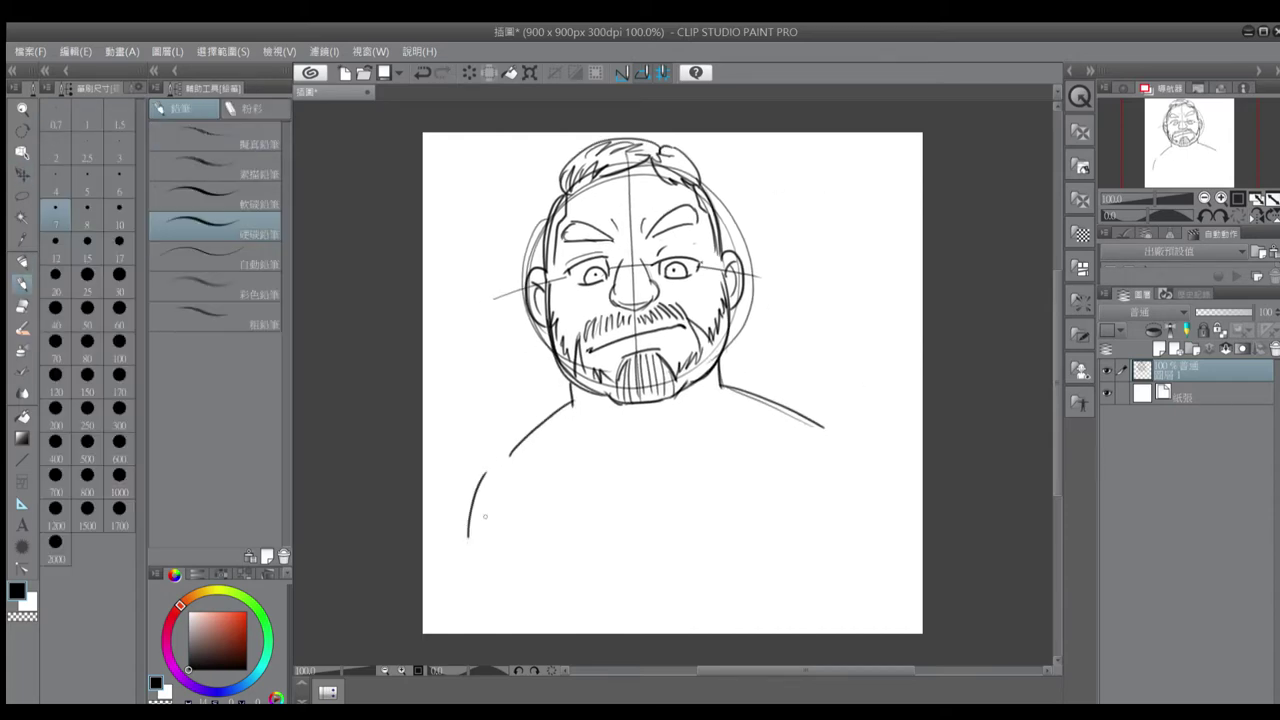
Sketch the rounded left-hand shoulder, the collarbone line across the chest and the right-hand shoulder contour
drag(472, 482, 465, 563)
drag(510, 452, 472, 486)
drag(548, 456, 680, 449)
drag(720, 384, 790, 430)
mouse_move(704, 450)
mouse_down()
mouse_move(774, 428)
mouse_move(810, 434)
mouse_move(756, 432)
mouse_up()
key(ctrl+z)
drag(744, 420, 828, 444)
Outline both pectoral muscles with their lower edges and the armpit lines of the left-hand arm
mouse_move(702, 466)
mouse_down()
mouse_move(710, 552)
mouse_move(790, 542)
mouse_up()
drag(770, 468, 792, 534)
mouse_move(708, 556)
mouse_down()
mouse_move(694, 574)
mouse_move(600, 580)
mouse_up()
drag(572, 530, 558, 566)
drag(620, 462, 560, 562)
drag(540, 470, 574, 520)
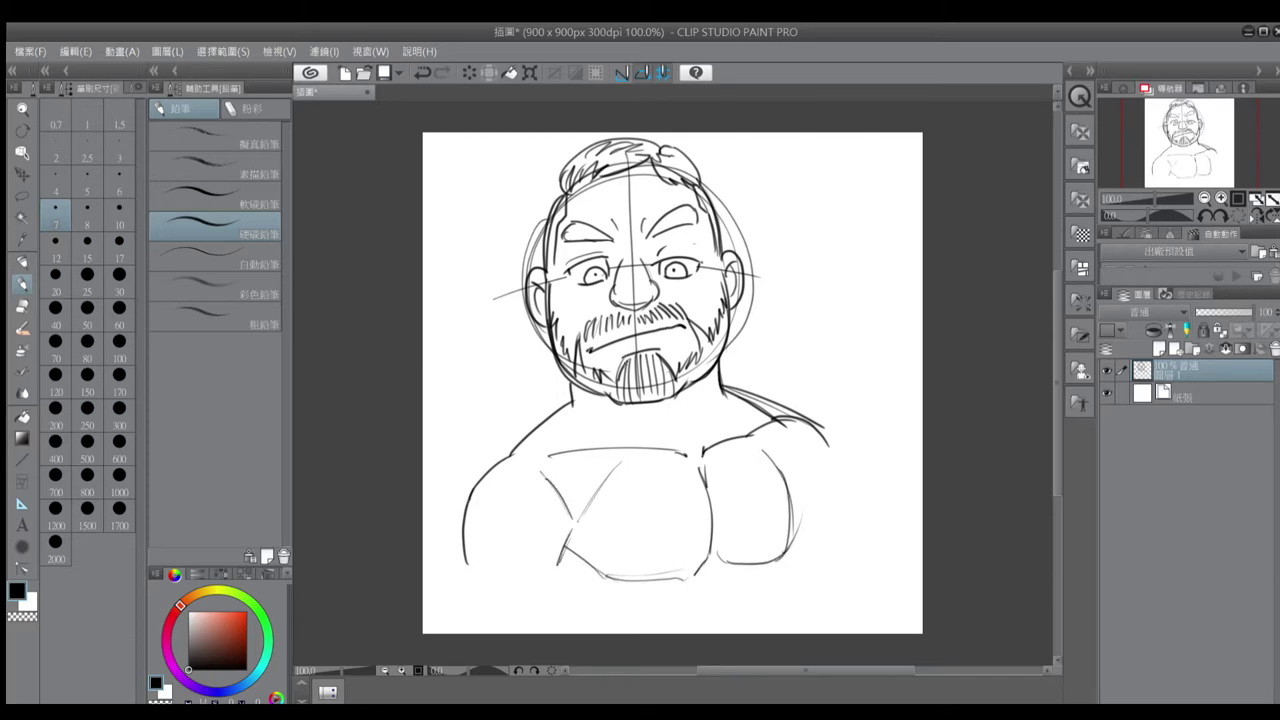
Sketch the elbow line and forearm of the left-hand arm, and erase the doubled outline of the opposite shoulder
drag(813, 322, 829, 269)
drag(490, 498, 483, 580)
mouse_move(497, 524)
mouse_down()
mouse_move(560, 522)
mouse_move(586, 580)
mouse_up()
key(e)
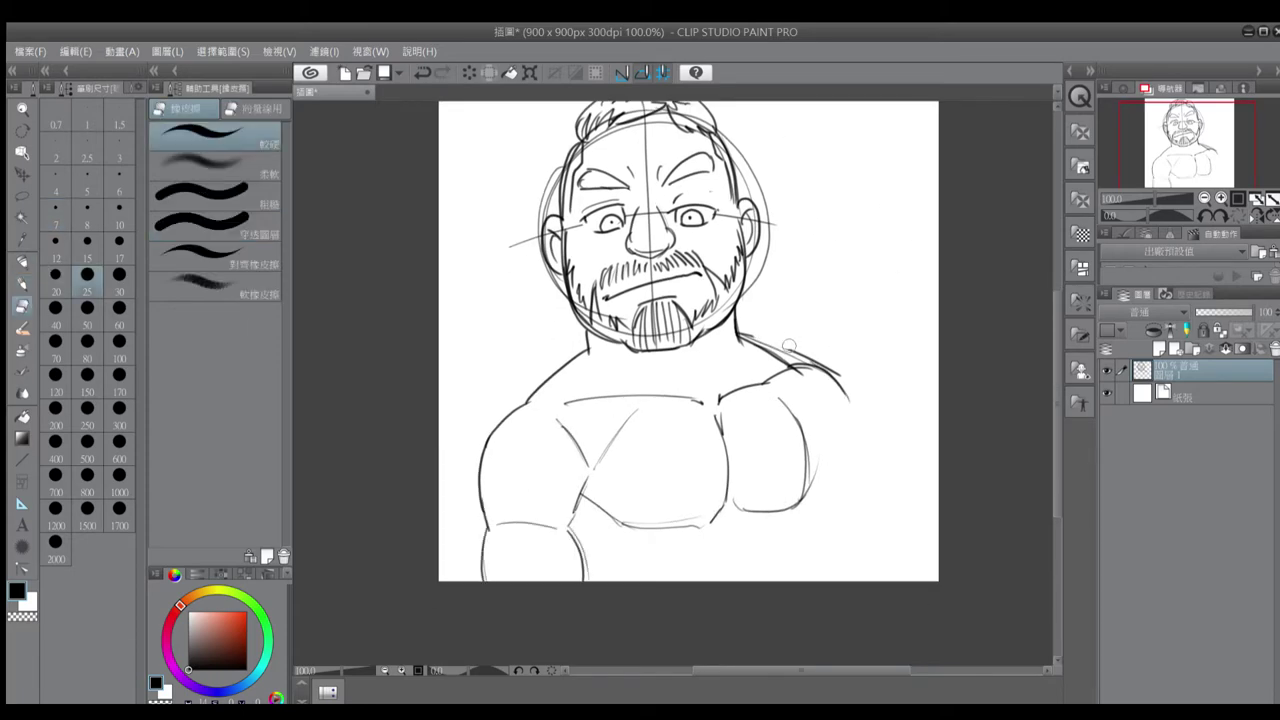
drag(745, 335, 845, 395)
key(p)
mouse_move(760, 330)
mouse_down()
mouse_move(826, 310)
mouse_move(840, 252)
mouse_up()
key(ctrl+z)
key(ctrl+z)
key(ctrl+z)
mouse_move(768, 340)
mouse_down()
mouse_move(835, 284)
mouse_move(862, 296)
mouse_up()
key(ctrl+z)
mouse_move(792, 410)
mouse_down()
mouse_move(842, 400)
mouse_move(905, 325)
mouse_up()
key(ctrl+z)
drag(836, 242, 842, 290)
drag(858, 265, 882, 295)
mouse_move(885, 200)
mouse_down()
mouse_move(926, 294)
mouse_move(906, 350)
mouse_up()
mouse_move(846, 162)
mouse_down()
mouse_move(928, 312)
mouse_move(916, 222)
mouse_up()
drag(810, 226, 848, 296)
key(ctrl+z)
key(ctrl+z)
key(ctrl+z)
key(ctrl+z)
key(ctrl+z)
key(ctrl+z)
key(ctrl+z)
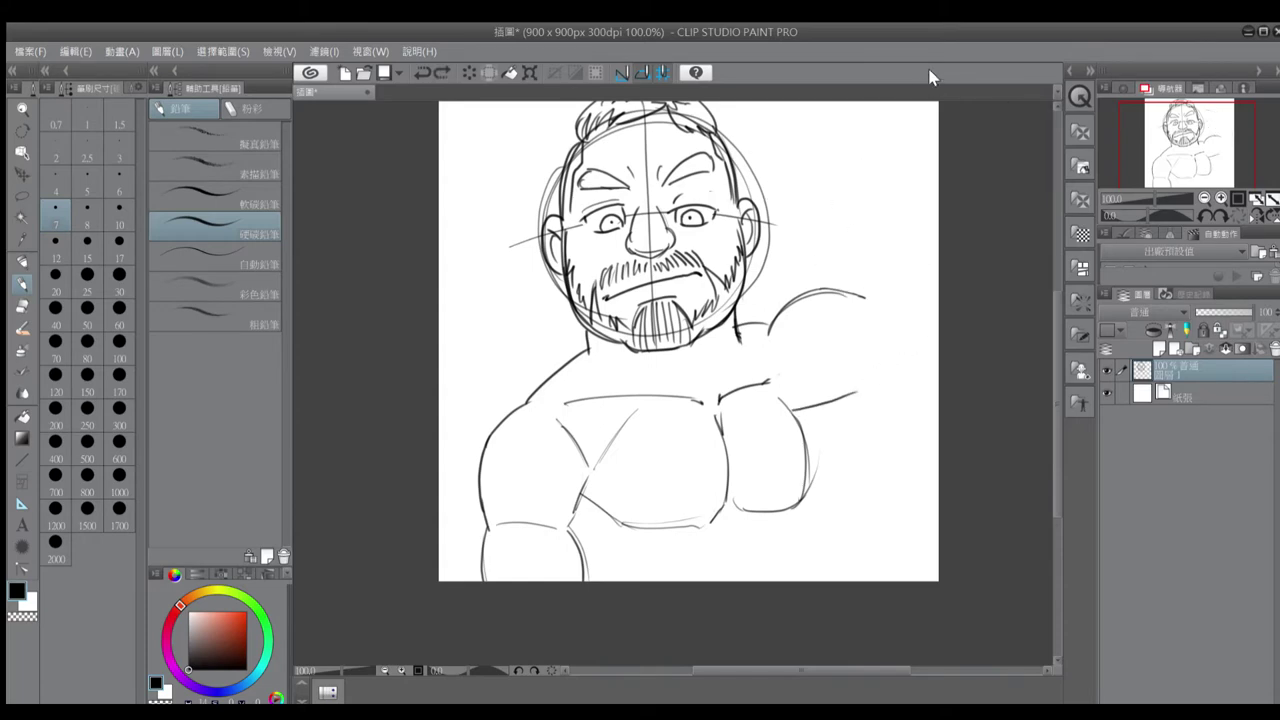
key(ctrl+z)
key(ctrl+z)
key(ctrl+z)
Redraw the right-hand shoulder slope into the upper arm and mark a nipple on each pectoral
drag(738, 328, 798, 365)
drag(797, 482, 795, 484)
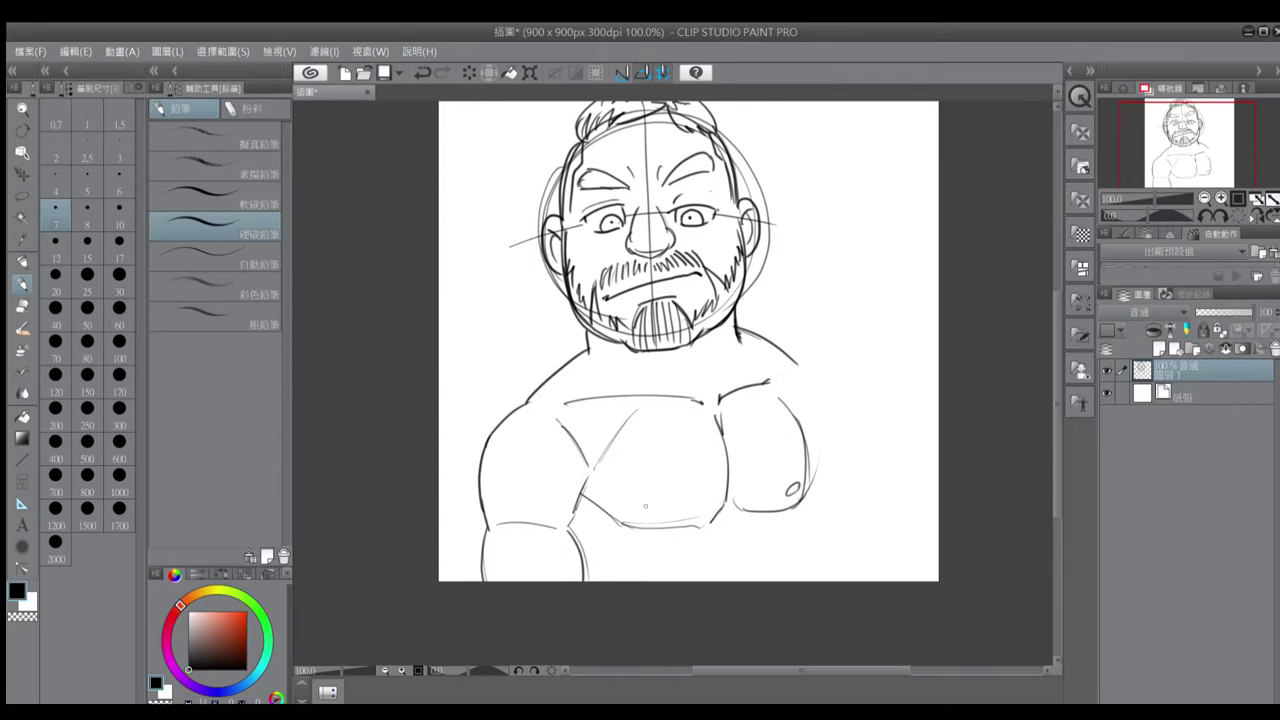
mouse_move(765, 382)
mouse_down()
mouse_move(815, 376)
mouse_move(900, 510)
mouse_up()
Sketch the elbow line and a rounded forearm below the right-hand upper arm
drag(814, 484, 918, 540)
drag(830, 535, 840, 578)
drag(905, 506, 925, 575)
drag(850, 425, 895, 505)
Erase the excess outer lines of the right-hand arm and its misplaced forearm
key(e)
drag(880, 425, 872, 500)
drag(830, 440, 900, 490)
mouse_move(885, 440)
mouse_down()
mouse_move(795, 372)
mouse_move(822, 381)
mouse_move(860, 462)
mouse_move(815, 494)
mouse_up()
key(p)
key(e)
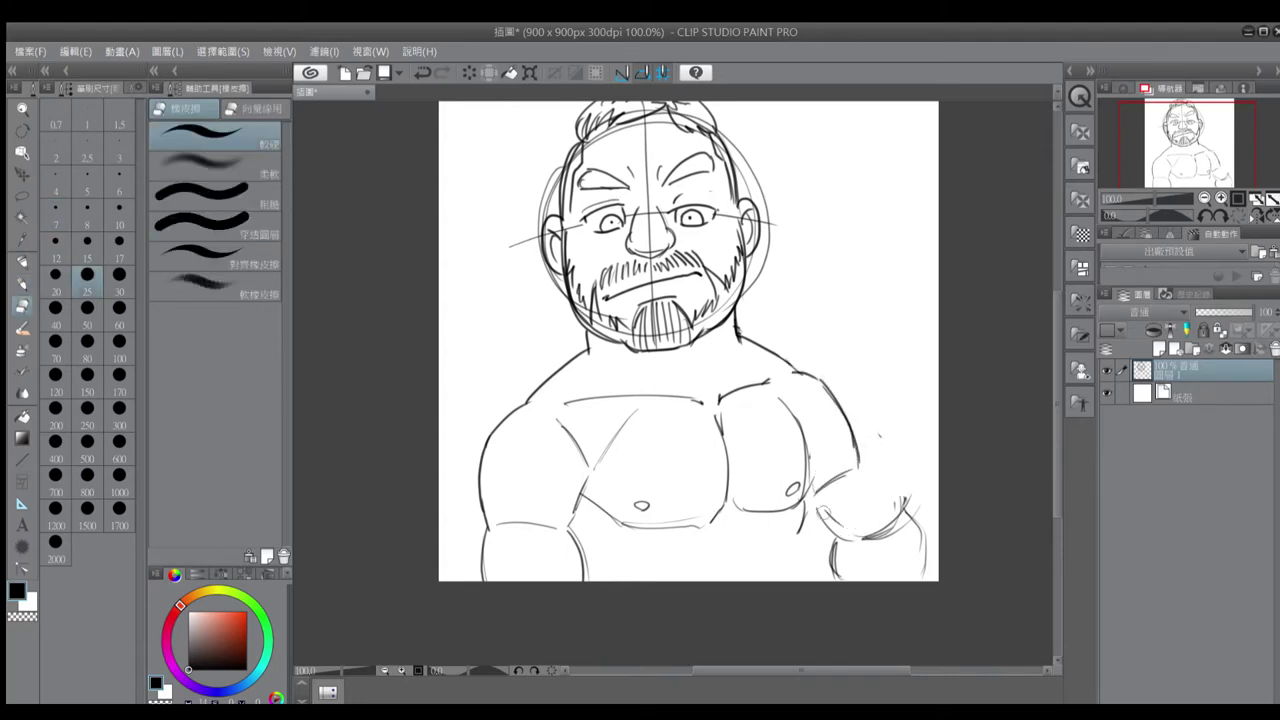
drag(832, 572, 896, 552)
Redraw the right-hand forearm angled outward from the elbow and tapering toward the wrist
key(p)
drag(808, 516, 838, 580)
drag(858, 452, 904, 556)
drag(890, 498, 910, 562)
drag(894, 548, 897, 573)
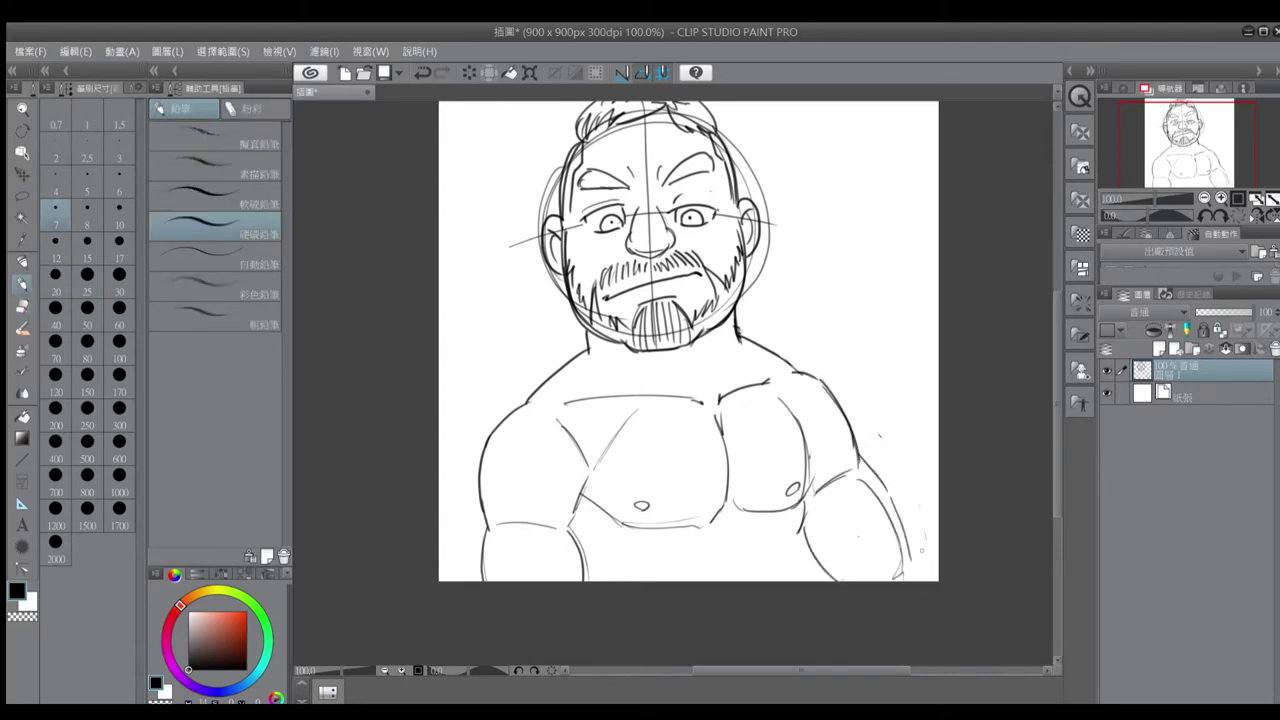
Sketch the elbow crease and an inner contour on the left-hand forearm
drag(566, 526, 497, 524)
drag(570, 526, 524, 580)
key(e)
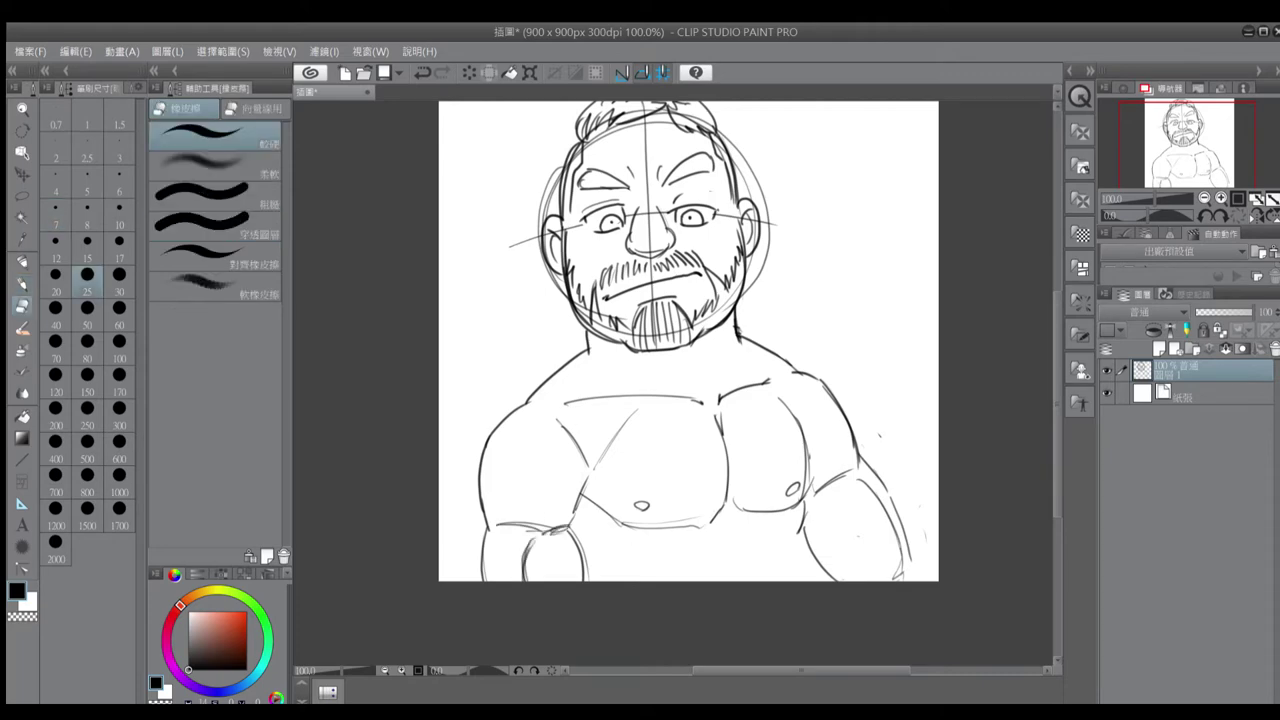
Enlarge the canvas to 1500 x 1500 px and shift the sketch toward its horizontal centre
scroll(706, 235, down, 1)
key(ctrl+alt+c)
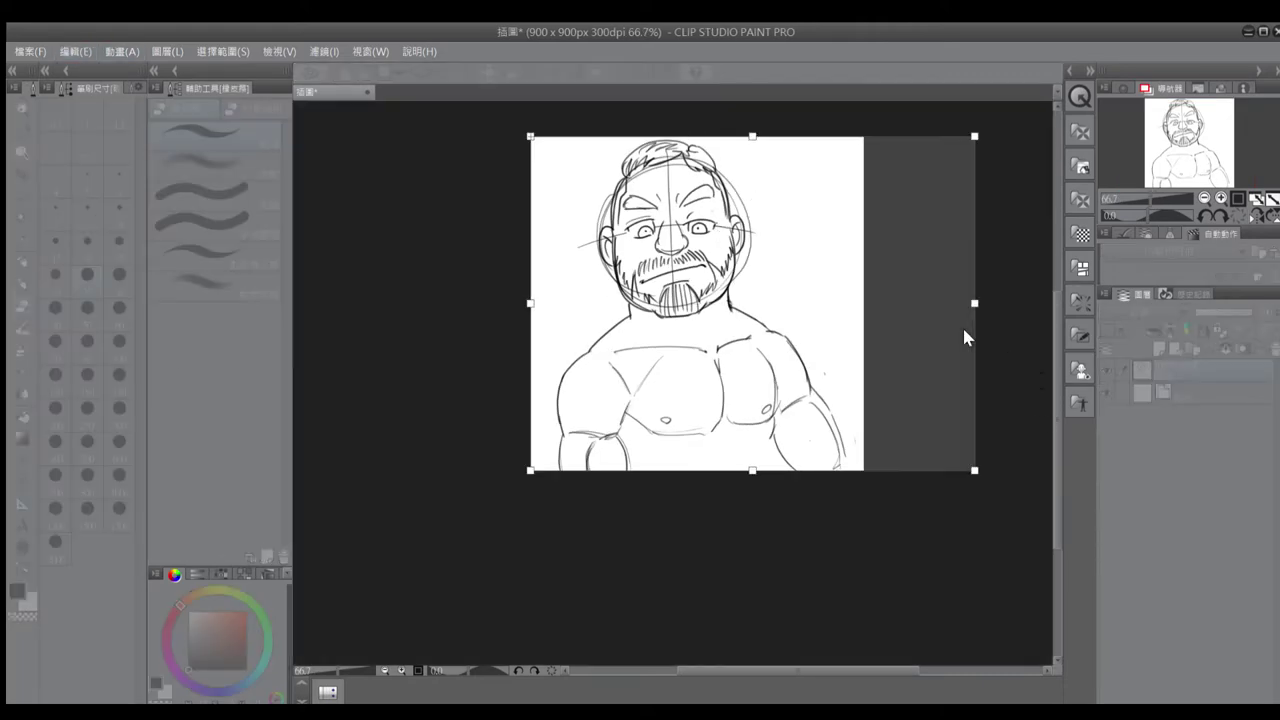
key(Return)
key(k)
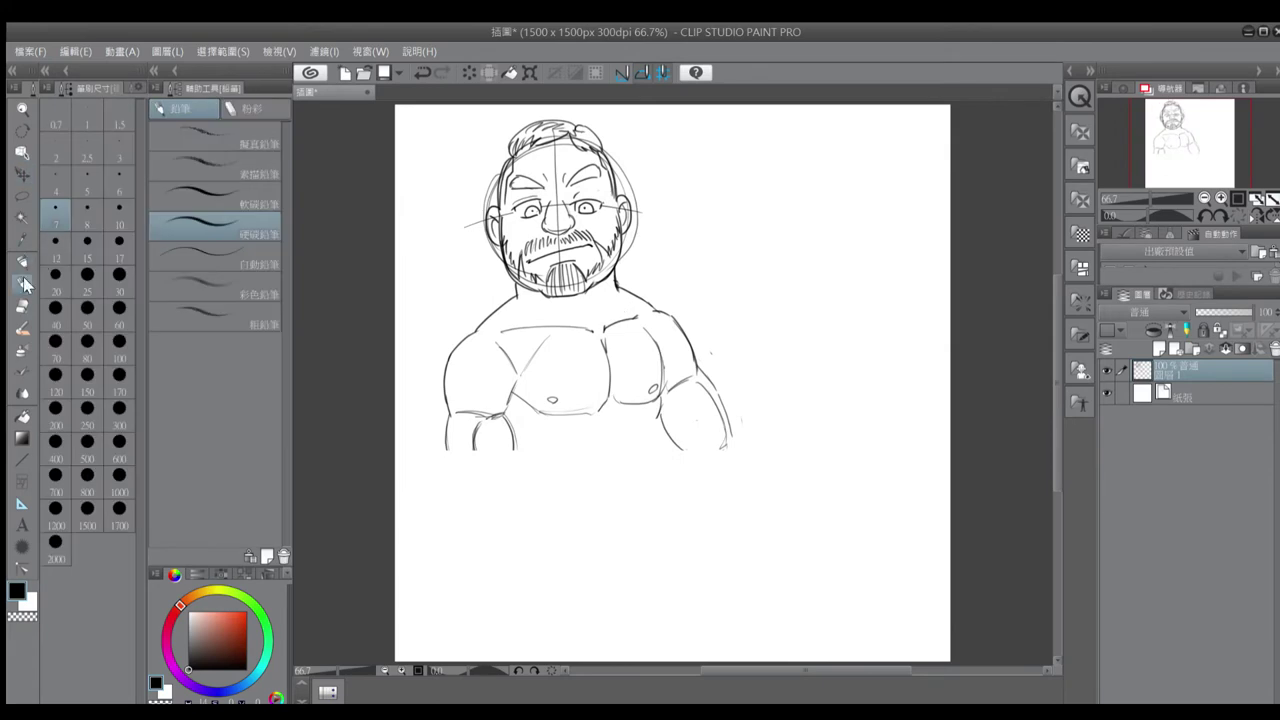
drag(626, 274, 640, 253)
Lasso the left-hand arm, paste it onto its own layer and rotate it outward away from the torso
key(m)
mouse_move(482, 322)
mouse_down()
mouse_move(578, 470)
mouse_move(482, 328)
mouse_up()
key(ctrl+c)
key(ctrl+v)
key(ctrl+t)
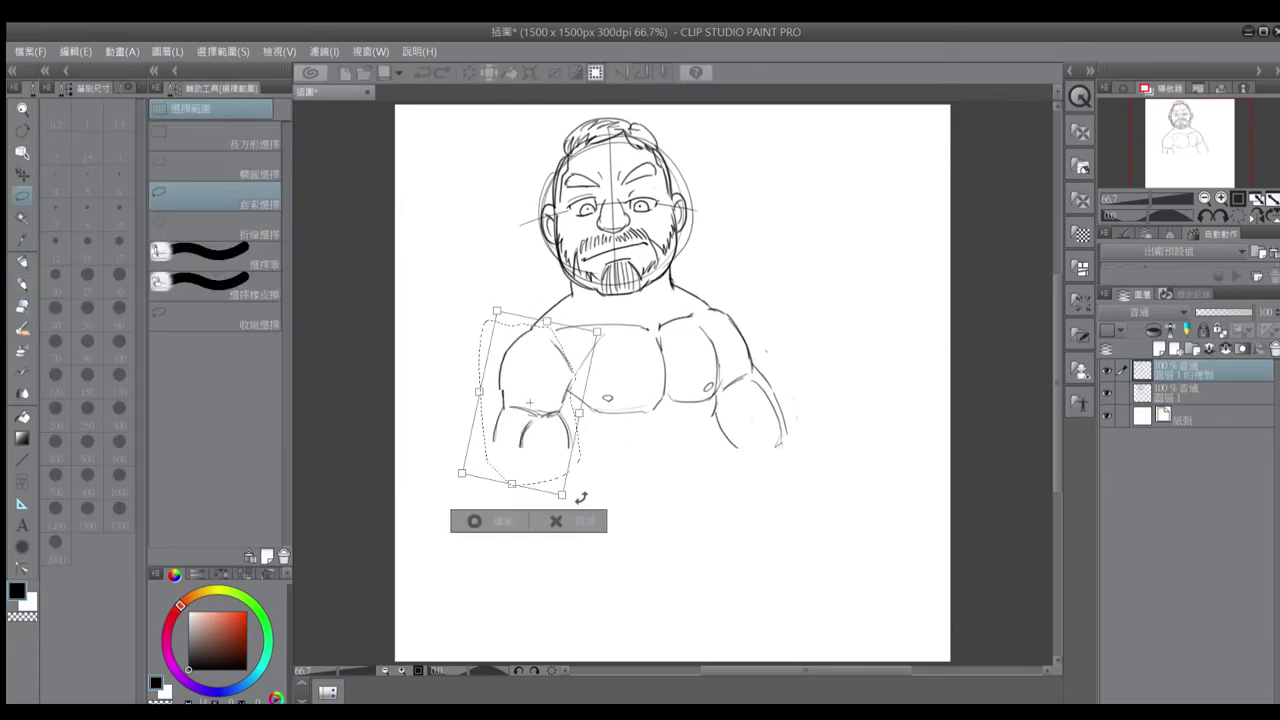
drag(522, 500, 489, 492)
key(Return)
key(ctrl+d)
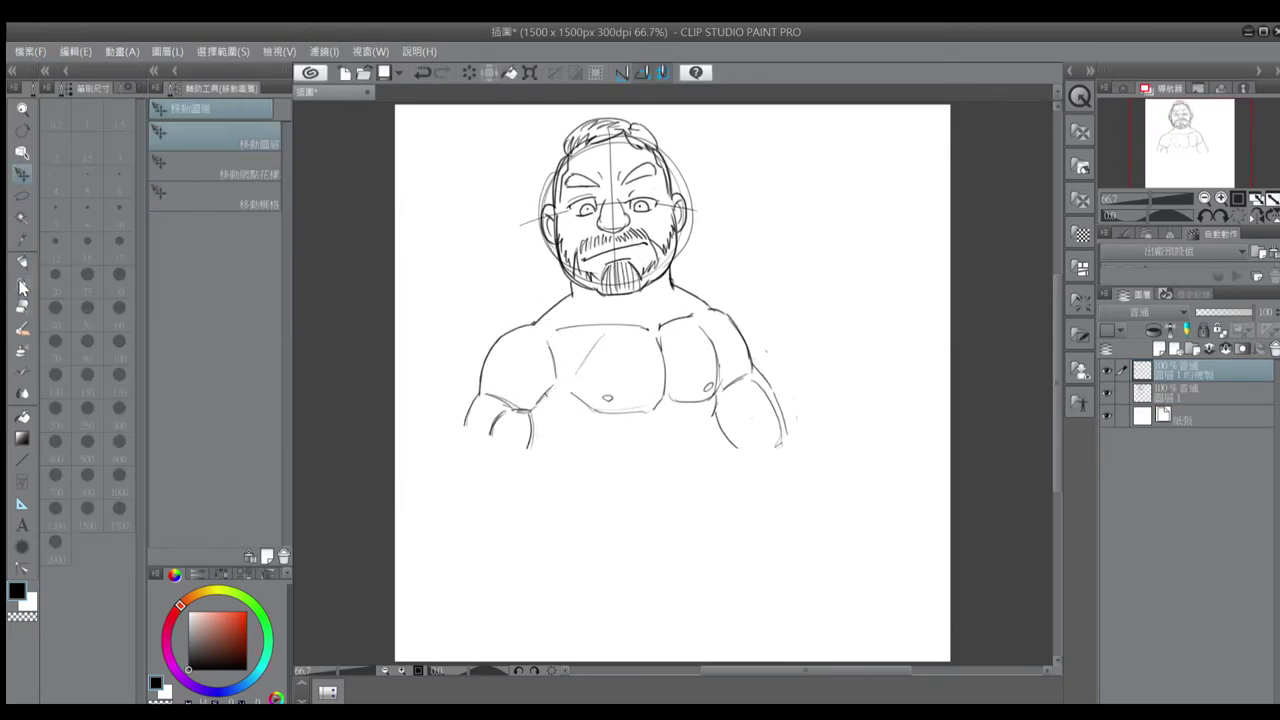
Extend the left-hand arm's outer contour to the elbow and sketch a bent forearm reaching across the body
key(p)
drag(476, 395, 460, 470)
mouse_move(462, 420)
mouse_down()
mouse_move(456, 484)
mouse_move(556, 490)
mouse_up()
key(ctrl+z)
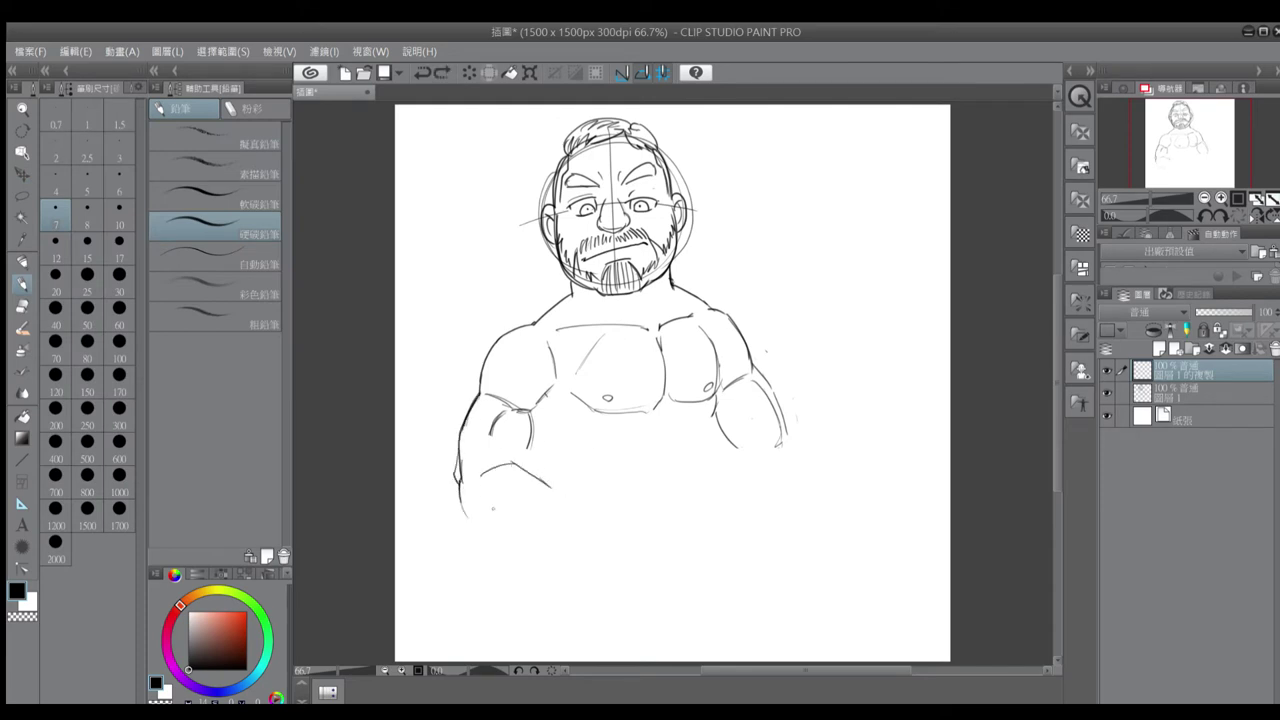
drag(464, 508, 520, 546)
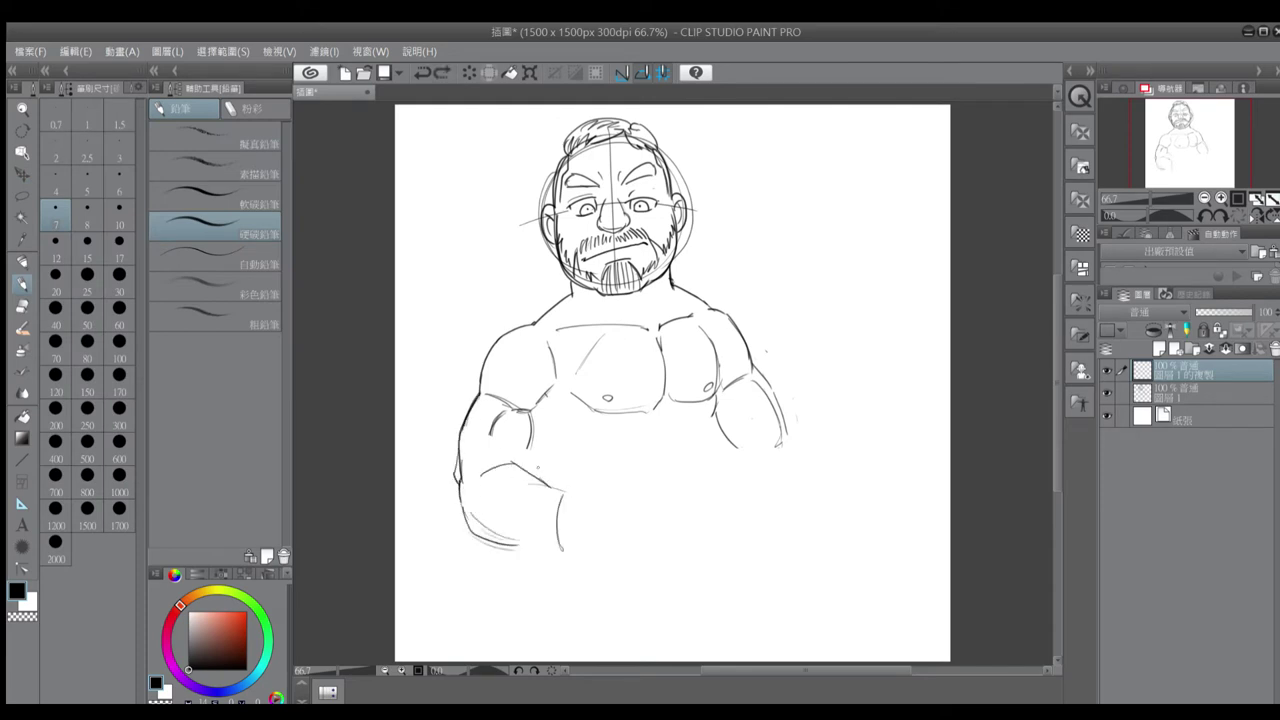
Erase the old inner forearm lines and close the underside of the bent forearm at the wrist
key(e)
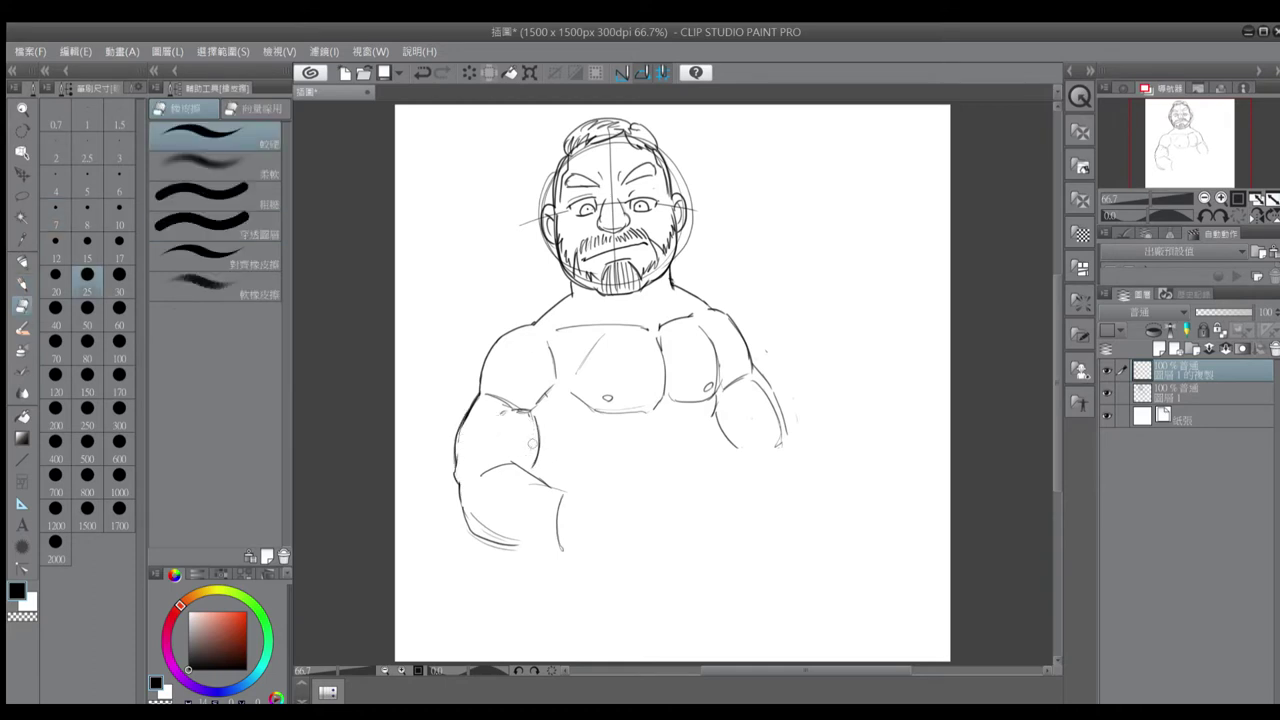
key(p)
drag(516, 546, 564, 548)
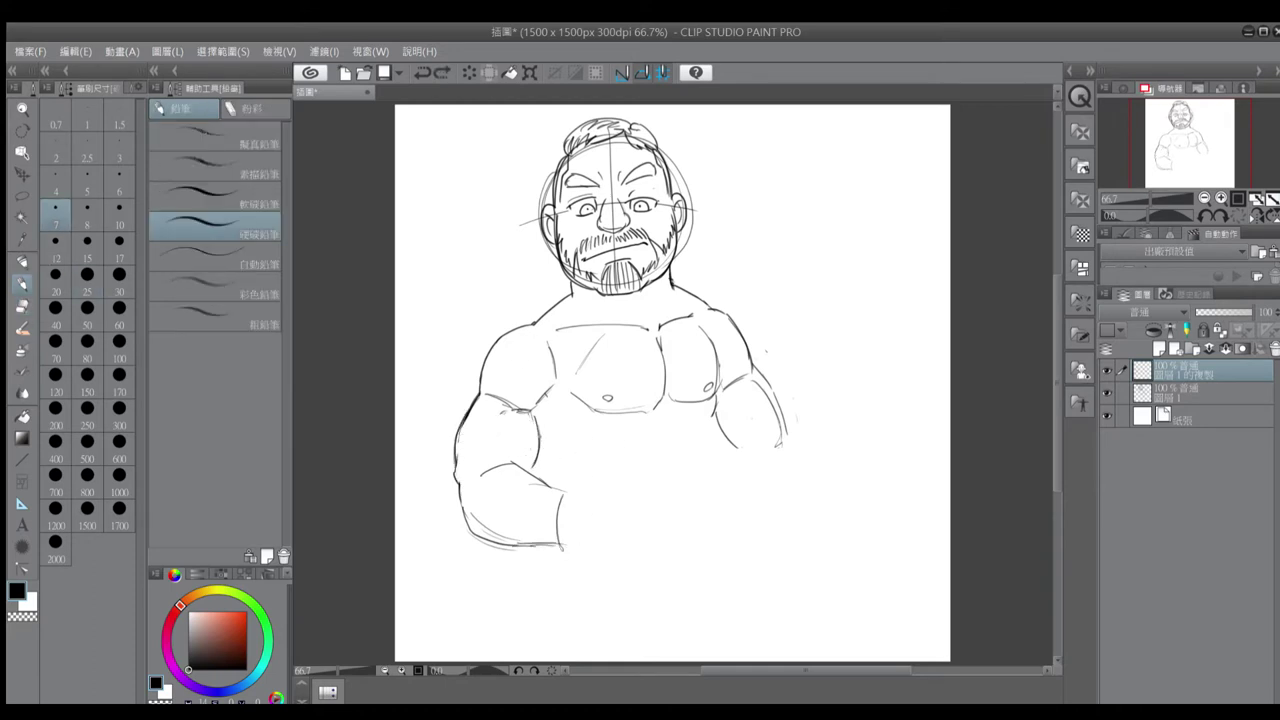
Sketch the side of the torso behind the bent arm and an oval cross-section at the wrist
drag(556, 440, 566, 476)
key(ctrl+z)
mouse_move(560, 432)
mouse_down()
mouse_move(545, 466)
mouse_move(576, 498)
mouse_move(560, 546)
mouse_up()
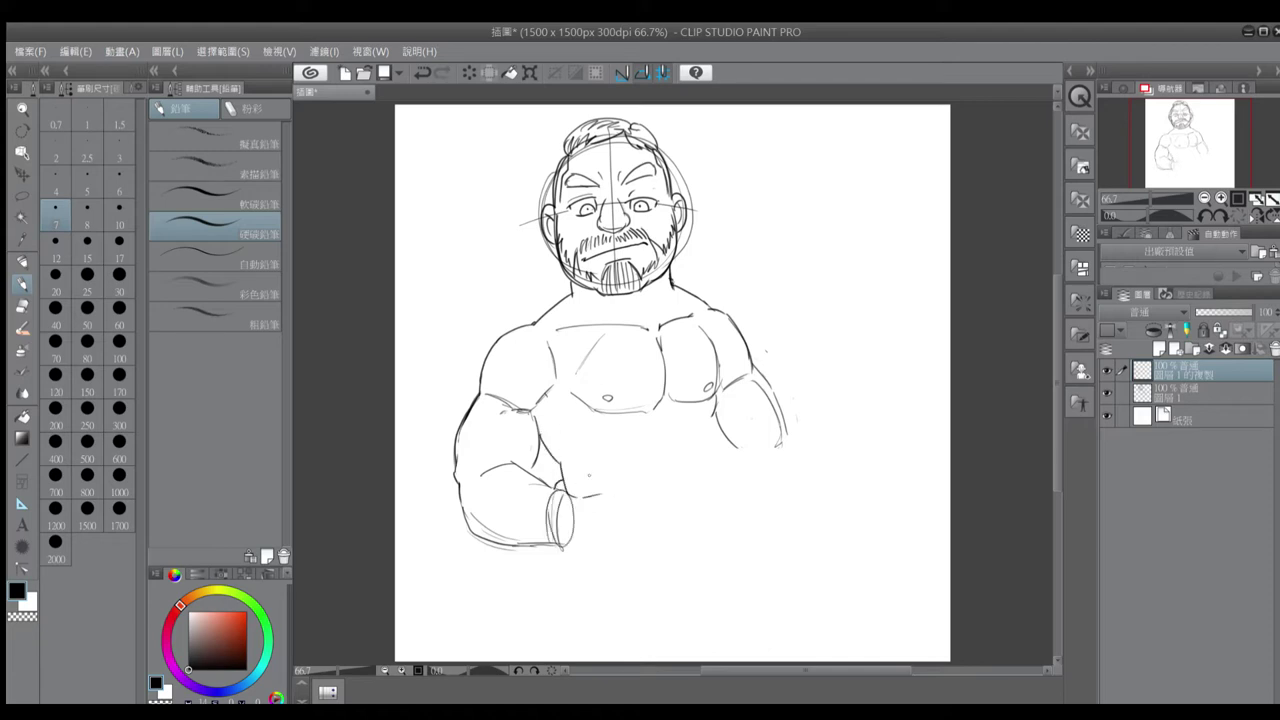
mouse_move(556, 490)
mouse_down()
mouse_move(604, 494)
mouse_move(608, 556)
mouse_up()
key(ctrl+z)
drag(558, 548, 610, 558)
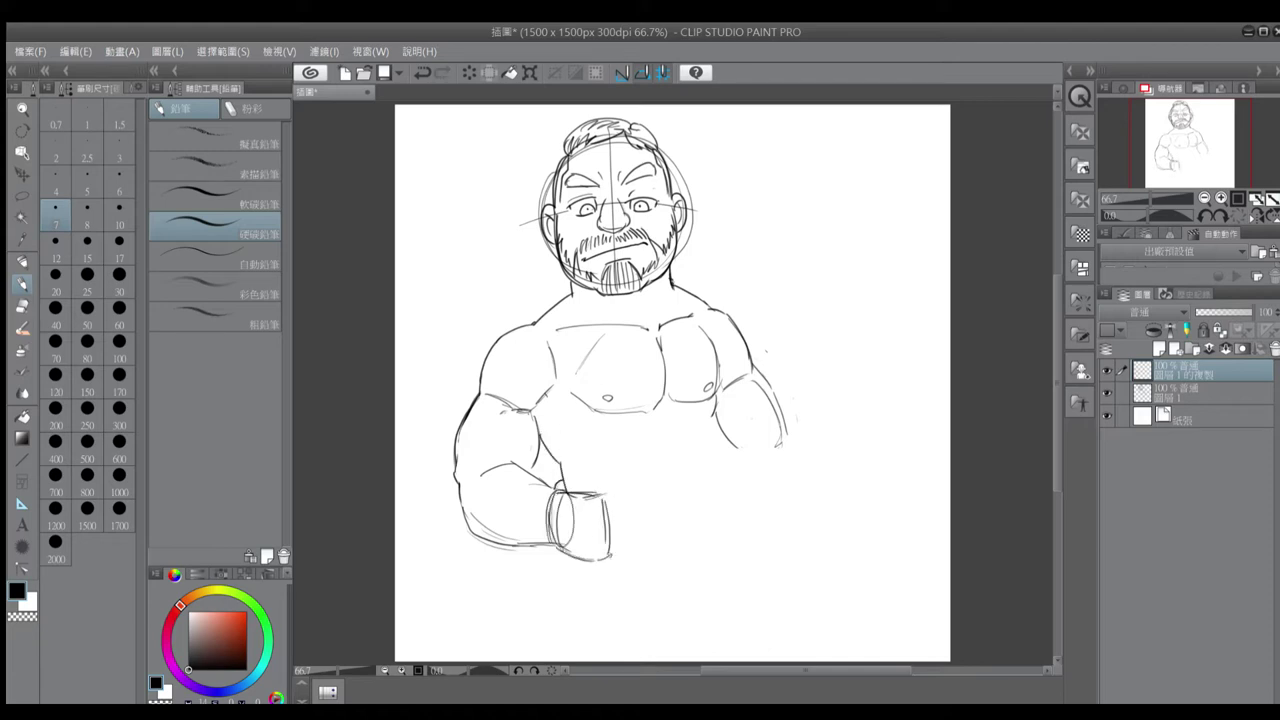
drag(612, 510, 636, 512)
key(ctrl+z)
key(ctrl+z)
key(ctrl+z)
key(ctrl+z)
key(ctrl+z)
key(ctrl+z)
key(ctrl+z)
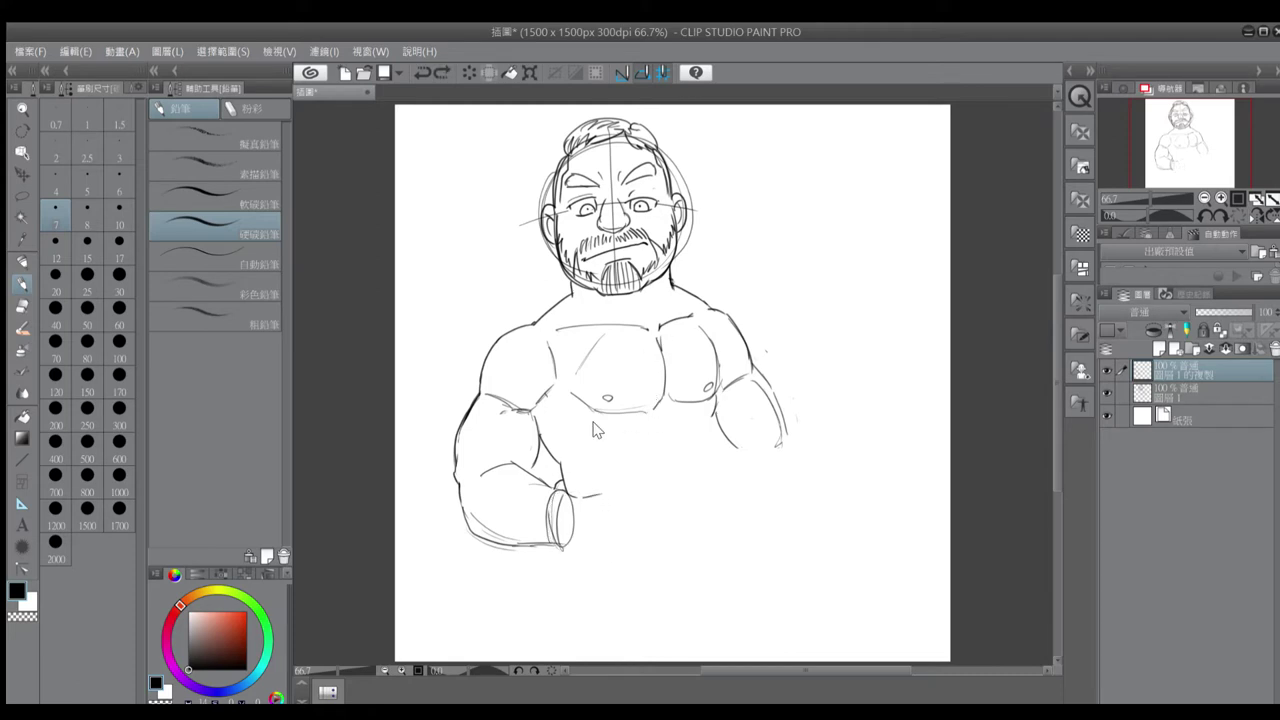
Sketch a clenched fist with curled fingers at the end of the bent forearm and erase its overlapping lines
drag(536, 490, 612, 490)
mouse_move(594, 498)
mouse_down()
mouse_move(602, 550)
mouse_move(582, 557)
mouse_up()
key(ctrl+z)
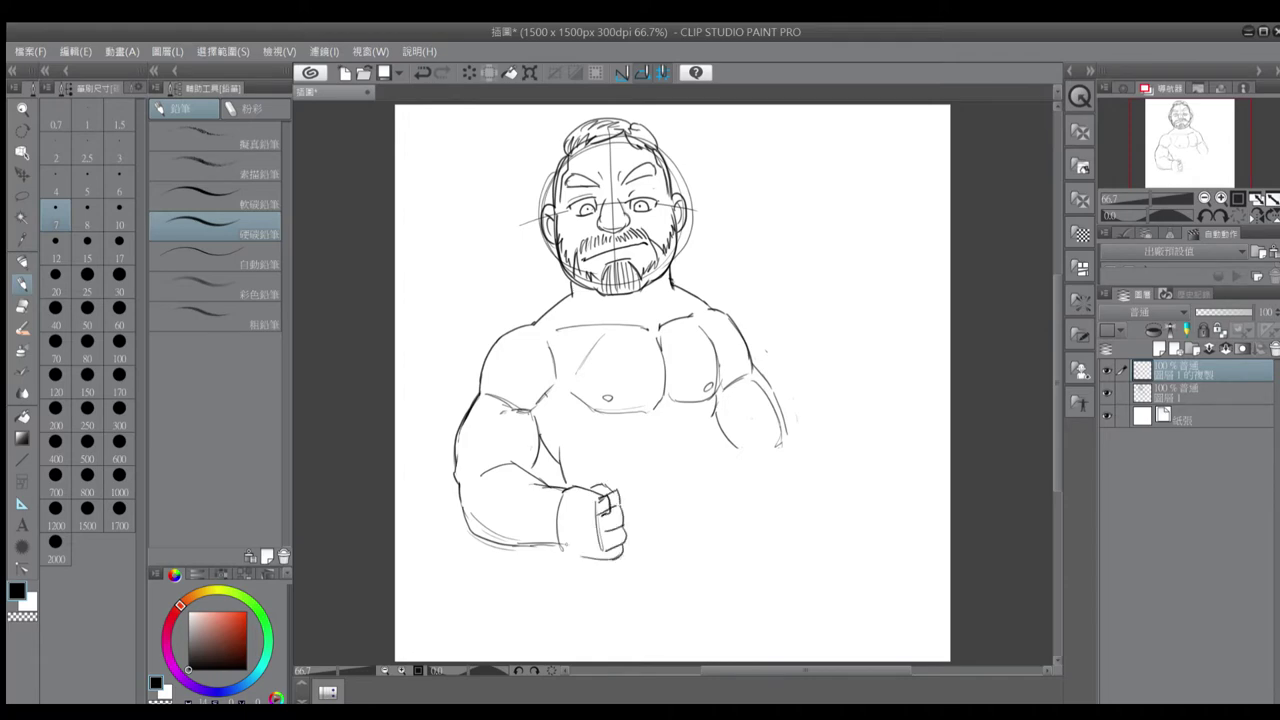
mouse_move(566, 490)
mouse_down()
mouse_move(618, 484)
mouse_move(604, 492)
mouse_move(588, 478)
mouse_up()
key(e)
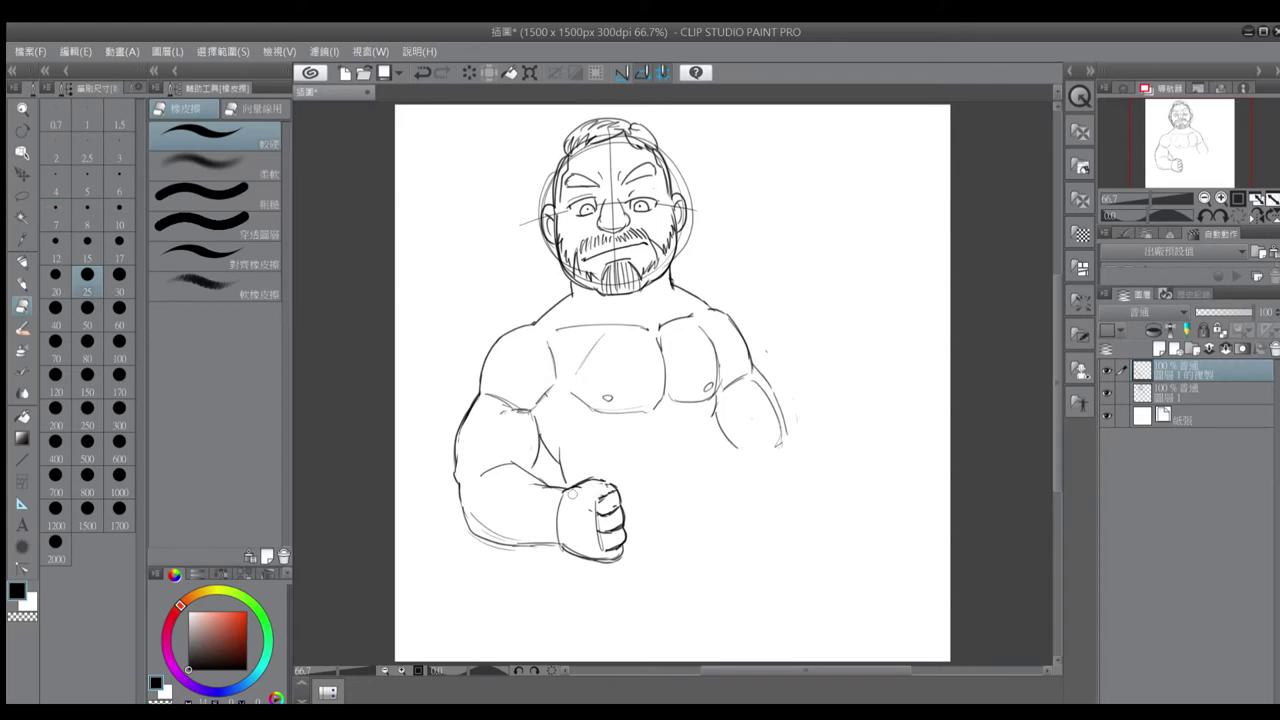
key(p)
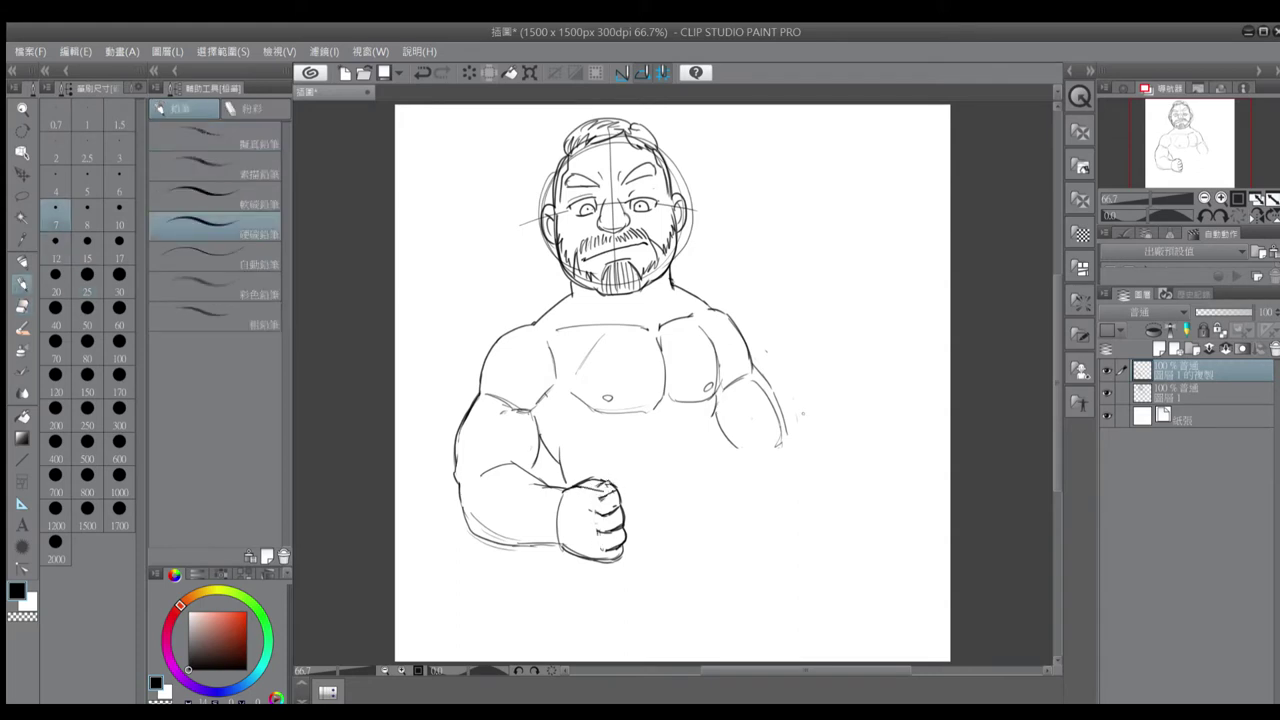
drag(752, 452, 784, 440)
drag(790, 424, 798, 488)
drag(734, 450, 744, 494)
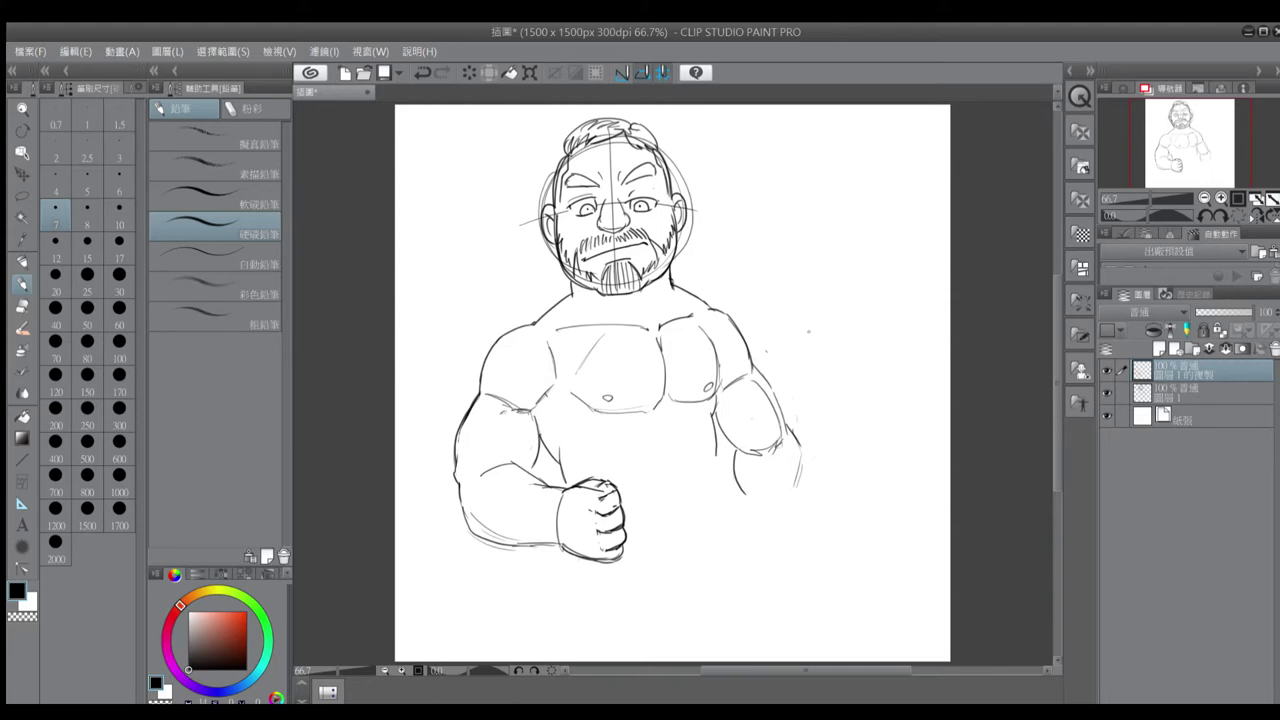
Merge the copied sketch layer into the layer below and erase the right-hand arm below the shoulder
click(22, 305)
key(ctrl+e)
mouse_move(760, 370)
mouse_down()
mouse_move(782, 450)
mouse_move(742, 500)
mouse_up()
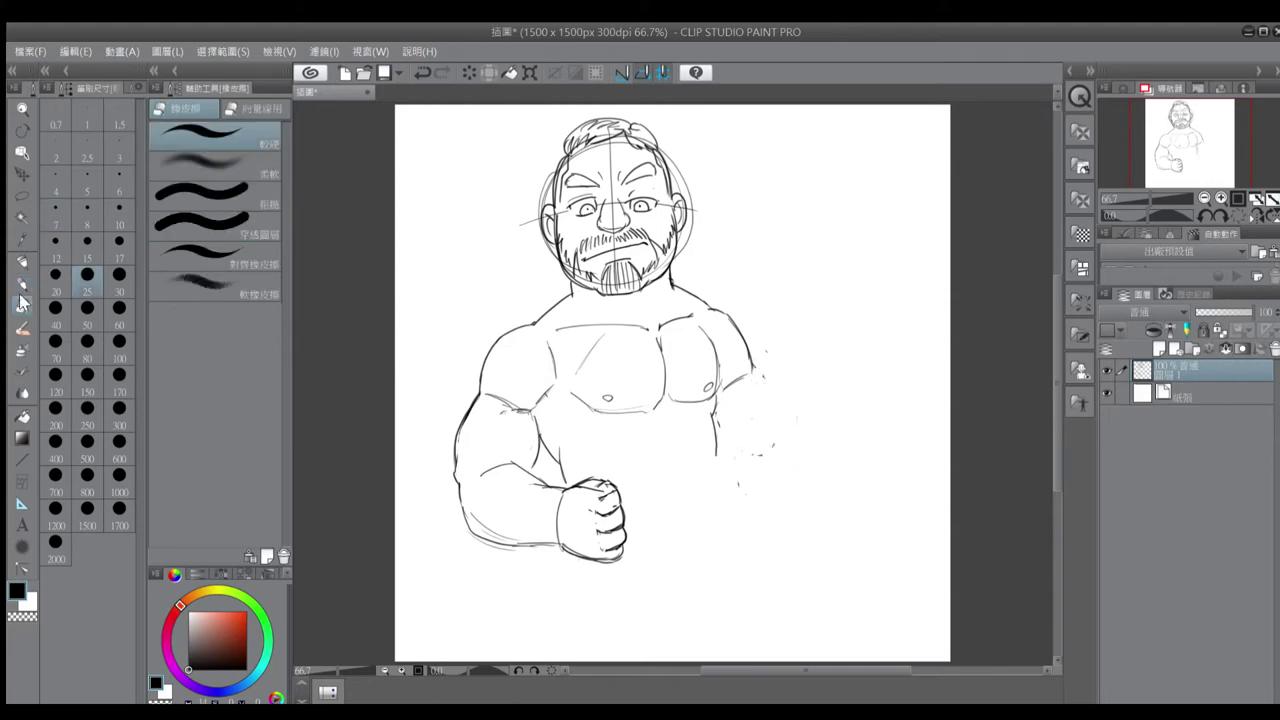
Erase the left-hand fist's curled fingers and redraw the fist as a simple block with a flat front plane
mouse_move(612, 480)
mouse_down()
mouse_move(580, 494)
mouse_move(606, 558)
mouse_up()
key(p)
drag(568, 492, 598, 556)
drag(597, 499, 608, 496)
Redraw the right-hand arm with a rounded biceps, a bulging elbow and a forearm tapering down to the wrist
mouse_move(768, 382)
mouse_down()
mouse_move(778, 448)
mouse_move(748, 462)
mouse_up()
mouse_move(744, 462)
mouse_down()
mouse_move(778, 450)
mouse_move(795, 526)
mouse_move(748, 507)
mouse_up()
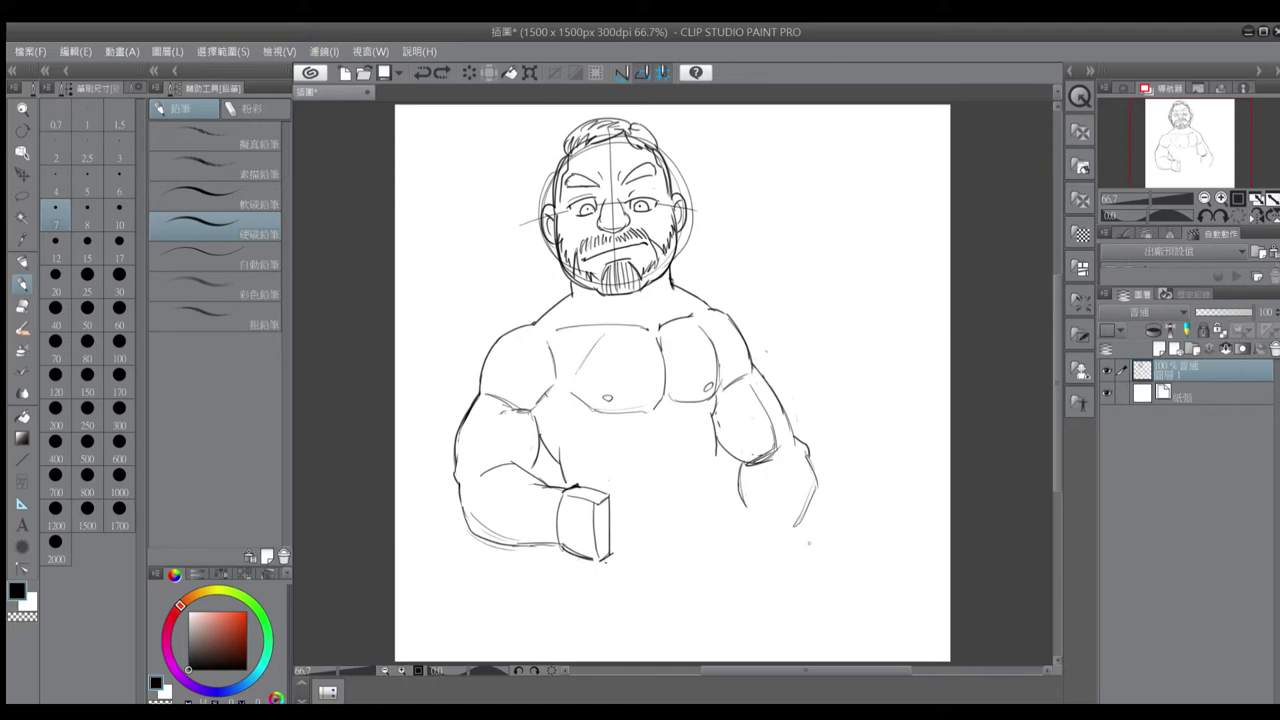
drag(746, 462, 776, 458)
drag(746, 494, 742, 542)
drag(812, 490, 790, 546)
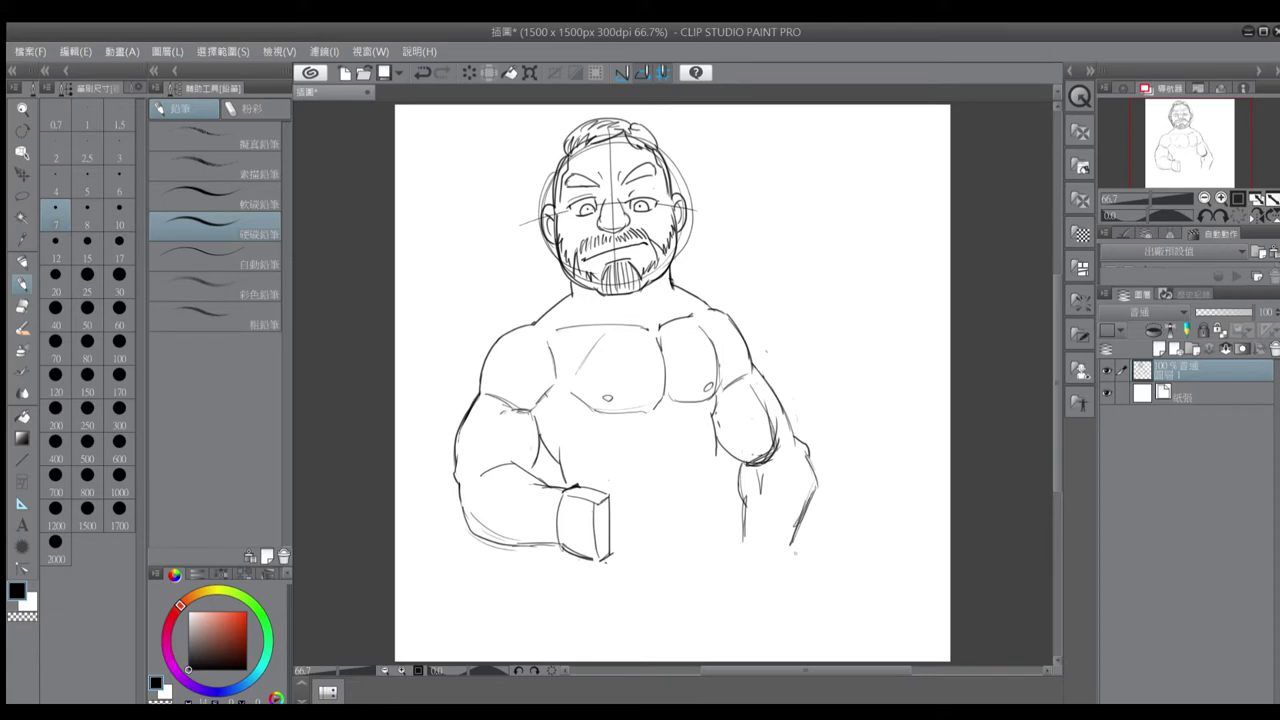
Sketch a block-shaped fist at the end of the right-hand forearm and divide it into fingers and a thumb
mouse_move(730, 576)
mouse_down()
mouse_move(724, 545)
mouse_move(781, 538)
mouse_up()
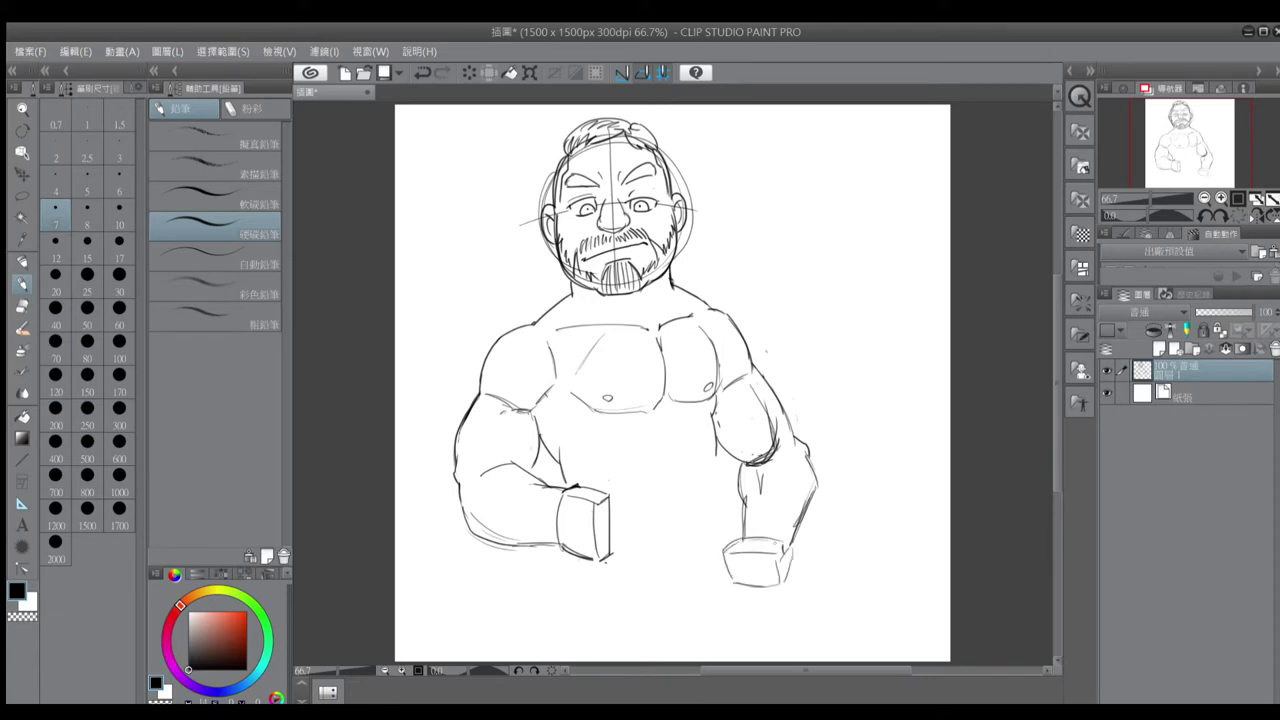
drag(783, 530, 792, 582)
drag(734, 556, 752, 538)
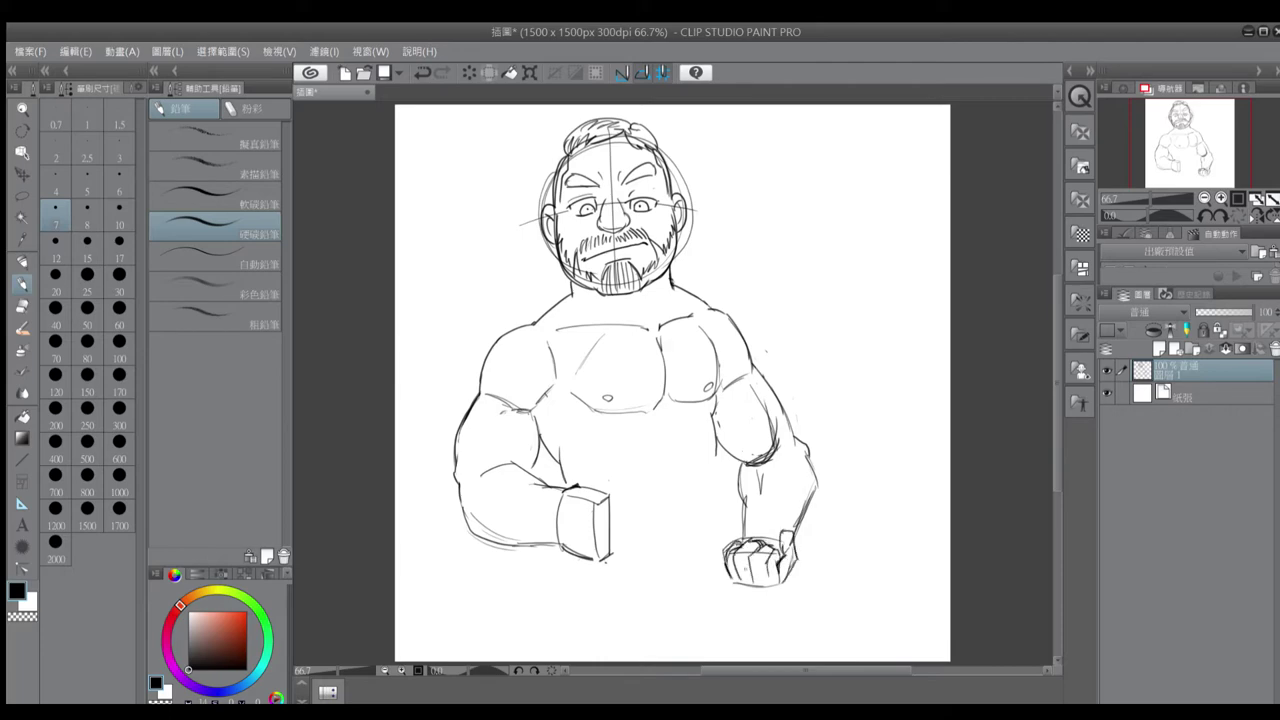
Sketch curled fingers on the front of the left-hand block fist and clean up its corner lines
drag(606, 492, 608, 544)
key(ctrl+z)
mouse_move(606, 495)
mouse_down()
mouse_move(607, 552)
mouse_move(618, 512)
mouse_up()
drag(602, 522, 620, 524)
drag(606, 536, 621, 538)
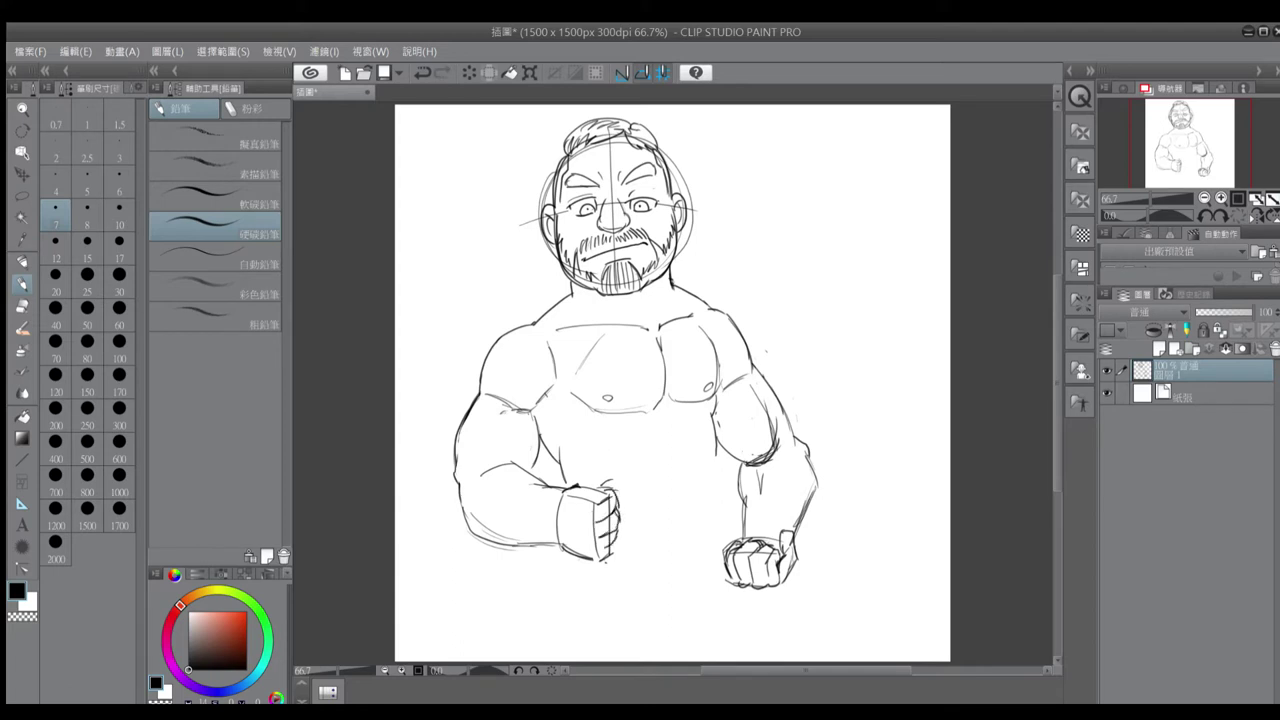
key(e)
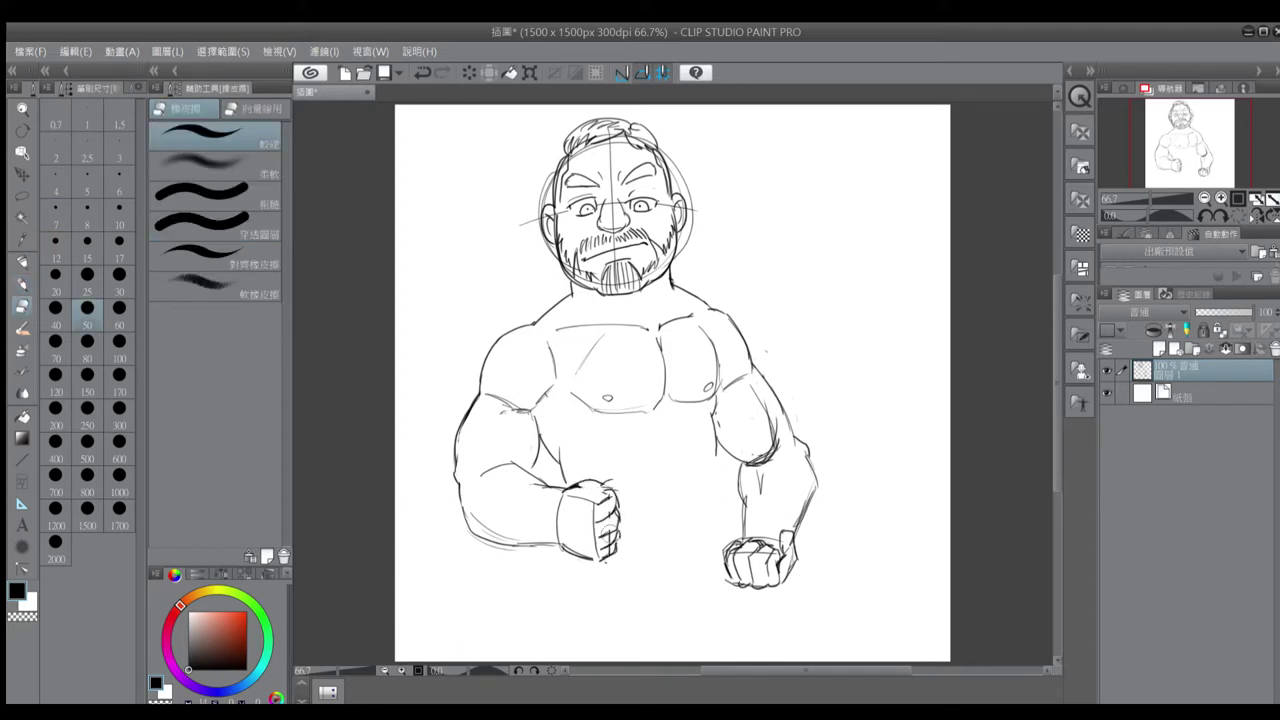
Strengthen the lower edge of the left-hand pectoral and the chest's central line
key(p)
drag(604, 414, 652, 414)
drag(650, 412, 664, 366)
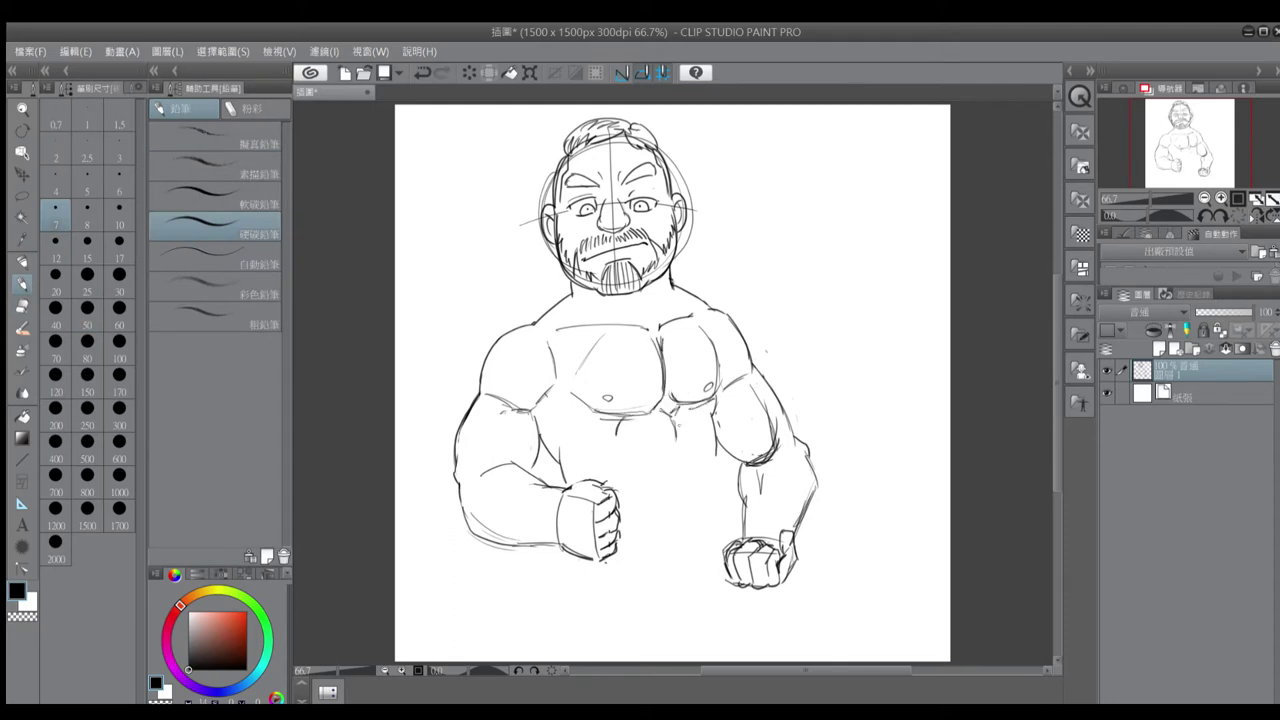
key(ctrl+z)
Sketch the segmented abdominal muscles below the chest and the side of the waist beside the right-hand arm
mouse_move(680, 430)
mouse_down()
mouse_move(692, 444)
mouse_move(704, 436)
mouse_up()
mouse_move(704, 434)
mouse_down()
mouse_move(712, 414)
mouse_move(710, 466)
mouse_up()
mouse_move(614, 430)
mouse_down()
mouse_move(634, 414)
mouse_move(636, 484)
mouse_up()
drag(648, 484, 638, 510)
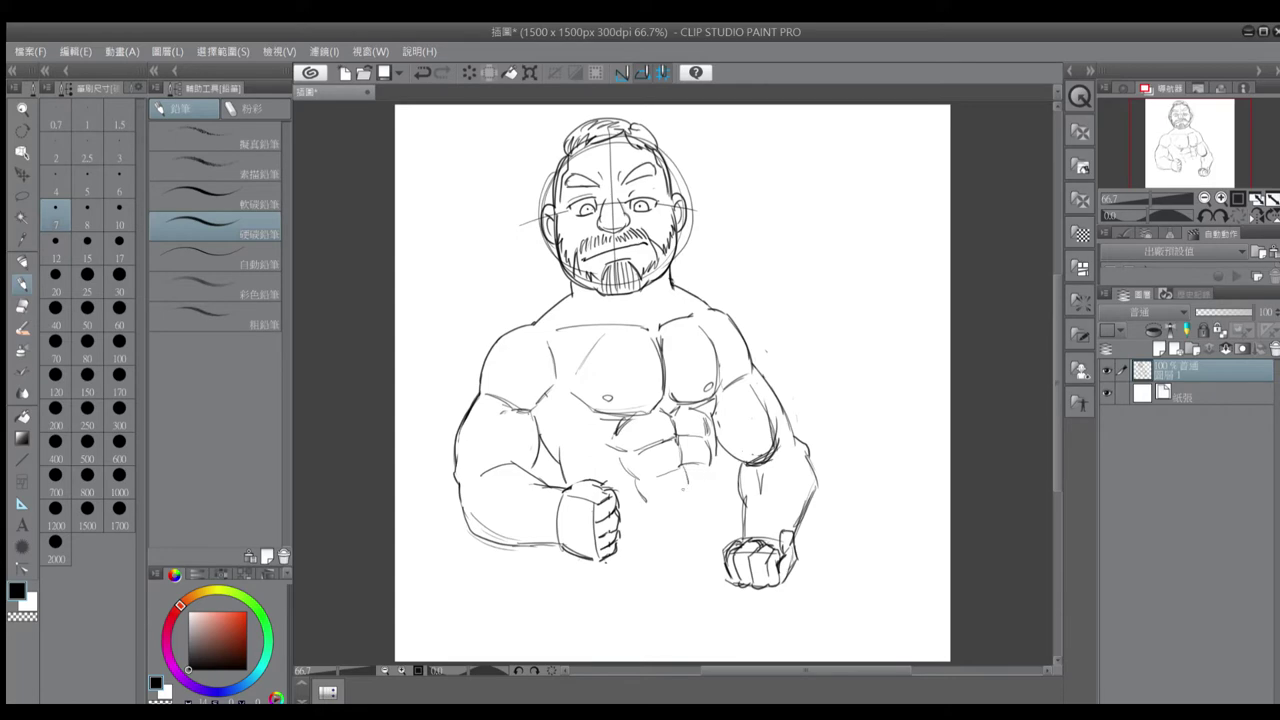
drag(722, 458, 716, 500)
drag(590, 410, 577, 432)
key(ctrl+z)
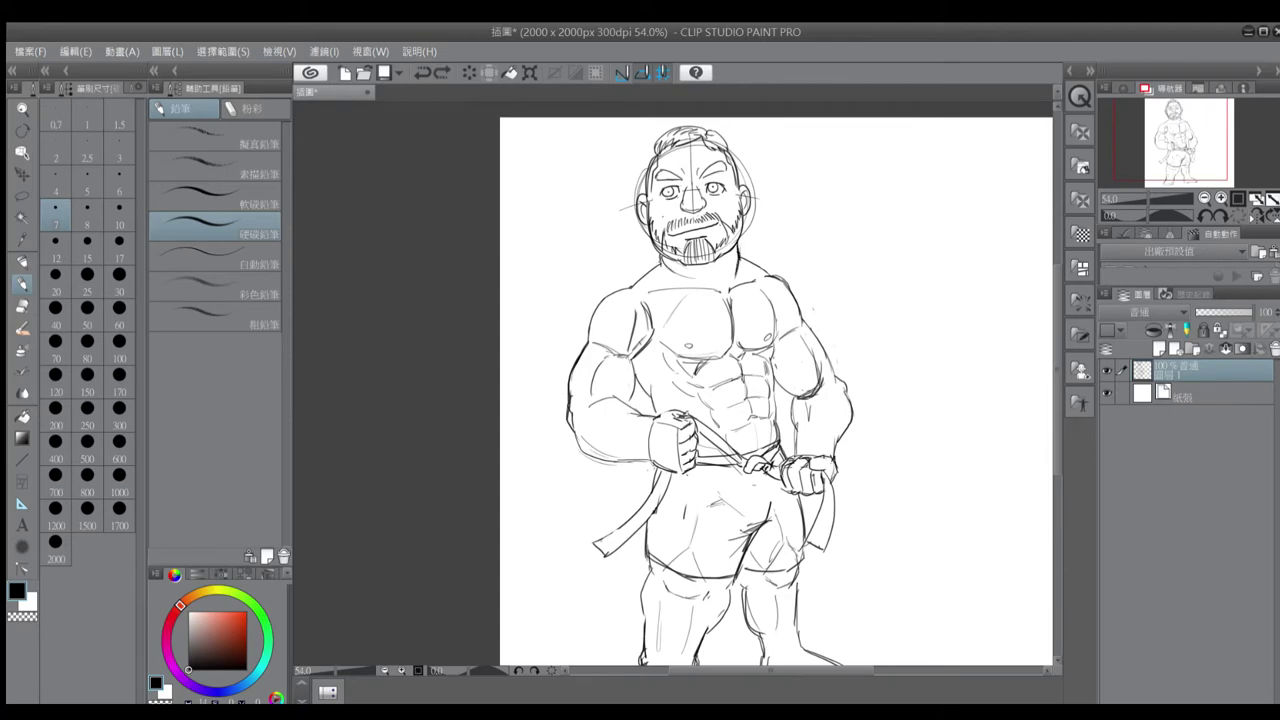
Fade the full-body sketch layer to 30% opacity and trace the jawline and both ears on a new layer above
click(1233, 243)
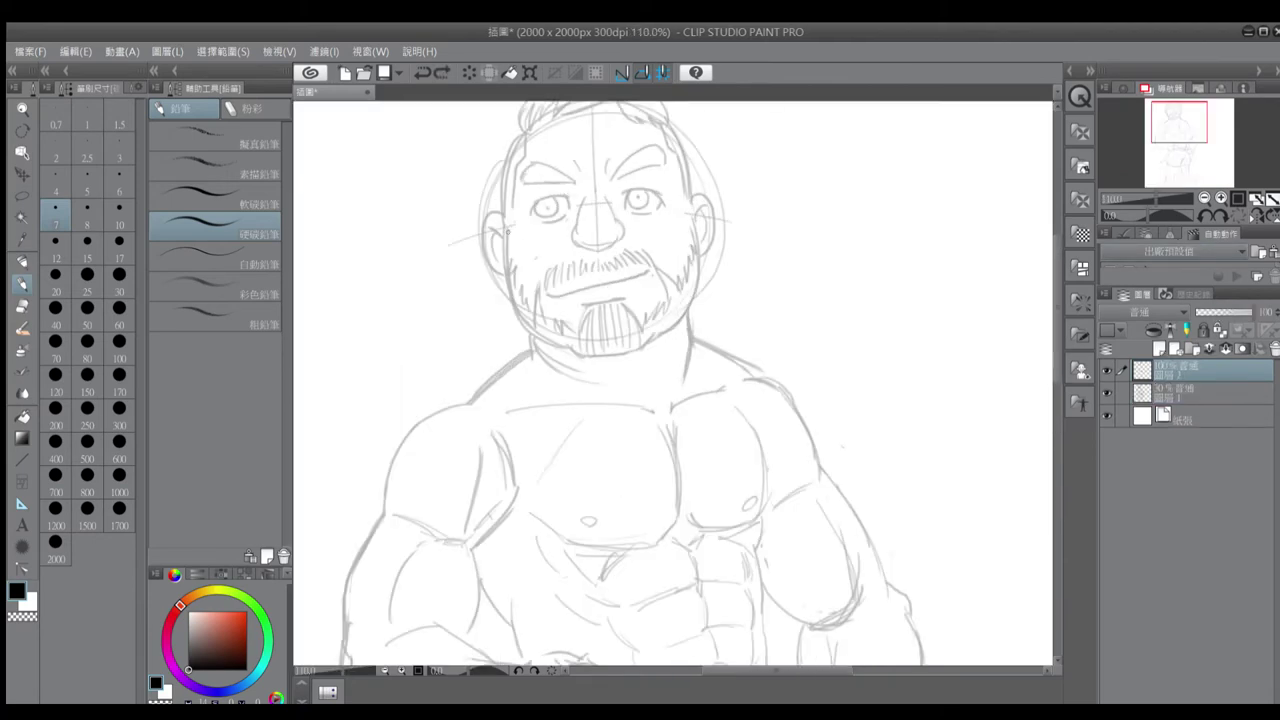
mouse_move(505, 222)
mouse_down()
mouse_move(578, 352)
mouse_move(658, 336)
mouse_move(697, 215)
mouse_move(714, 222)
mouse_move(700, 254)
mouse_up()
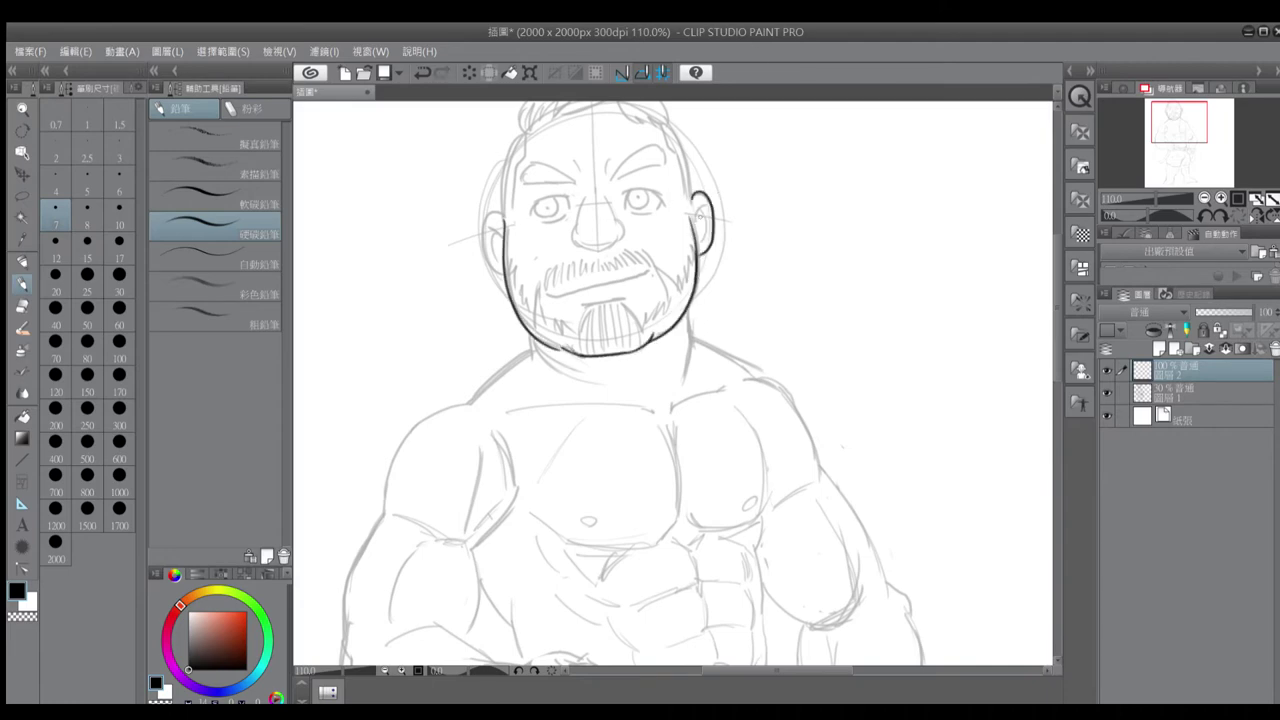
mouse_move(499, 211)
mouse_down()
mouse_move(502, 270)
mouse_move(504, 229)
mouse_up()
scroll(518, 197, up, 2)
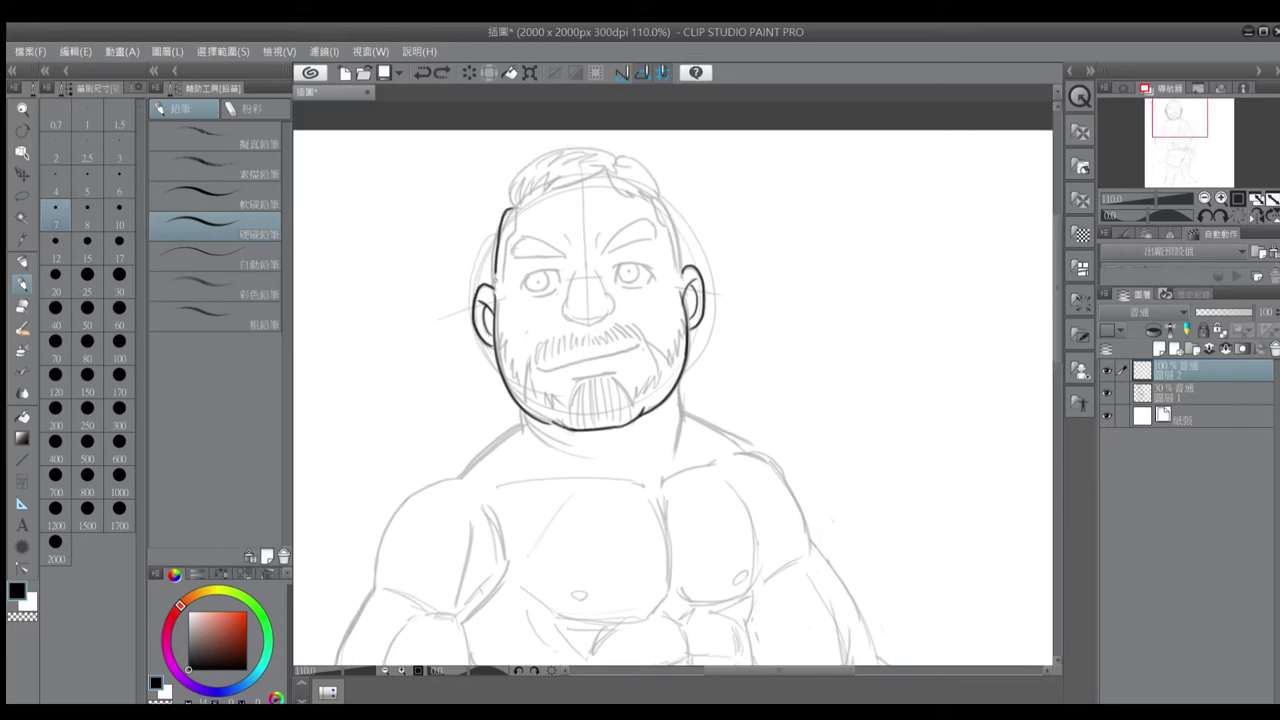
Trace the hair outline and the sides of the head down to the ears
mouse_move(510, 202)
mouse_down()
mouse_move(491, 286)
mouse_move(612, 160)
mouse_move(550, 182)
mouse_move(540, 154)
mouse_move(618, 160)
mouse_move(668, 198)
mouse_up()
mouse_move(614, 172)
mouse_down()
mouse_move(636, 198)
mouse_move(662, 198)
mouse_up()
drag(526, 206, 504, 288)
key(ctrl+z)
drag(518, 228, 504, 282)
mouse_move(668, 200)
mouse_down()
mouse_move(678, 266)
mouse_move(650, 242)
mouse_up()
key(ctrl+z)
Trace both slanted eyebrows, the creases between them and the nose
drag(522, 256, 572, 242)
key(ctrl+z)
drag(530, 242, 516, 258)
drag(574, 306, 606, 320)
key(ctrl+z)
drag(568, 280, 564, 312)
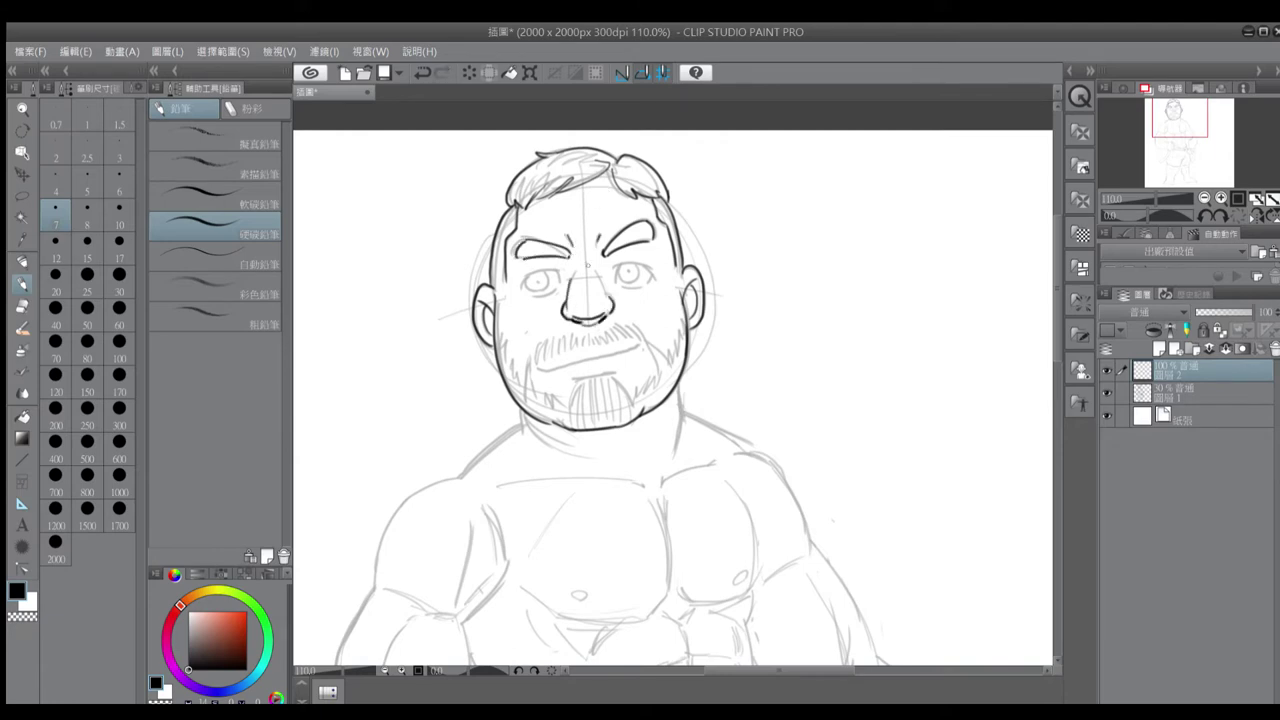
Undo the last nose strokes, redraw the nose and outline both eyes with round irises and pupils
key(ctrl+z)
key(ctrl+z)
key(ctrl+z)
key(ctrl+z)
mouse_move(600, 278)
mouse_down()
mouse_move(609, 306)
mouse_move(652, 263)
mouse_up()
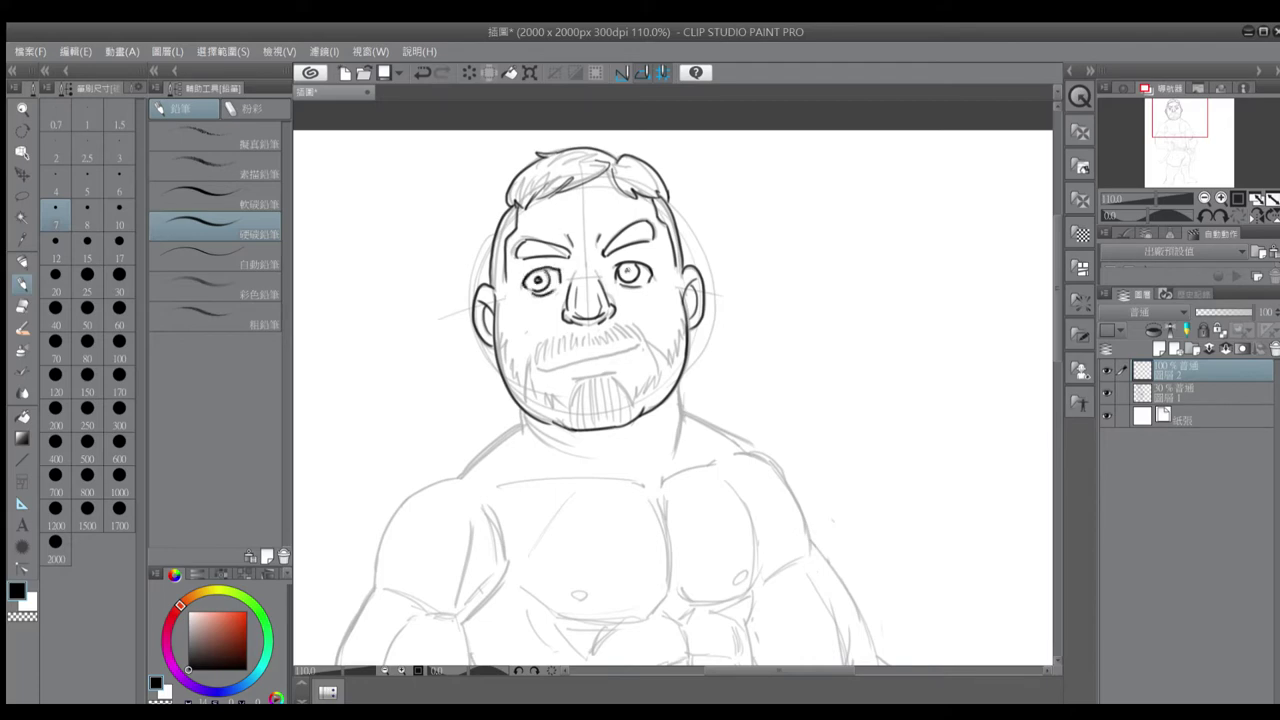
Redo the left-hand eye's pupil as a smaller mark and trace the slanted mouth and lower-lip line
key(ctrl+z)
key(ctrl+y)
key(ctrl+z)
key(ctrl+y)
key(ctrl+z)
drag(536, 367, 640, 344)
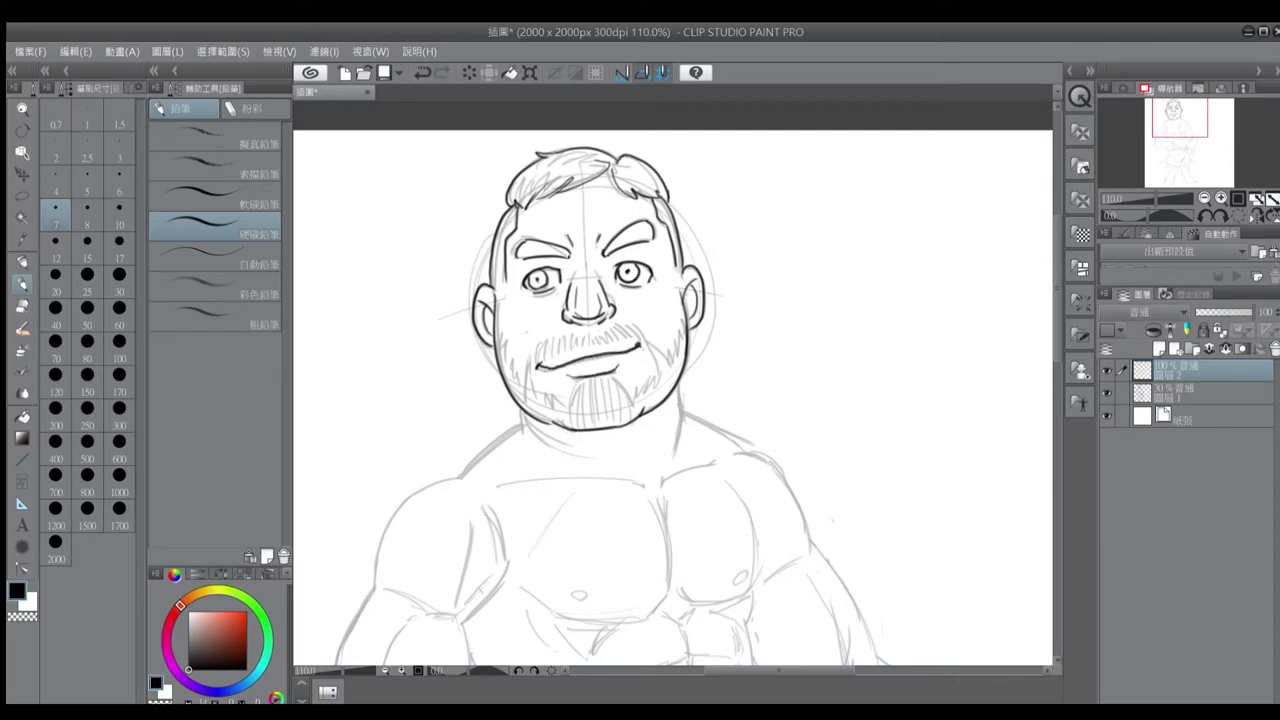
Trace the jagged beard strokes along both cheeks, the jaw and the chin
drag(498, 318, 505, 366)
drag(515, 364, 555, 410)
drag(567, 382, 575, 412)
drag(580, 380, 588, 412)
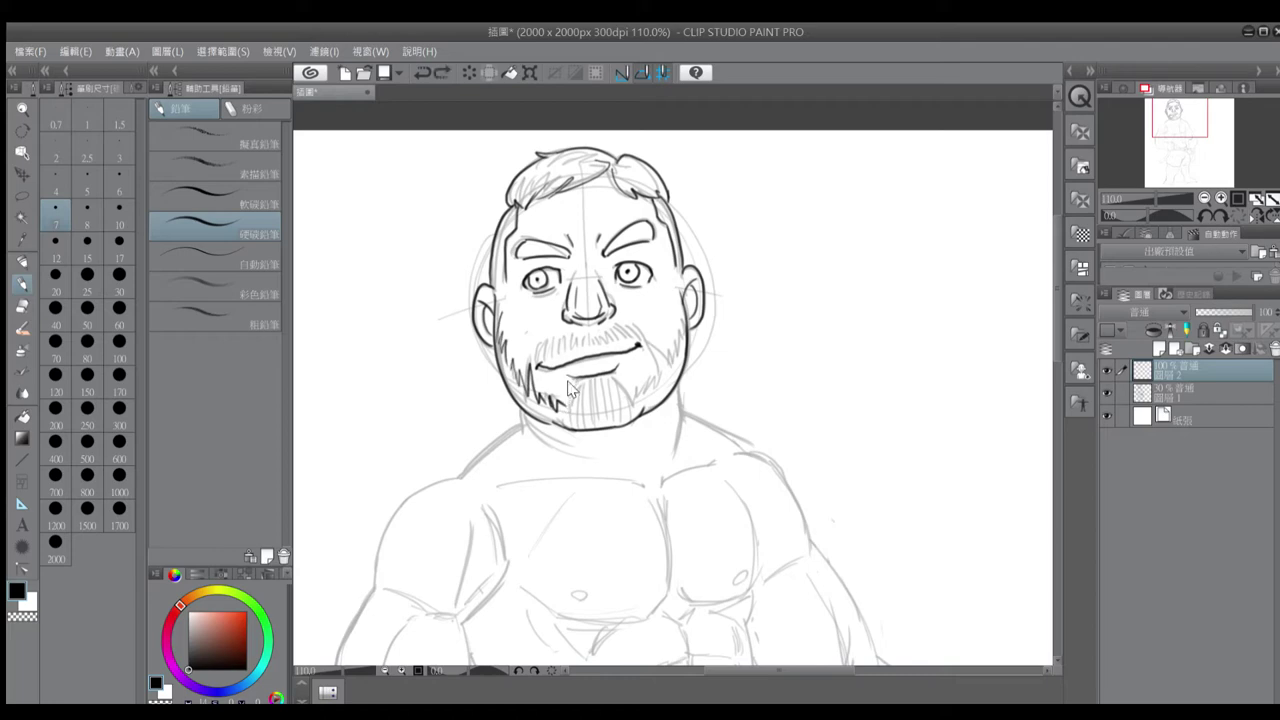
drag(648, 374, 630, 406)
mouse_move(662, 338)
mouse_down()
mouse_move(650, 384)
mouse_move(672, 364)
mouse_up()
Fill the moustache above the mouth with short hair strokes
drag(546, 336, 538, 362)
mouse_move(578, 328)
mouse_down()
mouse_move(556, 350)
mouse_move(582, 340)
mouse_up()
mouse_move(634, 324)
mouse_down()
mouse_move(596, 338)
mouse_move(624, 338)
mouse_up()
Trace the neck beneath the jaw and the sloping trapezius lines on both sides
drag(590, 440, 522, 410)
drag(680, 378, 664, 460)
drag(680, 414, 745, 448)
drag(526, 424, 458, 476)
Trace both rounded shoulders and the outer contour of the left-hand upper arm
drag(750, 340, 815, 200)
drag(525, 340, 440, 445)
drag(808, 315, 876, 415)
mouse_move(446, 448)
mouse_down()
mouse_move(404, 524)
mouse_move(396, 638)
mouse_up()
Trace the right-hand arm's outer contour, biceps and both sides of the forearm
scroll(824, 310, down, 2)
drag(864, 382, 913, 476)
key(ctrl+z)
mouse_move(867, 410)
mouse_down()
mouse_move(891, 478)
mouse_move(824, 476)
mouse_move(856, 504)
mouse_up()
mouse_move(912, 464)
mouse_down()
mouse_move(937, 516)
mouse_move(936, 564)
mouse_up()
mouse_move(862, 500)
mouse_down()
mouse_move(846, 552)
mouse_move(872, 538)
mouse_up()
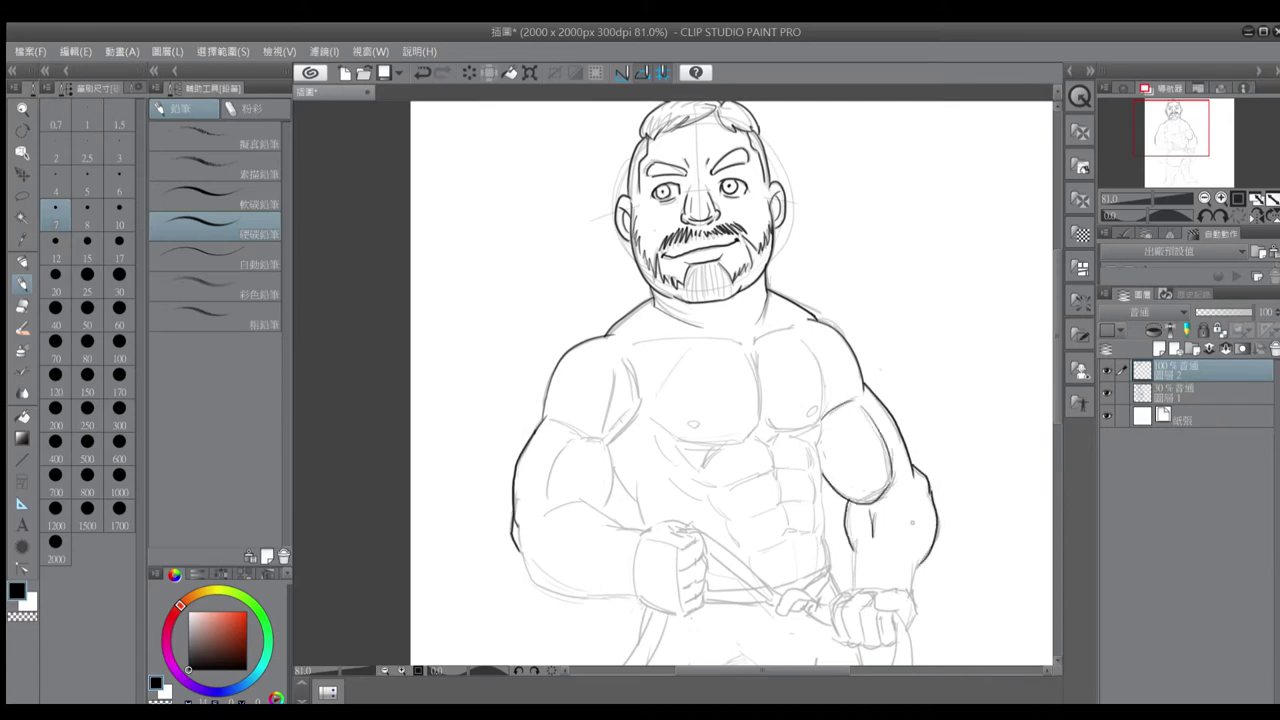
Trace the left-hand arm's armpit line, biceps and bent forearm up to the wrist
mouse_move(630, 358)
mouse_down()
mouse_move(614, 444)
mouse_move(548, 502)
mouse_up()
key(ctrl+z)
drag(570, 442, 612, 510)
drag(552, 418, 566, 422)
drag(546, 500, 644, 532)
drag(522, 540, 688, 612)
Trace the left-hand clenched fist and its curled fingers
drag(702, 578, 690, 612)
key(ctrl+z)
drag(704, 556, 688, 606)
Trace the belt strap from the left-hand fist to its knot, the waist section and the sides of the torso
drag(674, 526, 740, 556)
drag(640, 532, 778, 598)
drag(706, 548, 776, 602)
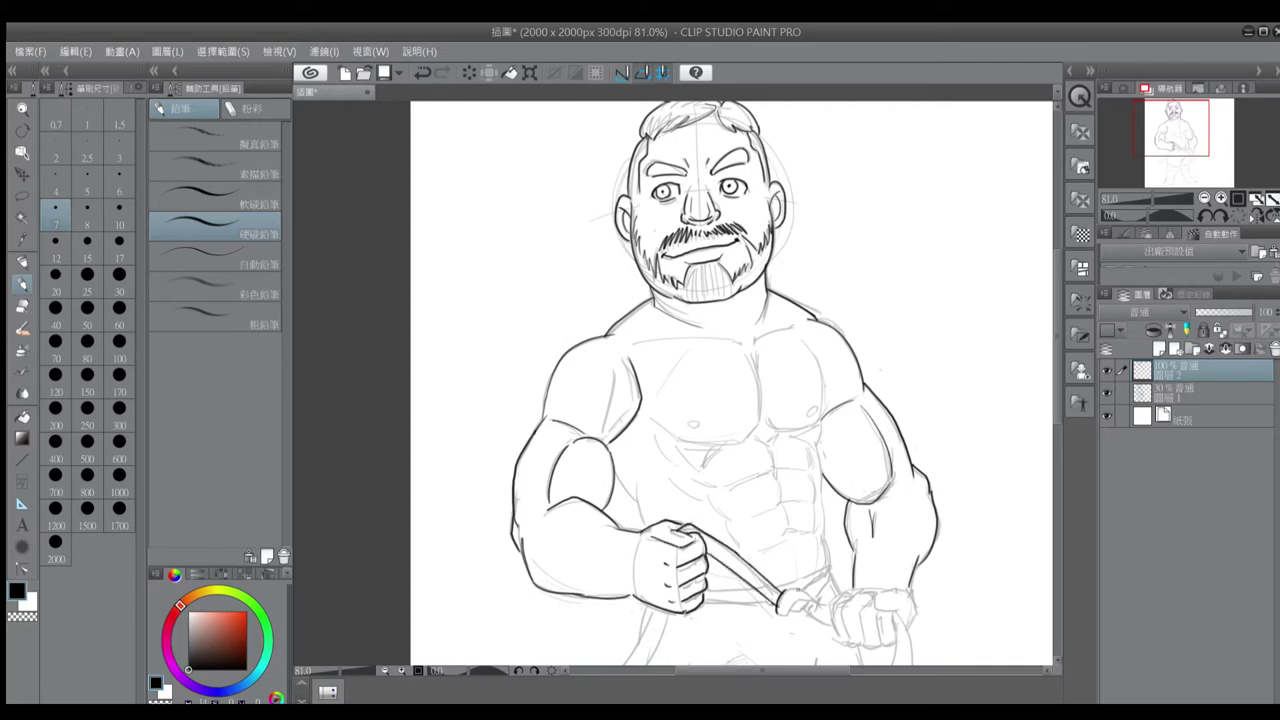
key(ctrl+z)
drag(778, 598, 820, 610)
mouse_move(704, 604)
mouse_down()
mouse_move(772, 608)
mouse_move(832, 562)
mouse_move(816, 422)
mouse_up()
key(ctrl+z)
key(ctrl+z)
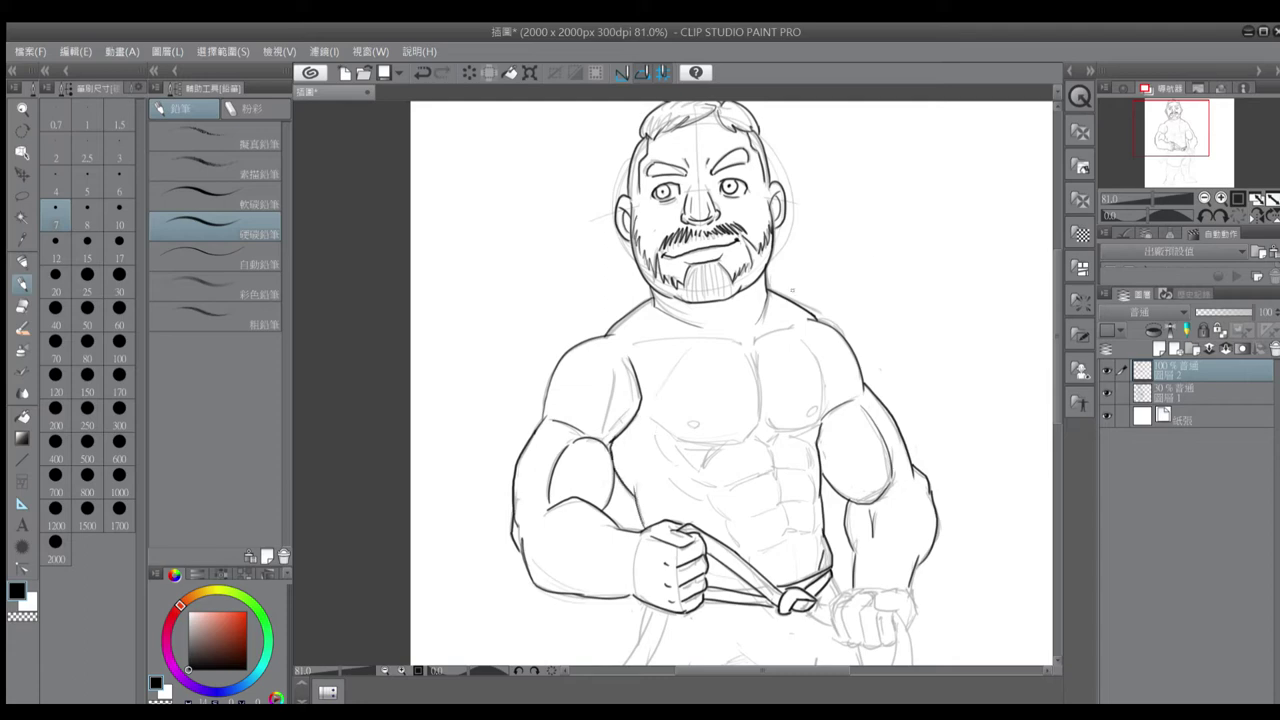
Trace the right-hand pectoral's outline and the chest's central line, redoing the inaccurate strokes
key(ctrl+z)
mouse_move(756, 350)
mouse_down()
mouse_move(806, 326)
mouse_move(826, 356)
mouse_up()
key(ctrl+z)
key(ctrl+z)
key(ctrl+z)
drag(826, 424, 816, 354)
drag(762, 432, 822, 422)
key(ctrl+z)
drag(826, 426, 820, 412)
mouse_move(760, 364)
mouse_down()
mouse_move(752, 434)
mouse_move(762, 418)
mouse_up()
key(ctrl+z)
Trace the left-hand pectoral's upper and lower edges and add both nipples
drag(642, 340, 736, 334)
drag(642, 408, 674, 436)
key(ctrl+z)
mouse_move(626, 344)
mouse_down()
mouse_move(744, 340)
mouse_move(728, 342)
mouse_up()
key(ctrl+z)
key(ctrl+z)
drag(690, 421, 704, 424)
drag(818, 404, 812, 415)
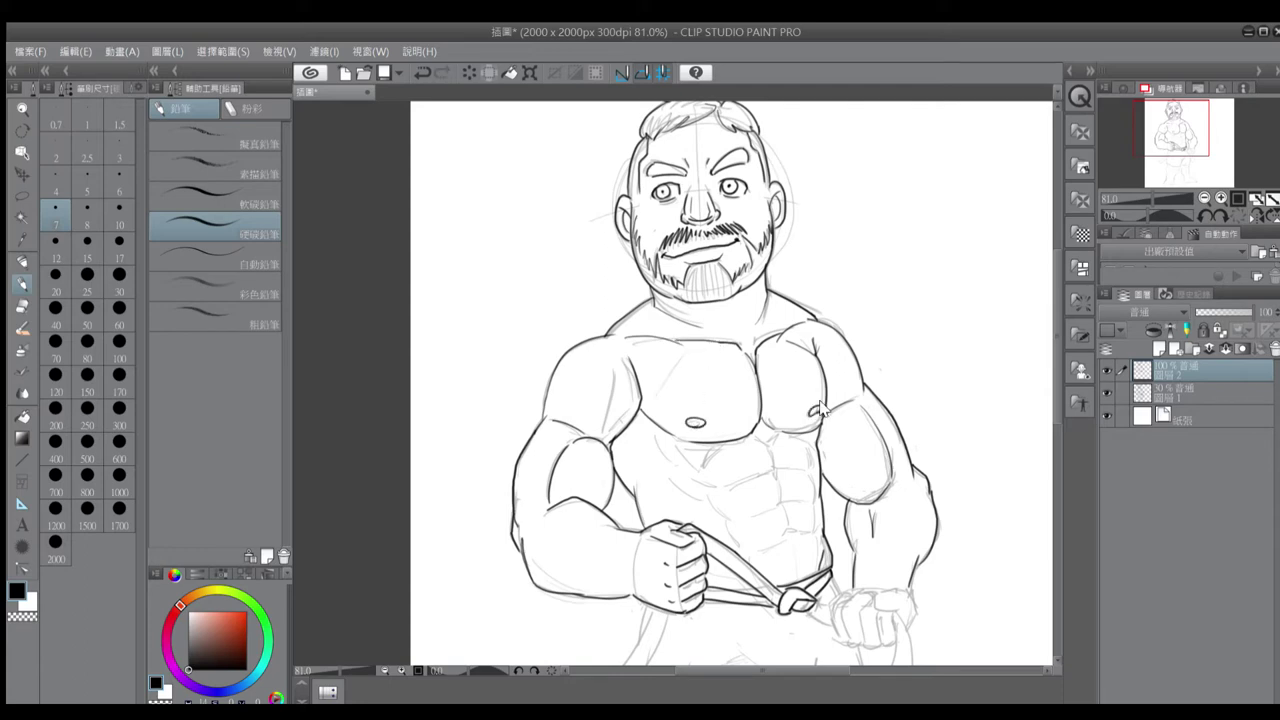
Trace the side rib muscles and the upper abdominal segments below the chest
mouse_move(706, 450)
mouse_down()
mouse_move(688, 498)
mouse_move(726, 520)
mouse_move(676, 504)
mouse_up()
key(ctrl+z)
key(ctrl+z)
key(ctrl+z)
mouse_move(766, 436)
mouse_down()
mouse_move(776, 468)
mouse_move(816, 504)
mouse_up()
key(ctrl+z)
mouse_move(776, 464)
mouse_down()
mouse_move(780, 502)
mouse_move(772, 473)
mouse_up()
key(ctrl+z)
Trace the lower abdominal segments down to the belt
mouse_move(738, 523)
mouse_down()
mouse_move(780, 497)
mouse_move(816, 535)
mouse_up()
key(ctrl+z)
drag(812, 532, 820, 568)
drag(724, 522, 734, 545)
key(ctrl+z)
Trace the V-shaped creases at the crotch of the shorts below the belt knot
drag(915, 313, 875, 125)
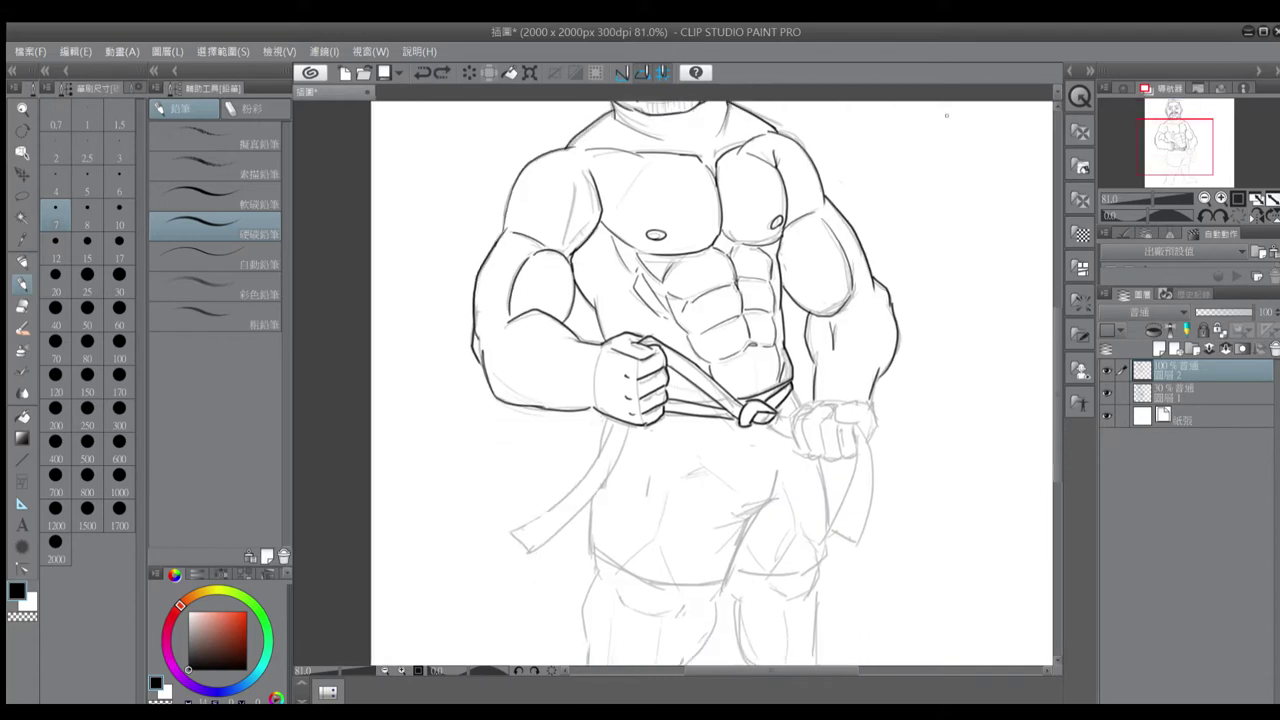
drag(778, 446, 740, 504)
key(ctrl+z)
mouse_move(694, 456)
mouse_down()
mouse_move(745, 504)
mouse_move(775, 496)
mouse_up()
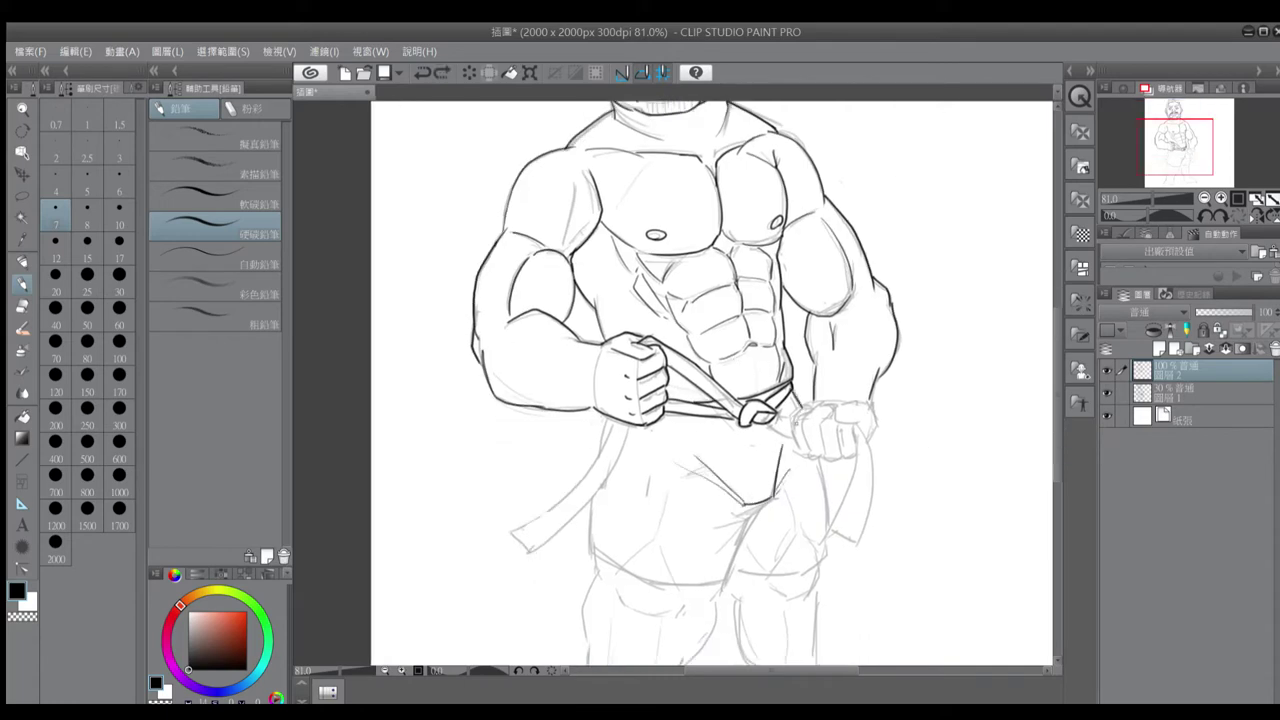
Trace the right-hand fist, the belt end hanging from it and the adjacent edge of the shorts
mouse_move(808, 408)
mouse_down()
mouse_move(806, 452)
mouse_move(834, 448)
mouse_move(832, 530)
mouse_move(872, 478)
mouse_up()
drag(872, 548, 874, 414)
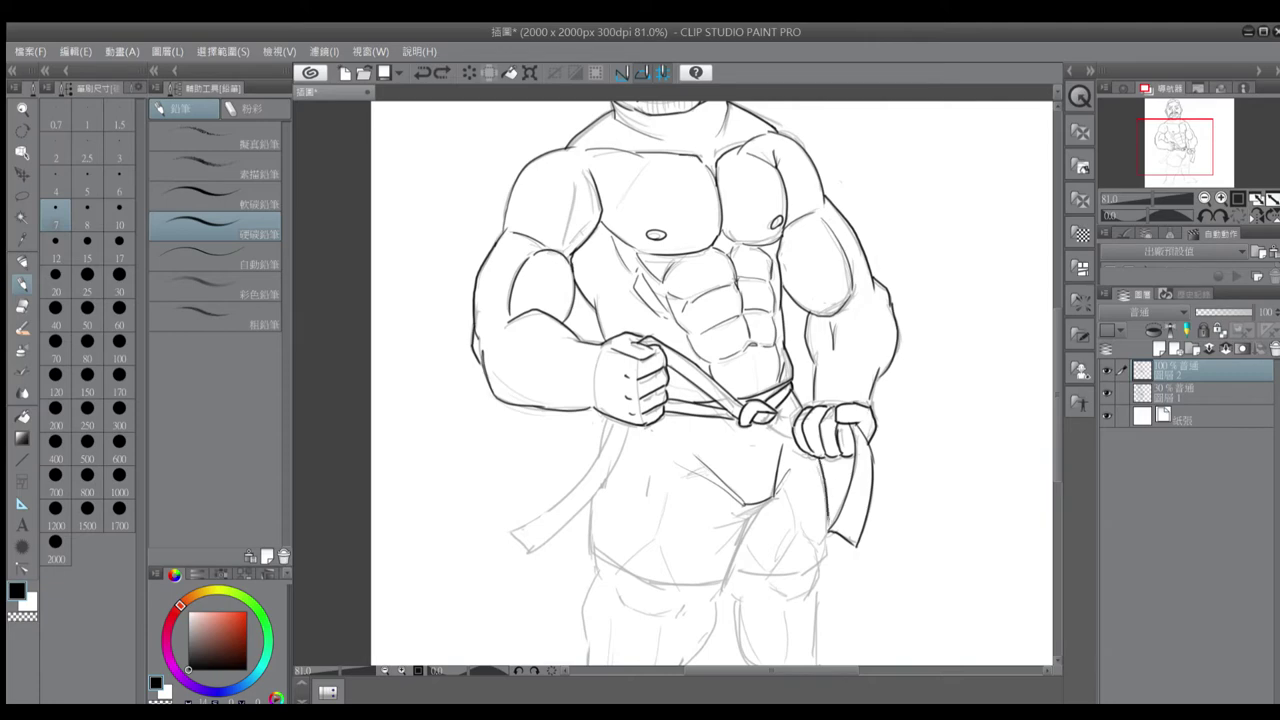
drag(830, 534, 806, 578)
Trace the inner seam of the shorts and erase the diagonal crotch crease
mouse_move(790, 452)
mouse_down()
mouse_move(804, 570)
mouse_move(734, 568)
mouse_up()
drag(764, 510, 785, 526)
key(e)
drag(684, 458, 764, 534)
Trace the loose belt end hanging below the left-hand fist
key(p)
drag(514, 530, 604, 448)
mouse_move(514, 532)
mouse_down()
mouse_move(532, 556)
mouse_move(598, 486)
mouse_up()
key(ctrl+z)
mouse_move(534, 558)
mouse_down()
mouse_move(606, 476)
mouse_move(610, 418)
mouse_up()
Trace the left-hand side and leg hem of the shorts
mouse_move(594, 494)
mouse_down()
mouse_move(640, 584)
mouse_move(718, 584)
mouse_up()
mouse_move(776, 496)
mouse_down()
mouse_move(722, 584)
mouse_move(744, 526)
mouse_move(724, 584)
mouse_up()
key(ctrl+z)
key(ctrl+z)
Redraw the crotch contour of the shorts and add fabric folds radiating from it
drag(782, 448, 770, 504)
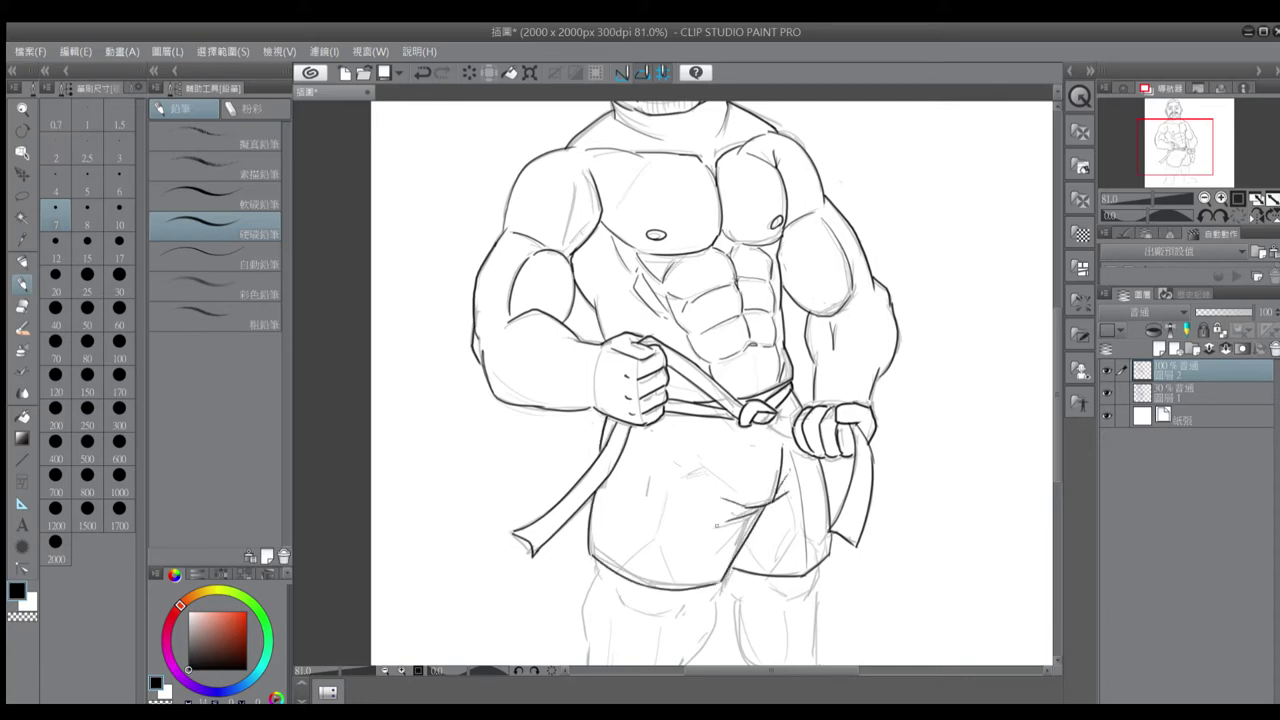
key(ctrl+z)
drag(756, 508, 728, 572)
scroll(740, 470, down, 3)
scroll(760, 400, up, 3)
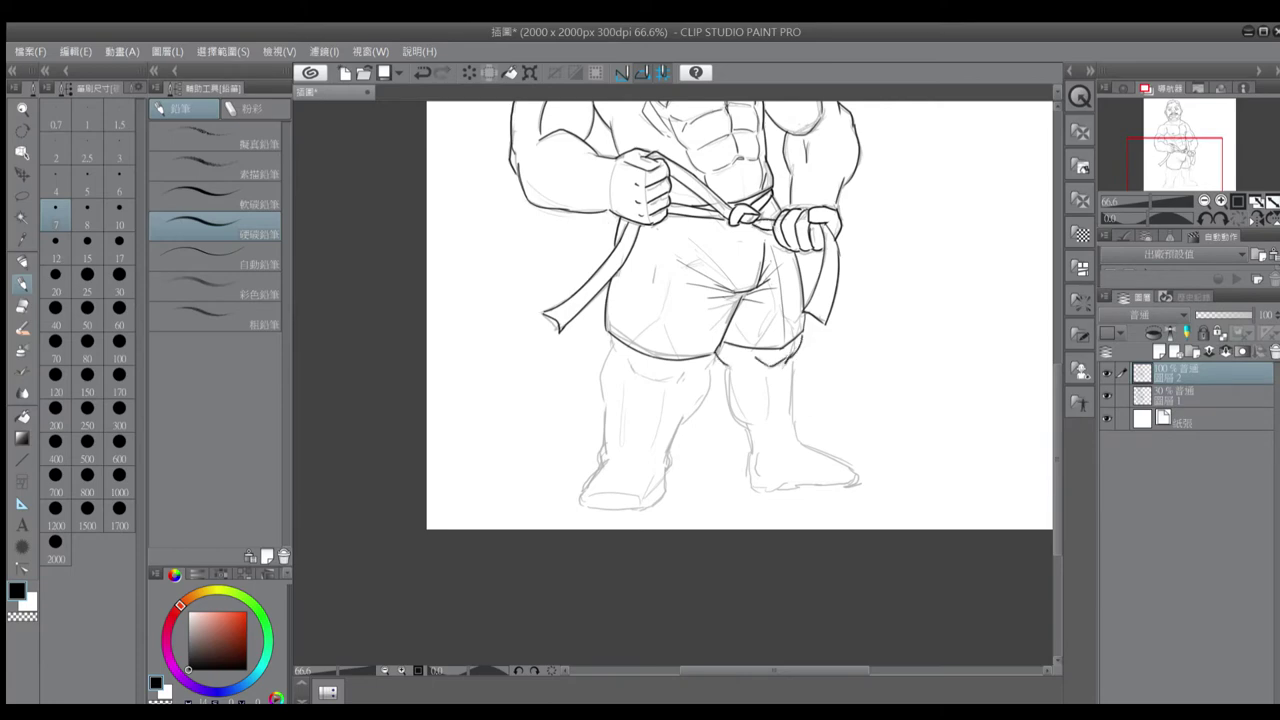
Trace the right-hand lower leg and bare foot, from the calf contours down to the toes, sole and heel
key(ctrl+z)
key(ctrl+y)
key(ctrl+z)
key(ctrl+y)
key(ctrl+y)
key(ctrl+z)
key(ctrl+y)
key(ctrl+z)
key(ctrl+y)
key(ctrl+y)
key(ctrl+y)
key(ctrl+z)
key(ctrl+y)
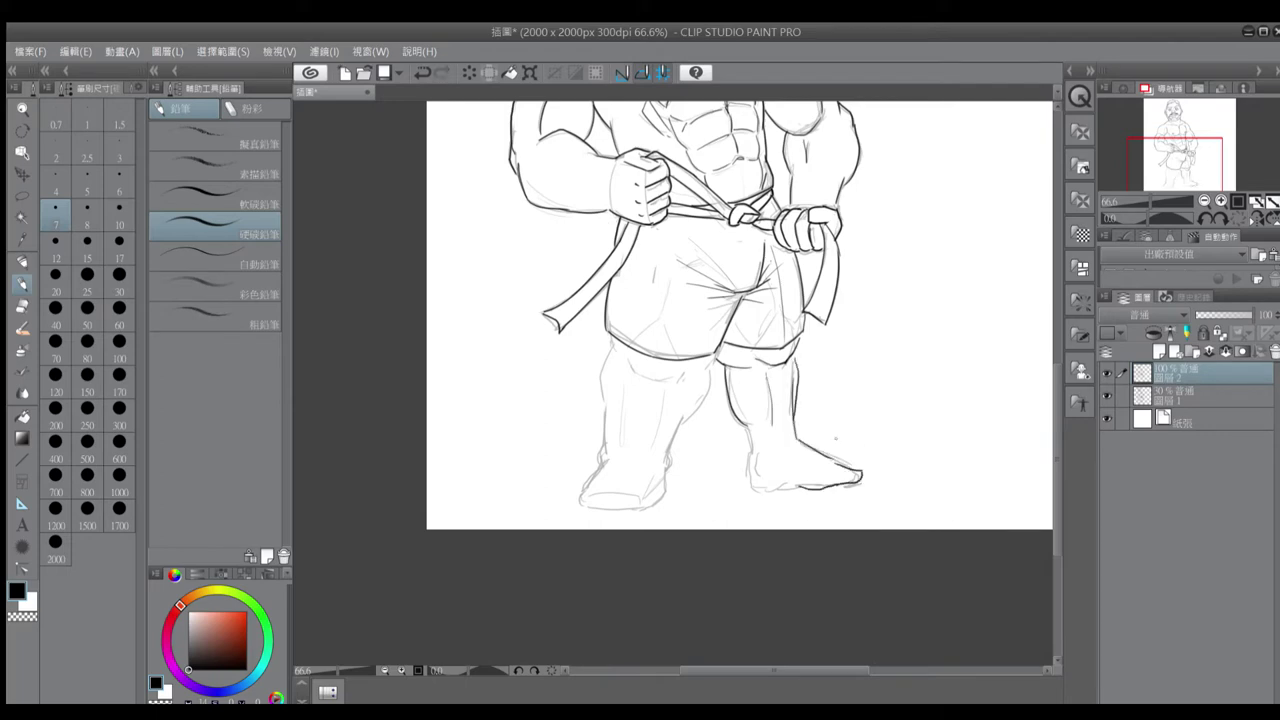
mouse_move(748, 432)
mouse_down()
mouse_move(752, 488)
mouse_move(802, 488)
mouse_up()
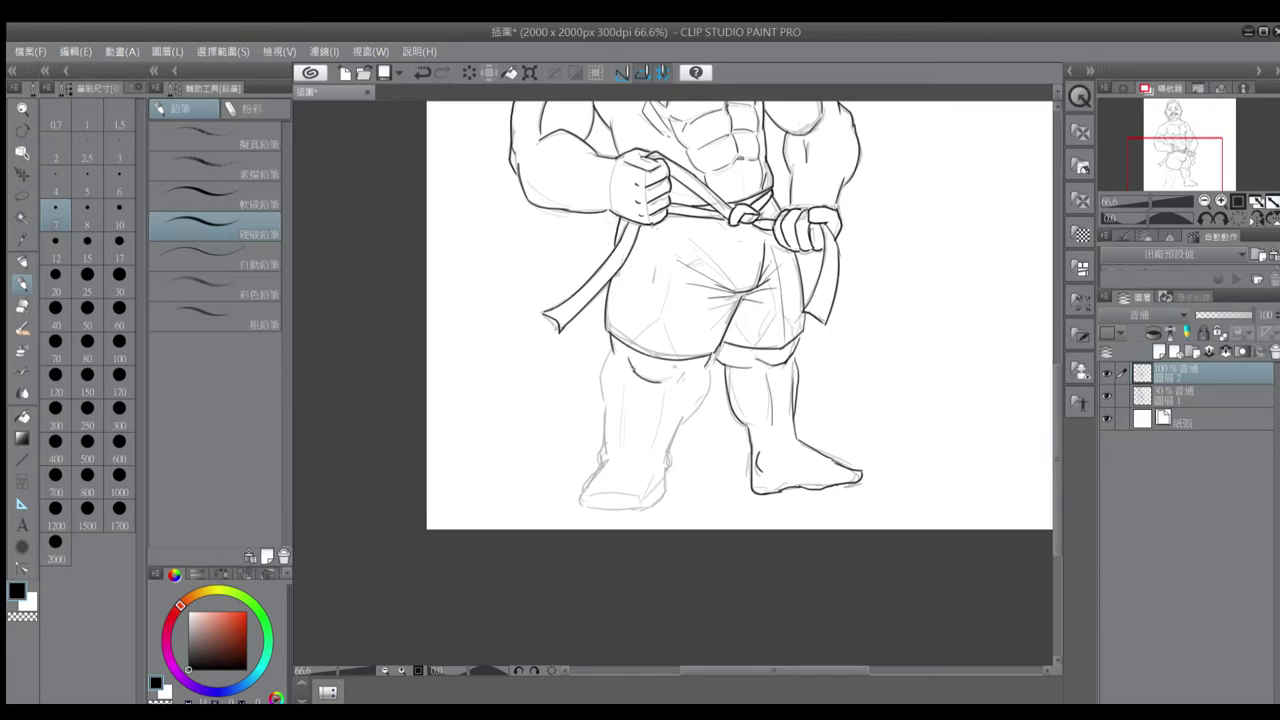
Trace the knee curve and both calf contours of the left-hand leg
key(ctrl+y)
key(ctrl+y)
key(ctrl+y)
key(ctrl+y)
key(ctrl+y)
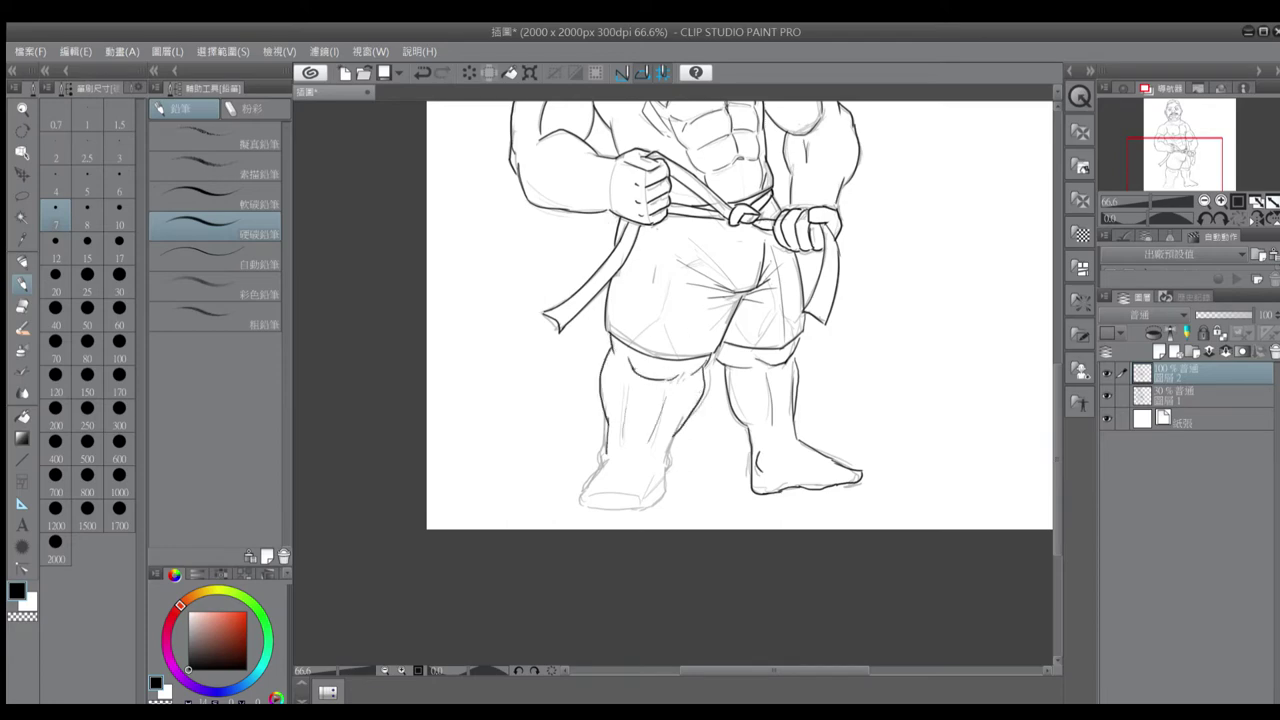
Trace the ankle and foot of the left-hand leg, drawing five separate rounded toes
key(ctrl+y)
key(ctrl+y)
key(ctrl+y)
key(ctrl+y)
key(ctrl+y)
key(ctrl+y)
key(ctrl+y)
key(ctrl+y)
key(ctrl+y)
key(ctrl+y)
key(ctrl+z)
key(ctrl+y)
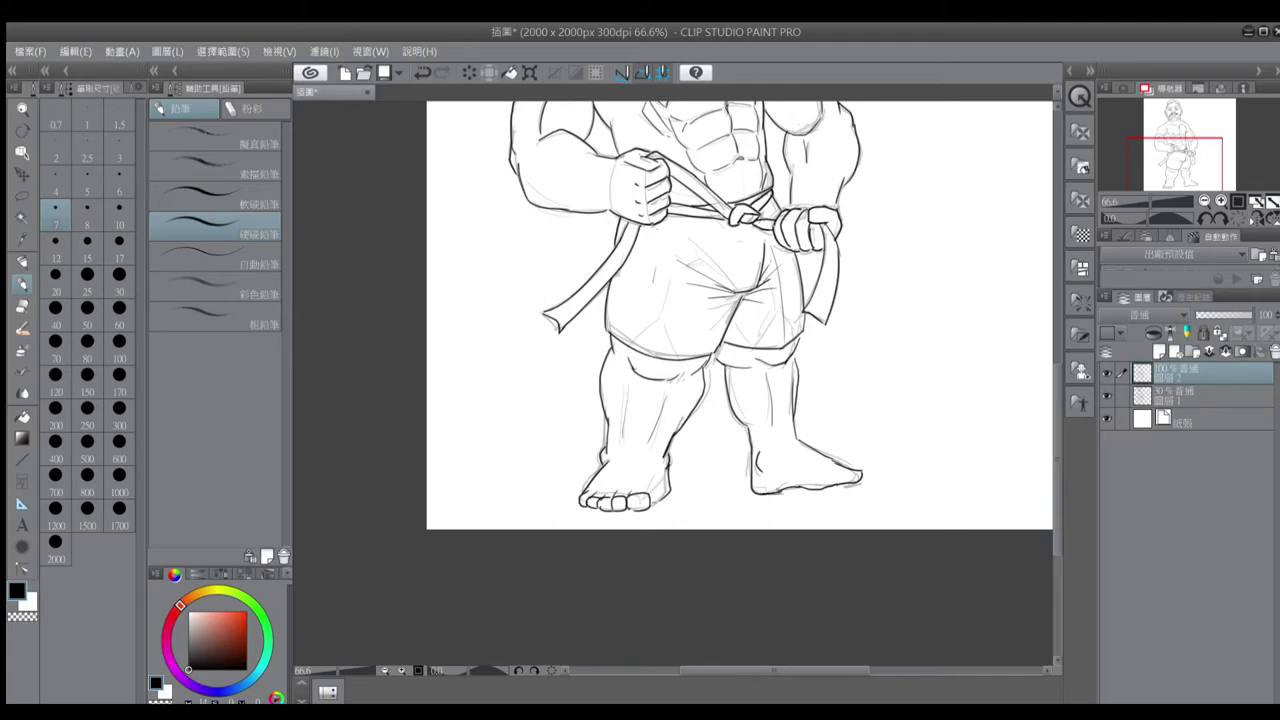
Erase part of the sole line under the right-hand foot
scroll(820, 490, down, 1)
key(e)
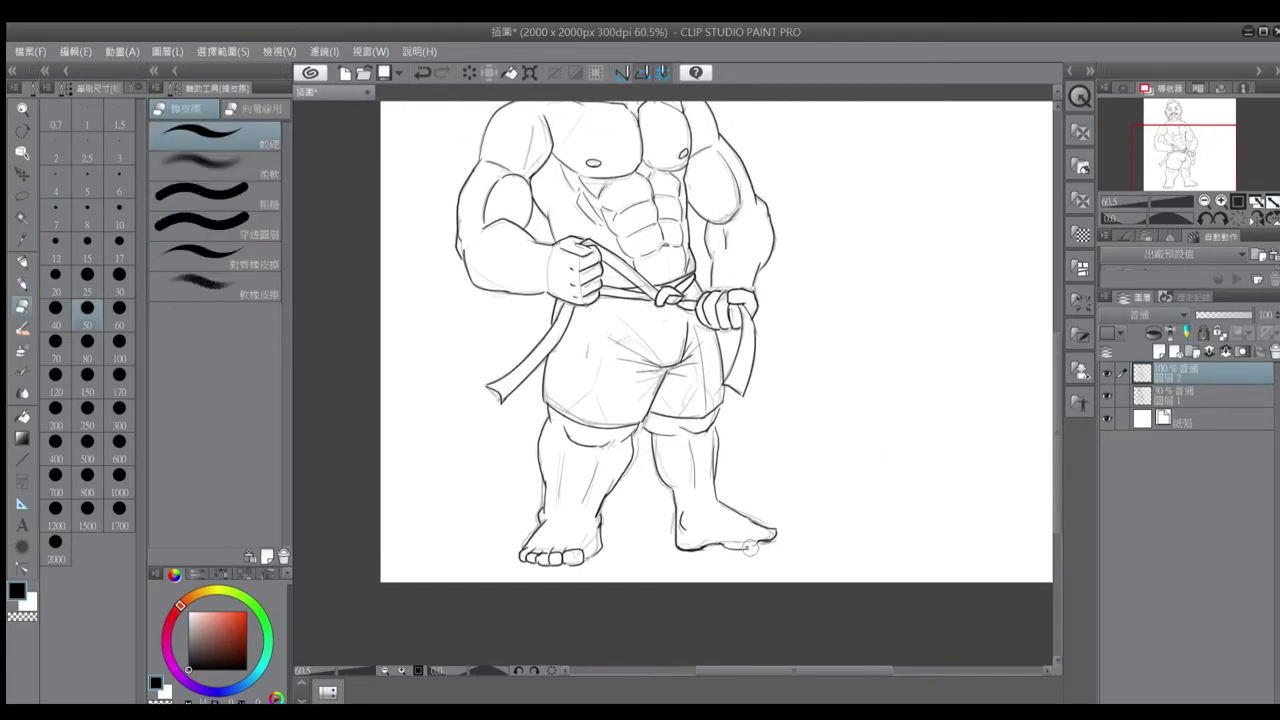
scroll(743, 479, down, 2)
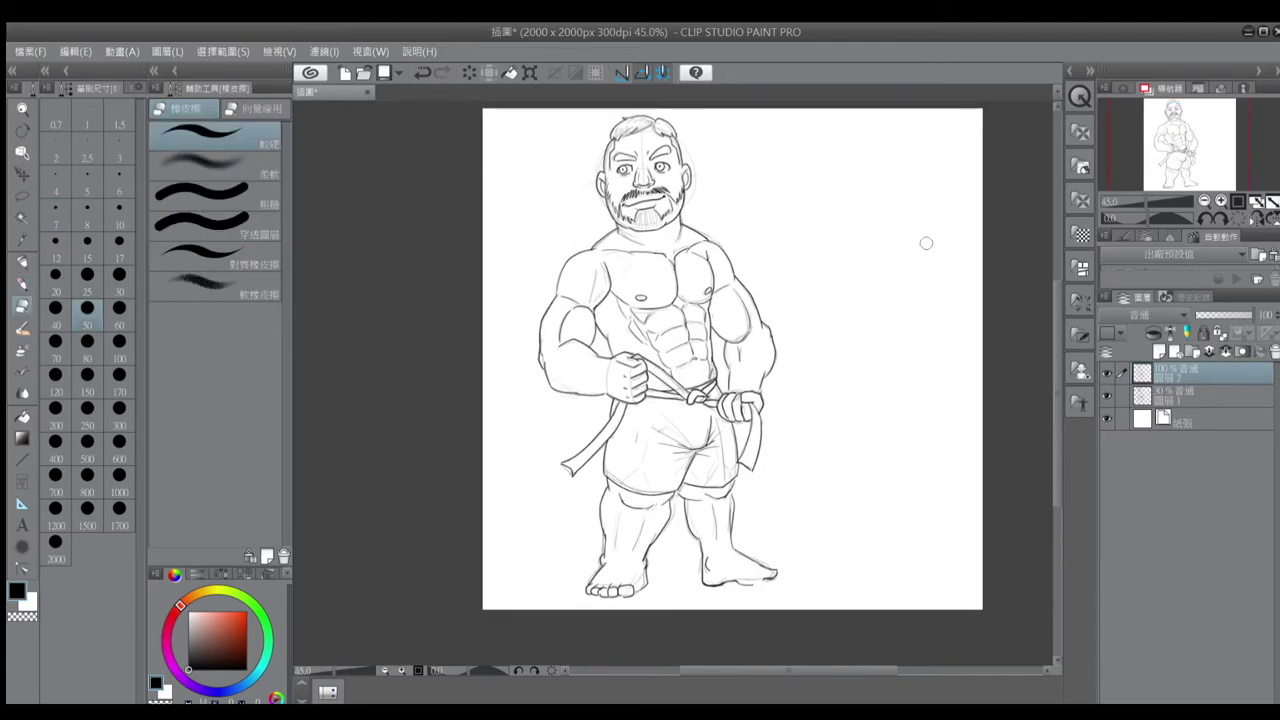
Add a layer beneath the line art and fill the head, torso and arms with flat brown skin using the size 80 marker
key(p)
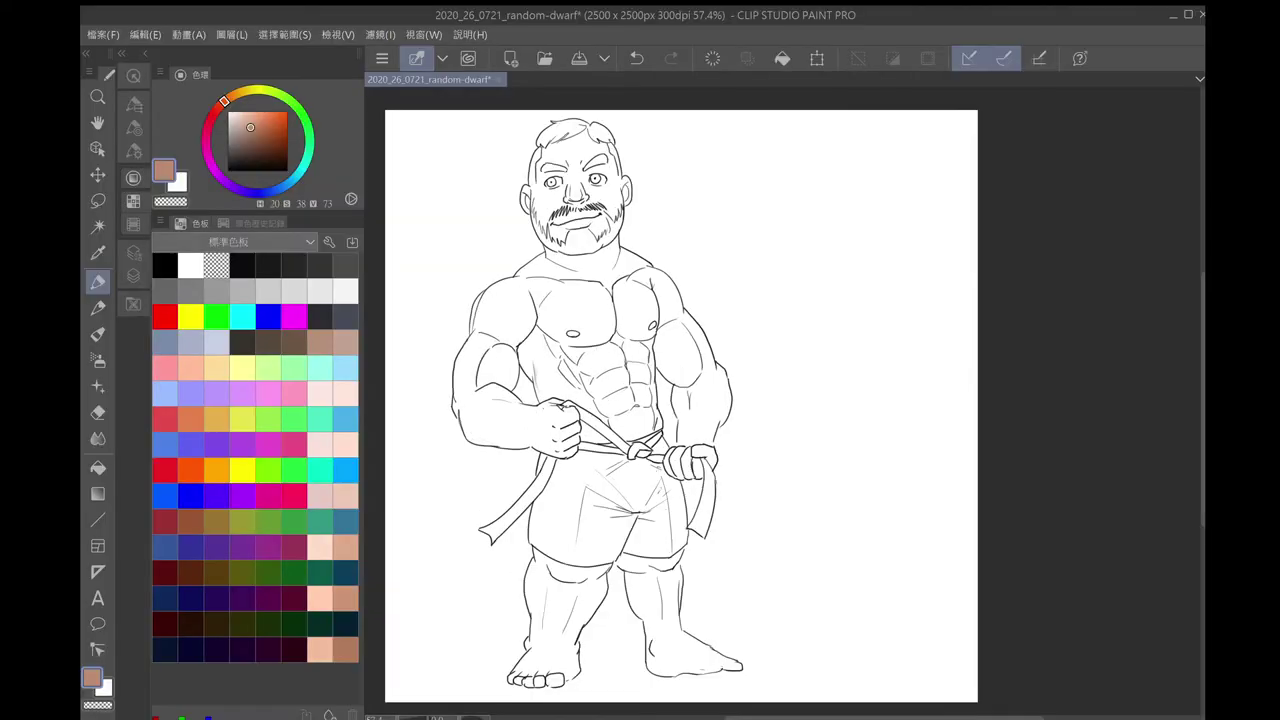
click(133, 128)
click(133, 276)
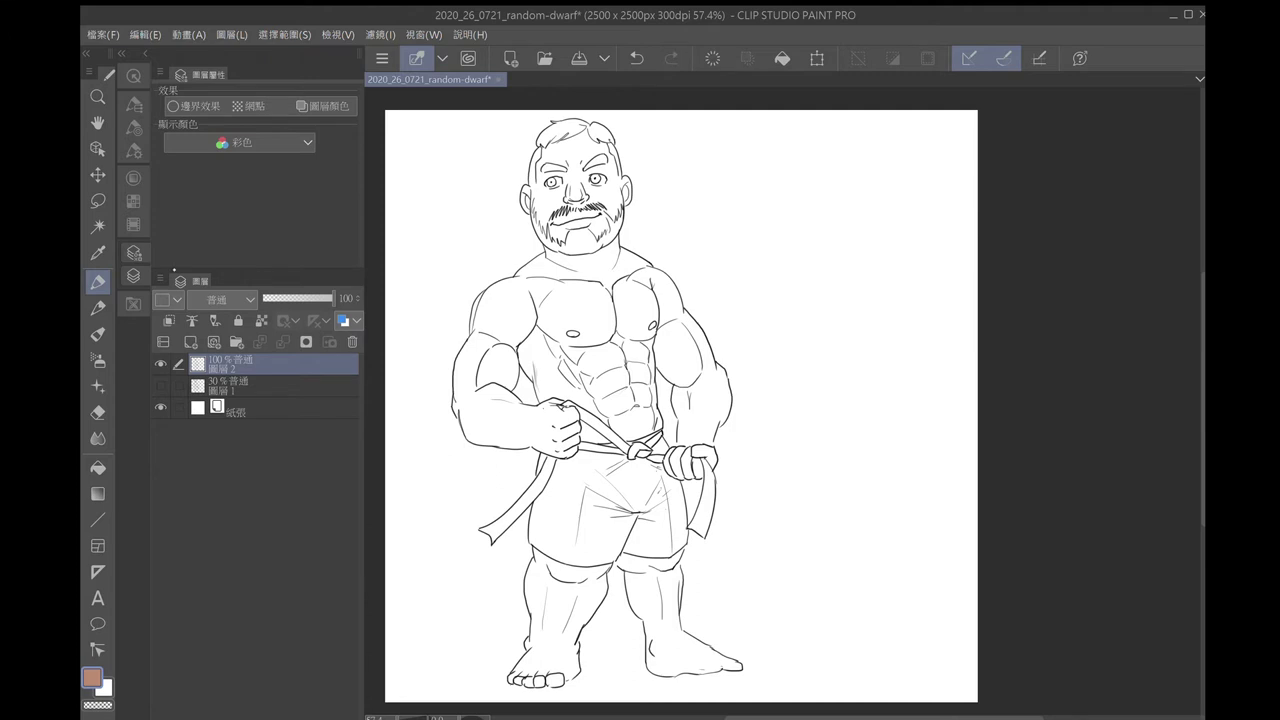
drag(386, 462, 765, 584)
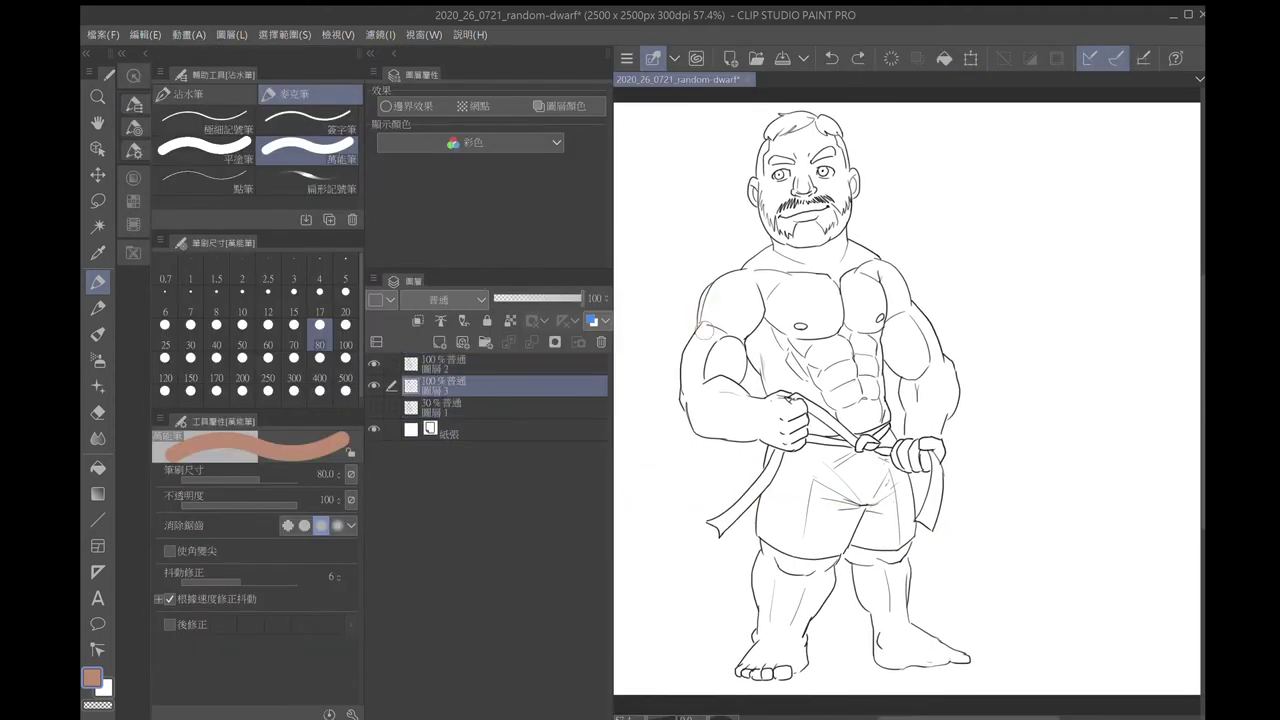
mouse_move(706, 334)
mouse_down()
mouse_move(712, 290)
mouse_move(790, 248)
mouse_move(755, 185)
mouse_move(775, 200)
mouse_move(795, 135)
mouse_move(845, 200)
mouse_move(835, 262)
mouse_move(870, 265)
mouse_move(898, 288)
mouse_move(943, 373)
mouse_move(945, 405)
mouse_move(910, 385)
mouse_move(915, 440)
mouse_move(935, 415)
mouse_move(905, 460)
mouse_move(936, 452)
mouse_up()
mouse_move(695, 375)
mouse_down()
mouse_move(690, 398)
mouse_move(705, 325)
mouse_move(705, 420)
mouse_move(722, 430)
mouse_move(700, 412)
mouse_move(725, 430)
mouse_move(775, 265)
mouse_move(752, 330)
mouse_move(775, 405)
mouse_move(800, 300)
mouse_move(868, 390)
mouse_up()
key(ctrl+z)
mouse_move(868, 272)
mouse_down()
mouse_move(915, 365)
mouse_move(878, 425)
mouse_move(800, 440)
mouse_move(788, 428)
mouse_up()
Fill both lower legs and feet with the flat brown skin colour, using size 40 for the narrower areas
mouse_move(765, 612)
mouse_down()
mouse_move(770, 522)
mouse_move(778, 572)
mouse_up()
key(ctrl+z)
mouse_move(840, 545)
mouse_down()
mouse_move(792, 658)
mouse_move(800, 668)
mouse_move(748, 670)
mouse_move(766, 568)
mouse_move(790, 630)
mouse_move(765, 675)
mouse_move(780, 675)
mouse_up()
drag(765, 630, 775, 665)
click(216, 336)
mouse_move(846, 552)
mouse_down()
mouse_move(888, 546)
mouse_move(862, 600)
mouse_move(882, 655)
mouse_move(904, 600)
mouse_move(905, 650)
mouse_move(965, 652)
mouse_move(912, 658)
mouse_move(921, 643)
mouse_up()
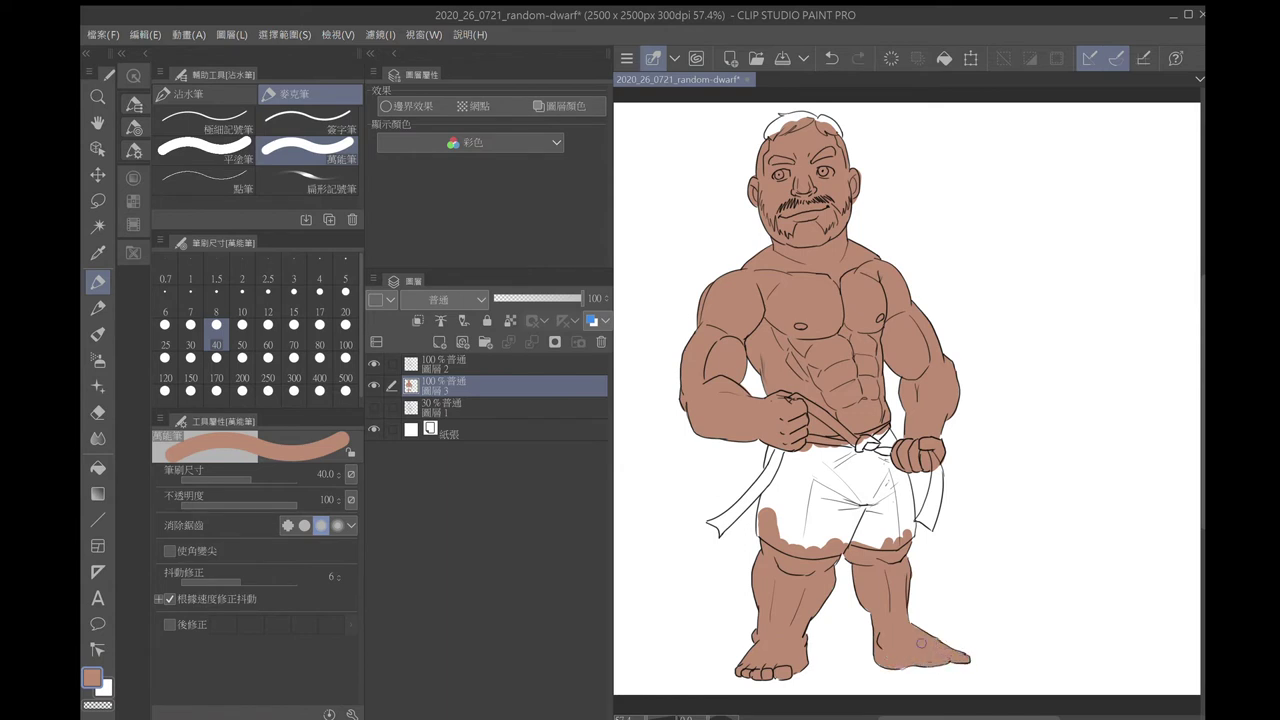
Erase the skin colour spilling over the belt and shorts with a size 40 hard eraser
key(e)
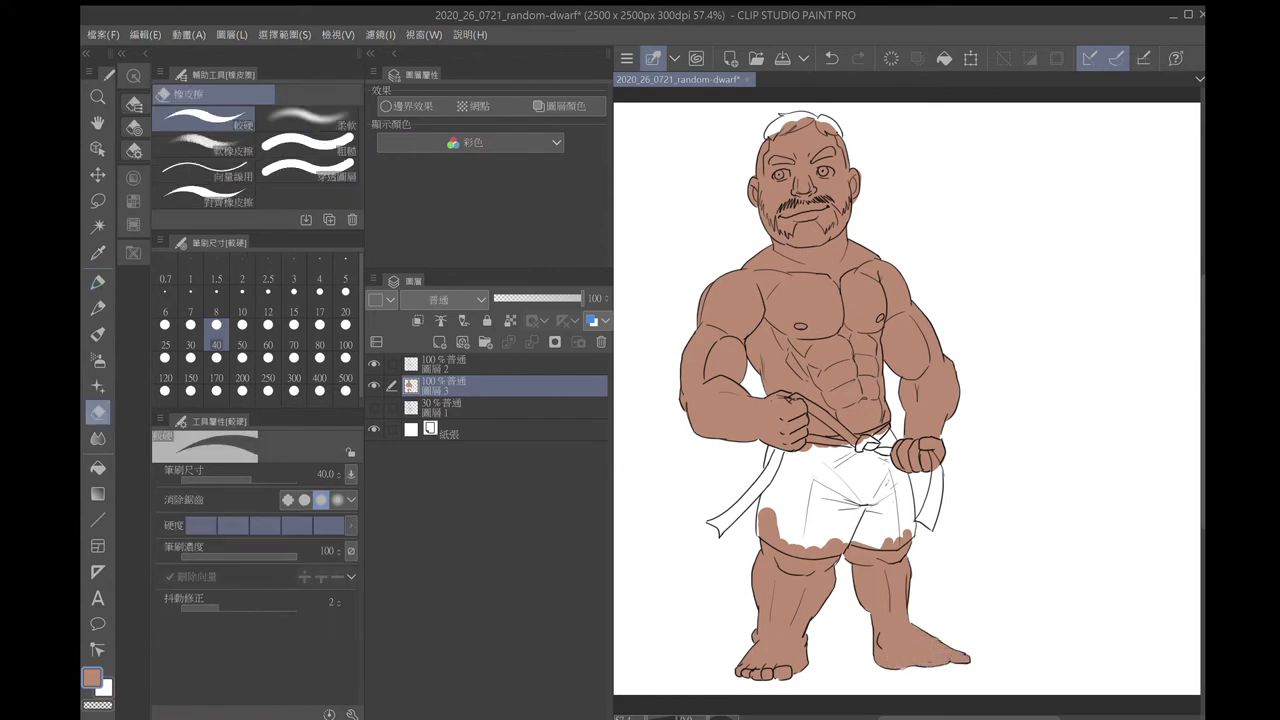
mouse_move(800, 395)
mouse_down()
mouse_move(848, 436)
mouse_move(840, 444)
mouse_up()
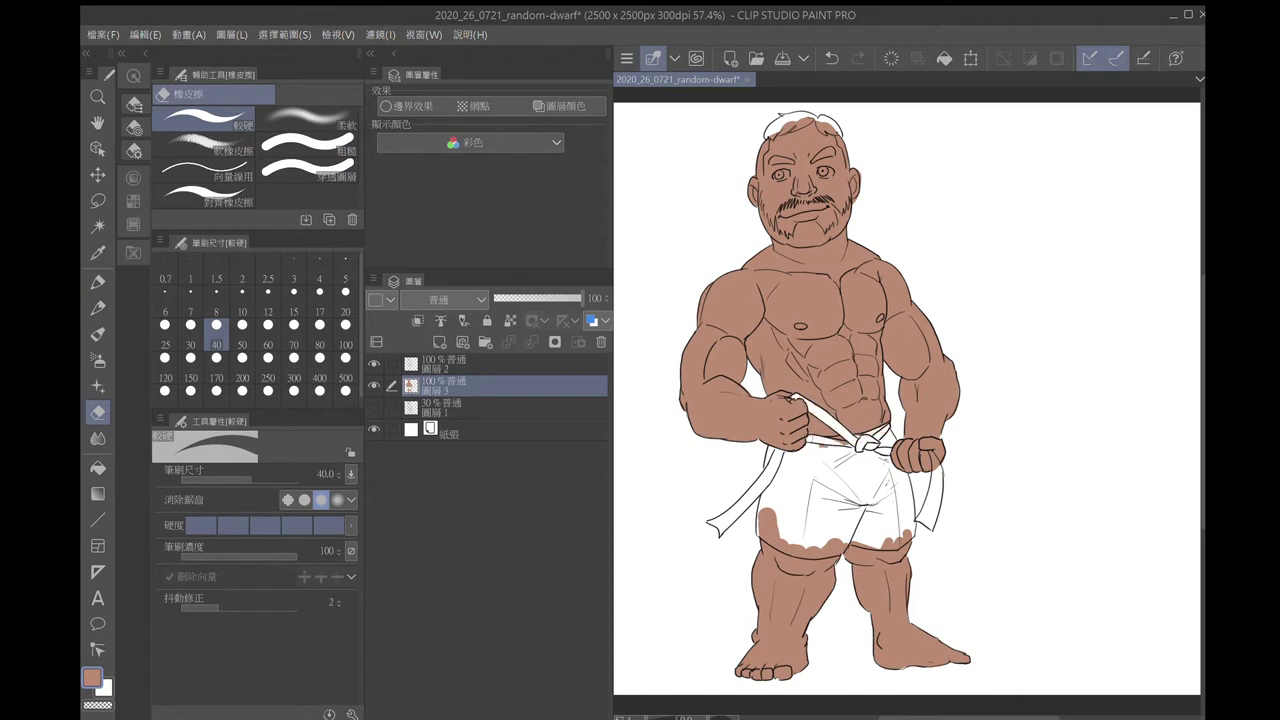
mouse_move(766, 505)
mouse_down()
mouse_move(790, 548)
mouse_move(908, 533)
mouse_up()
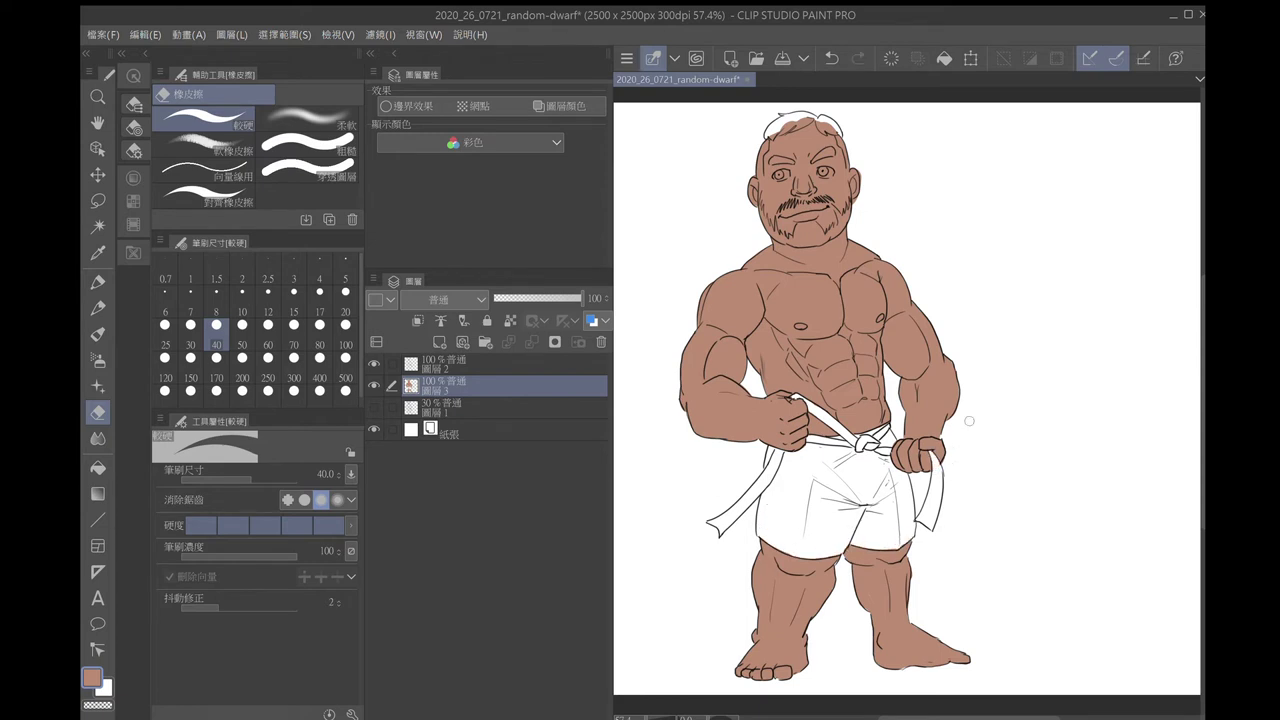
Add a layer beneath the skin and paint the belt, its knot and hanging ends dark red (H 5, S 75, V 43)
click(439, 342)
click(133, 177)
click(273, 143)
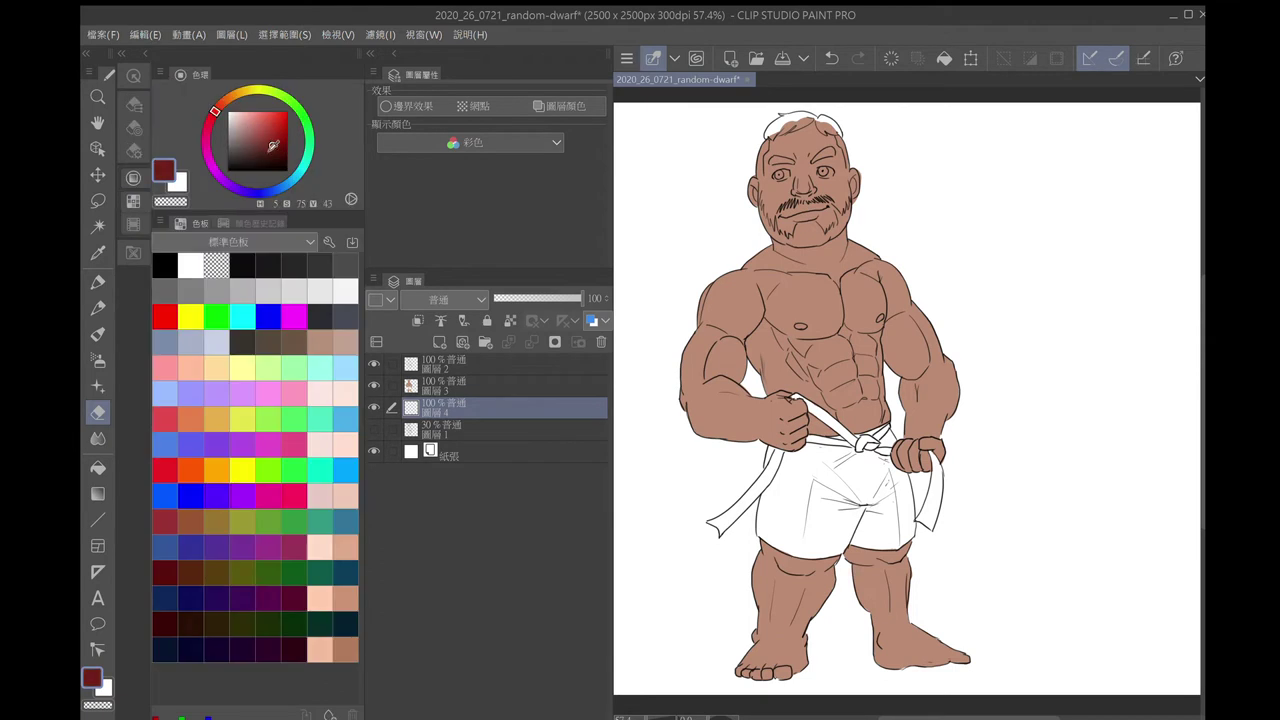
key(p)
drag(762, 484, 714, 522)
mouse_move(774, 460)
mouse_down()
mouse_move(738, 514)
mouse_move(706, 524)
mouse_move(776, 468)
mouse_up()
mouse_move(792, 396)
mouse_down()
mouse_move(870, 448)
mouse_move(898, 420)
mouse_move(894, 444)
mouse_move(930, 510)
mouse_move(920, 532)
mouse_up()
drag(938, 486, 924, 542)
Erase the dark red overspill around the belt's knot and hanging ends
key(e)
mouse_move(686, 514)
mouse_down()
mouse_move(716, 536)
mouse_move(697, 520)
mouse_up()
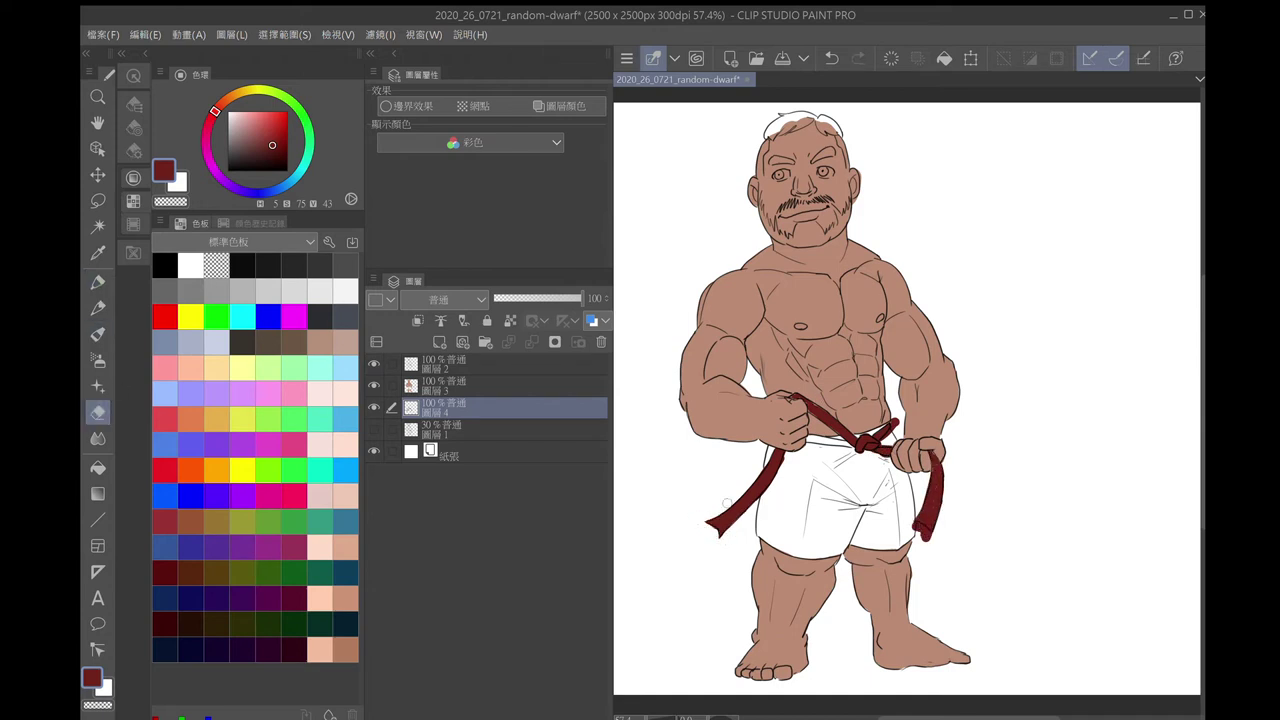
drag(892, 416, 894, 440)
drag(914, 524, 932, 541)
Fill the waistband strip between the left-hand fist and the knot with dark red on the belt layer
key(alt+bracketright)
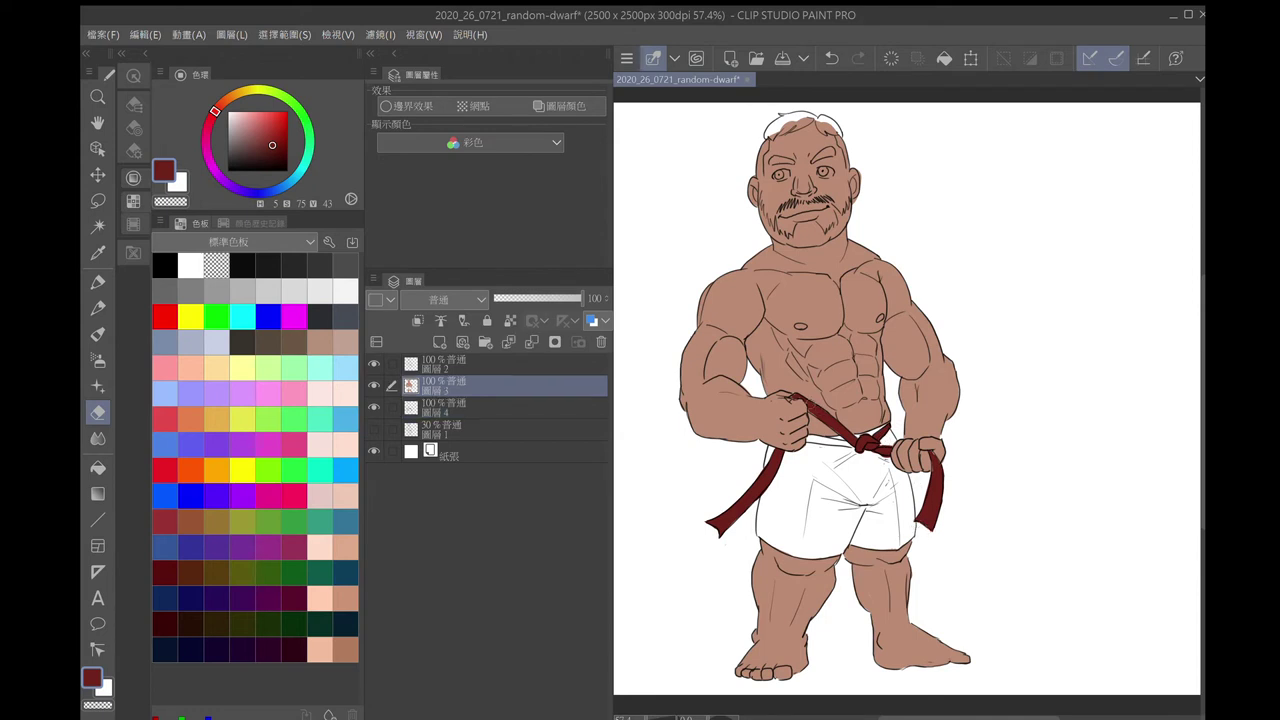
key(p)
key(alt+bracketleft)
click(133, 104)
drag(806, 438, 856, 444)
key(e)
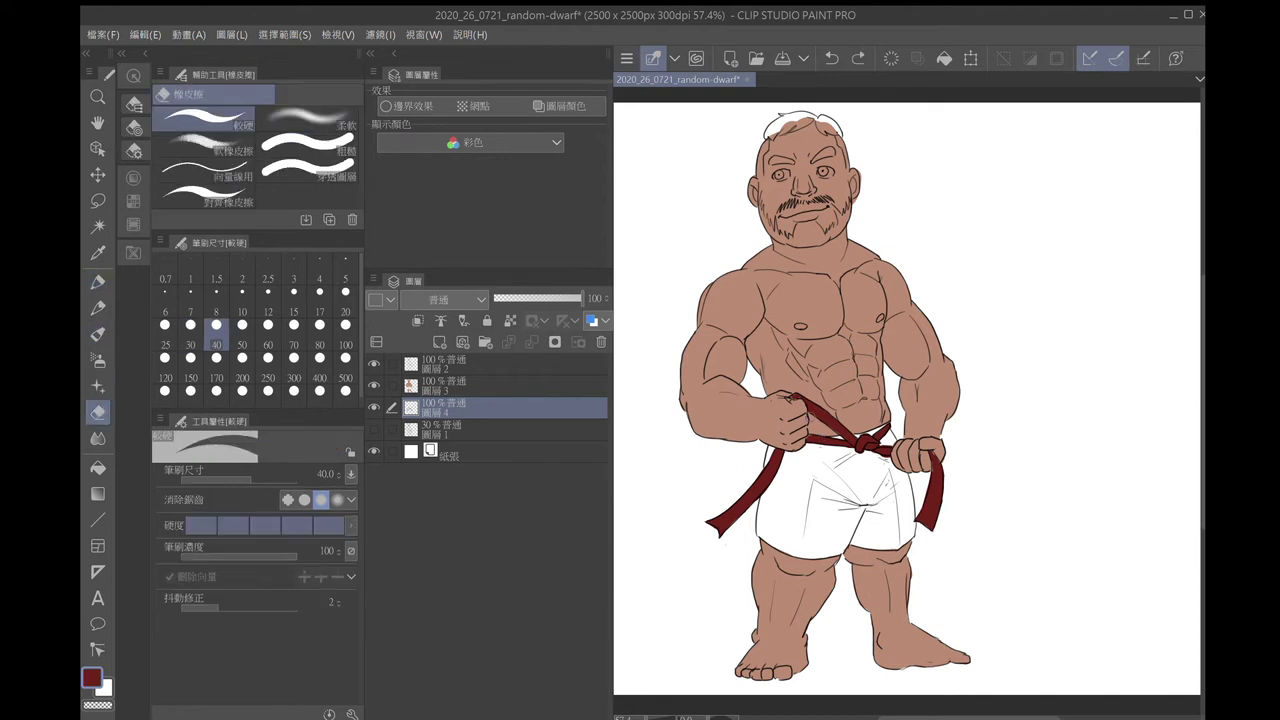
Add a layer named 褲子 beneath the belt layer, and name the belt and skin layers 腰帶 and 肉 (X)
key(alt+bracketright)
key(alt+bracketleft)
key(ctrl+shift+n)
key(alt+bracketright)
key(alt+bracketright)
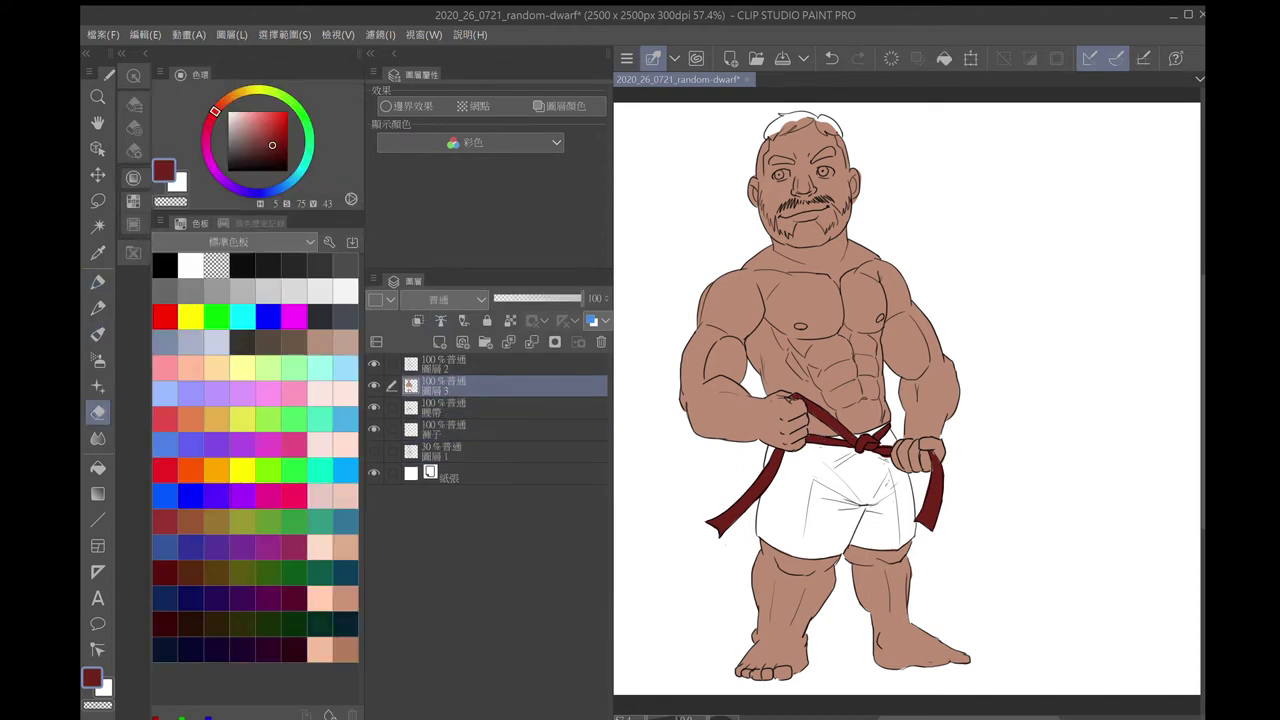
key(alt+bracketleft)
key(alt+bracketleft)
Paint the shorts a muted reddish brown (H 5, S 33, V 47) on the 褲子 layer
click(247, 142)
key(p)
mouse_move(789, 509)
mouse_down()
mouse_move(768, 455)
mouse_move(762, 530)
mouse_up()
drag(770, 448, 800, 482)
drag(808, 448, 854, 446)
mouse_move(892, 460)
mouse_down()
mouse_move(911, 527)
mouse_move(895, 545)
mouse_move(840, 530)
mouse_up()
mouse_move(758, 532)
mouse_down()
mouse_move(790, 550)
mouse_move(835, 548)
mouse_up()
click(133, 104)
mouse_move(810, 475)
mouse_down()
mouse_move(781, 497)
mouse_move(794, 530)
mouse_move(835, 539)
mouse_move(825, 508)
mouse_move(895, 545)
mouse_up()
Select the 肉 (X) layer and choose golden brown (H 33, S 64, V 48) as the pen colour
key(alt+bracketright)
key(alt+bracketright)
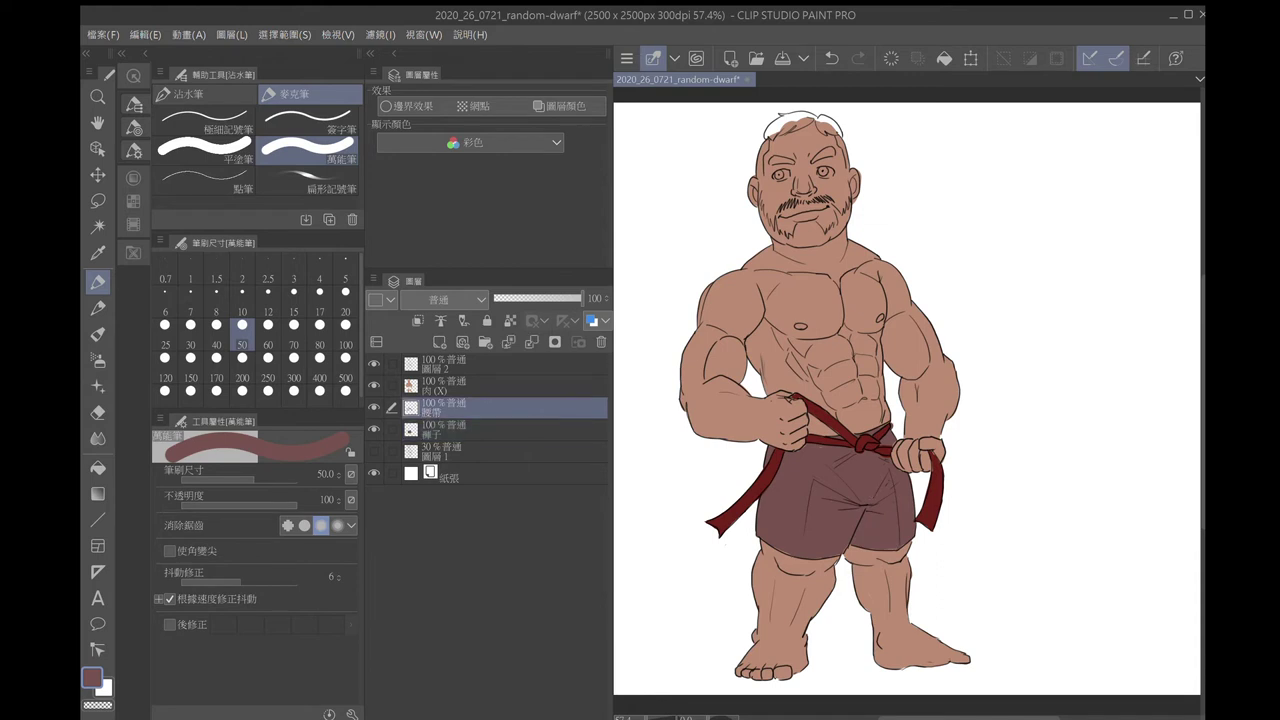
key(e)
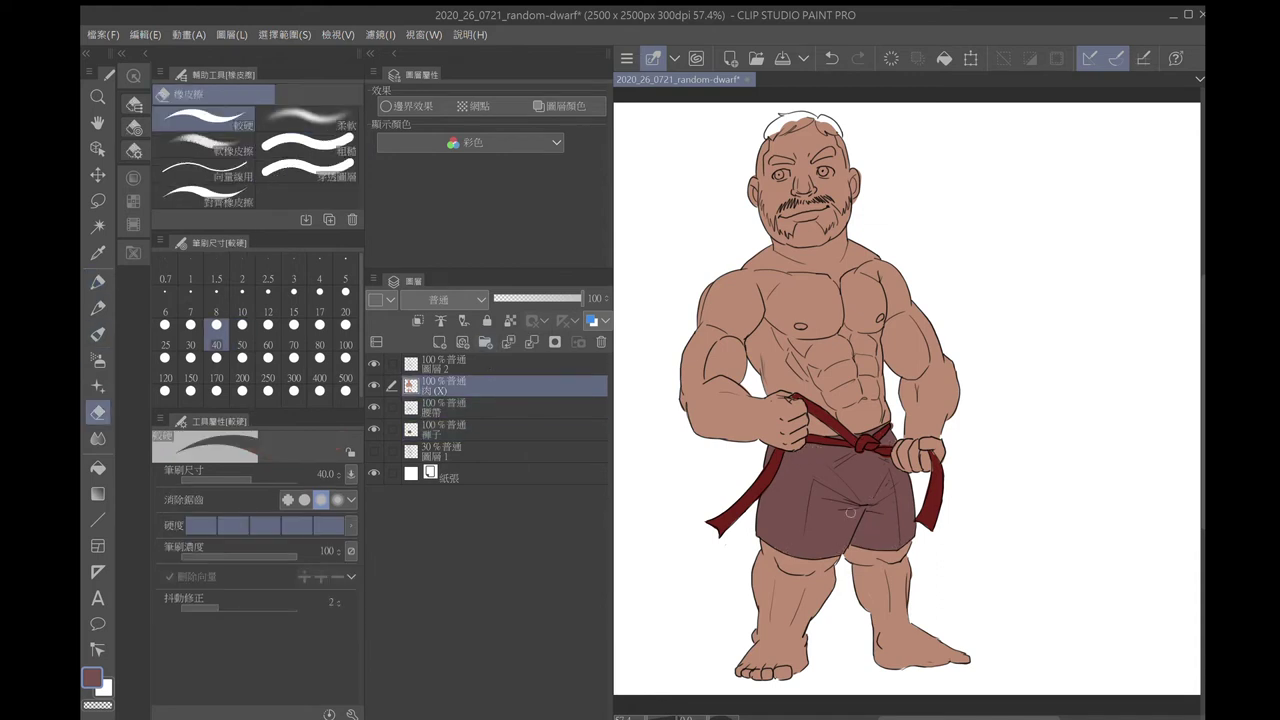
click(133, 177)
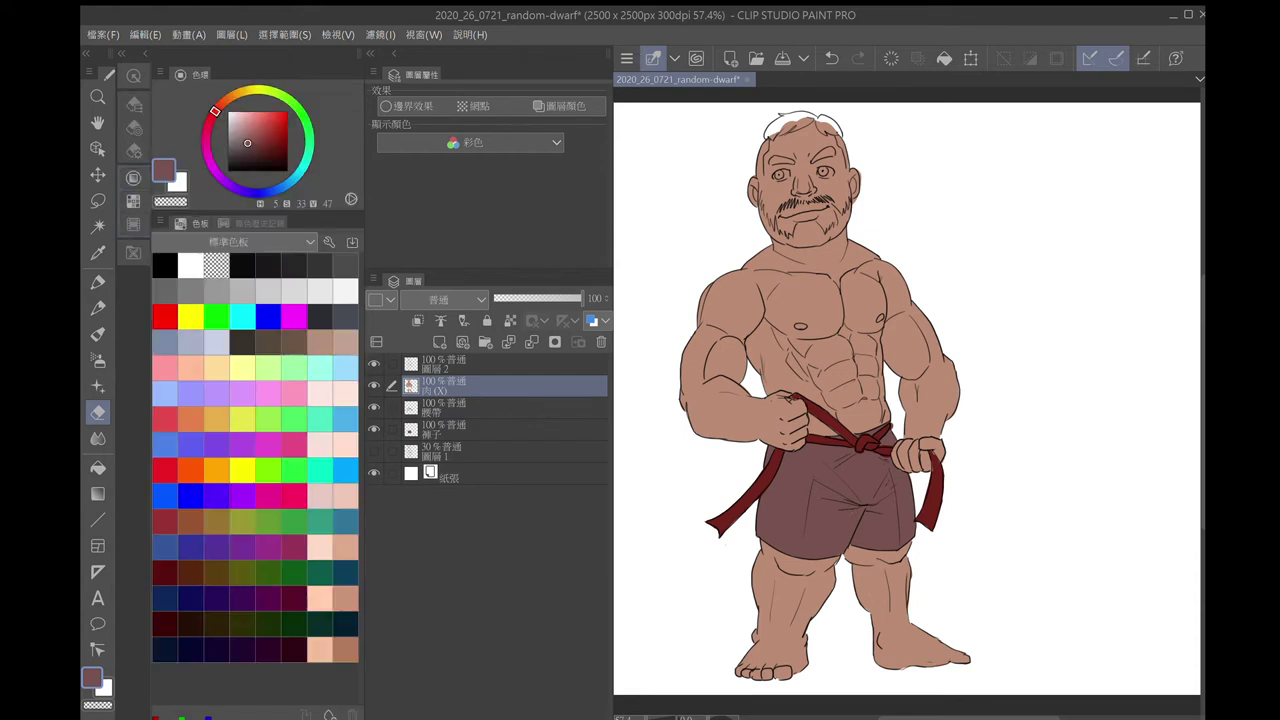
click(233, 94)
click(266, 142)
key(p)
Try filling the hair on top of the head with golden brown on the skin layer
drag(772, 128, 795, 115)
scroll(785, 122, up, 4)
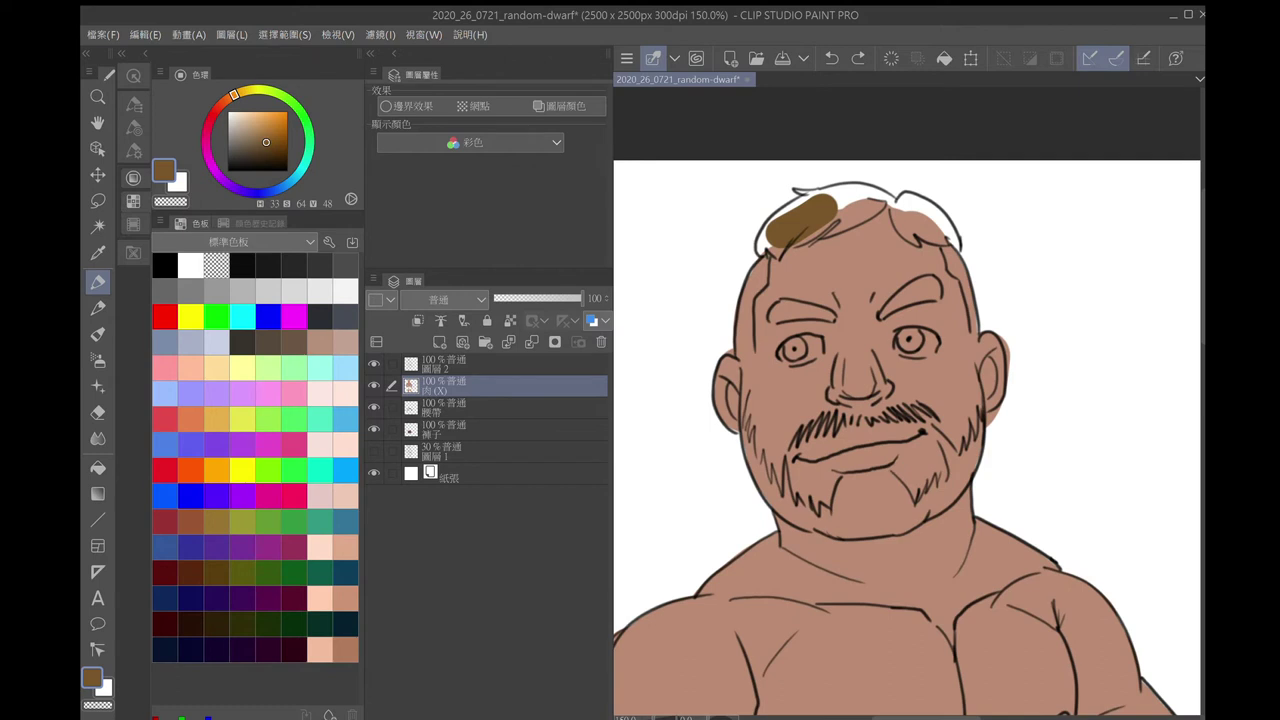
drag(795, 225, 820, 200)
click(133, 103)
mouse_move(765, 250)
mouse_down()
mouse_move(869, 211)
mouse_move(853, 196)
mouse_move(877, 199)
mouse_move(800, 190)
mouse_up()
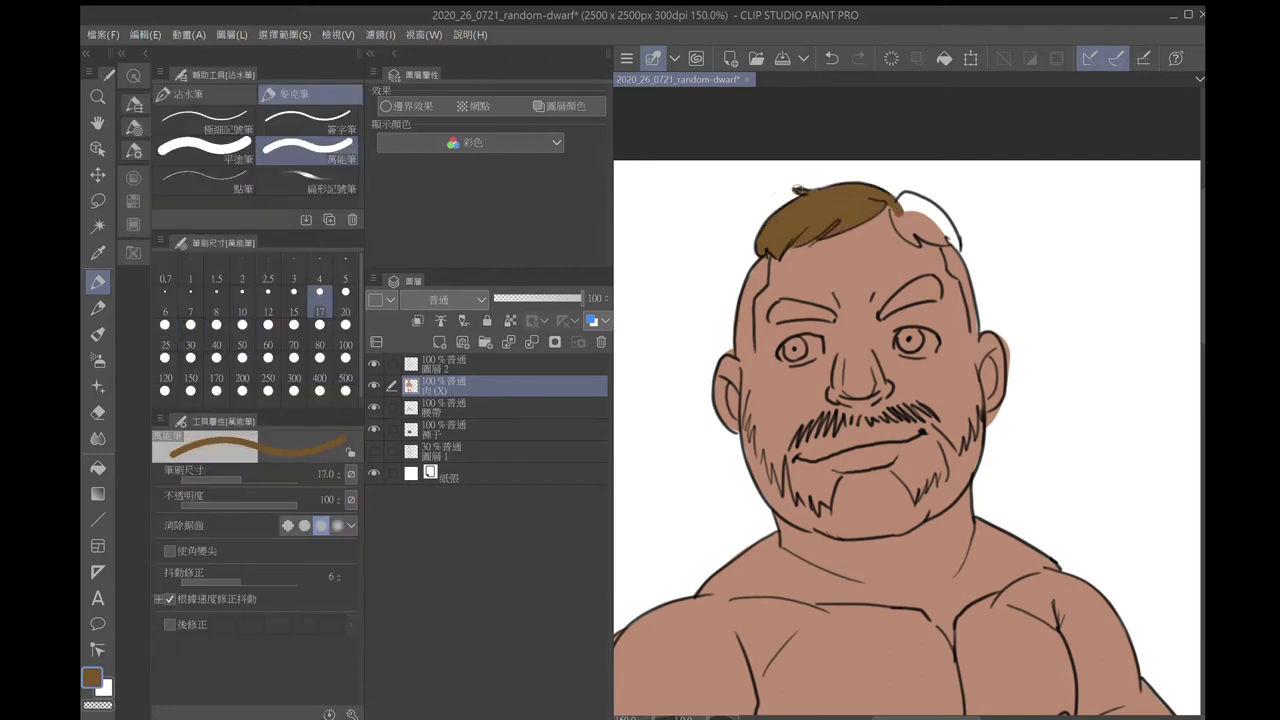
click(216, 302)
key(bracketright)
key(bracketright)
mouse_move(890, 206)
mouse_down()
mouse_move(900, 230)
mouse_move(925, 215)
mouse_move(950, 240)
mouse_up()
Try filling the eyebrows and the left-hand side of the beard with golden brown at size 12
mouse_move(772, 316)
mouse_down()
mouse_move(821, 312)
mouse_move(778, 317)
mouse_up()
drag(884, 314, 932, 292)
drag(748, 392, 742, 445)
mouse_move(750, 346)
mouse_down()
mouse_move(753, 449)
mouse_move(796, 520)
mouse_up()
mouse_move(782, 458)
mouse_down()
mouse_move(781, 502)
mouse_move(828, 532)
mouse_up()
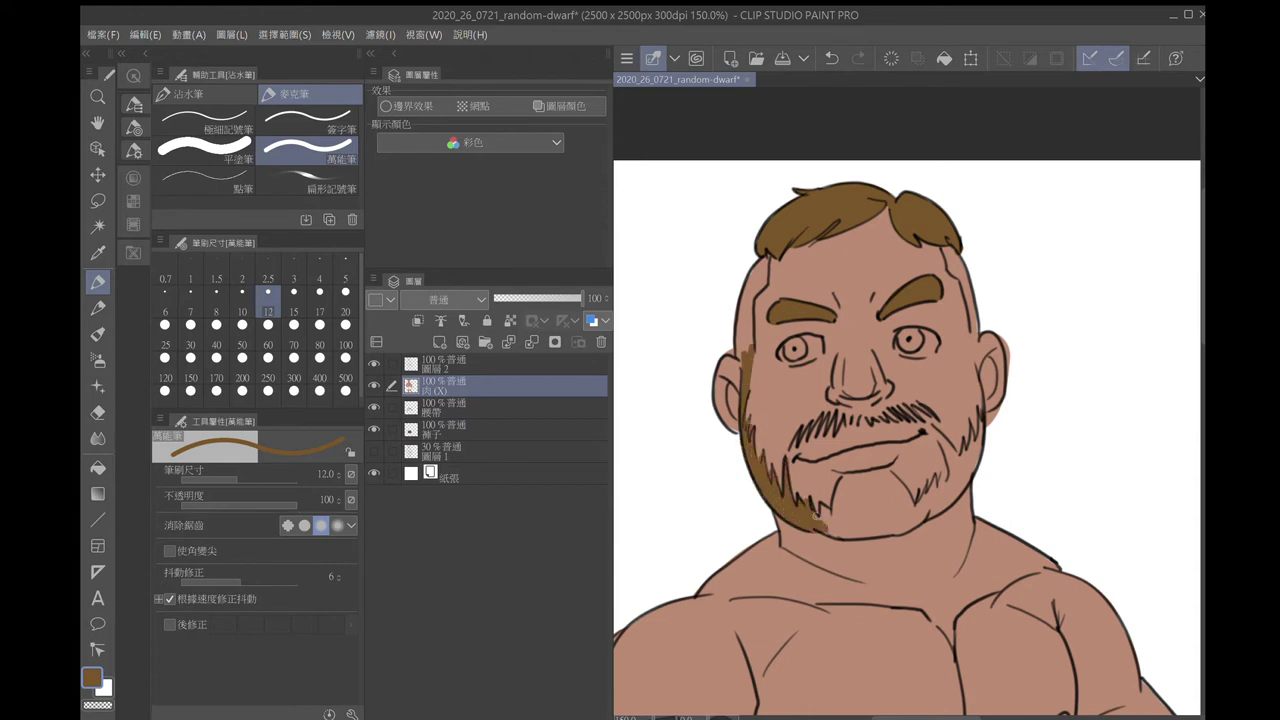
Undo all the golden brown painted on the hair, eyebrows and beard
key(ctrl+z)
key(ctrl+z)
key(ctrl+z)
key(ctrl+z)
key(ctrl+z)
key(ctrl+z)
key(ctrl+z)
key(ctrl+z)
key(ctrl+z)
key(ctrl+z)
key(ctrl+z)
key(ctrl+z)
key(ctrl+z)
key(ctrl+z)
key(ctrl+z)
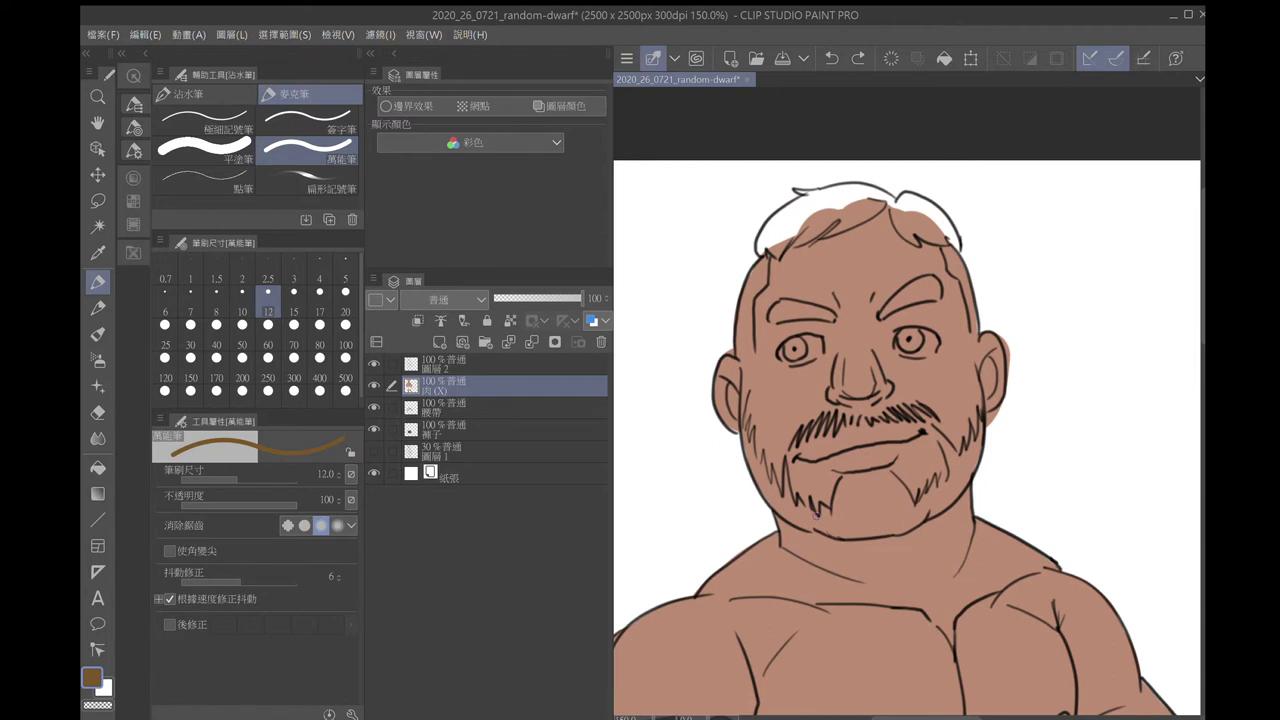
Add a layer named 毛髮 above the skin and fill the hair, eyebrows and beard with golden brown
key(ctrl+shift+n)
click(293, 345)
mouse_move(760, 240)
mouse_down()
mouse_move(900, 185)
mouse_move(975, 240)
mouse_up()
drag(765, 315, 945, 285)
mouse_move(755, 365)
mouse_down()
mouse_move(770, 520)
mouse_move(840, 515)
mouse_move(975, 455)
mouse_move(960, 375)
mouse_move(965, 395)
mouse_up()
Clean up the brown edges of the hair with a size 10 hard eraser, keeping the tuft filled
key(e)
mouse_move(729, 355)
mouse_down()
mouse_move(765, 350)
mouse_move(774, 419)
mouse_move(835, 467)
mouse_move(825, 495)
mouse_move(907, 465)
mouse_move(926, 390)
mouse_move(967, 388)
mouse_move(922, 261)
mouse_move(944, 265)
mouse_move(874, 340)
mouse_move(935, 322)
mouse_move(862, 319)
mouse_move(939, 313)
mouse_move(801, 273)
mouse_move(846, 316)
mouse_move(841, 335)
mouse_move(752, 325)
mouse_move(782, 343)
mouse_move(822, 328)
mouse_move(954, 206)
mouse_move(945, 256)
mouse_move(891, 226)
mouse_move(893, 244)
mouse_move(944, 261)
mouse_move(817, 250)
mouse_move(879, 222)
mouse_move(846, 251)
mouse_move(744, 280)
mouse_move(762, 270)
mouse_move(778, 190)
mouse_move(767, 287)
mouse_move(789, 183)
mouse_move(850, 155)
mouse_move(875, 177)
mouse_move(927, 186)
mouse_up()
key(ctrl+z)
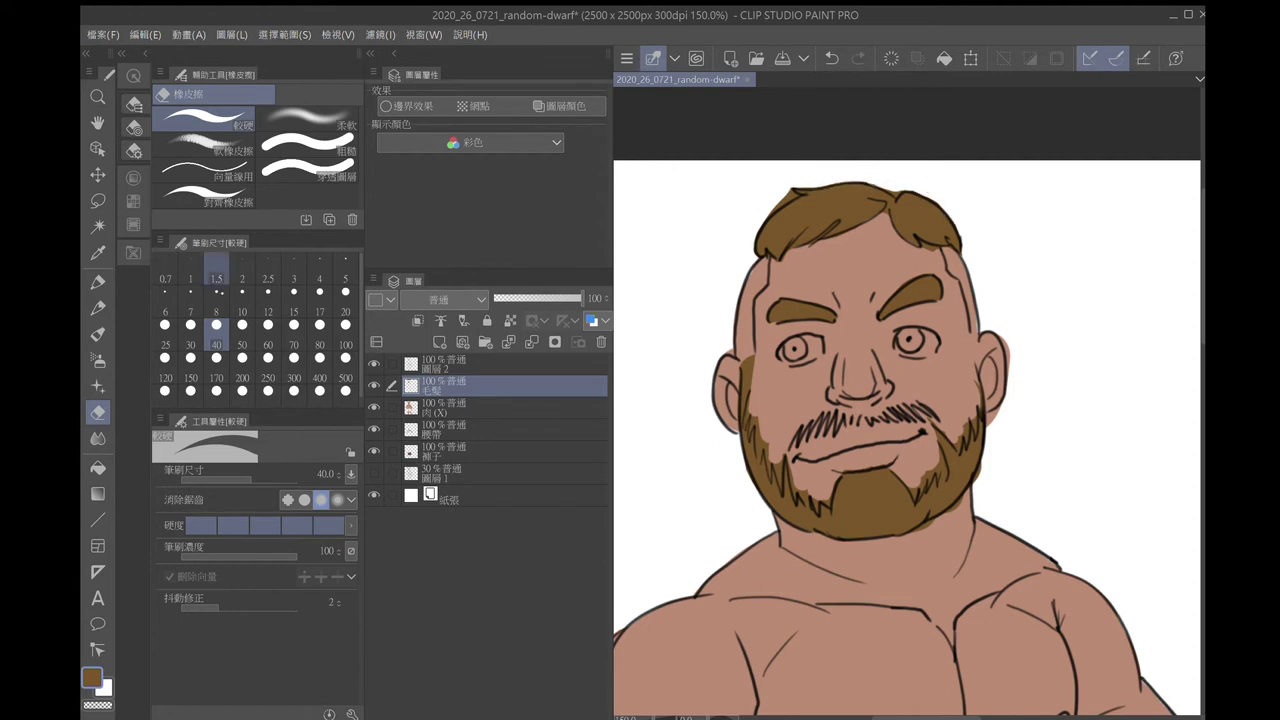
click(242, 318)
key(ctrl+z)
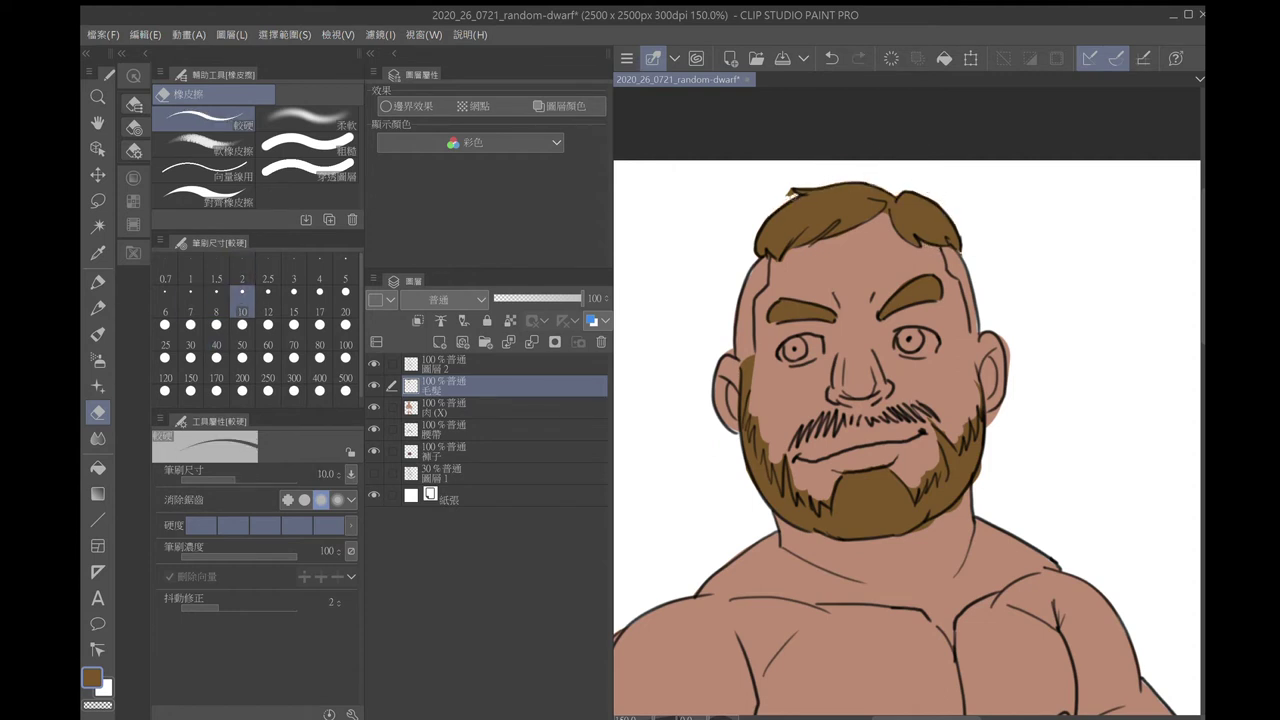
key(p)
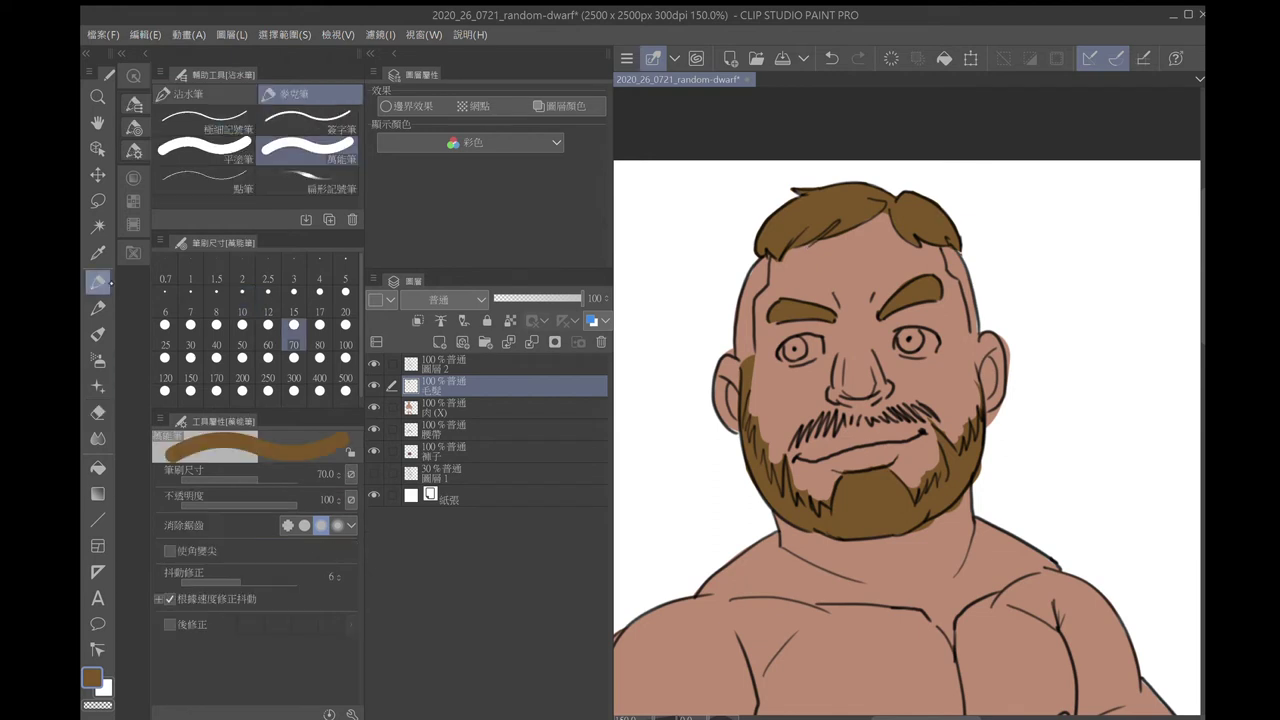
Erase the skin colour overspill beside the left-hand ear on the 肉 (X) layer
key(alt+[)
key(e)
click(726, 347)
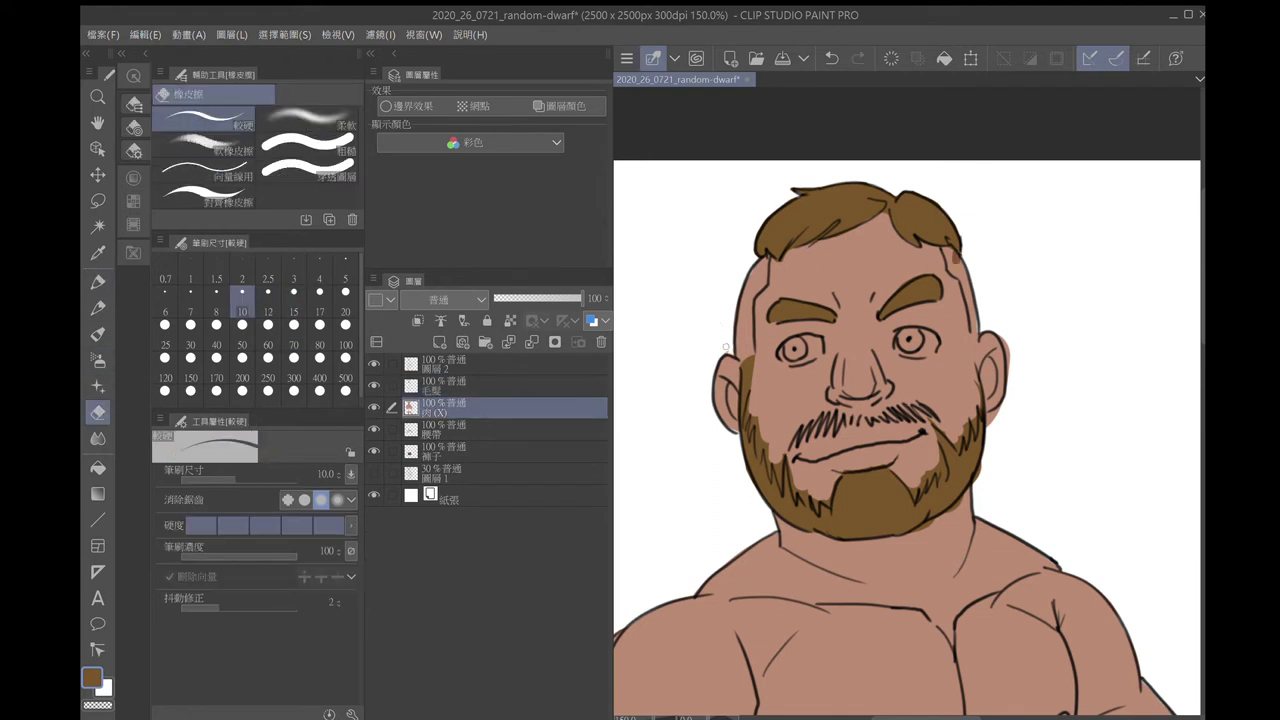
key(p)
key(e)
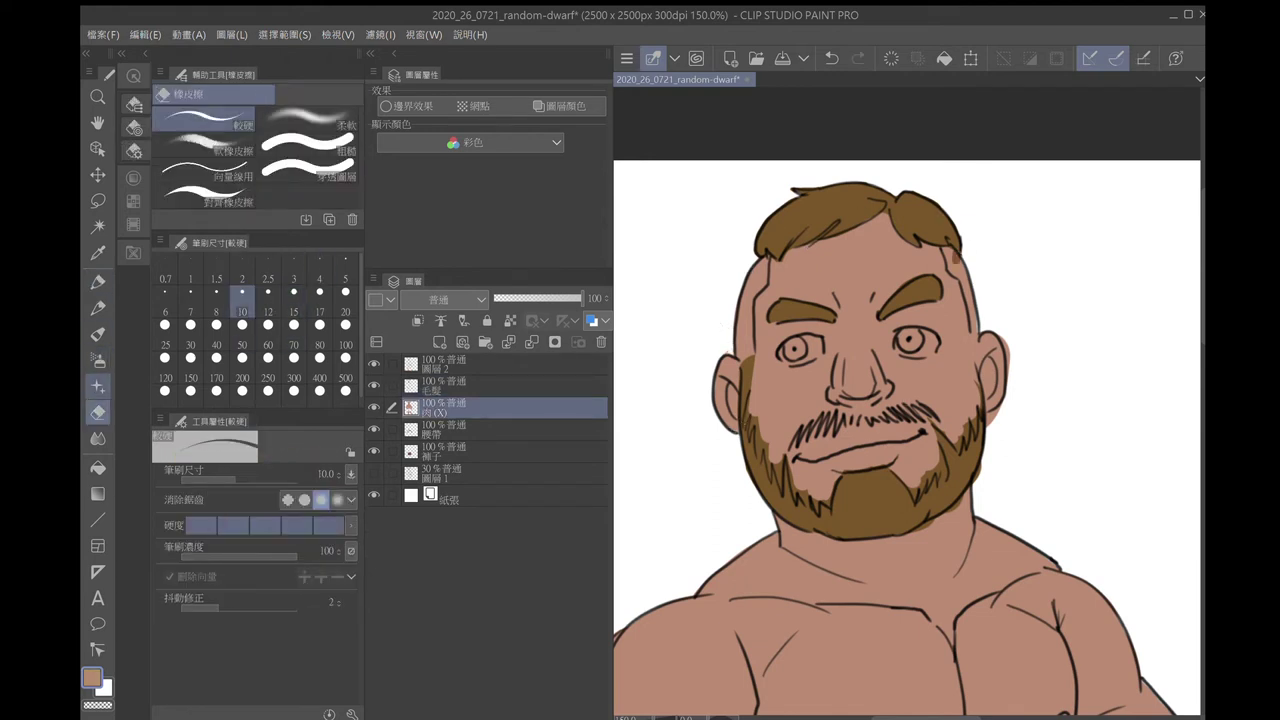
Erase the brown spilling onto the cheeks inside the beard's spiky edges on the 毛髮 layer
key(alt+])
key(ctrl+z)
click(782, 439)
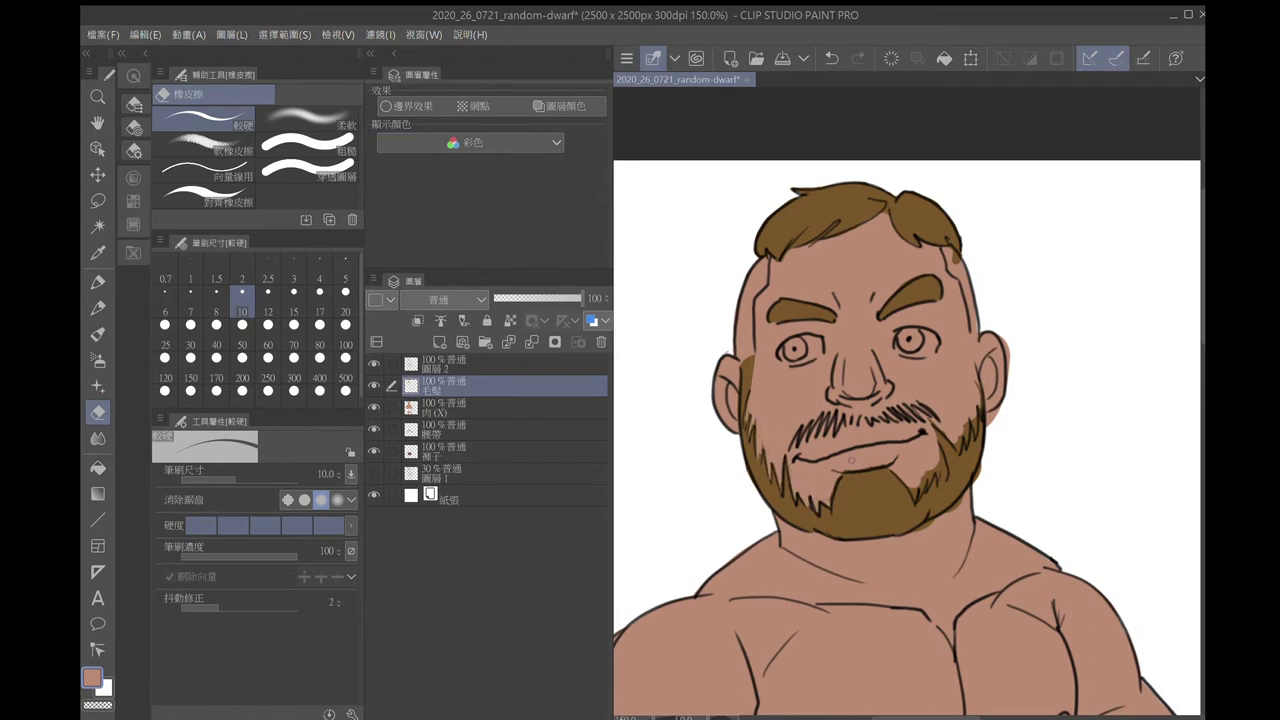
drag(927, 463, 936, 447)
Erase the skin colour overspill outside the right-hand ear on the 肉 (X) layer
key(alt+[)
drag(1000, 336, 1011, 366)
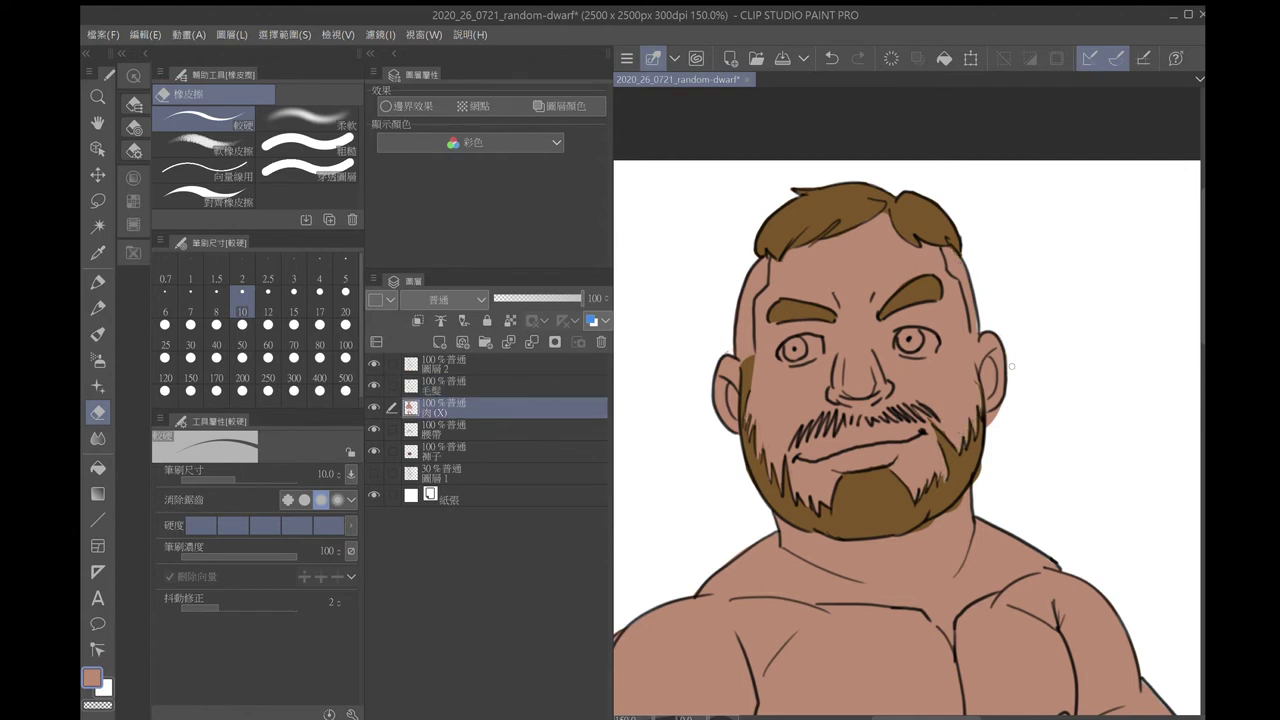
key(alt+])
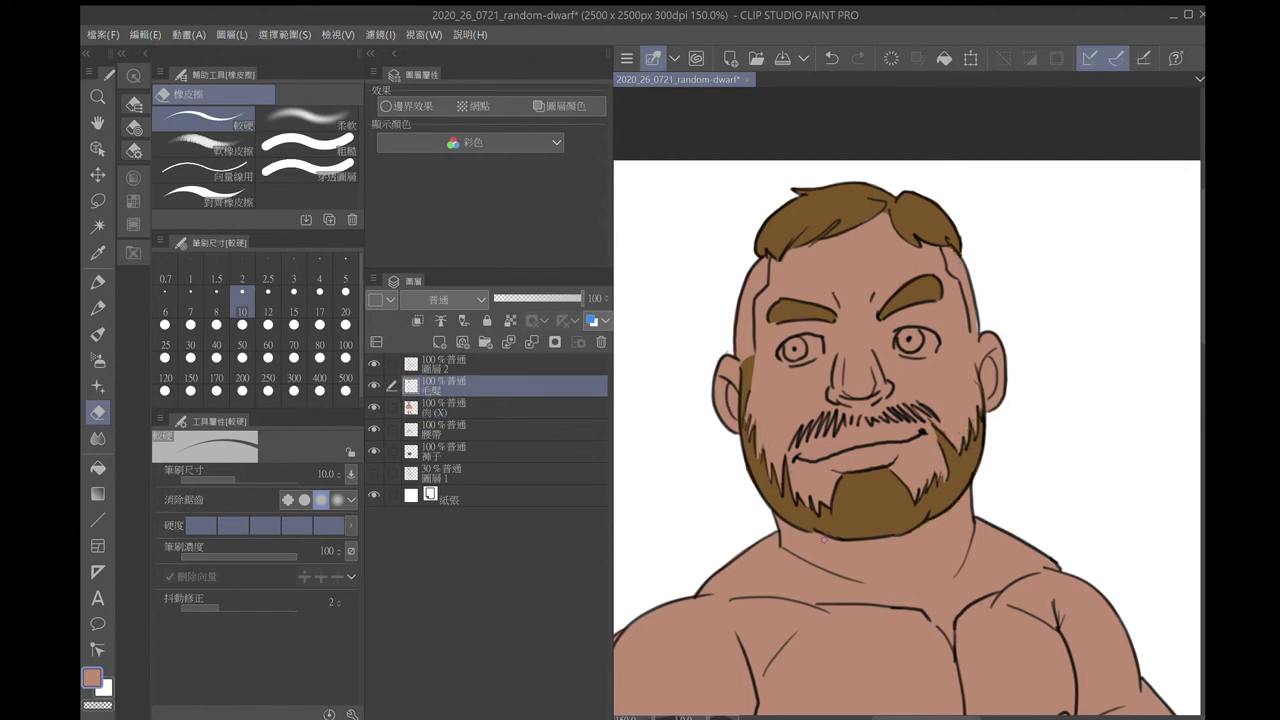
Sample the beard's brown and extend the right-hand sideburn up beside the ear on the 毛髮 layer
key(p)
alt+click(974, 428)
drag(979, 412, 966, 327)
Sample a brown from the temple and paint the short side hair down to both sideburns
click(133, 177)
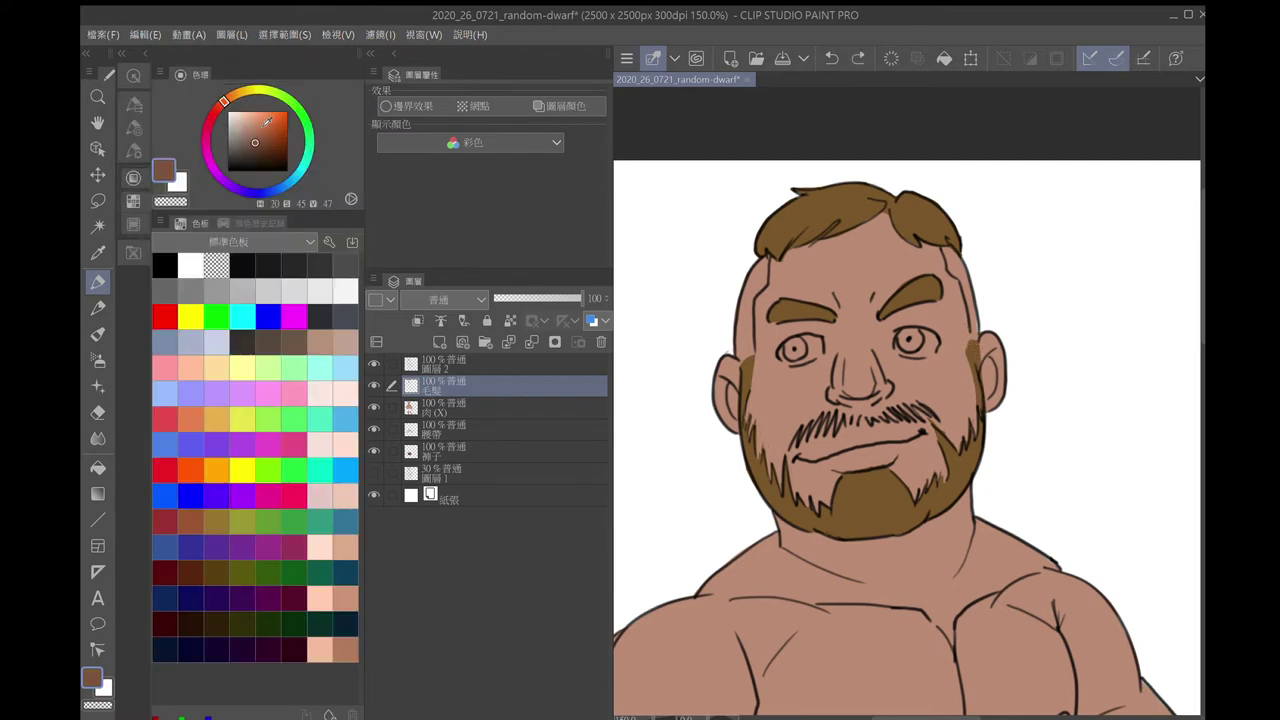
alt+click(882, 259)
alt+click(948, 260)
drag(955, 252, 972, 338)
mouse_move(748, 330)
mouse_down()
mouse_move(752, 270)
mouse_move(748, 355)
mouse_up()
Shade the short side hair on both sides with the brush, blending it between the top hair and the sideburns
key(b)
alt+click(756, 300)
drag(745, 308, 750, 352)
mouse_move(768, 262)
mouse_down()
mouse_move(746, 352)
mouse_move(760, 286)
mouse_up()
mouse_move(971, 348)
mouse_down()
mouse_move(966, 260)
mouse_move(943, 222)
mouse_up()
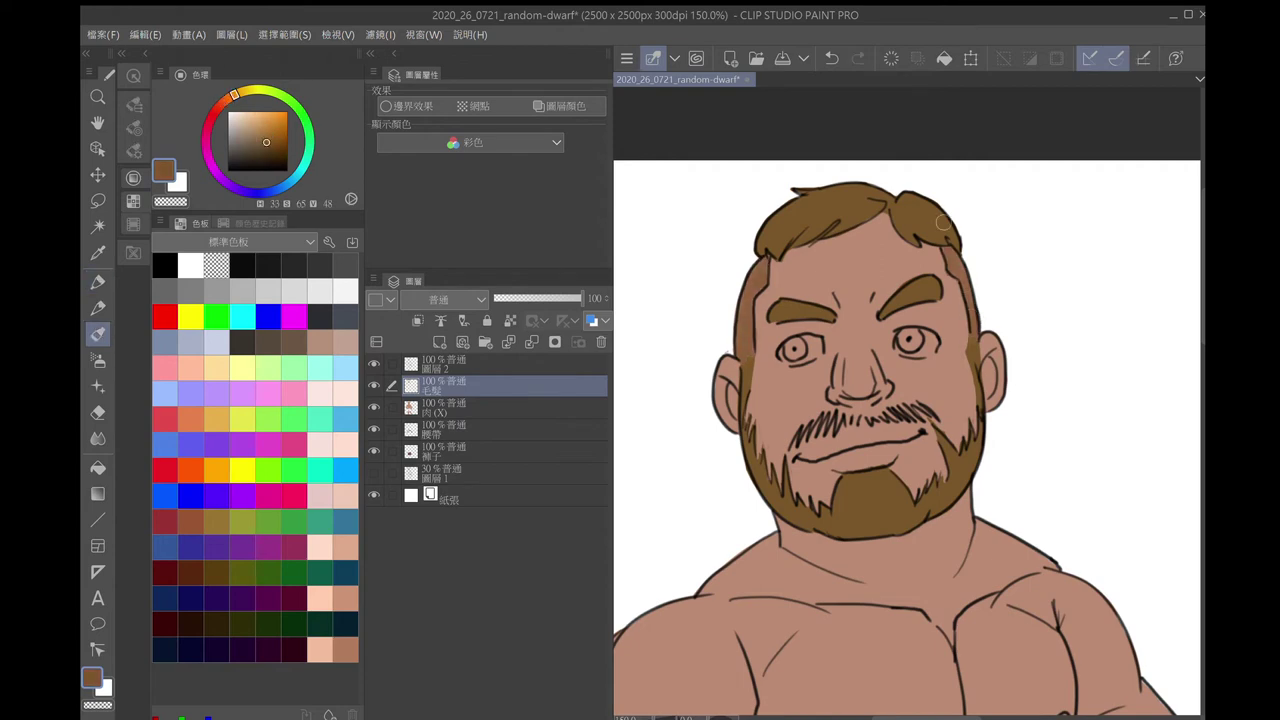
Erase the shorts colour overspill at the waist on the 褲子 layer and switch to the 肉 (X) layer
scroll(943, 222, down, 6)
click(440, 451)
key(e)
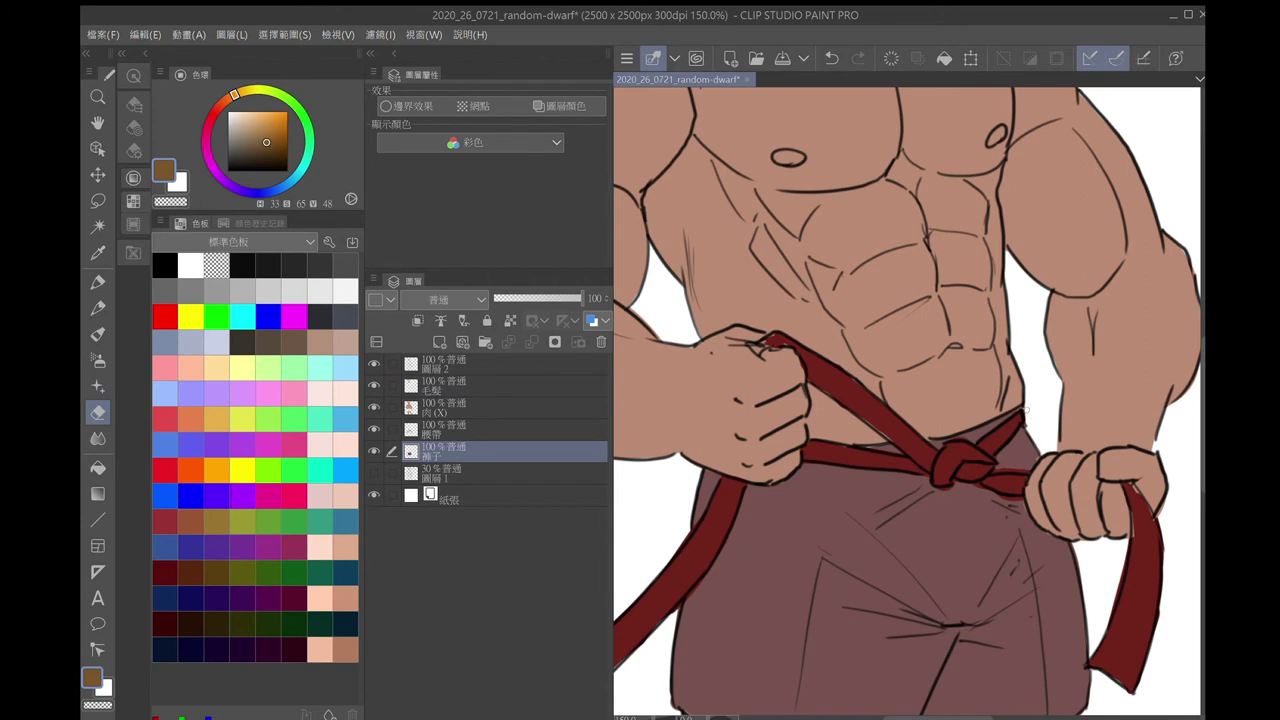
click(473, 416)
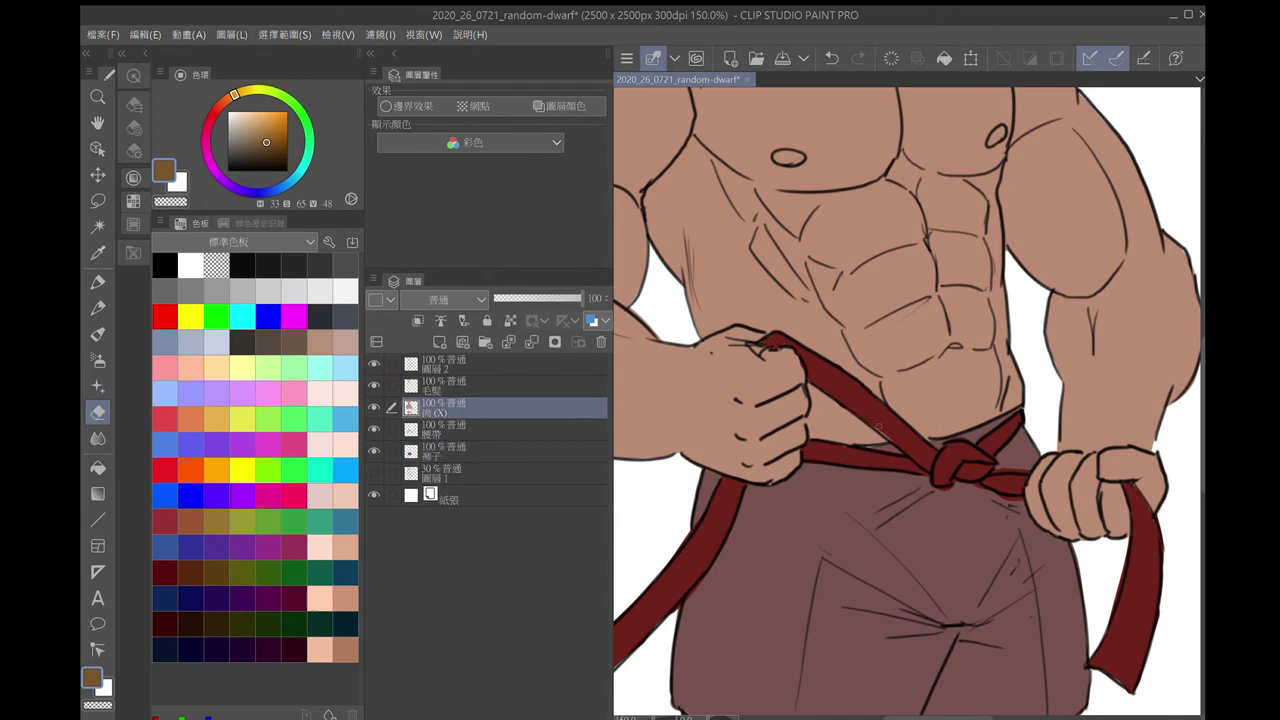
Touch up the shorts under the belt with their sampled mauve on the 褲子 layer and trim the overspill below the knot on the 腰帶 layer
key(alt+bracketleft)
alt+click(900, 437)
key(p)
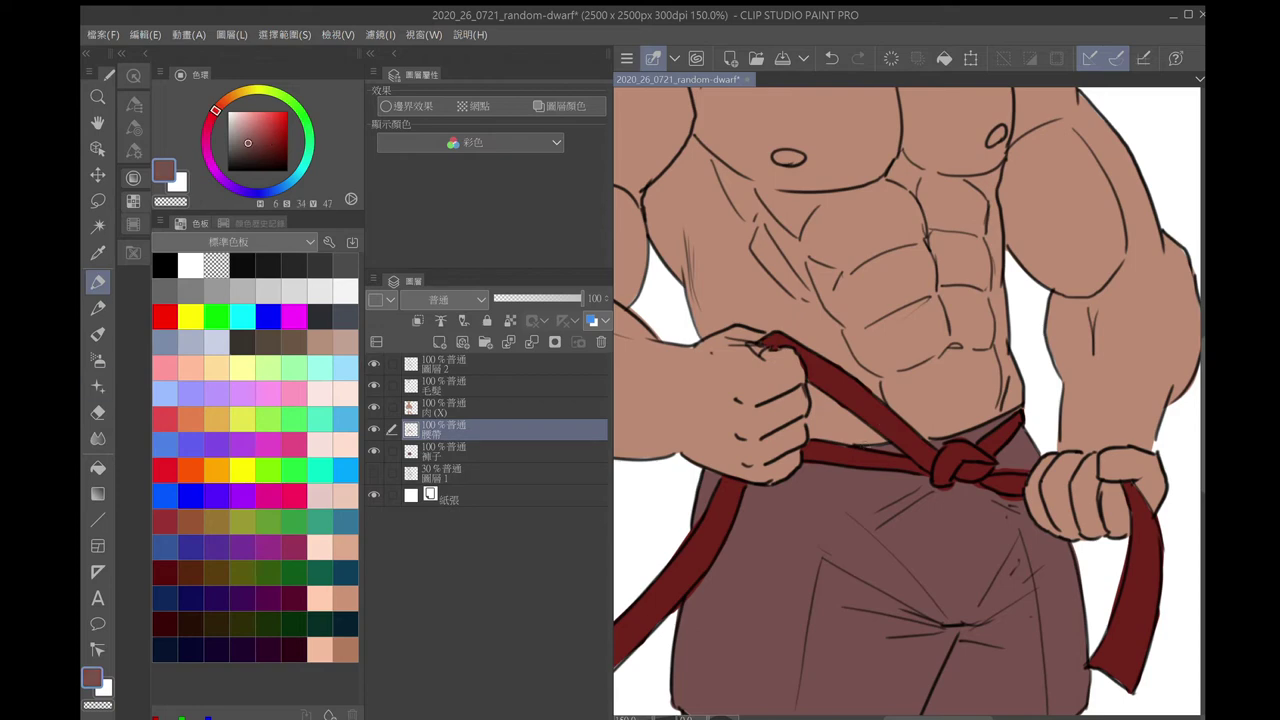
key(alt+bracketleft)
key(alt+bracketright)
key(e)
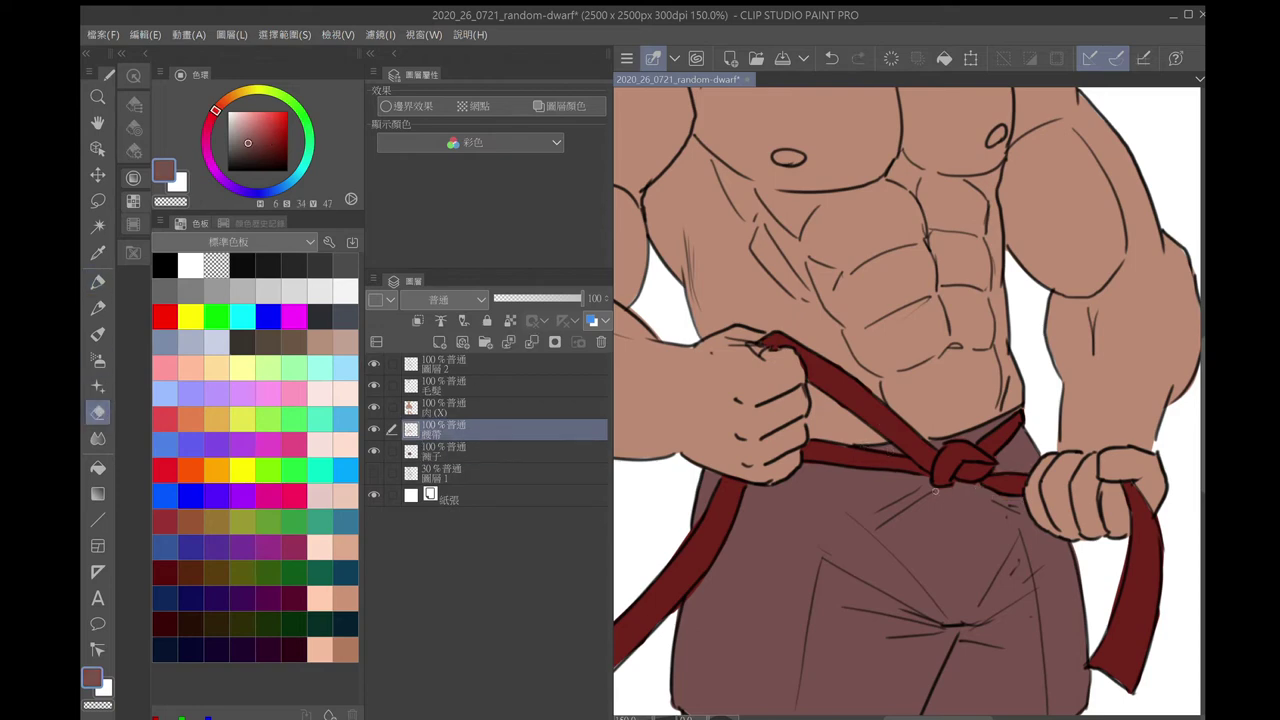
scroll(1013, 445, down, 5)
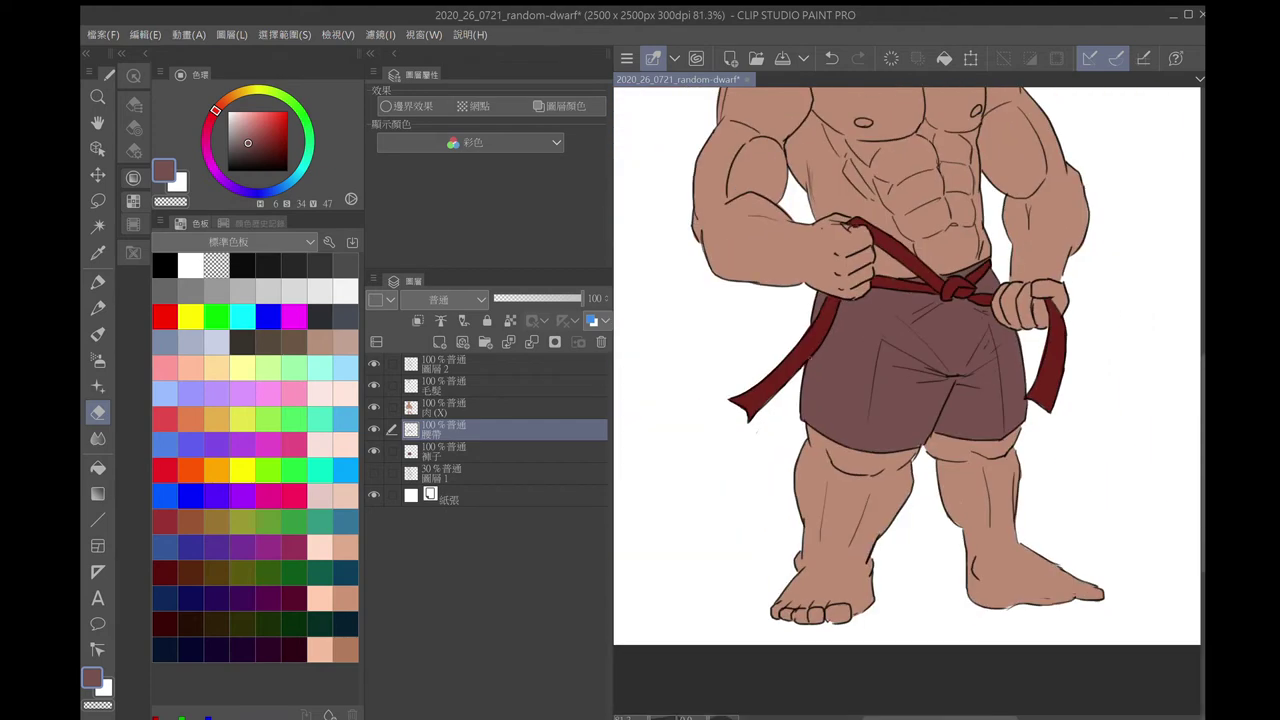
Sample the belt's dark red, fill its remaining gaps on the 腰帶 layer, and erase skin overspill beside it on the 肉 (X) layer
scroll(820, 420, up, 5)
key(p)
alt+click(1058, 397)
drag(1058, 397, 1088, 547)
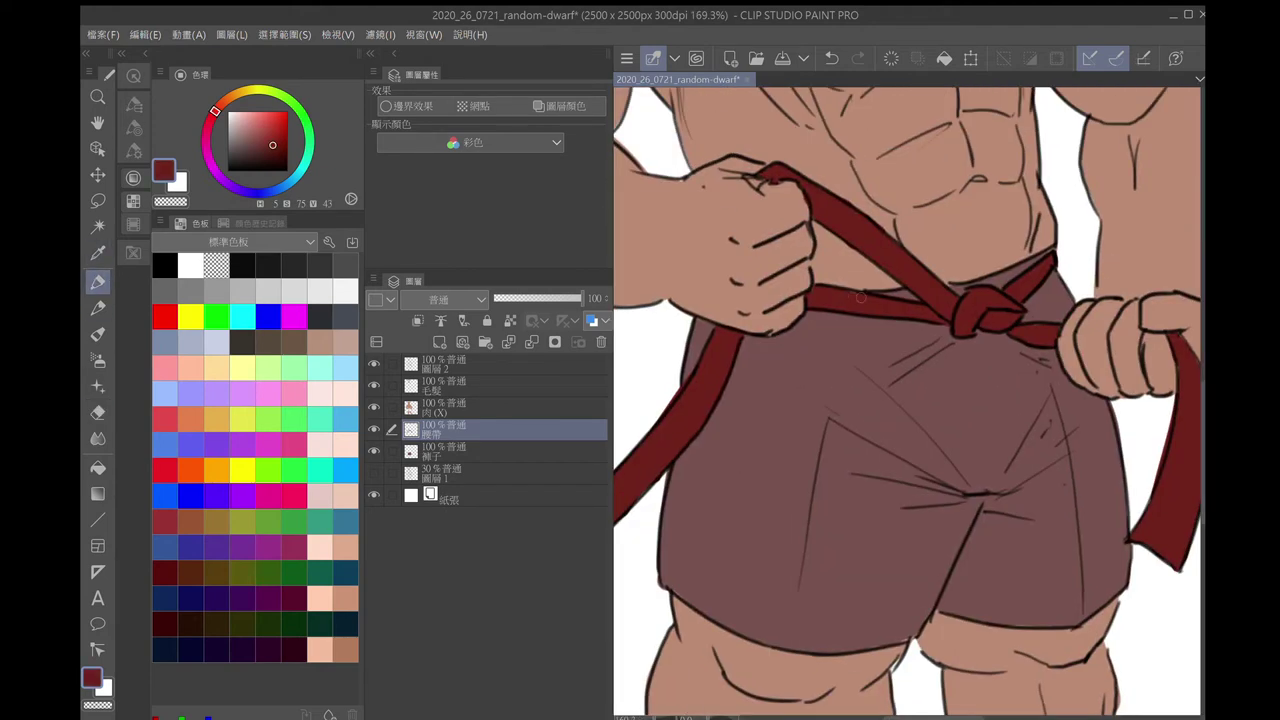
key(alt+bracketright)
drag(880, 200, 895, 310)
key(e)
Colour both nipples dark brown on the 肉 (X) layer
scroll(906, 400, down, 5)
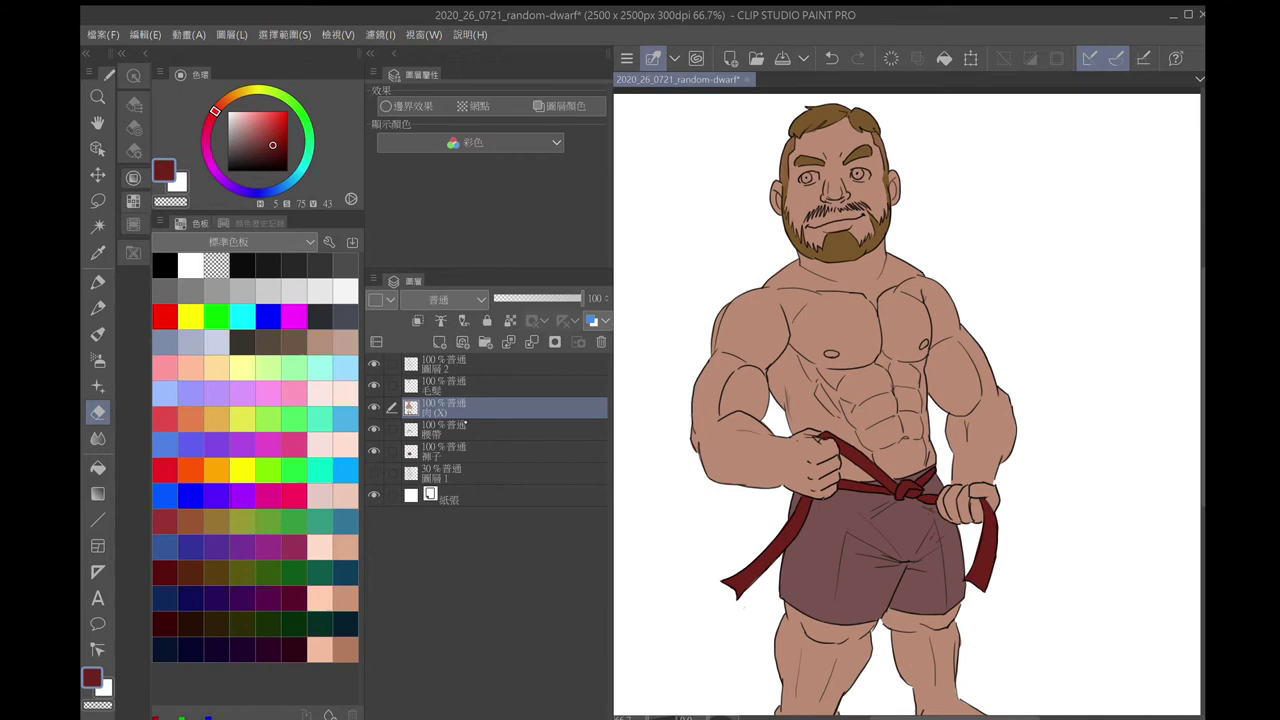
key(p)
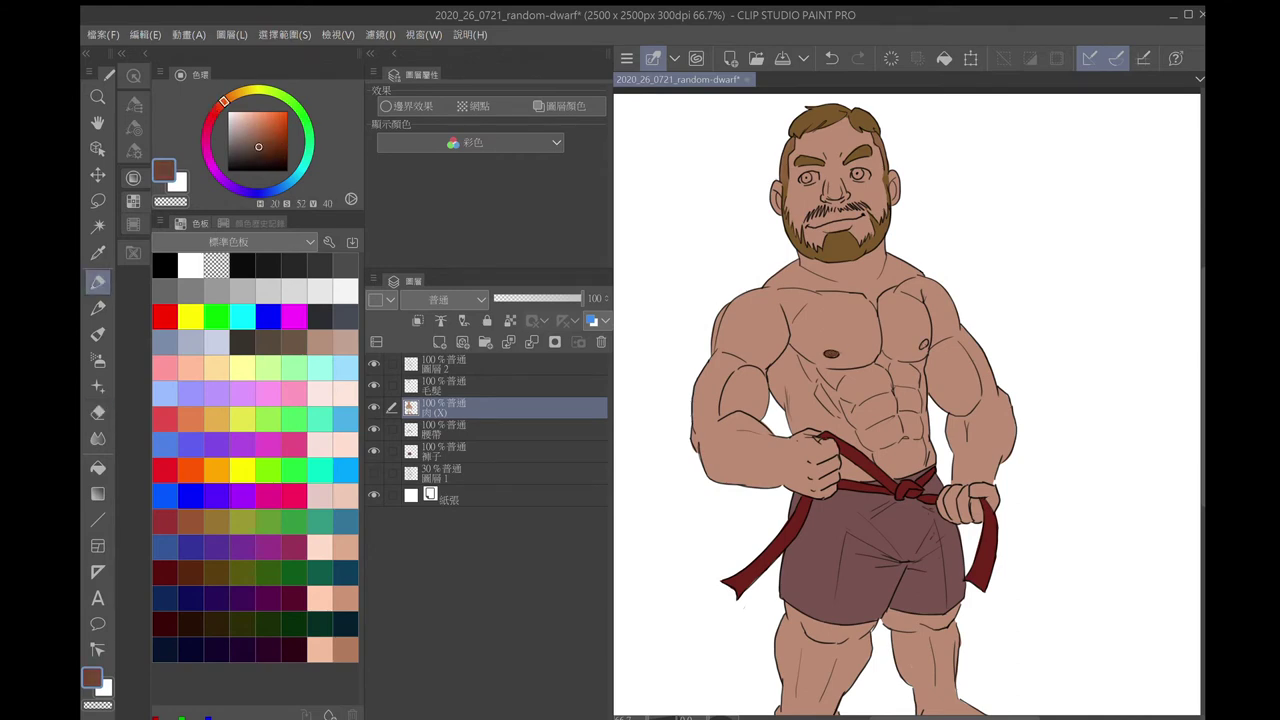
Sample the beard's brown and fill the whole moustache on the 毛髮 layer, touching up the left-hand eyebrow
scroll(835, 180, up, 5)
alt+click(850, 570)
key(alt+bracketright)
mouse_move(780, 500)
mouse_down()
mouse_move(825, 455)
mouse_move(910, 445)
mouse_move(975, 468)
mouse_up()
drag(865, 472, 925, 452)
drag(760, 510, 800, 488)
drag(830, 485, 855, 472)
drag(885, 474, 928, 452)
drag(772, 486, 800, 460)
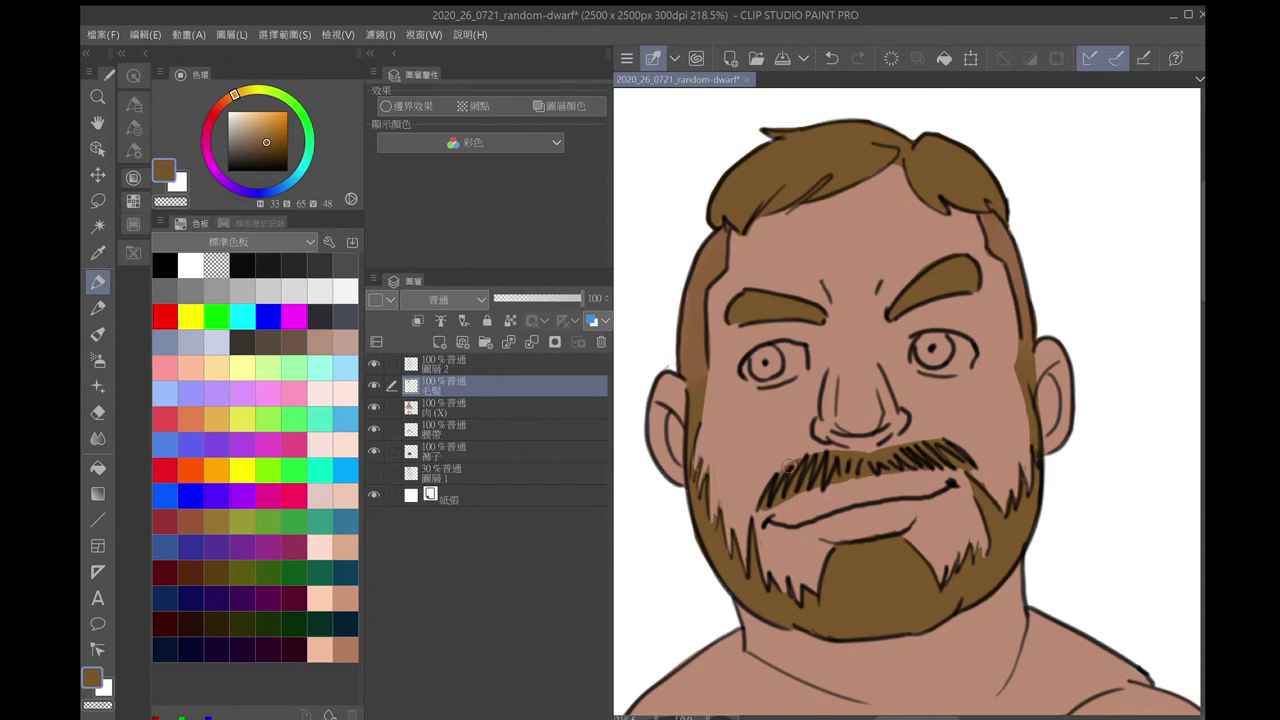
drag(727, 326, 745, 318)
Create an eye layer named 眼睛 above the 肉 (X) layer and paint both eyeballs white
key(alt+bracketleft)
key(ctrl+shift+n)
click(190, 265)
mouse_move(745, 362)
mouse_down()
mouse_move(788, 350)
mouse_move(805, 358)
mouse_move(792, 380)
mouse_up()
mouse_move(910, 355)
mouse_down()
mouse_move(936, 338)
mouse_move(974, 350)
mouse_move(962, 362)
mouse_up()
Sample the line black and clean up the eye outlines on the 圖層 2 line art layer
alt+click(935, 347)
key(alt+bracketright)
key(alt+bracketright)
key(e)
mouse_move(776, 340)
mouse_down()
mouse_move(798, 352)
mouse_move(778, 335)
mouse_up()
key(p)
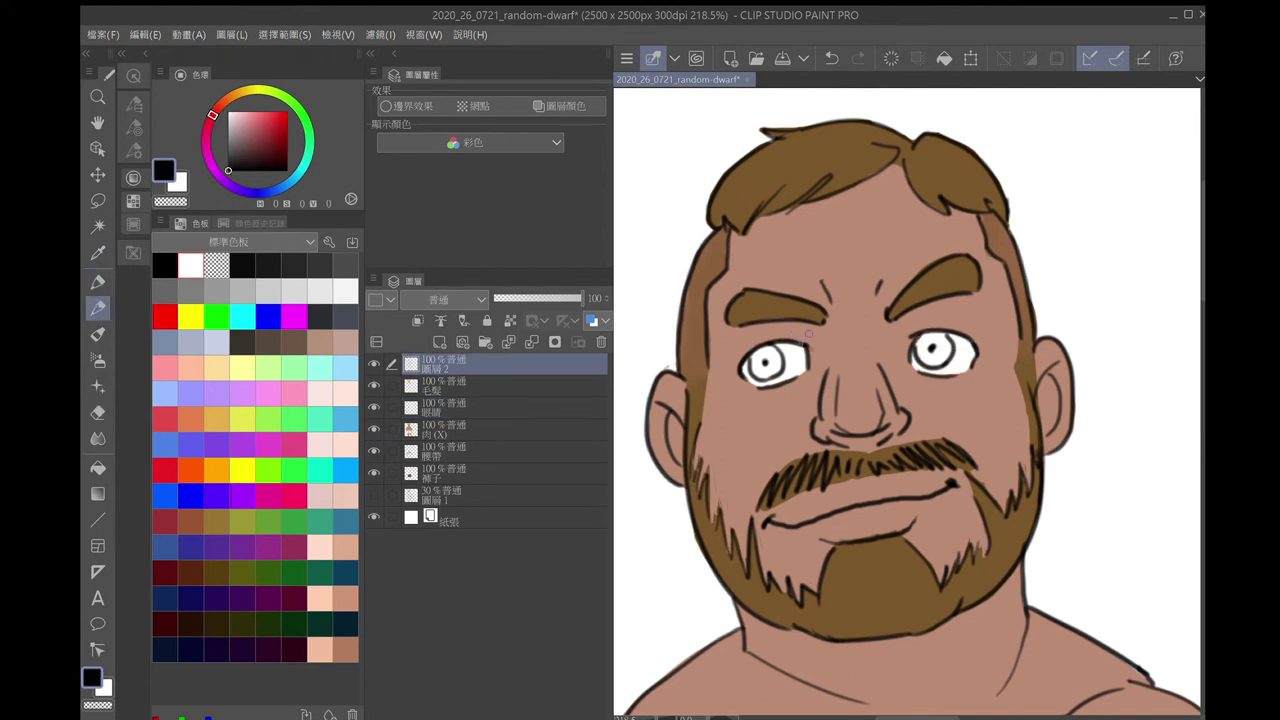
Paint both irises dark blue on the 眼睛 layer
key(alt+bracketleft)
key(alt+bracketleft)
key(p)
drag(758, 362, 771, 366)
mouse_move(934, 354)
mouse_down()
mouse_move(925, 345)
mouse_move(940, 356)
mouse_move(938, 344)
mouse_up()
Blend a lighter blue into both irises with the 油彩 brush and shade the eye whites under the upper lids
key(b)
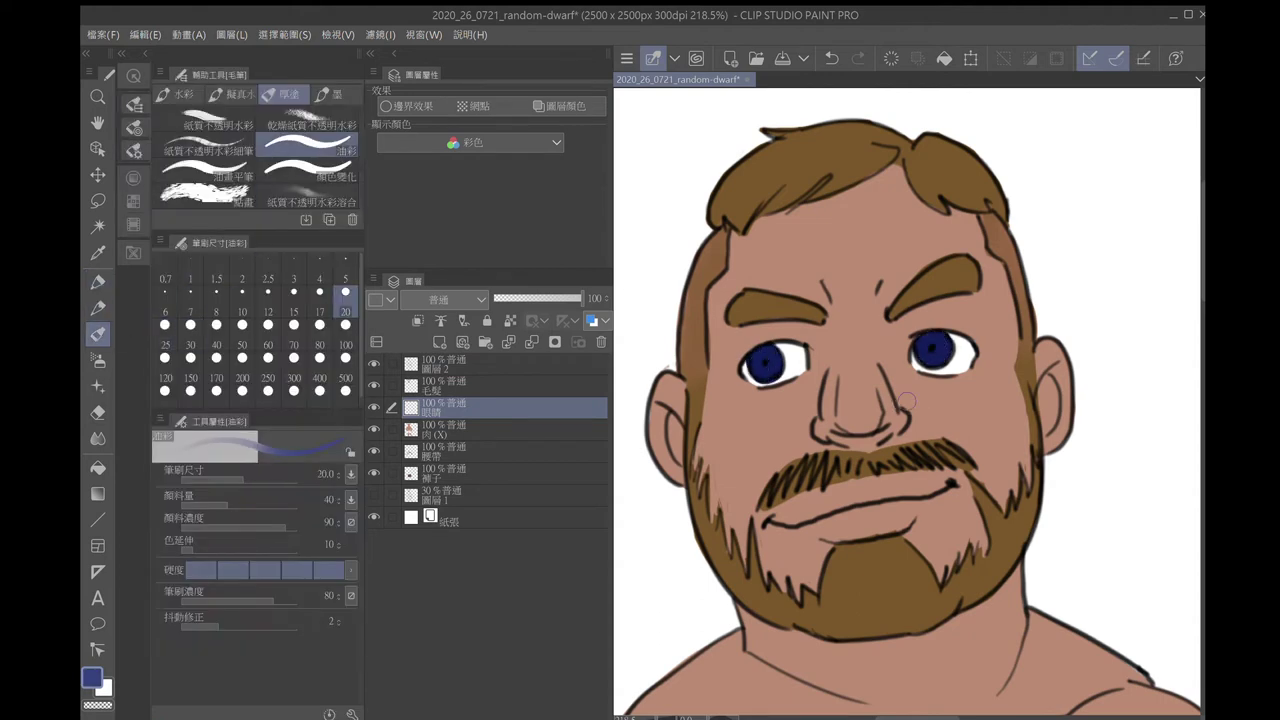
drag(762, 358, 772, 372)
mouse_move(926, 350)
mouse_down()
mouse_move(950, 341)
mouse_move(934, 347)
mouse_up()
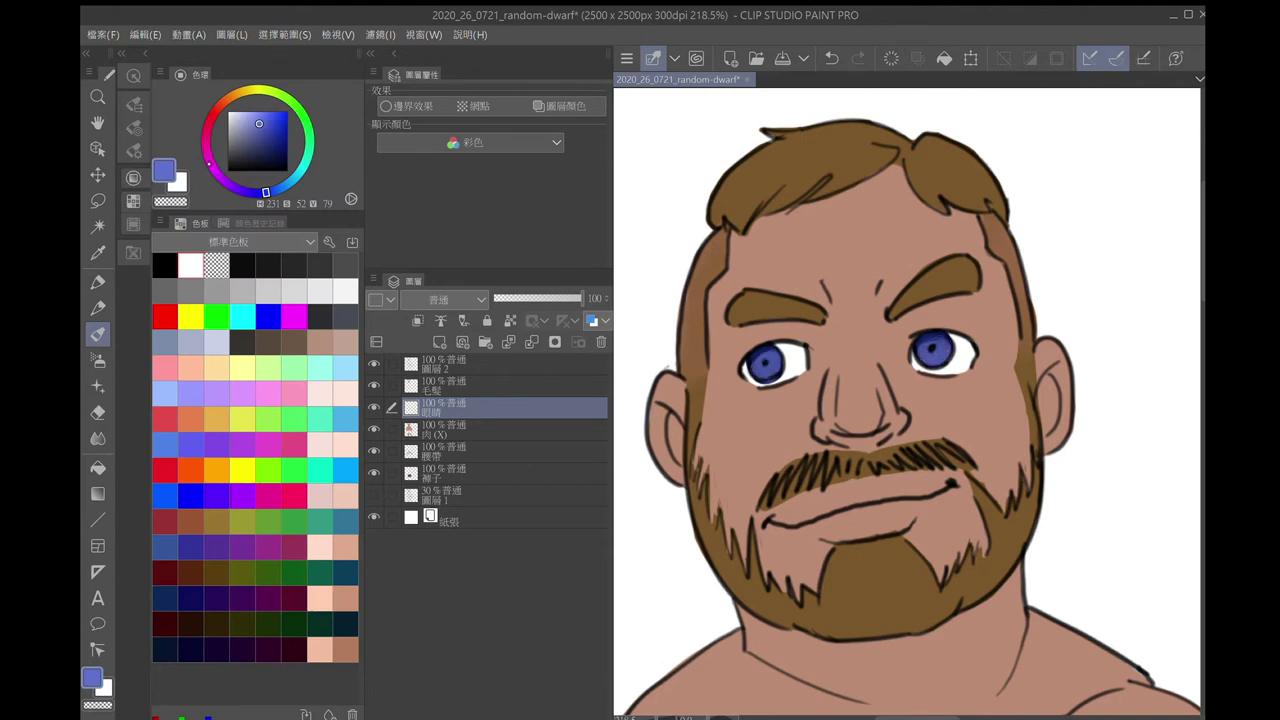
key(p)
drag(776, 346, 806, 347)
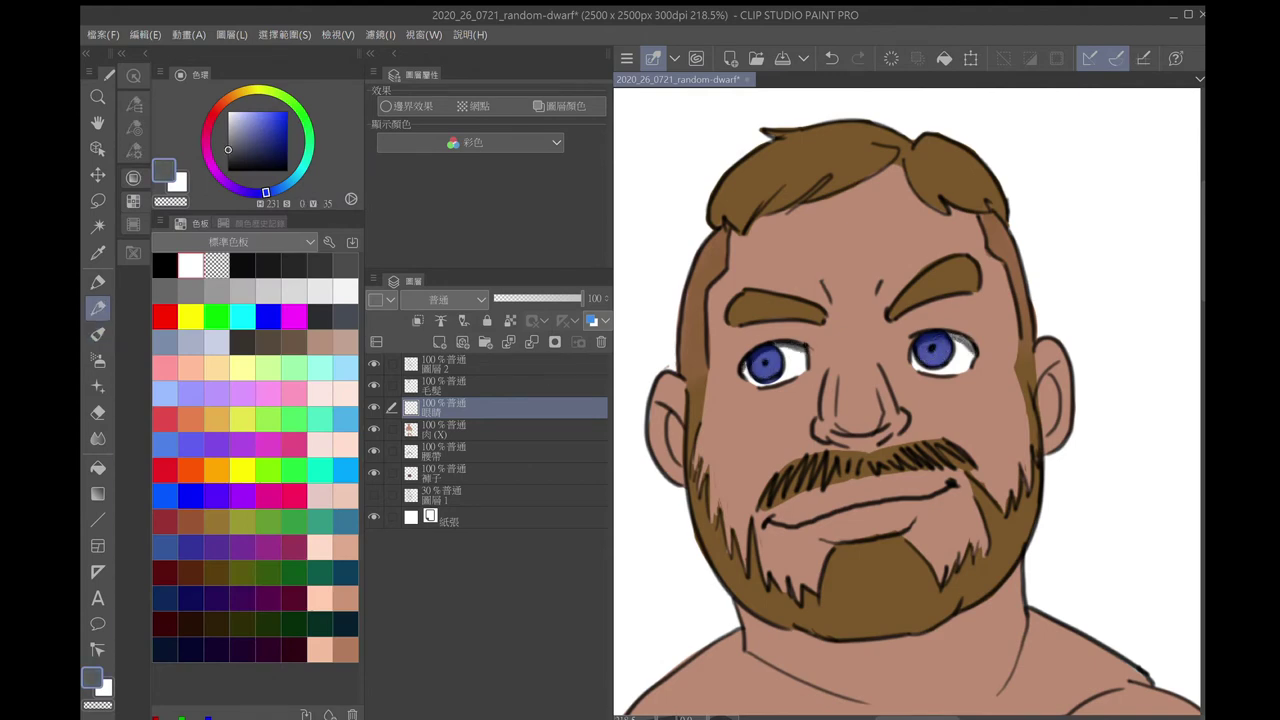
Blend pale and sampled blues into both irises with the 油彩 brush and add small white highlights
click(245, 126)
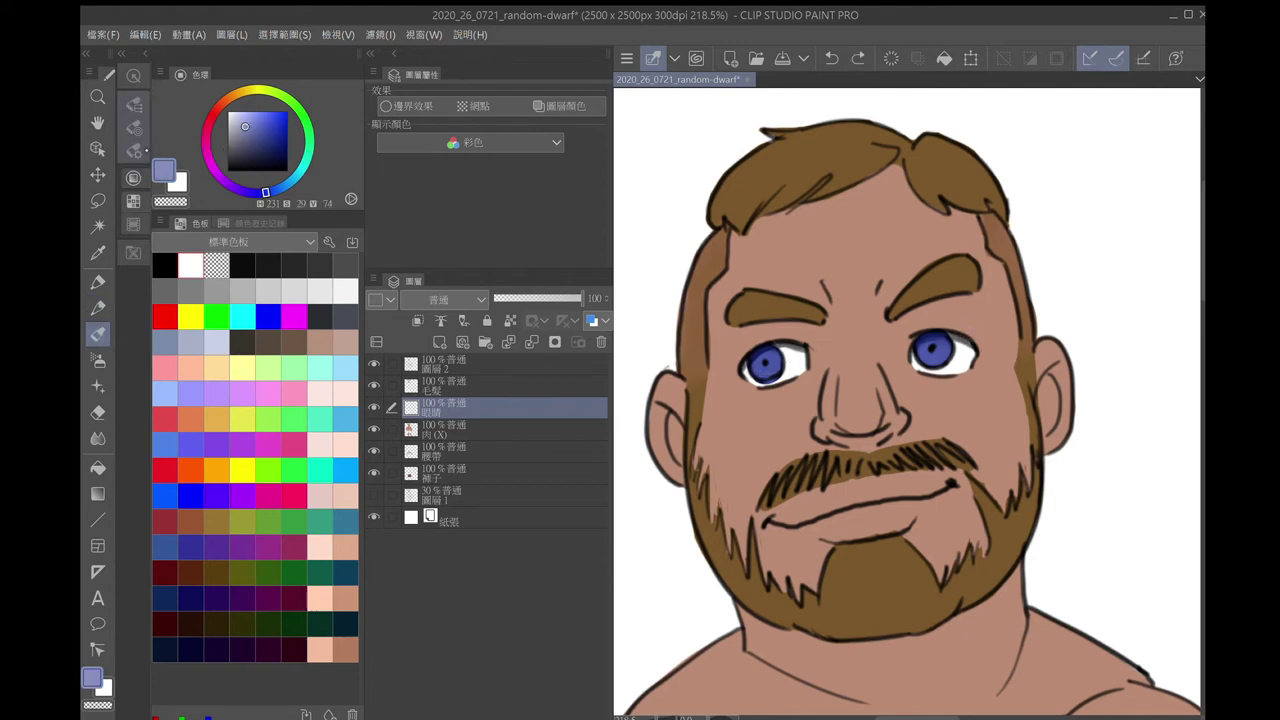
key(b)
alt+click(768, 367)
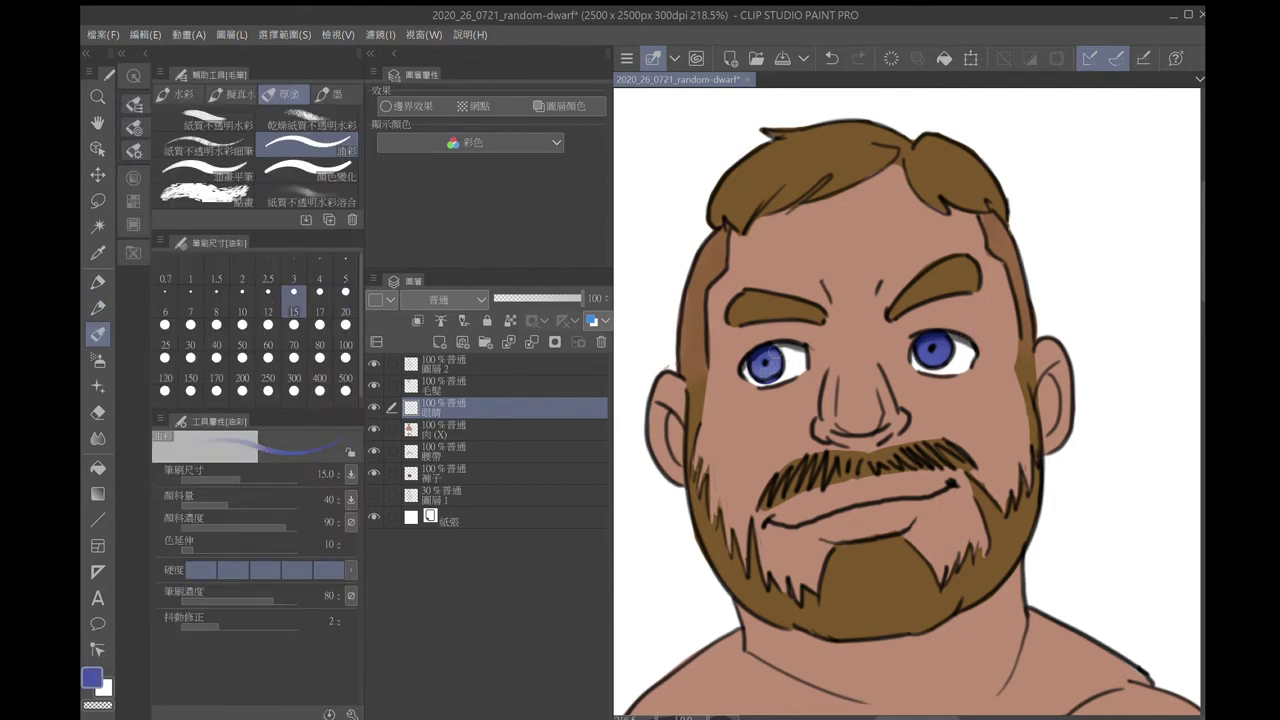
alt+click(766, 365)
alt+click(932, 345)
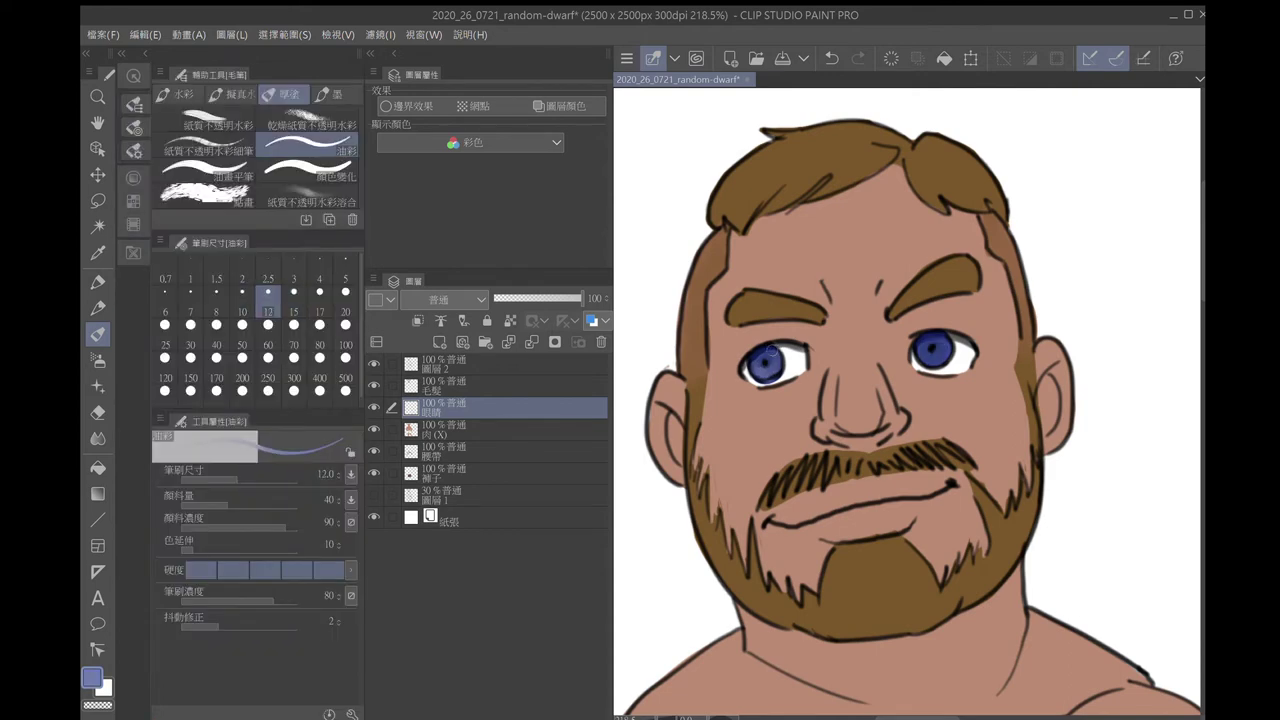
alt+click(762, 370)
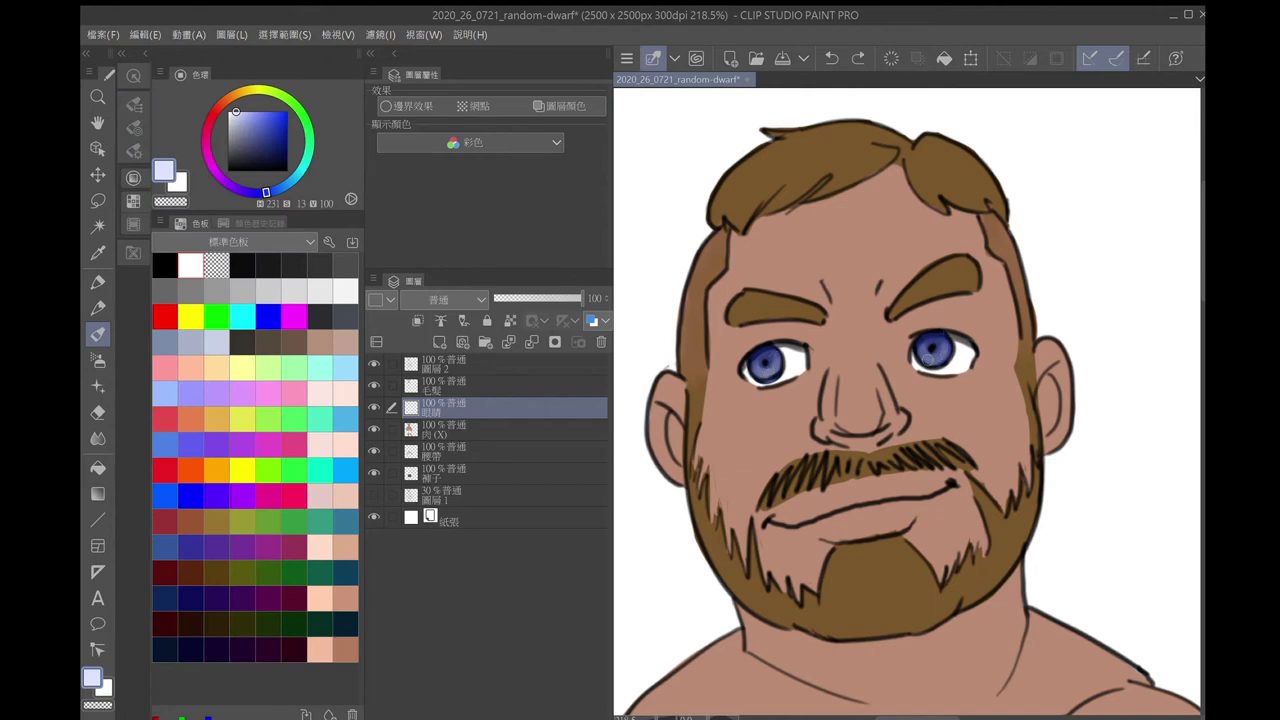
alt+click(930, 335)
key(p)
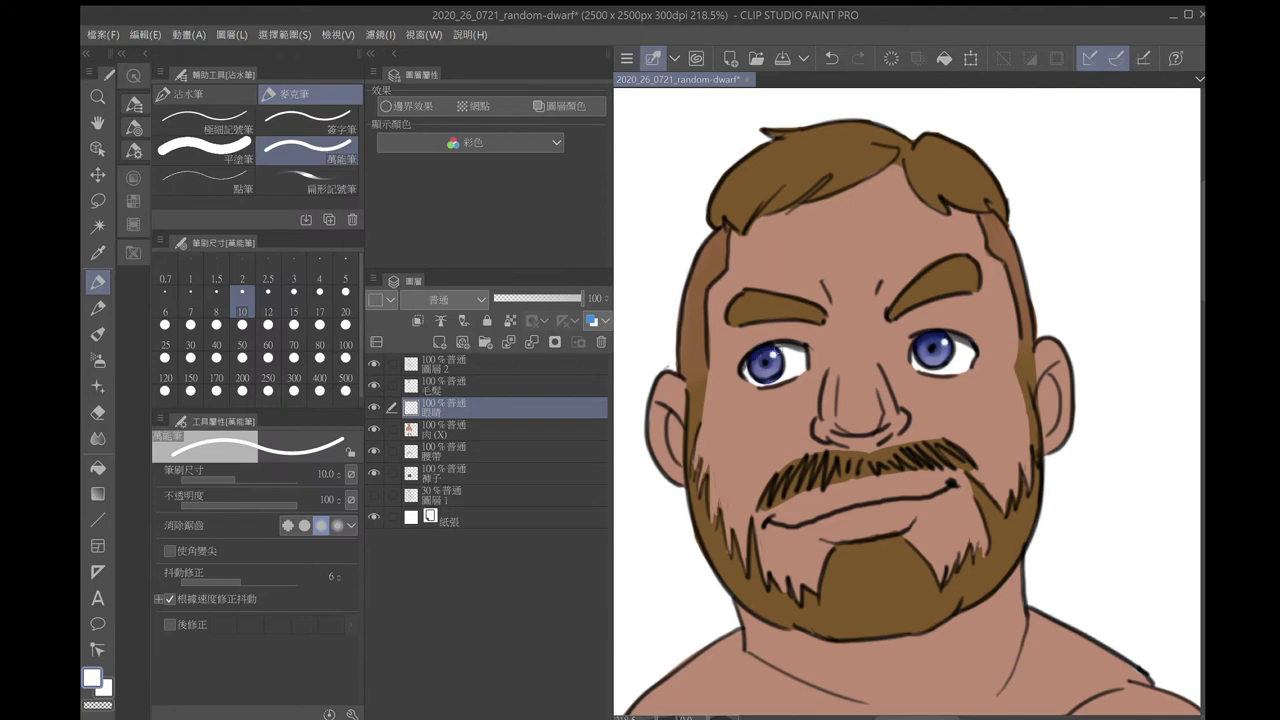
Paint a light skin highlight (H 20, S 31, V 86) along the right-hand shoulder slope on the 肉 (X) layer
scroll(907, 404, down, 3)
key(alt+bracketright)
key(e)
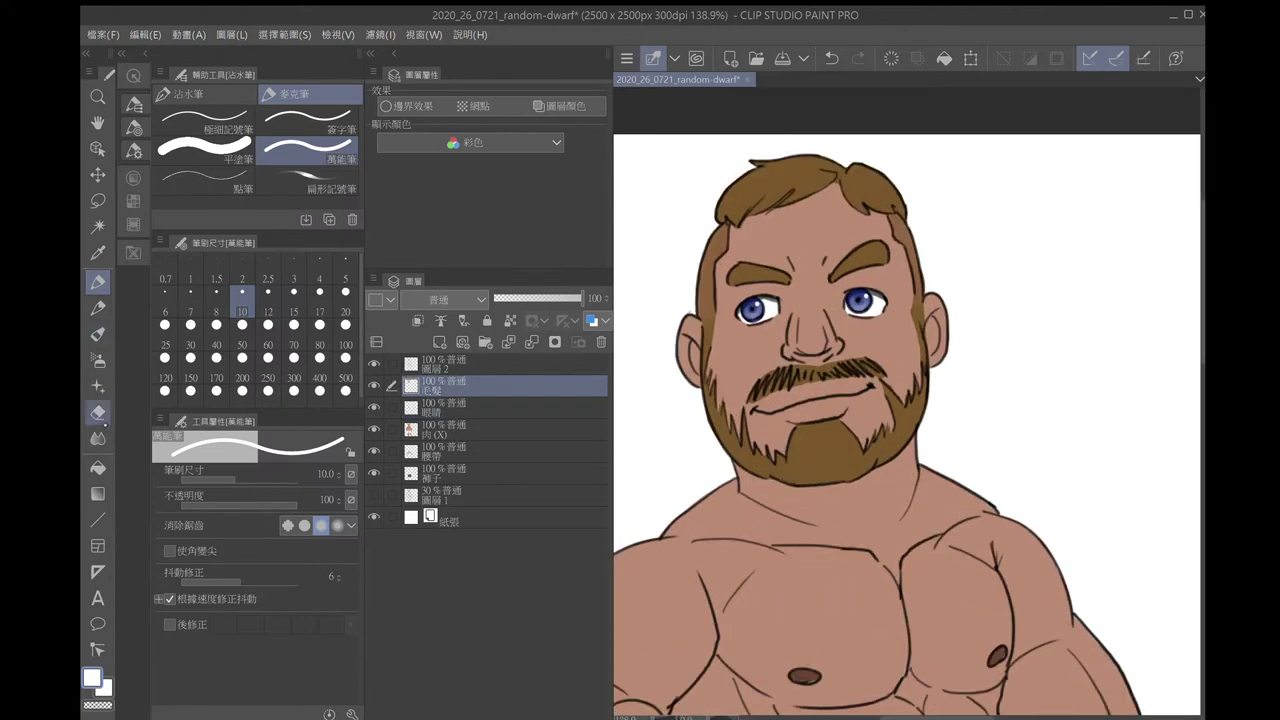
scroll(907, 404, down, 2)
scroll(907, 404, up, 2)
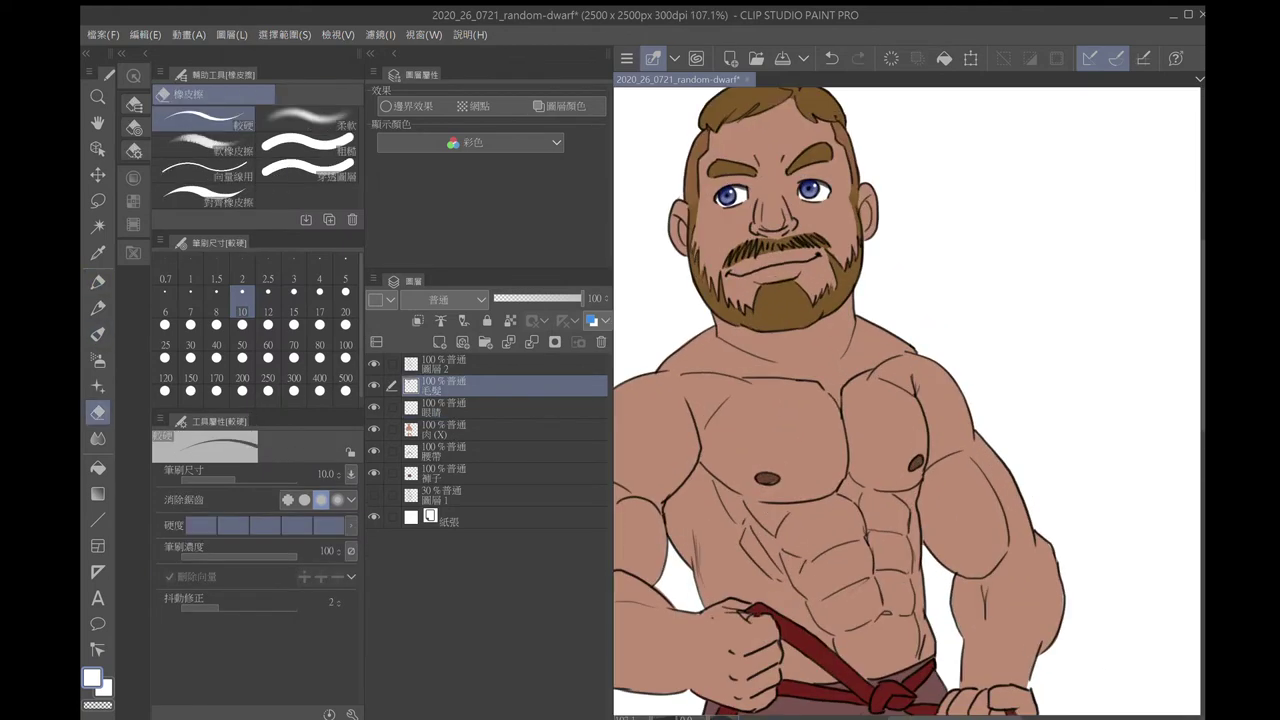
key(alt+bracketleft)
key(alt+bracketleft)
key(p)
drag(864, 322, 910, 350)
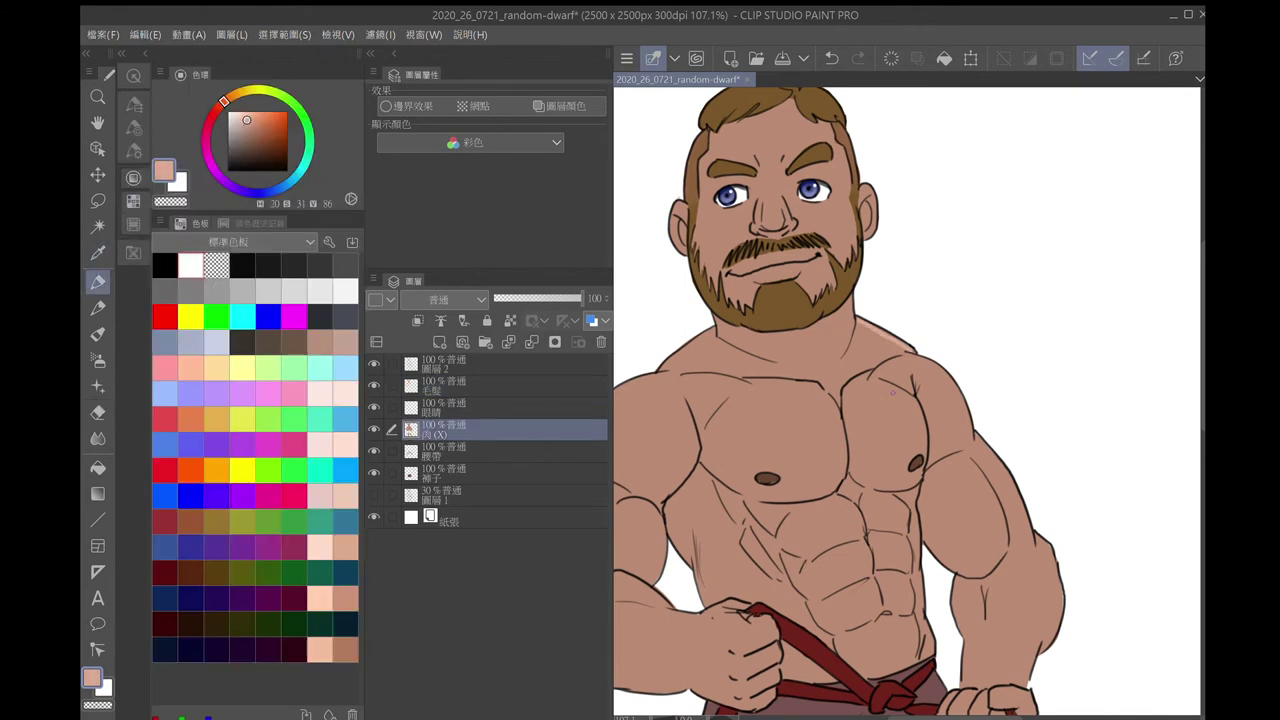
Paint a light highlight on the right-hand side of the face and blend it with the 油彩 brush at size 17
drag(842, 146, 852, 250)
mouse_move(849, 206)
mouse_down()
mouse_move(815, 230)
mouse_move(840, 212)
mouse_move(845, 240)
mouse_move(832, 252)
mouse_up()
key(b)
alt+click(830, 205)
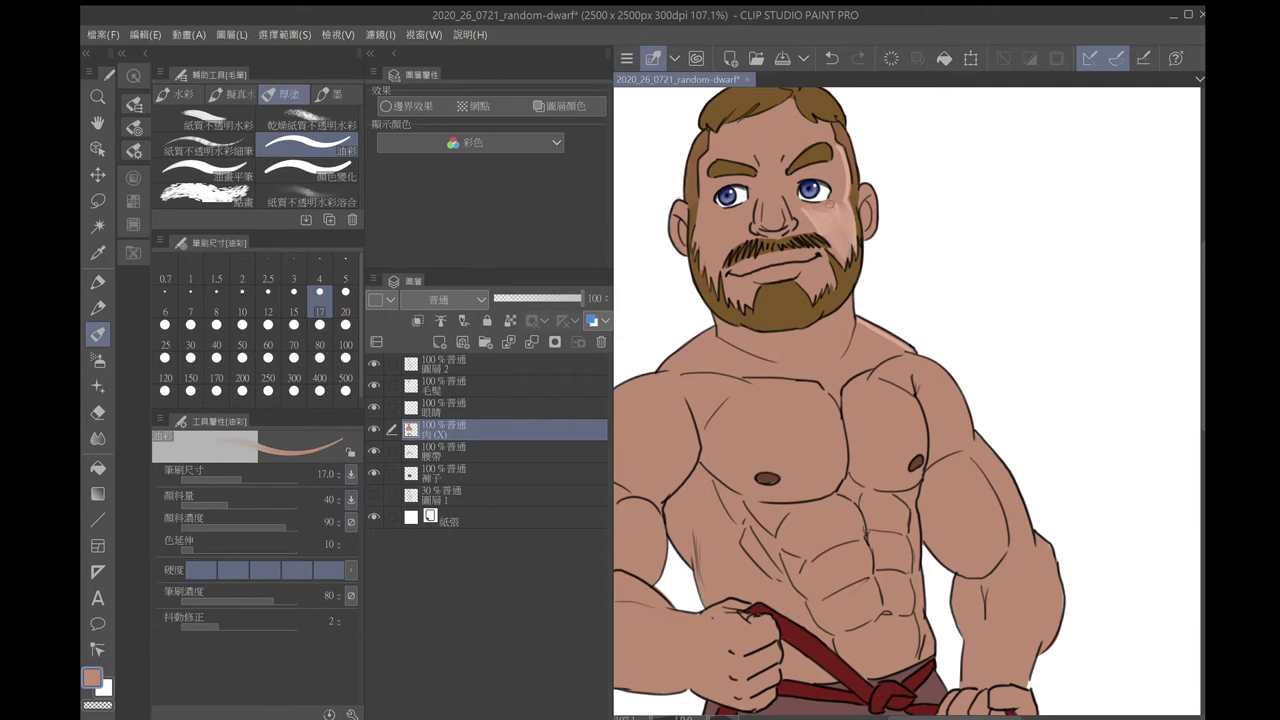
alt+click(827, 228)
drag(844, 200, 845, 175)
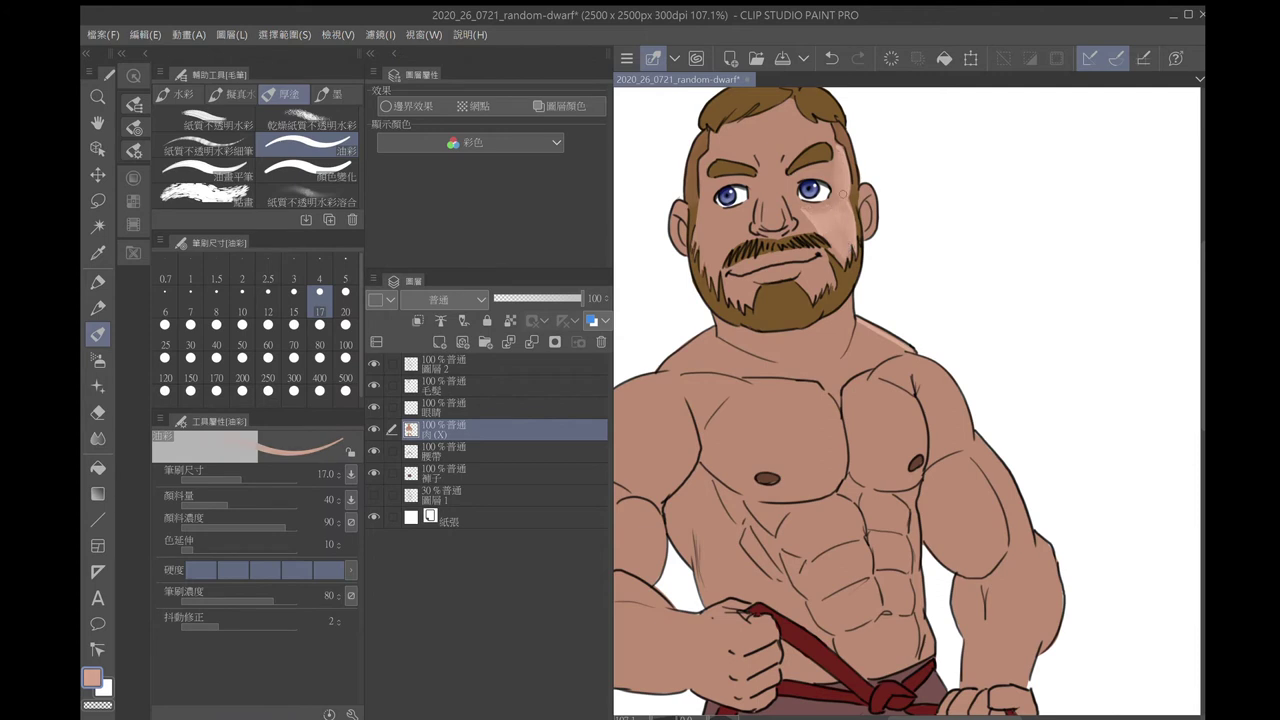
Highlight the bridge of the nose and blend it into the cheek with sampled skin tones
drag(777, 188, 782, 220)
alt+click(789, 184)
key(F3)
alt+click(805, 210)
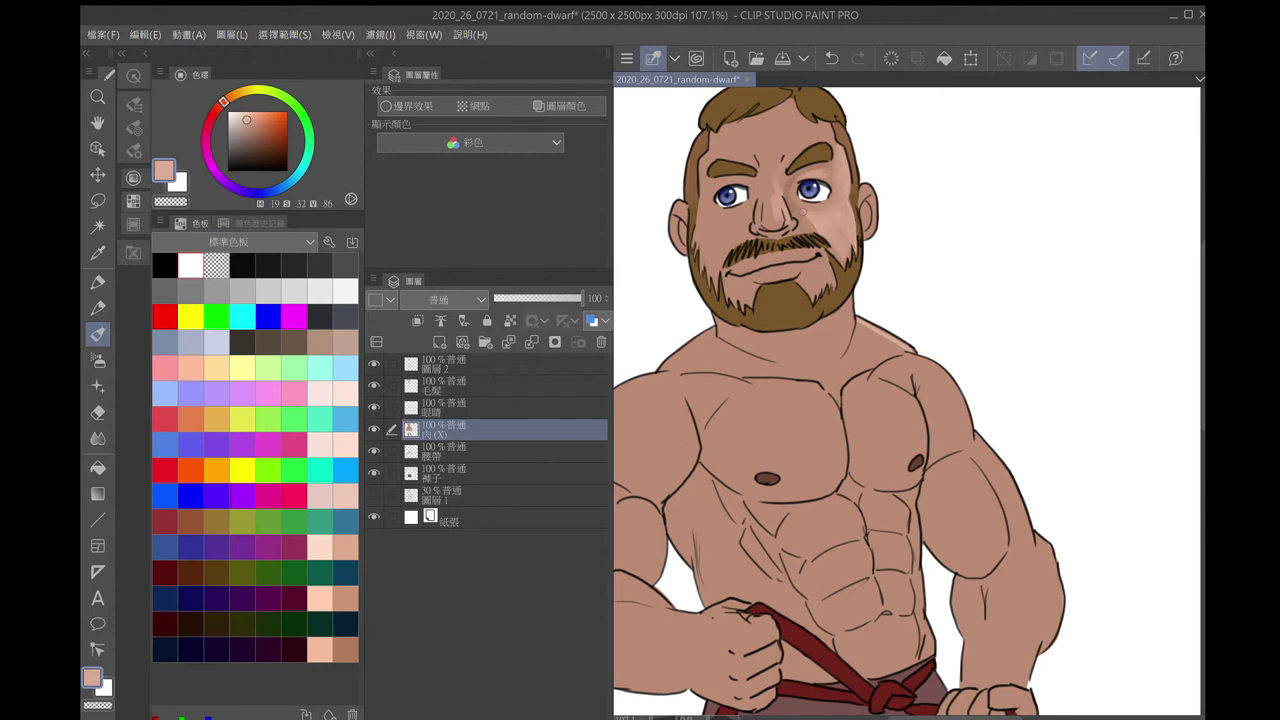
Shade the sides of the nose and the eye sockets with a darker brown skin tone
alt+click(793, 189)
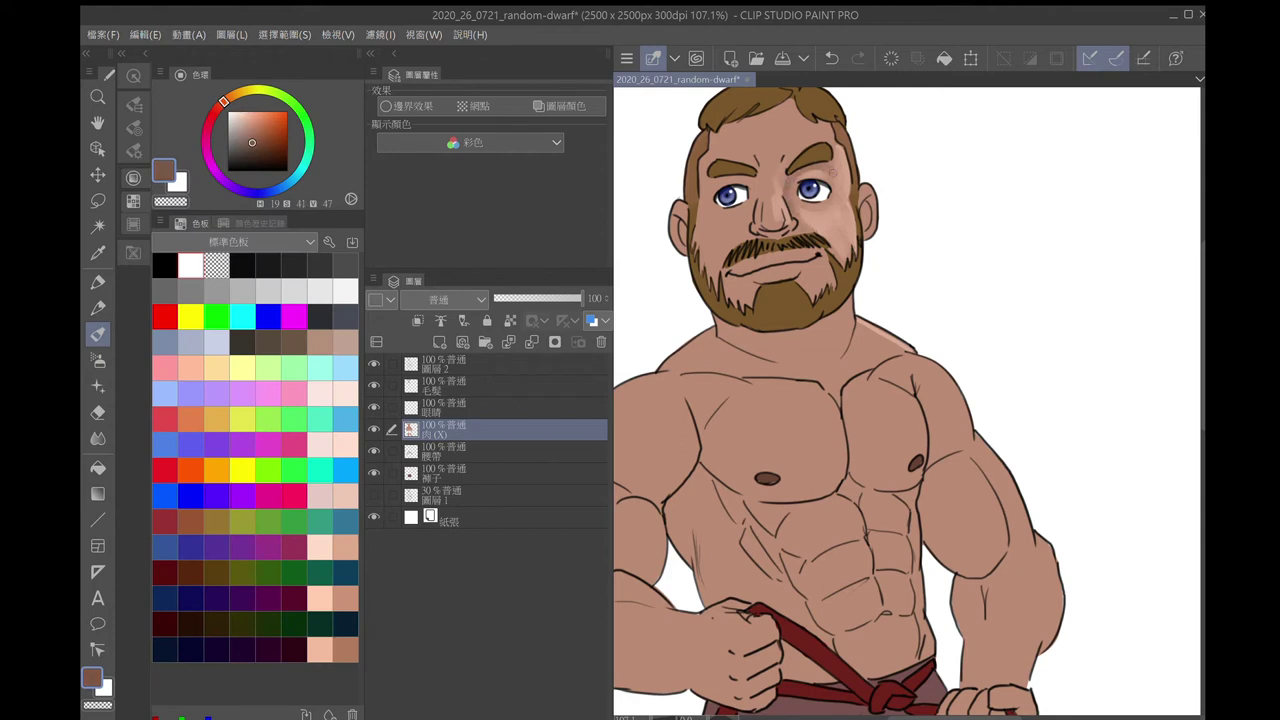
key(ctrl+z)
key(ctrl+y)
alt+click(815, 175)
alt+click(757, 187)
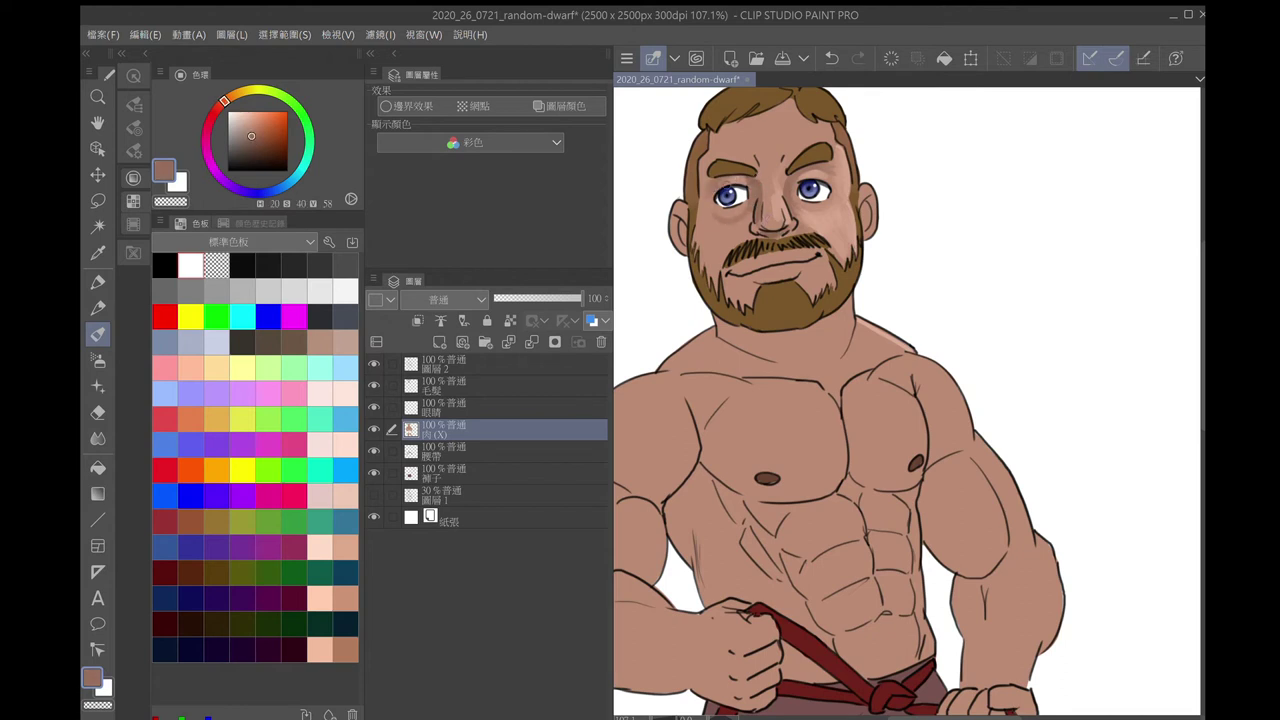
Undo the last cheek stroke and blend sampled skin tones across the left-hand cheek
alt+click(742, 238)
key(ctrl+z)
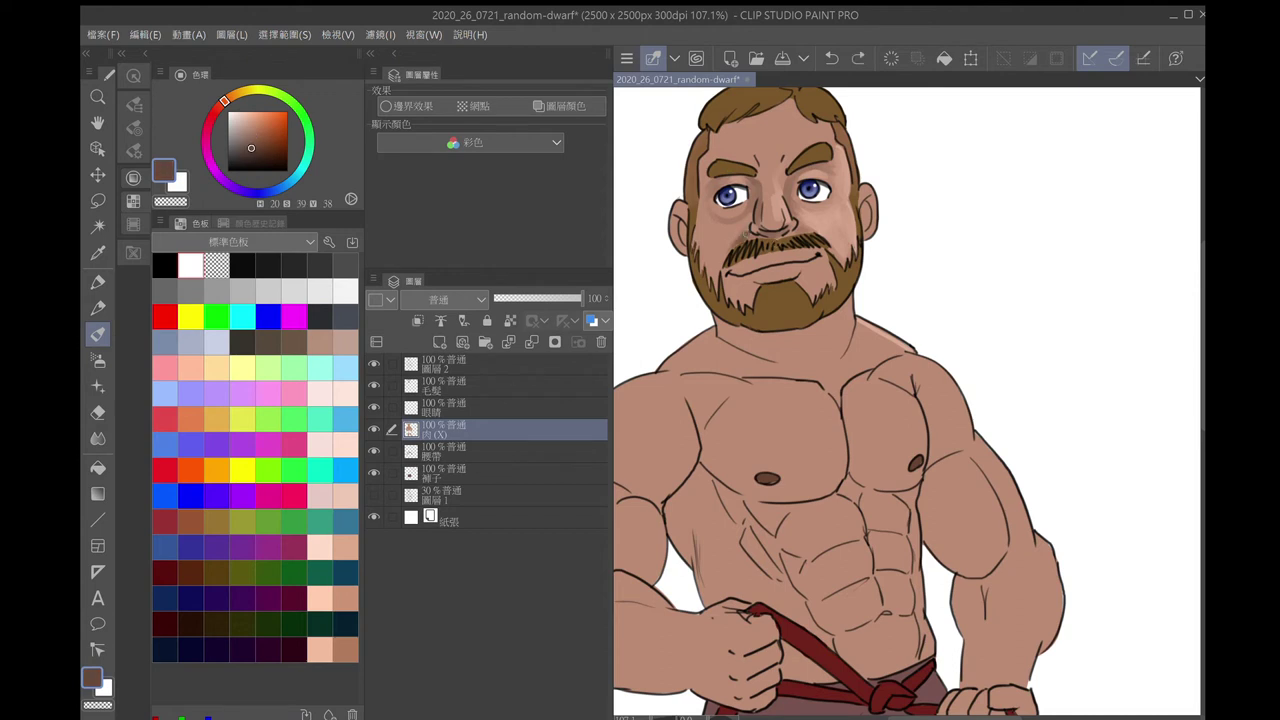
alt+click(745, 222)
drag(714, 212, 740, 232)
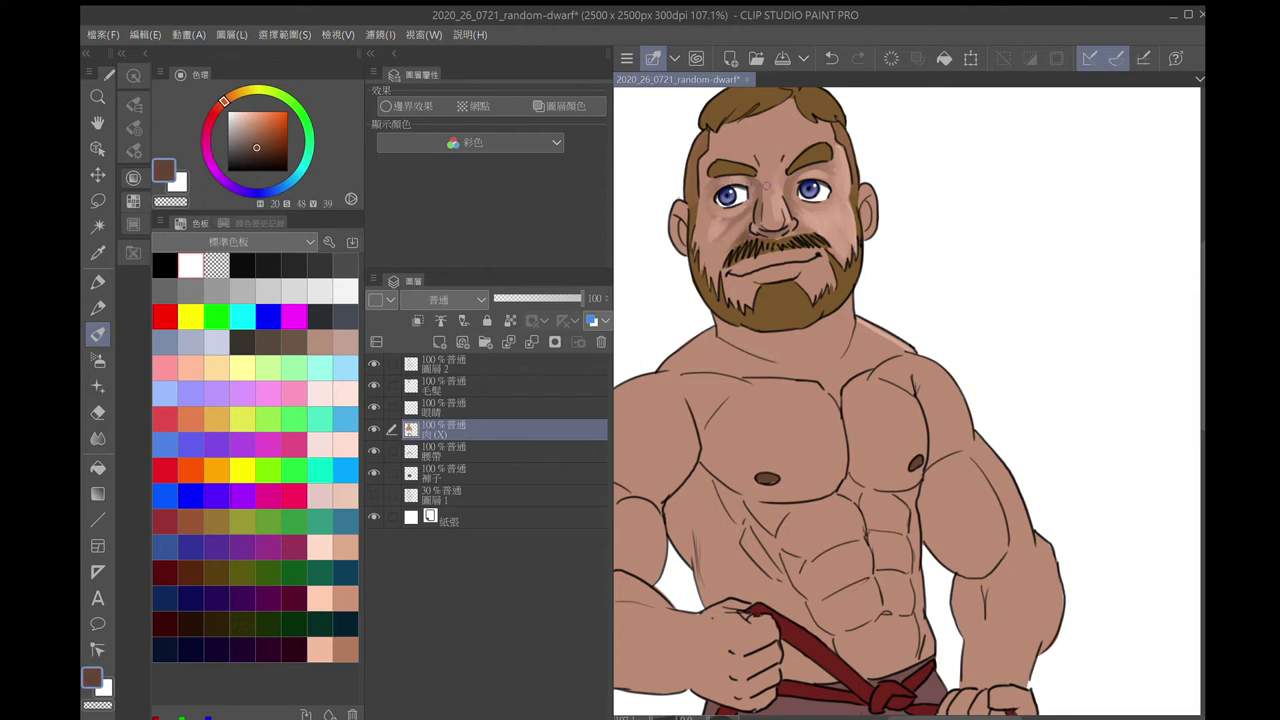
Shade the skin between the mouth and beard with dark brown, blending it with sampled skin tones
drag(732, 282, 752, 300)
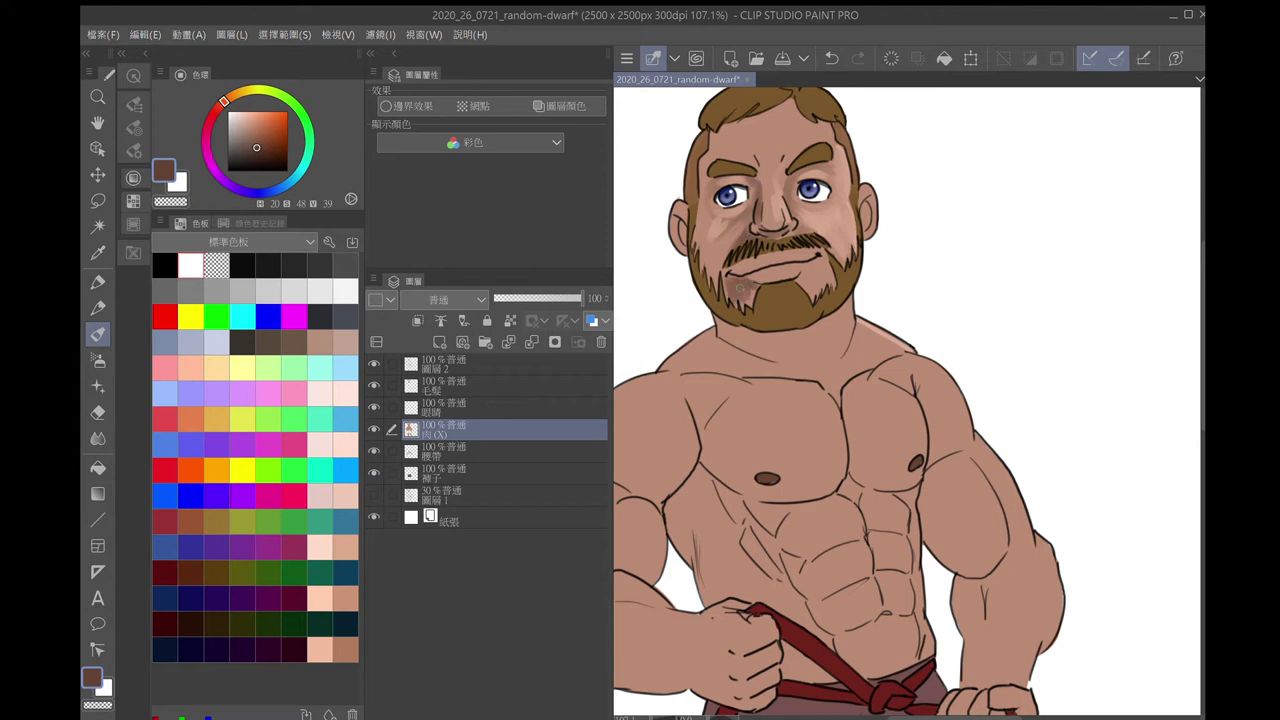
alt+click(742, 290)
alt+click(806, 284)
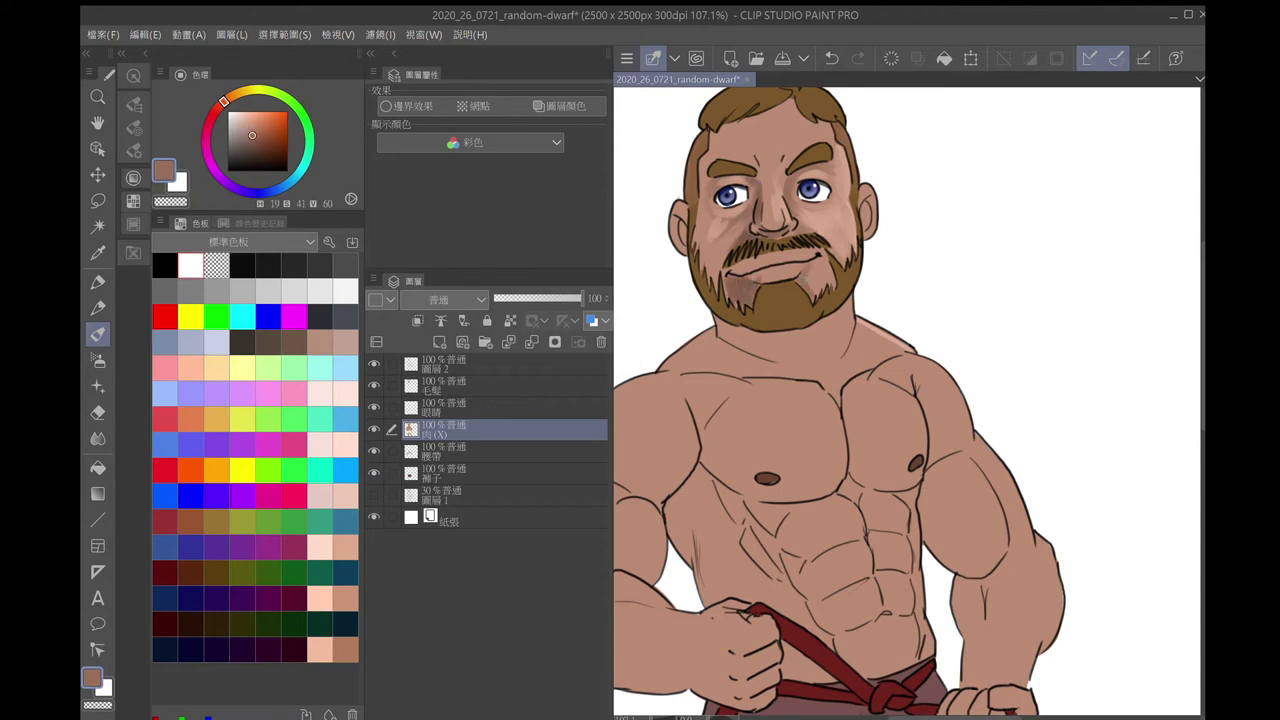
alt+click(748, 261)
alt+click(748, 261)
alt+click(721, 245)
Paint a light highlight above the right-hand eyebrow and a brown shadow beneath the hairline
alt+click(806, 130)
alt+click(810, 132)
alt+click(746, 120)
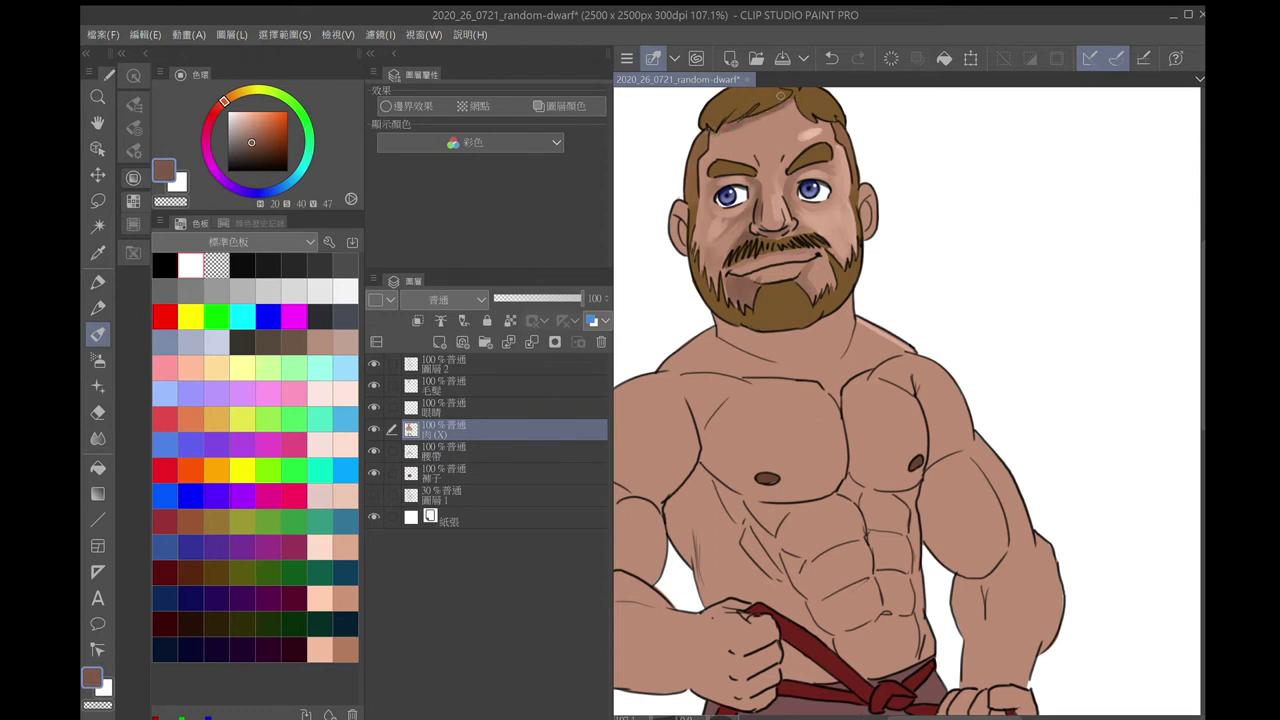
alt+click(728, 120)
alt+click(810, 134)
Blend the forehead's highlight and hairline shadow with the 油彩 brush, using sampled skin tones
key(b)
drag(745, 140, 805, 125)
mouse_move(770, 165)
mouse_down()
mouse_move(780, 115)
mouse_move(770, 125)
mouse_move(845, 118)
mouse_move(780, 120)
mouse_up()
alt+click(790, 125)
alt+click(820, 135)
alt+click(765, 148)
Adjust the brush size and rework the right-hand cheek with lighter sampled skin tones, undoing one stroke
key(bracketleft)
key(bracketleft)
key(bracketleft)
alt+click(844, 204)
alt+click(826, 220)
key(ctrl+z)
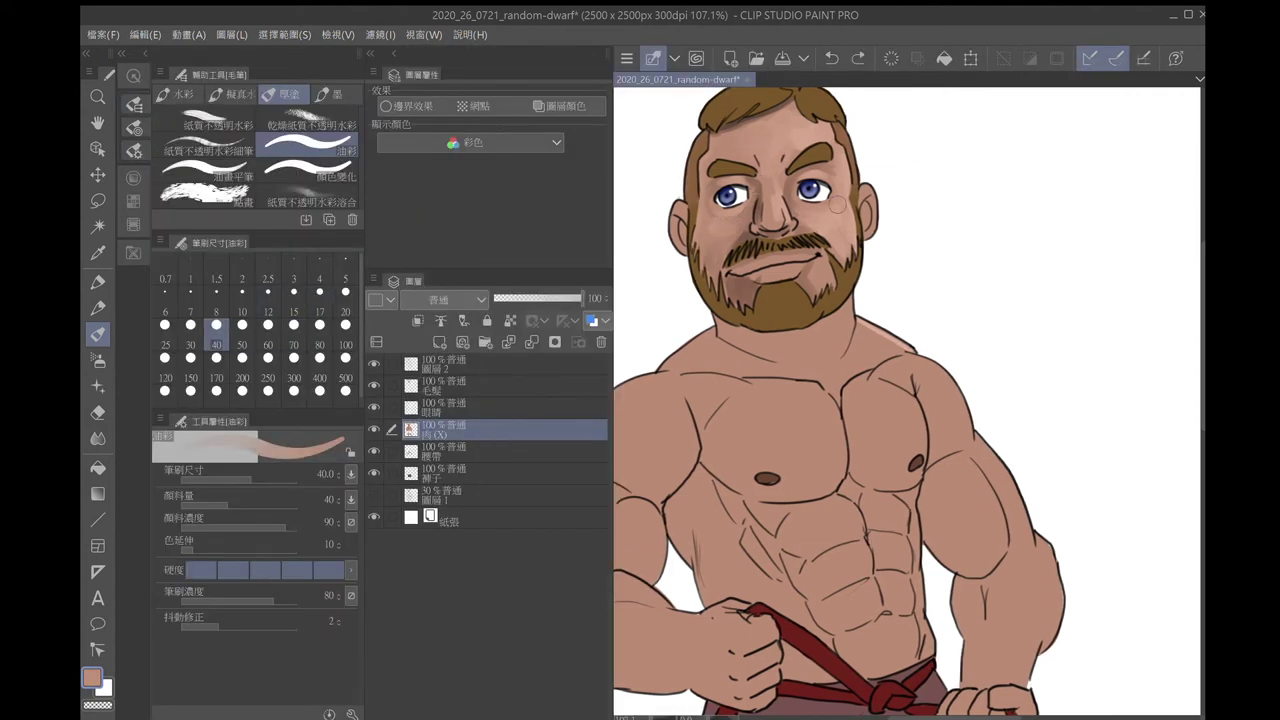
alt+click(838, 204)
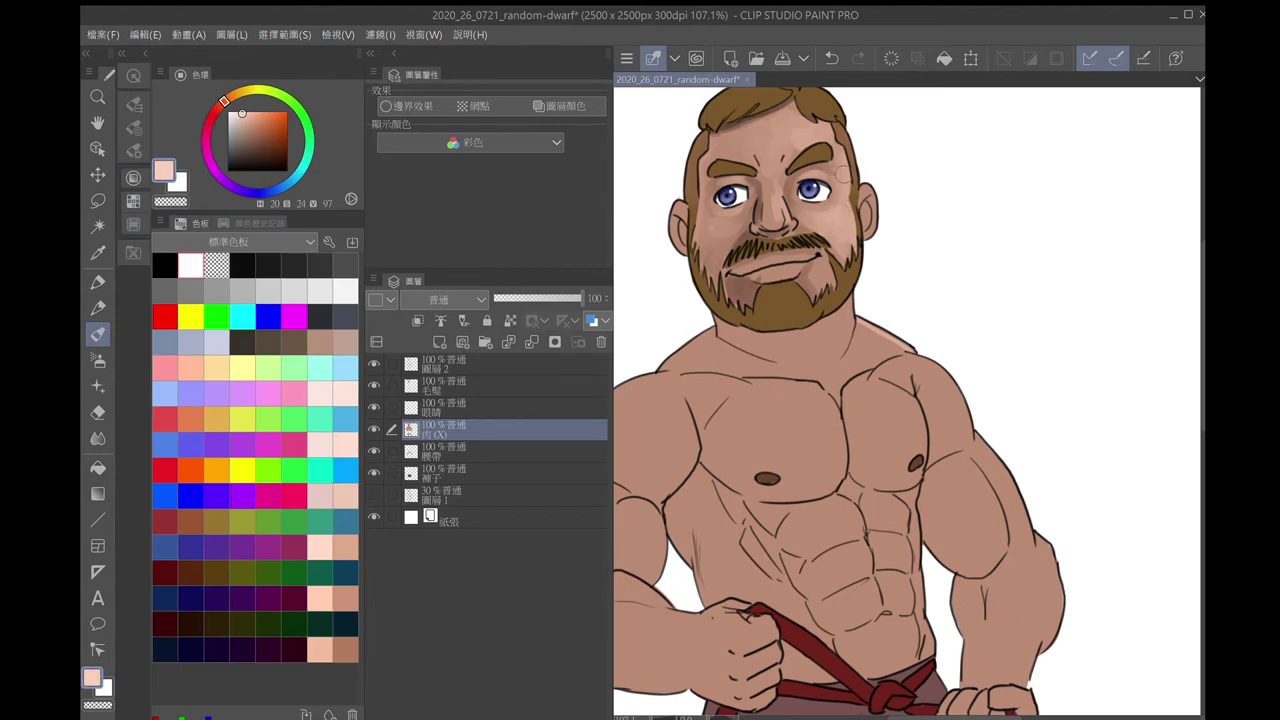
alt+click(828, 216)
Blend sampled skin tones around the right-hand mouth corner, undo the last stroke, and pick a brown (H 19, S 37, V 45)
alt+click(741, 172)
alt+click(818, 280)
alt+click(828, 270)
drag(822, 265, 838, 287)
key(ctrl+z)
click(133, 103)
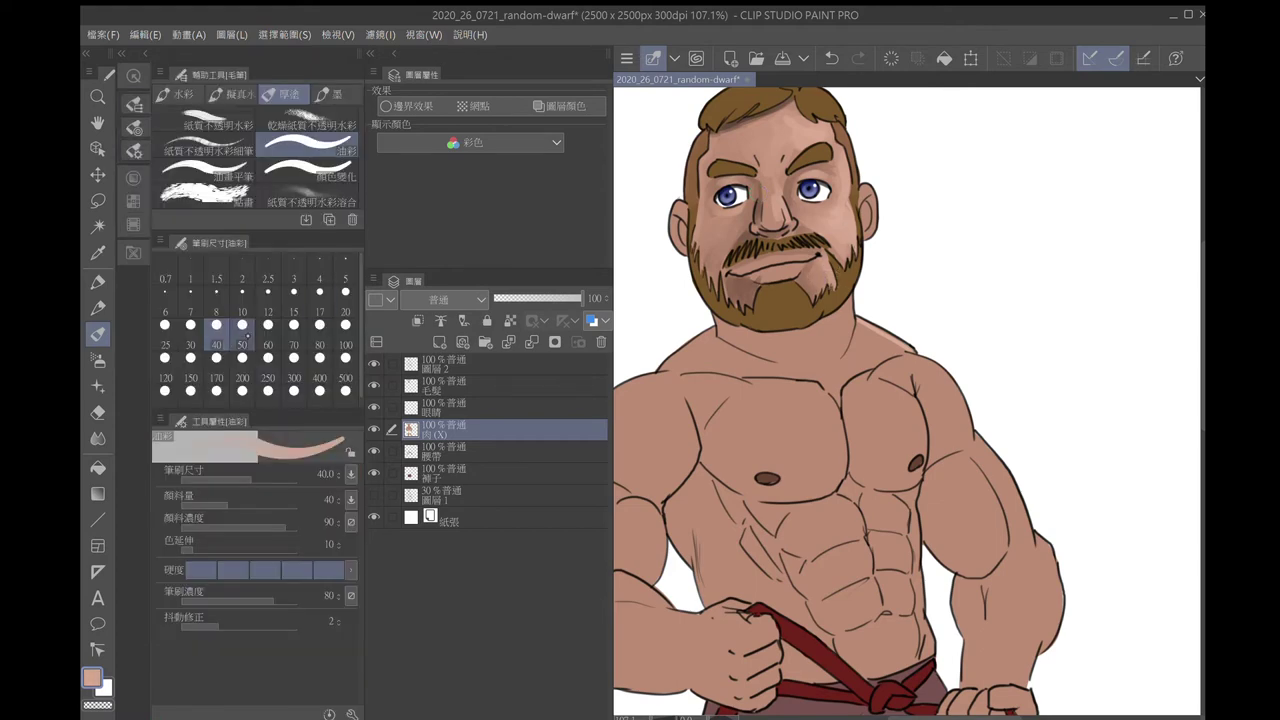
click(133, 177)
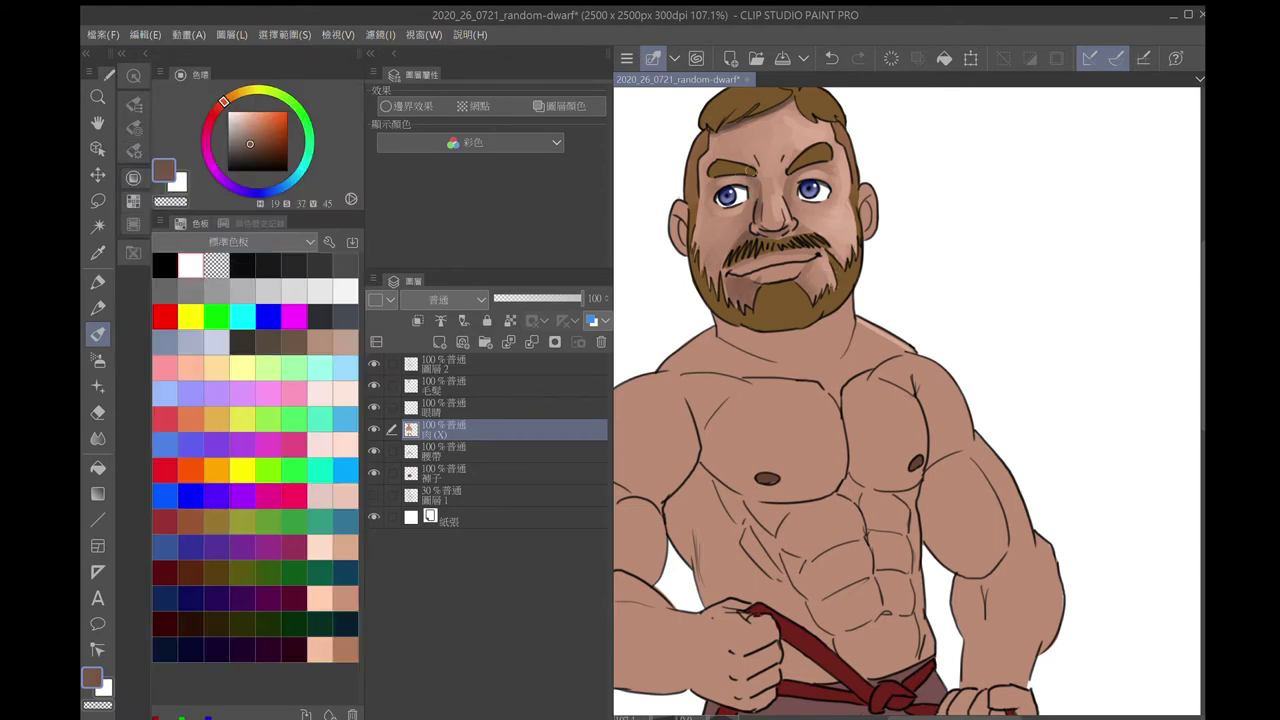
Highlight the lower lip in light pink (H 19, S 24, V 100) and blend sampled skin tones into the left-hand cheek
alt+click(772, 216)
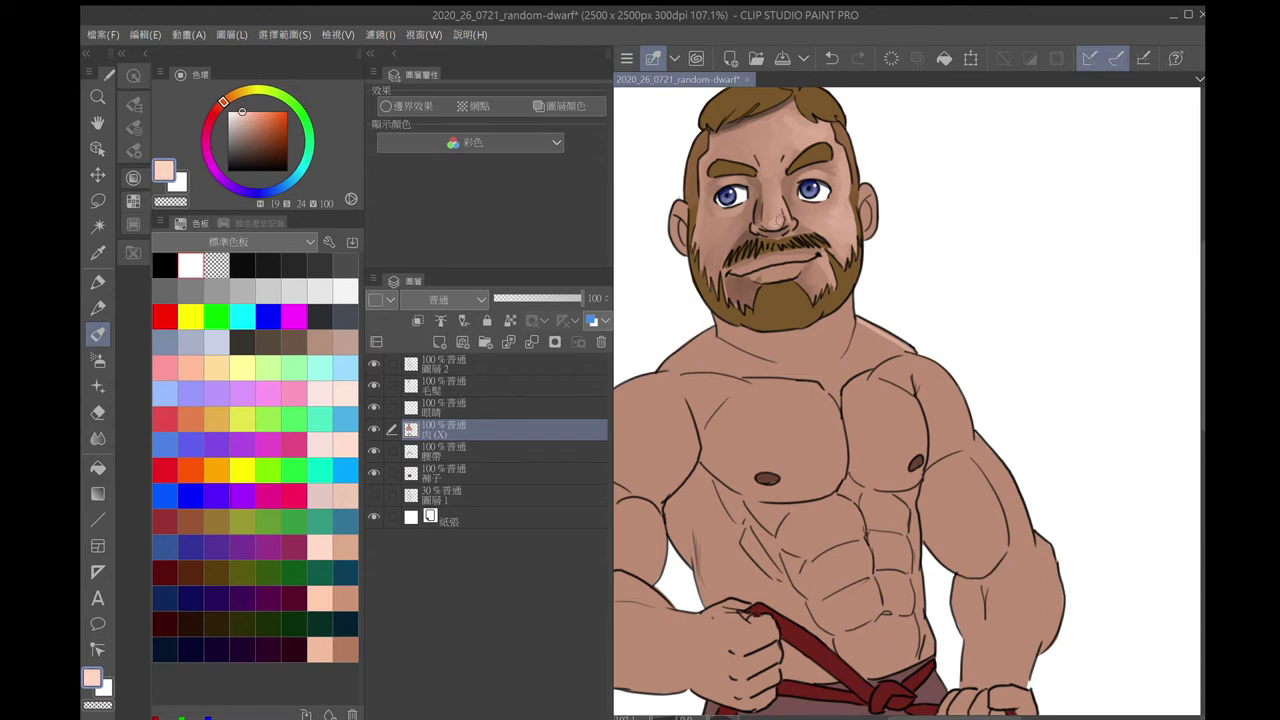
drag(768, 272, 786, 272)
mouse_move(730, 209)
mouse_down()
mouse_move(746, 208)
mouse_move(699, 238)
mouse_up()
alt+click(748, 292)
alt+click(827, 267)
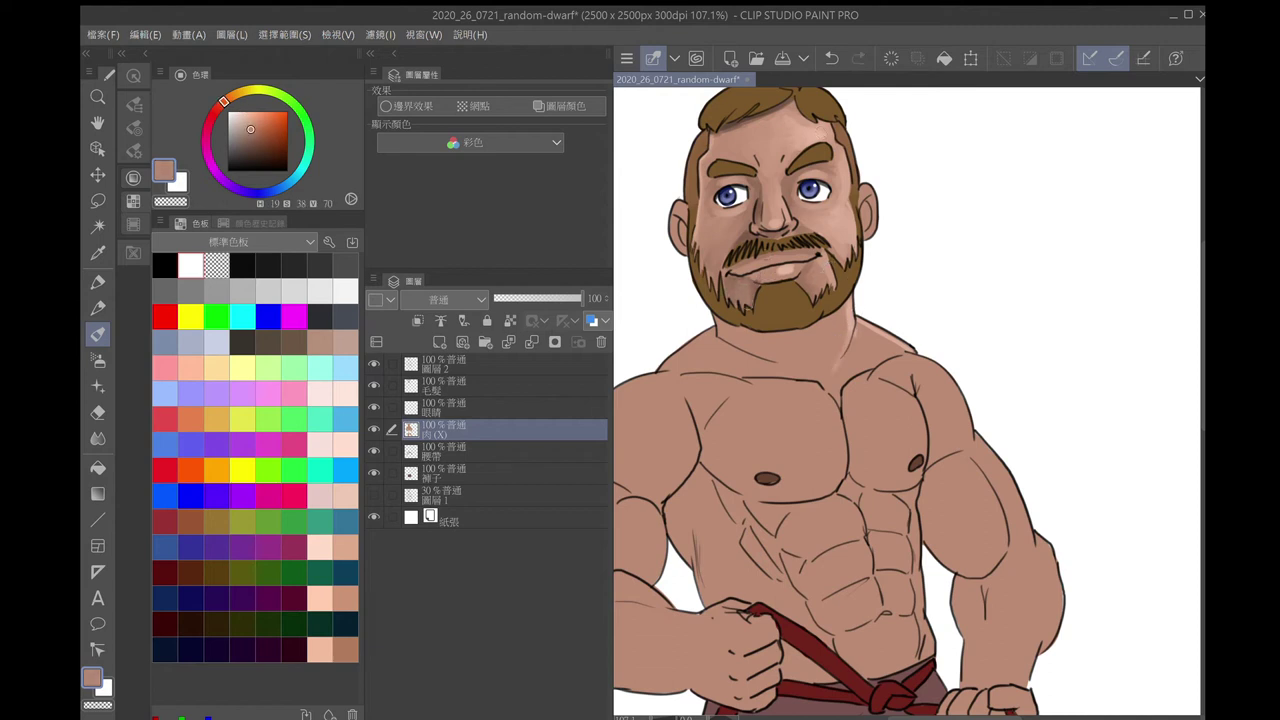
drag(733, 277, 731, 299)
alt+click(711, 254)
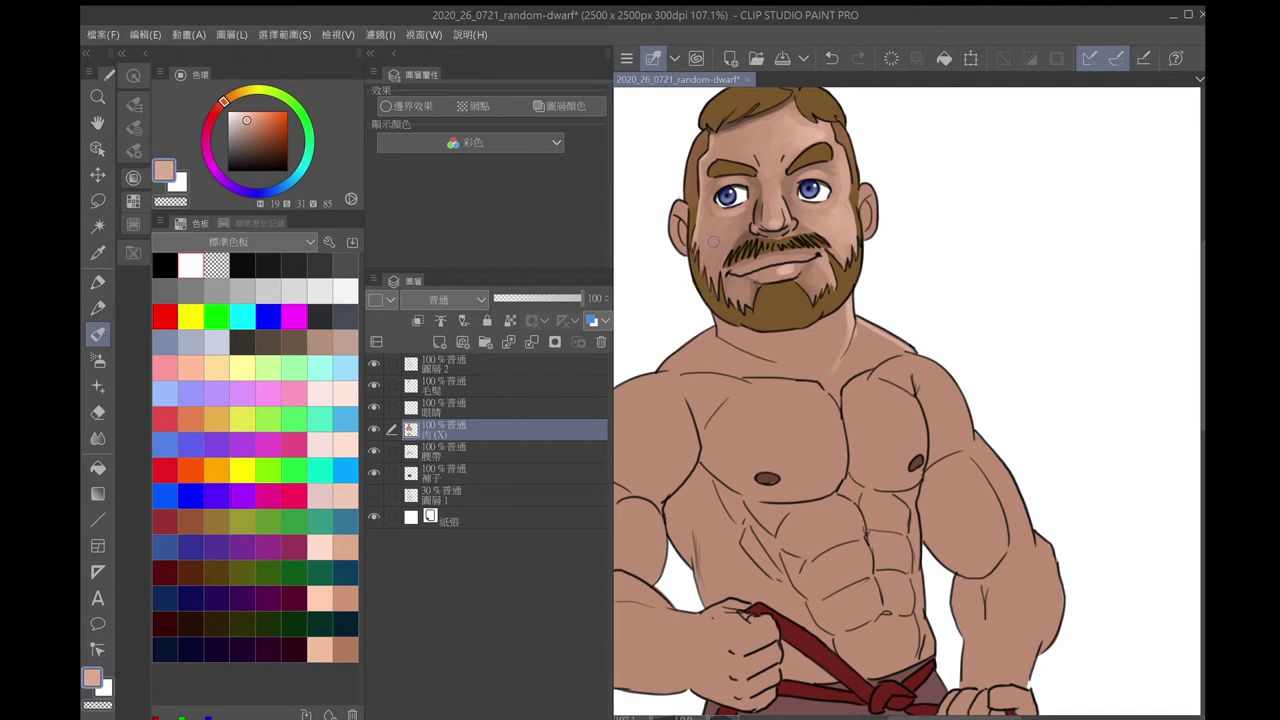
Paint a brown shadow on the neck beneath the beard and soften its lower edge with sampled skin tones
alt+click(795, 340)
mouse_move(740, 338)
mouse_down()
mouse_move(790, 345)
mouse_move(840, 300)
mouse_up()
alt+click(776, 340)
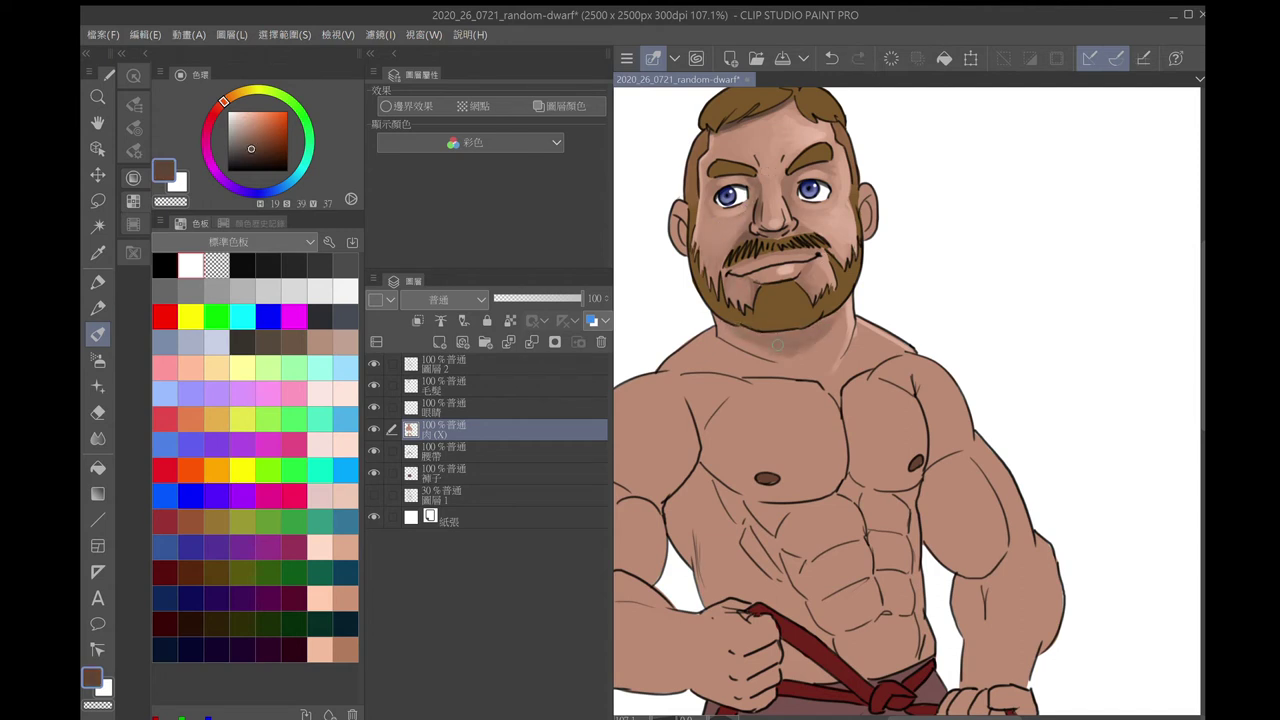
mouse_move(770, 340)
mouse_down()
mouse_move(800, 312)
mouse_move(825, 345)
mouse_up()
alt+click(793, 355)
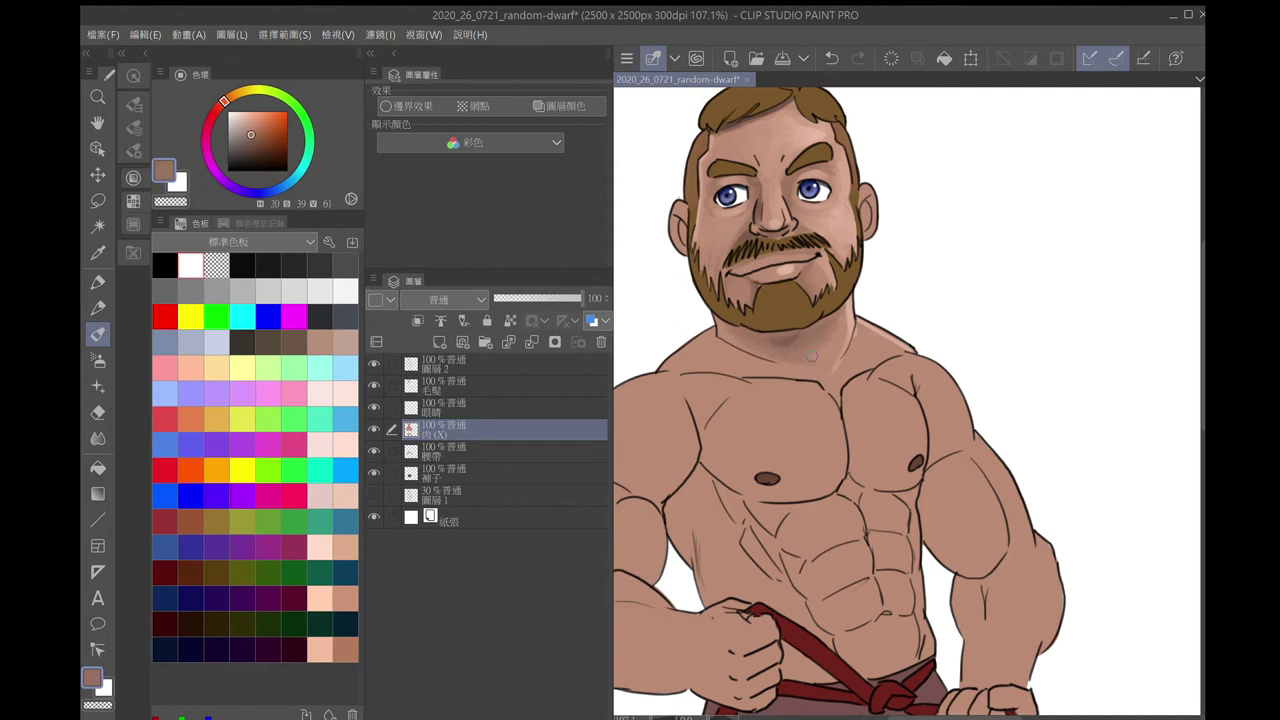
alt+click(830, 340)
Shade the slopes between neck and shoulders and blend sampled skin tones around the collarbones
drag(660, 372, 712, 332)
alt+click(760, 370)
alt+click(745, 368)
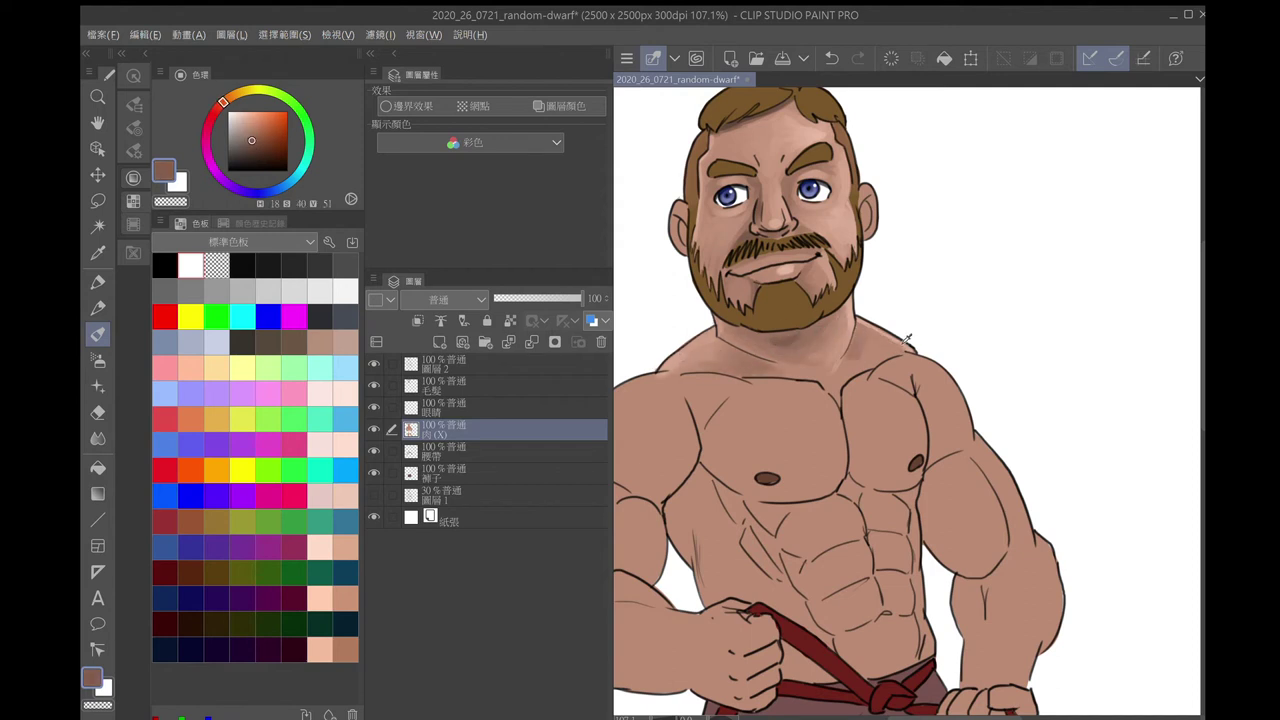
alt+click(866, 340)
alt+click(848, 363)
alt+click(848, 363)
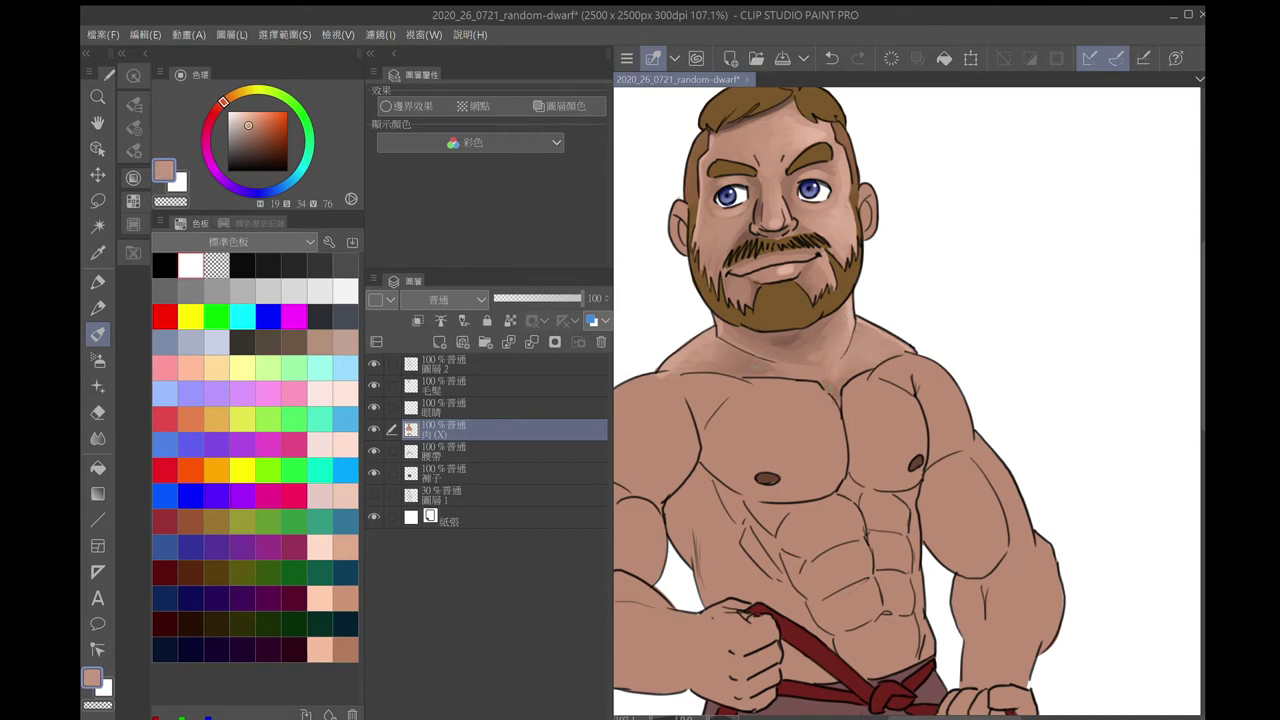
Paint highlights and shadows on the right-hand shoulder and upper arm using sampled skin tones
scroll(896, 332, down, 2)
alt+click(896, 325)
alt+click(897, 320)
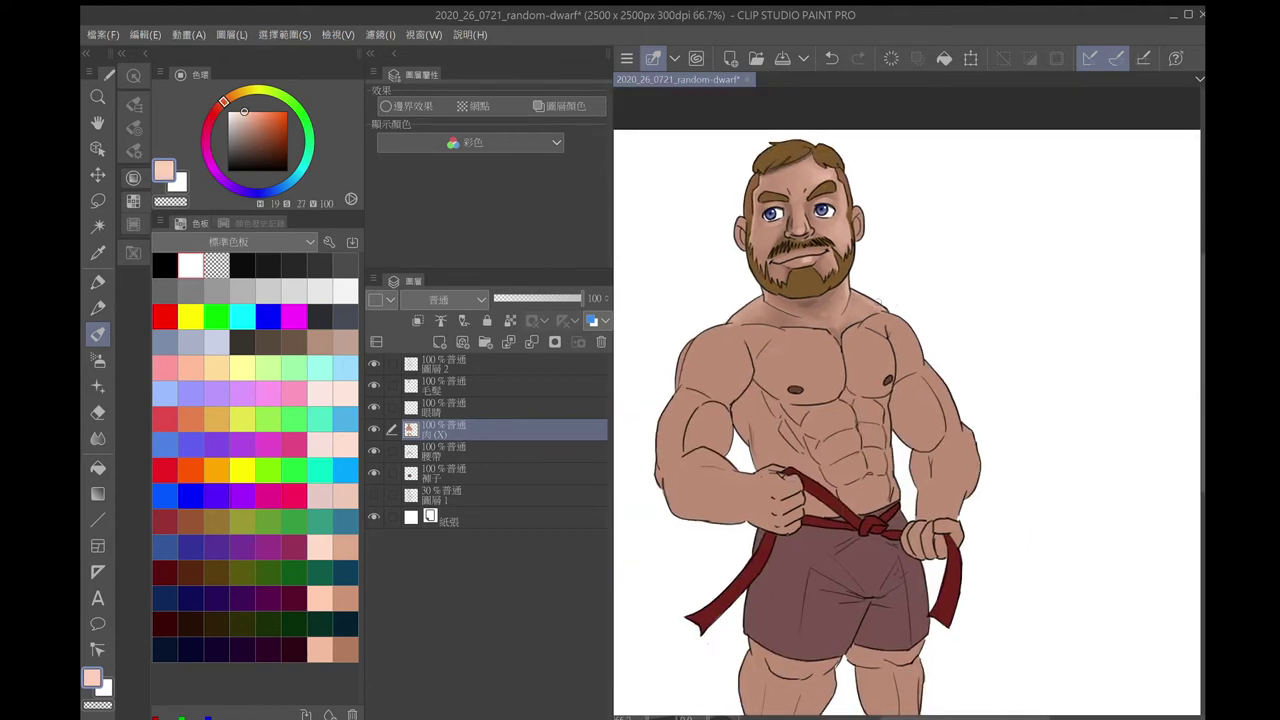
alt+click(896, 330)
mouse_move(900, 376)
mouse_down()
mouse_move(900, 350)
mouse_move(900, 366)
mouse_move(918, 366)
mouse_move(900, 440)
mouse_move(928, 440)
mouse_move(920, 390)
mouse_move(911, 405)
mouse_move(926, 402)
mouse_move(940, 436)
mouse_move(934, 392)
mouse_move(958, 444)
mouse_move(972, 486)
mouse_move(953, 508)
mouse_up()
alt+click(910, 325)
alt+click(910, 322)
alt+click(910, 325)
alt+click(928, 398)
alt+click(931, 390)
alt+click(933, 380)
Shade the right-hand forearm down to the wrist, blending darker and lighter sampled skin tones
alt+click(966, 450)
drag(963, 442, 963, 496)
alt+click(966, 468)
mouse_move(925, 456)
mouse_down()
mouse_move(925, 484)
mouse_move(950, 474)
mouse_move(949, 447)
mouse_move(943, 510)
mouse_up()
alt+click(949, 443)
drag(934, 482, 922, 518)
mouse_move(914, 450)
mouse_down()
mouse_move(918, 510)
mouse_move(947, 496)
mouse_move(948, 516)
mouse_up()
alt+click(947, 472)
alt+click(948, 480)
alt+click(962, 462)
drag(963, 466, 961, 494)
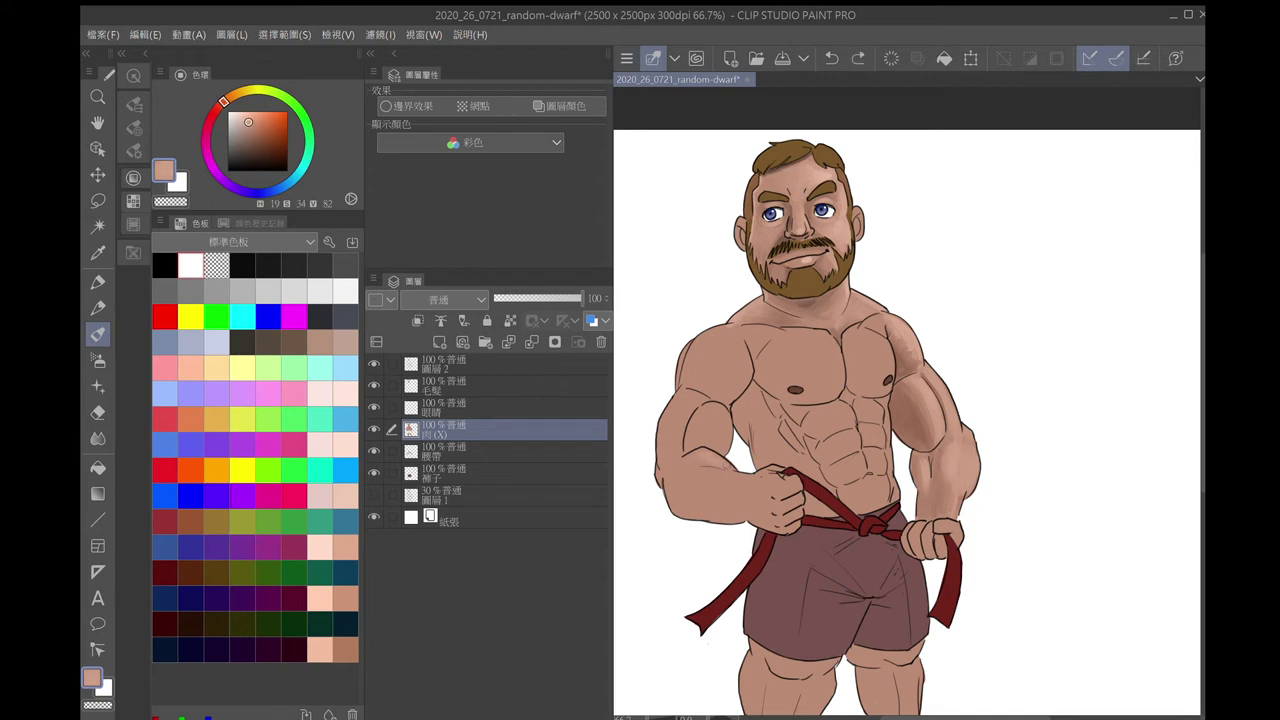
Shade the left-hand forearm and fist with sampled skin tones
alt+click(704, 452)
mouse_move(704, 455)
mouse_down()
mouse_move(688, 466)
mouse_move(732, 510)
mouse_move(778, 528)
mouse_up()
drag(764, 498, 780, 528)
alt+click(777, 467)
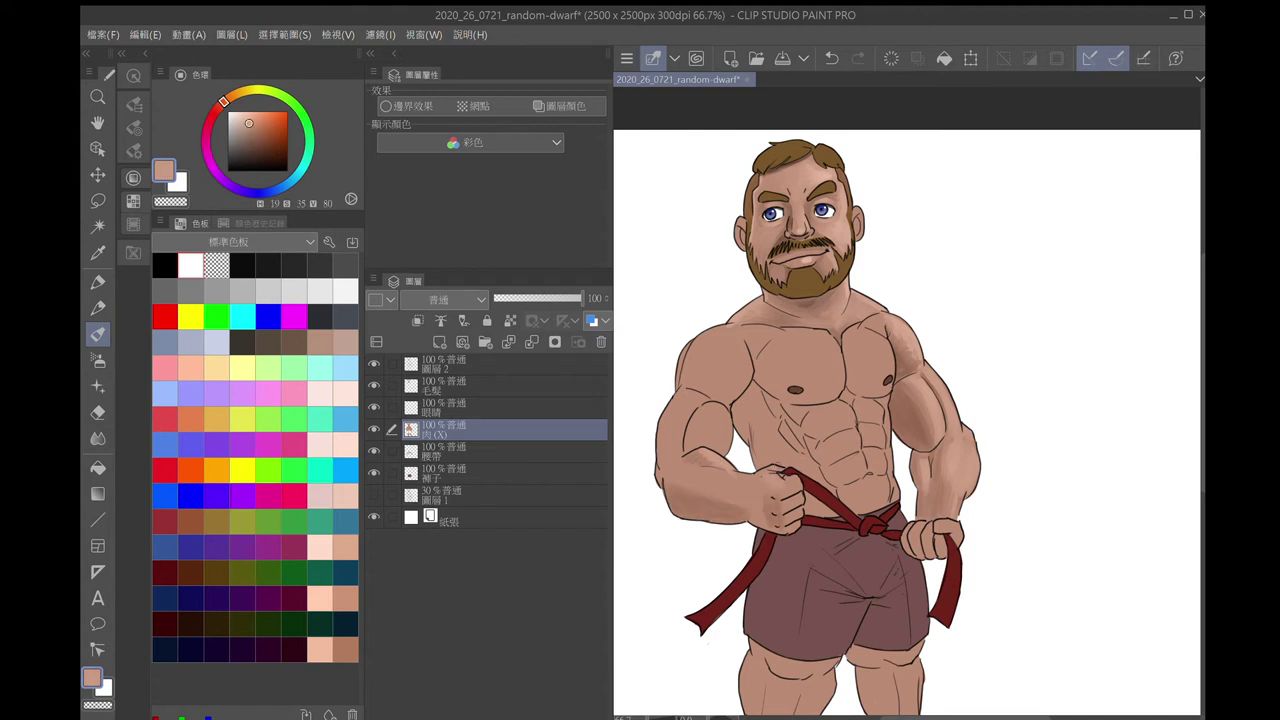
alt+click(777, 467)
alt+click(777, 467)
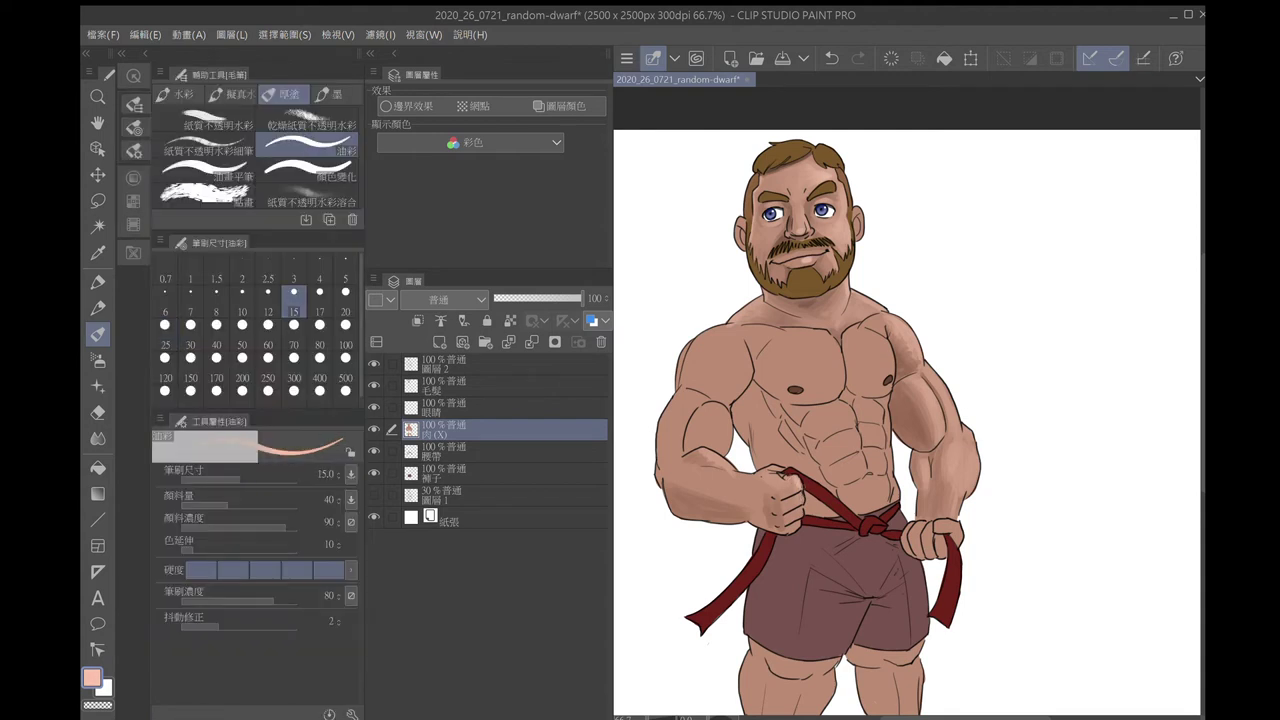
Highlight the top of the left-hand forearm, set the 油彩 brush size to 30, and blend sampled tones on the fist
drag(697, 464, 721, 455)
click(190, 334)
alt+click(798, 483)
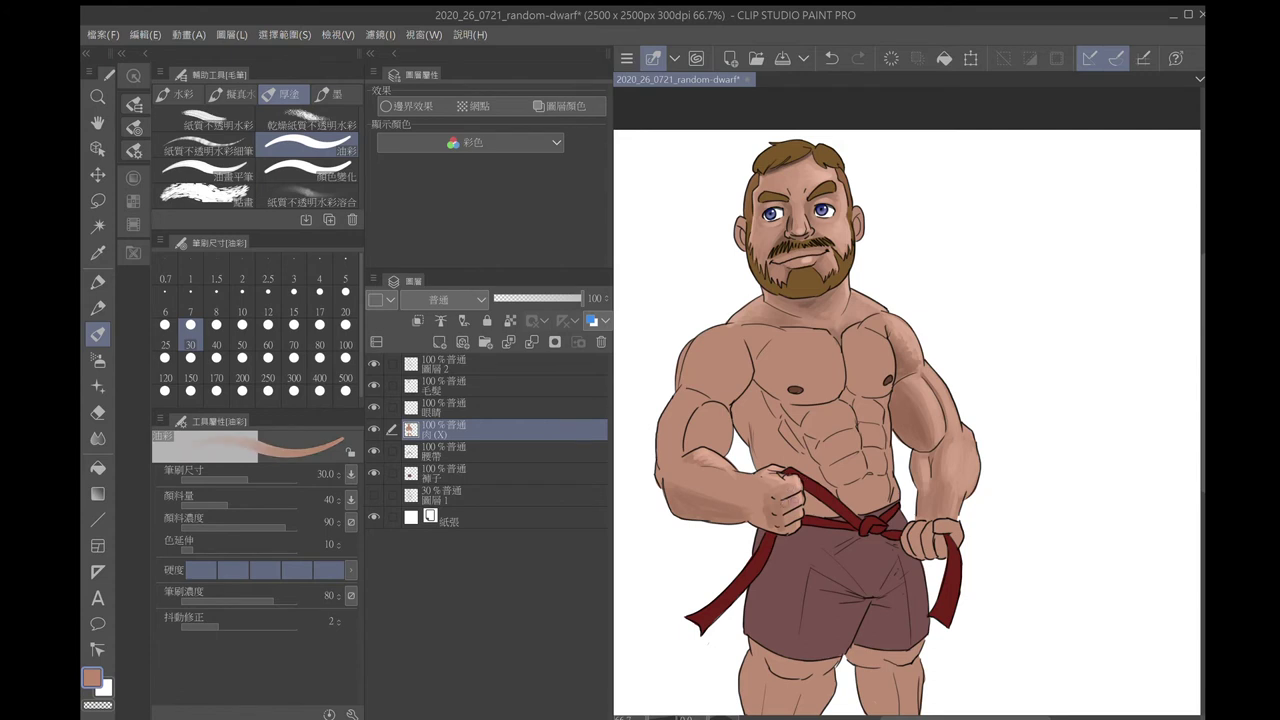
alt+click(790, 495)
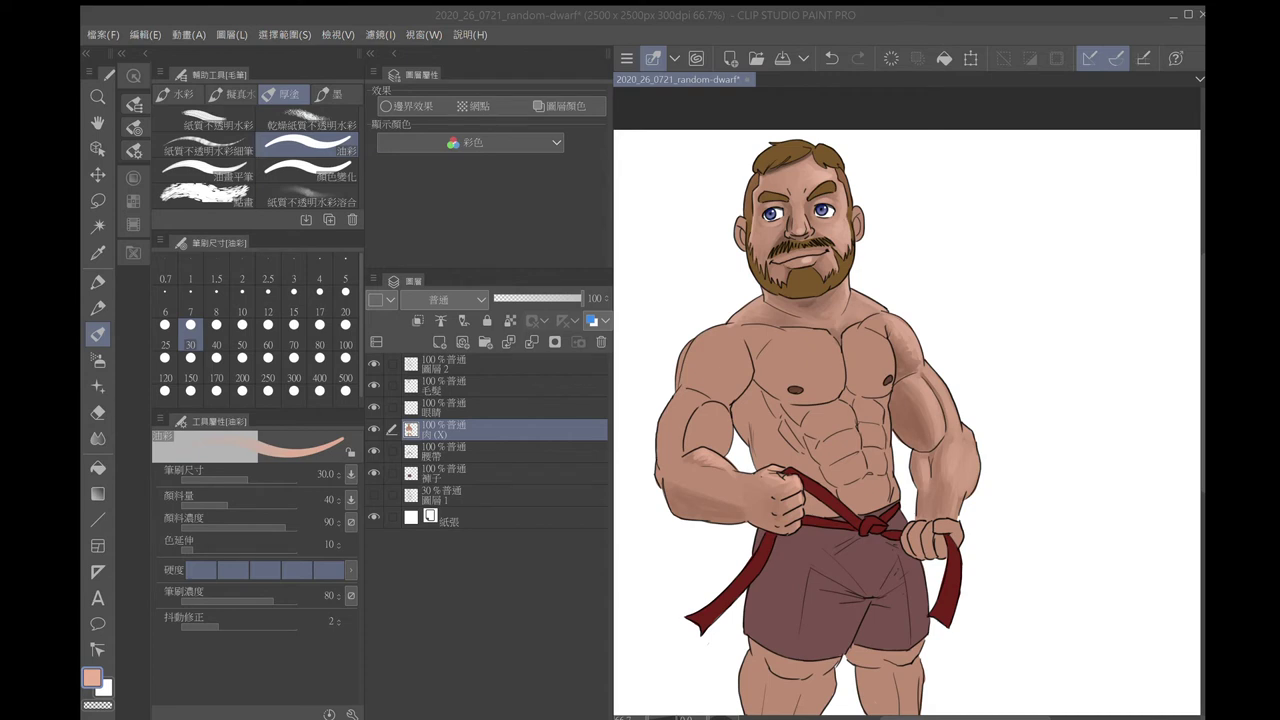
click(789, 506)
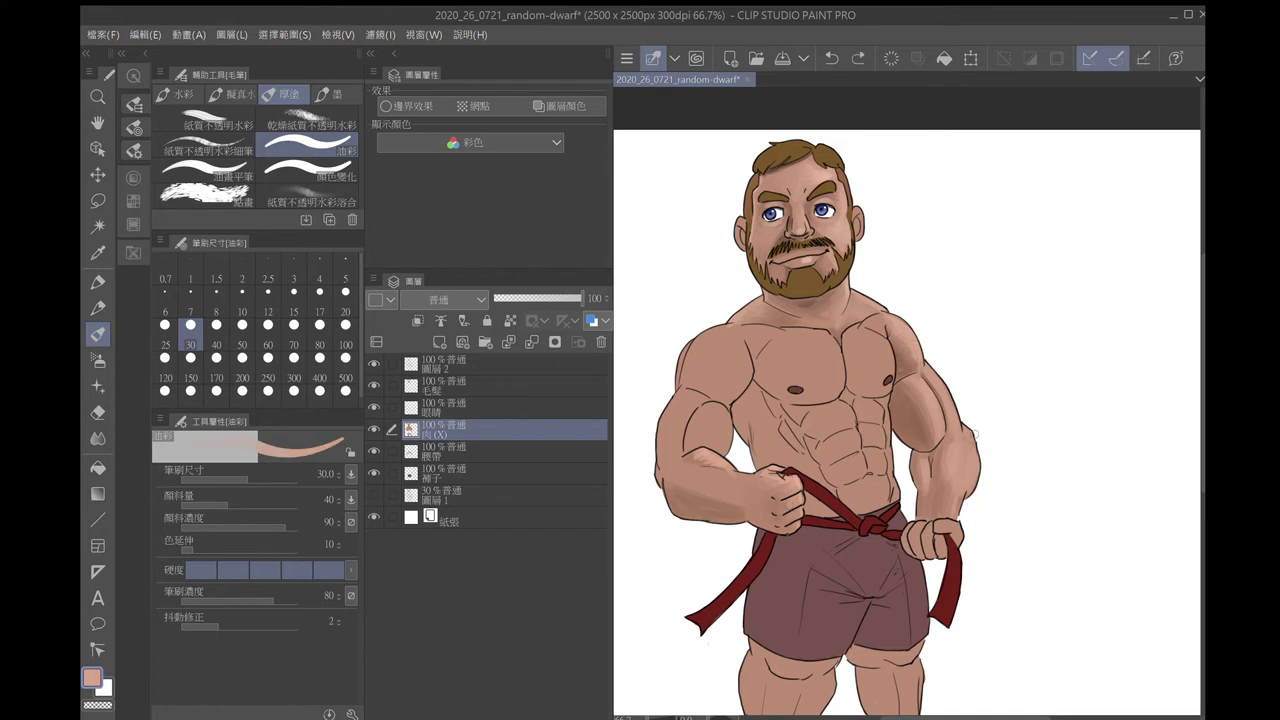
Paint a light pink highlight (H 20, S 31, V 100) on the right-hand forearm and sample tones from the left-hand fist
key(F6)
drag(974, 450, 950, 470)
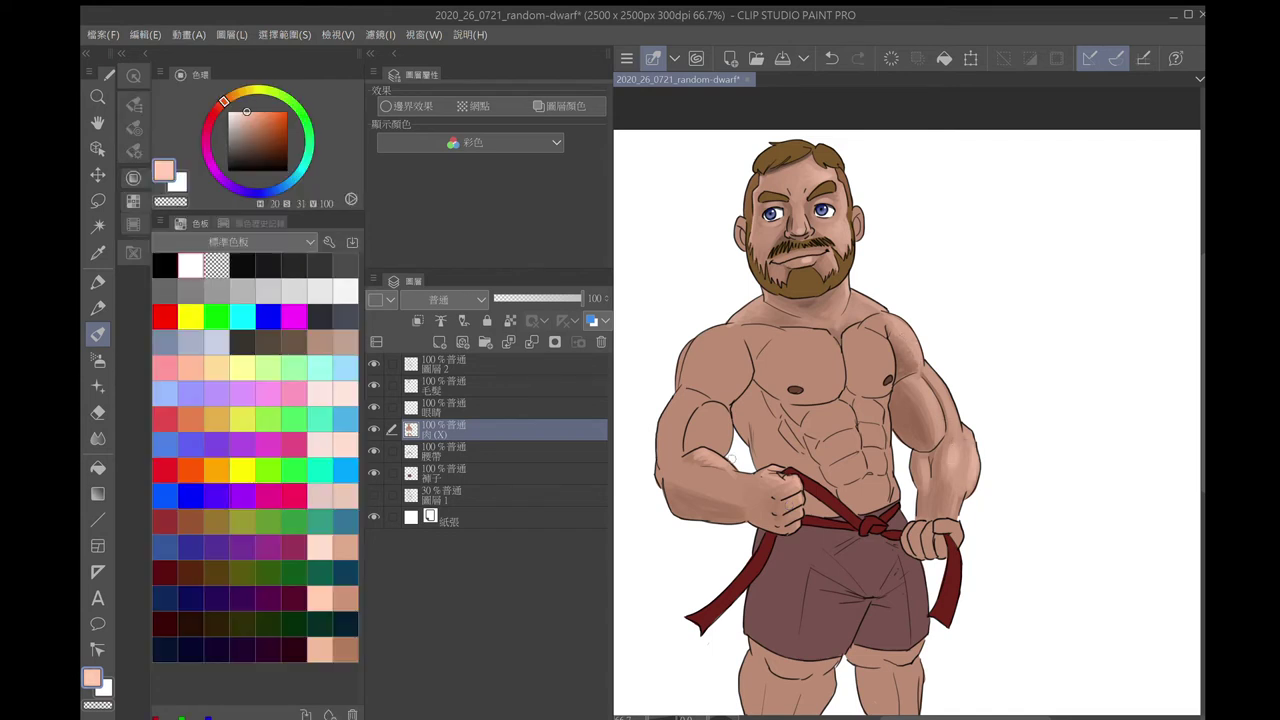
alt+click(795, 505)
alt+click(783, 490)
Shade the underside of the left-hand forearm, undo the last stroke, and blend sampled skin tones around the elbow
alt+click(728, 505)
alt+click(689, 514)
key(ctrl+z)
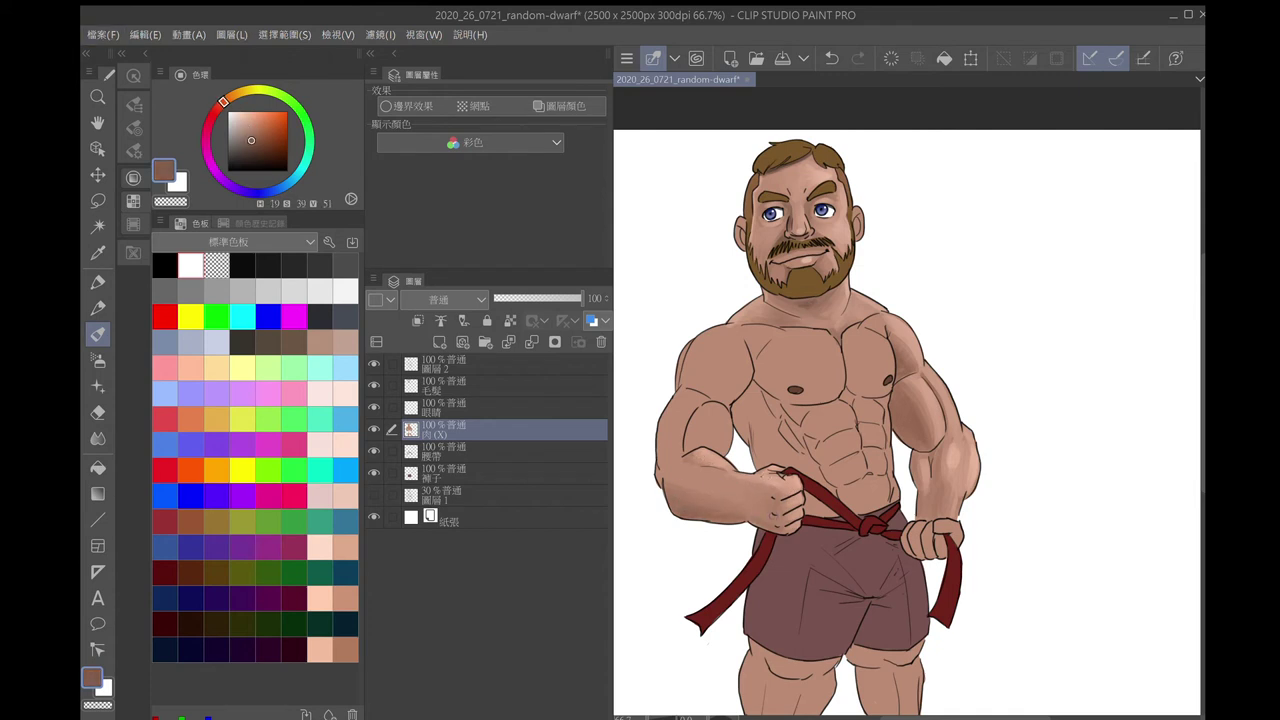
alt+click(663, 455)
alt+click(660, 472)
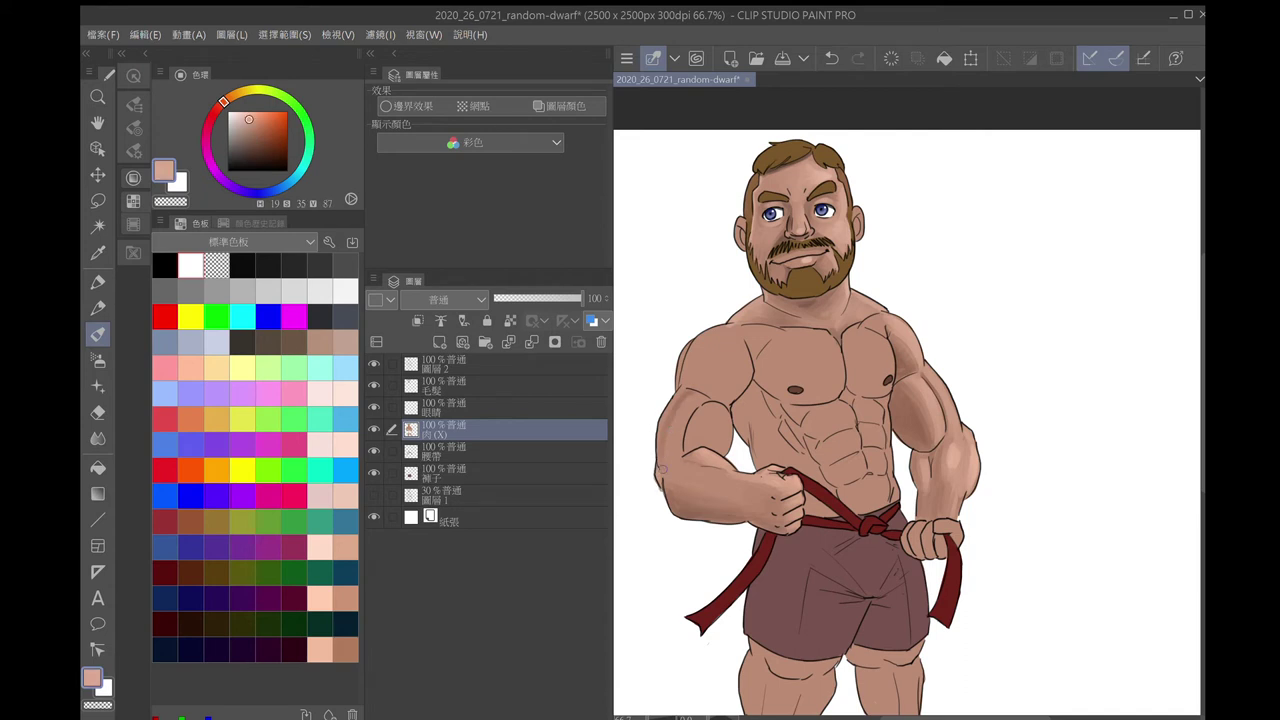
Paint a brown shadow on the left-hand biceps and blend it with sampled skin tones
alt+click(721, 396)
alt+click(721, 396)
alt+click(721, 396)
alt+click(716, 398)
alt+click(698, 428)
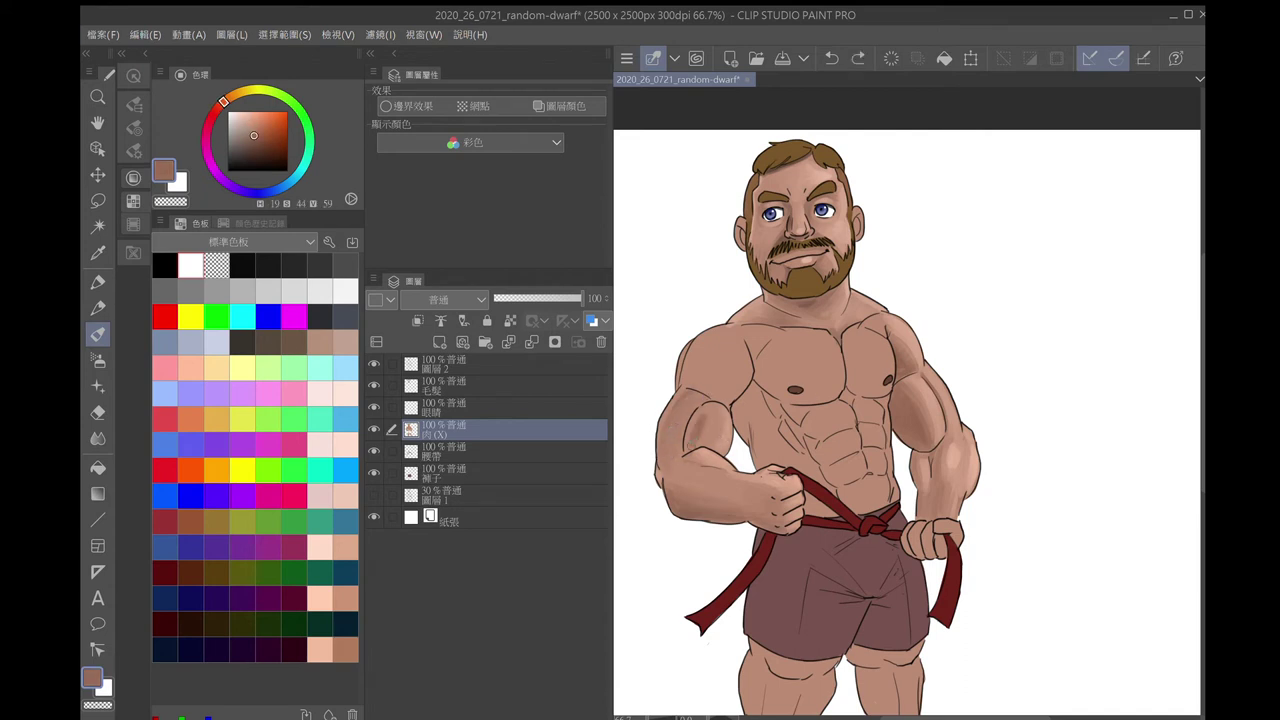
alt+click(710, 418)
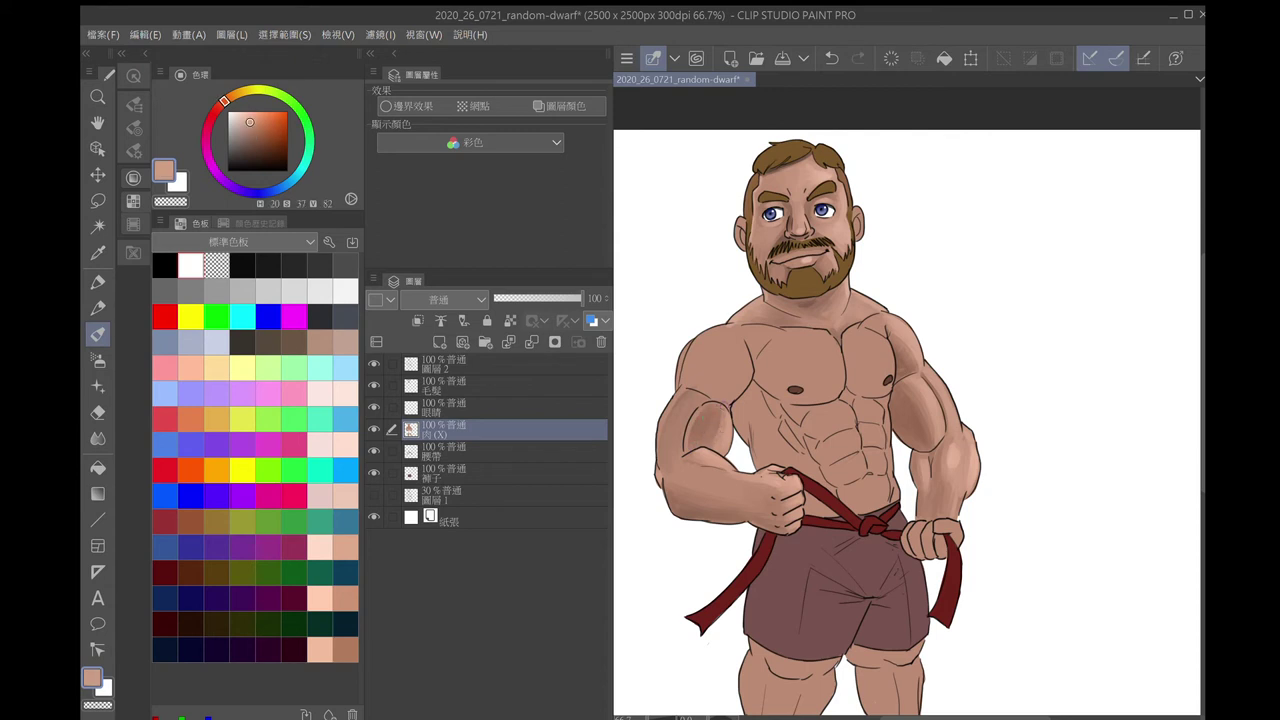
Paint light pink highlights (H 19, S 27, V 100) on the left-hand shoulder, abdominals and upper chest, undoing two strokes
alt+click(746, 379)
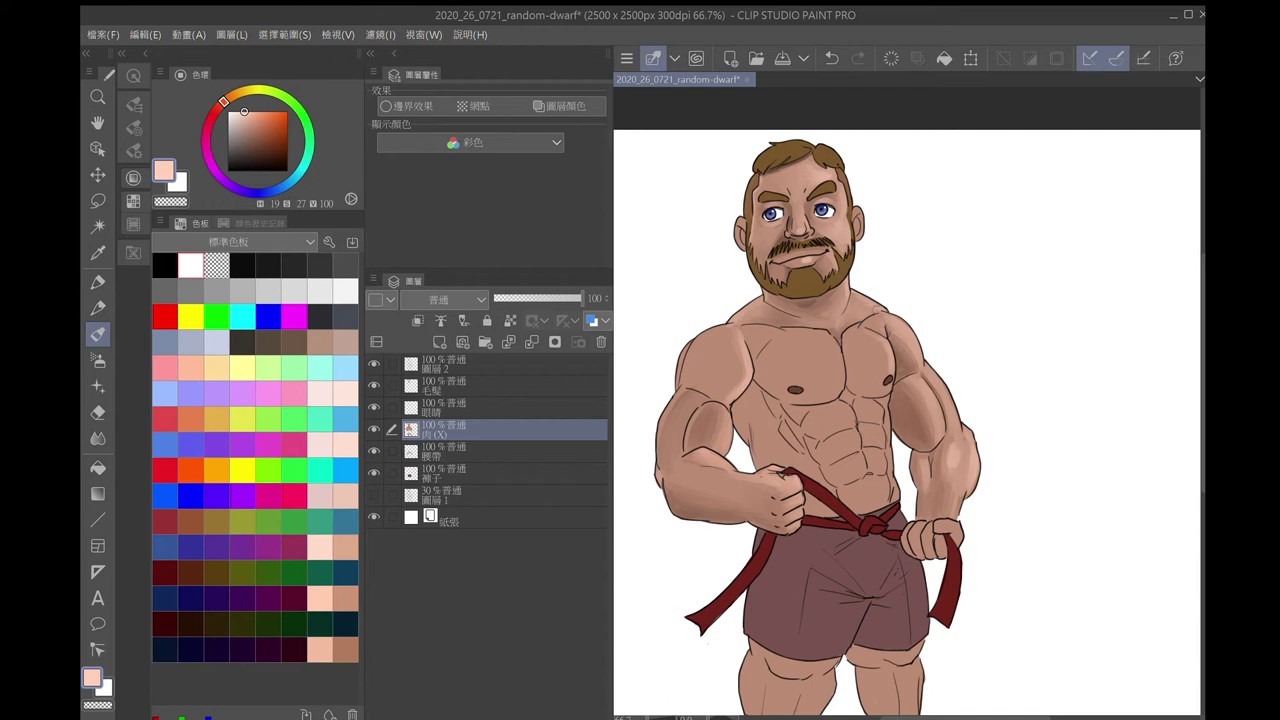
drag(884, 398, 895, 494)
drag(876, 430, 881, 495)
drag(842, 410, 864, 470)
key(ctrl+z)
drag(830, 340, 844, 374)
key(ctrl+z)
drag(744, 332, 796, 330)
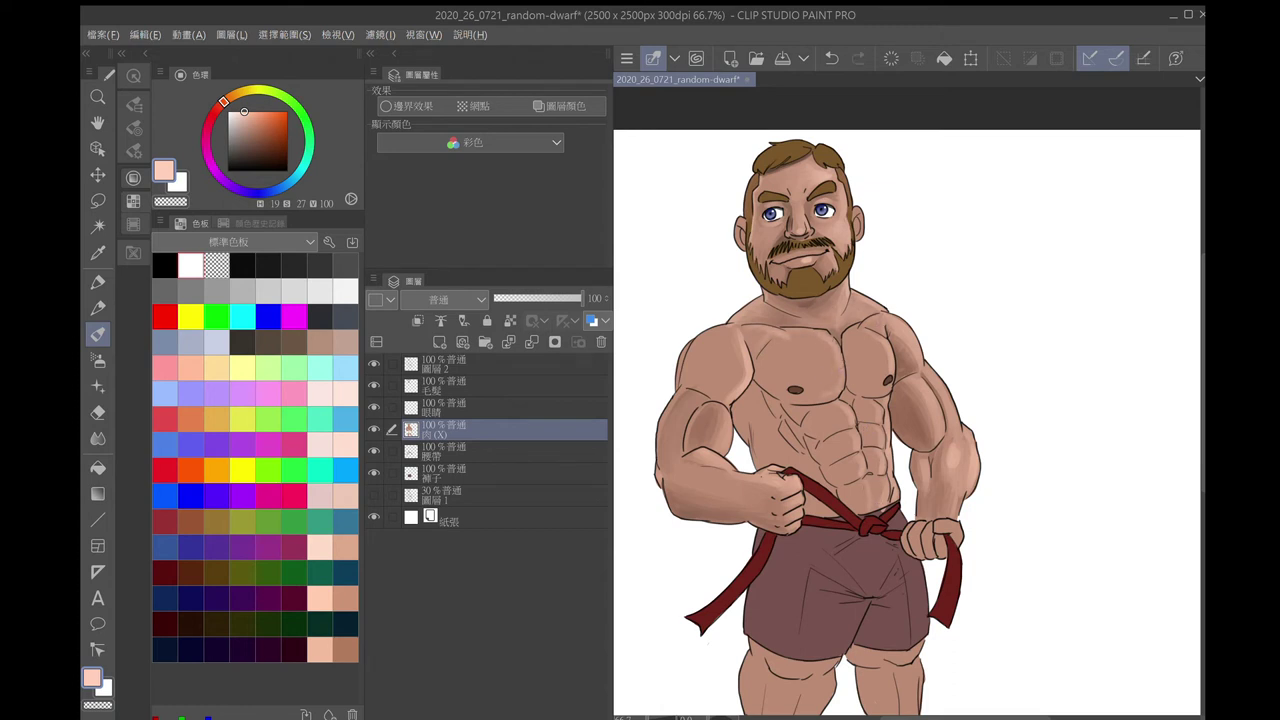
Shade the right-hand pectoral with brown and blend it with lighter sampled skin tones
alt+click(850, 338)
alt+click(858, 385)
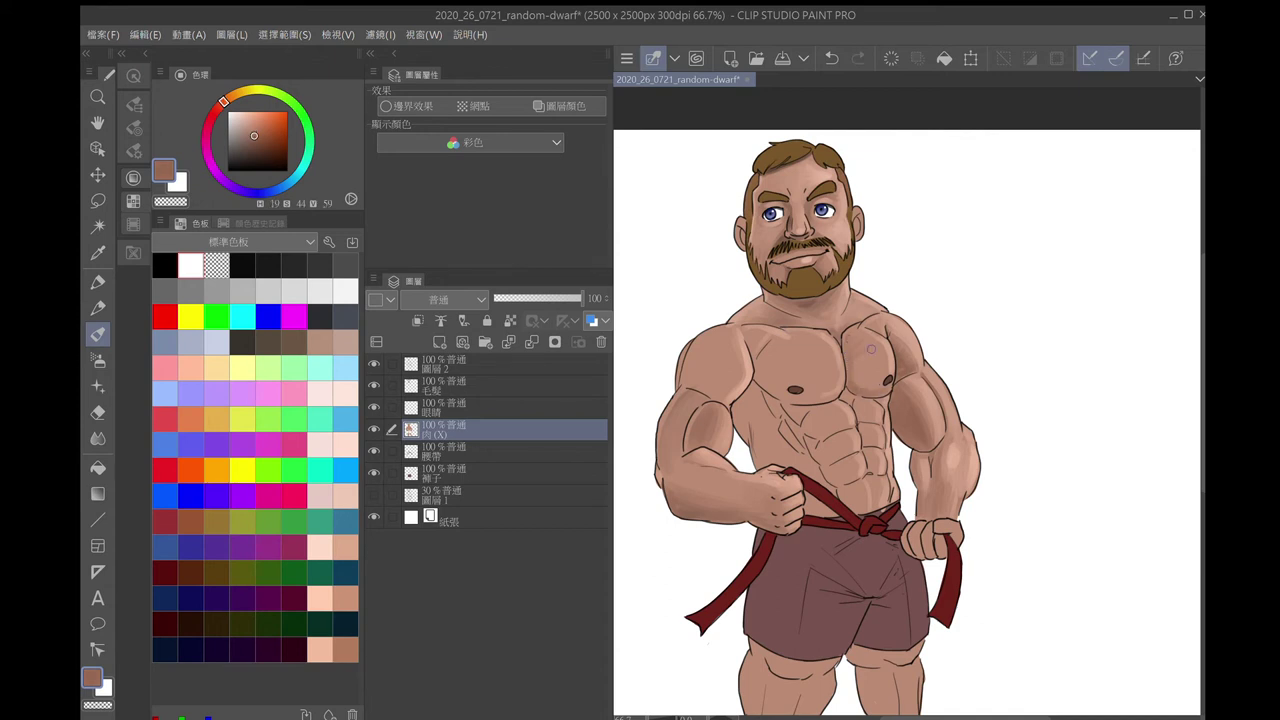
alt+click(872, 352)
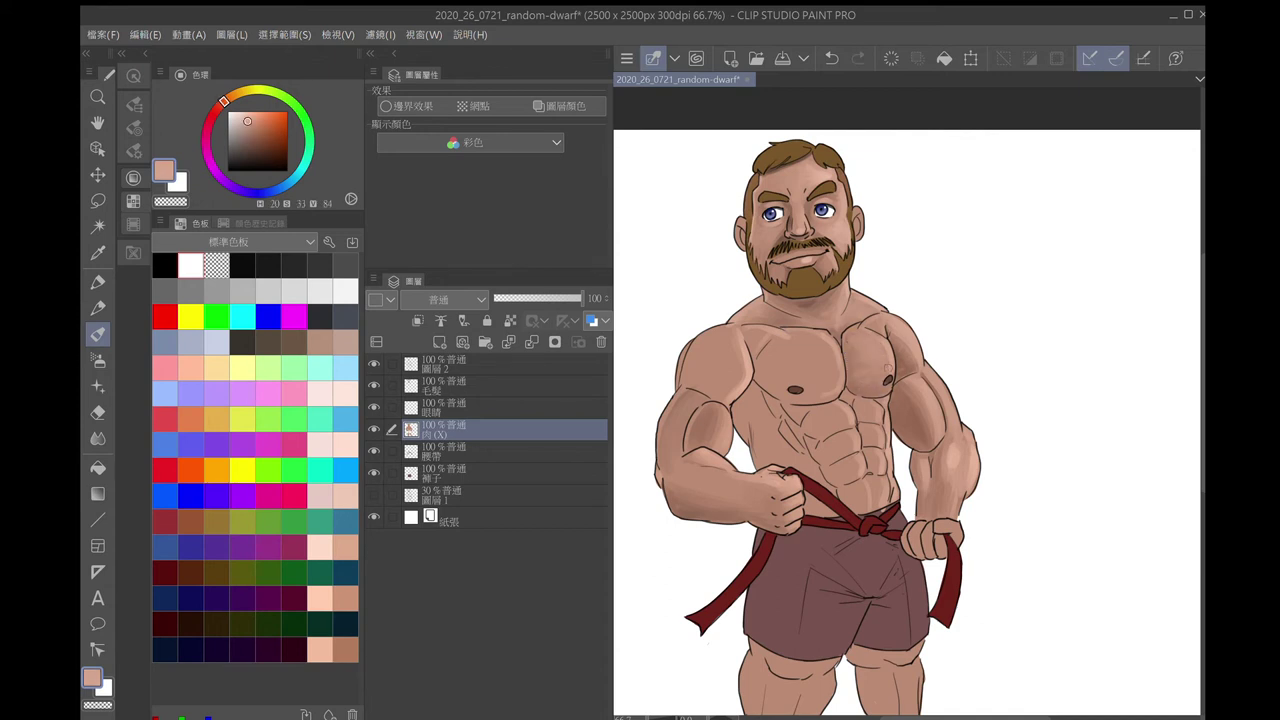
alt+click(845, 341)
alt+click(873, 373)
alt+click(874, 356)
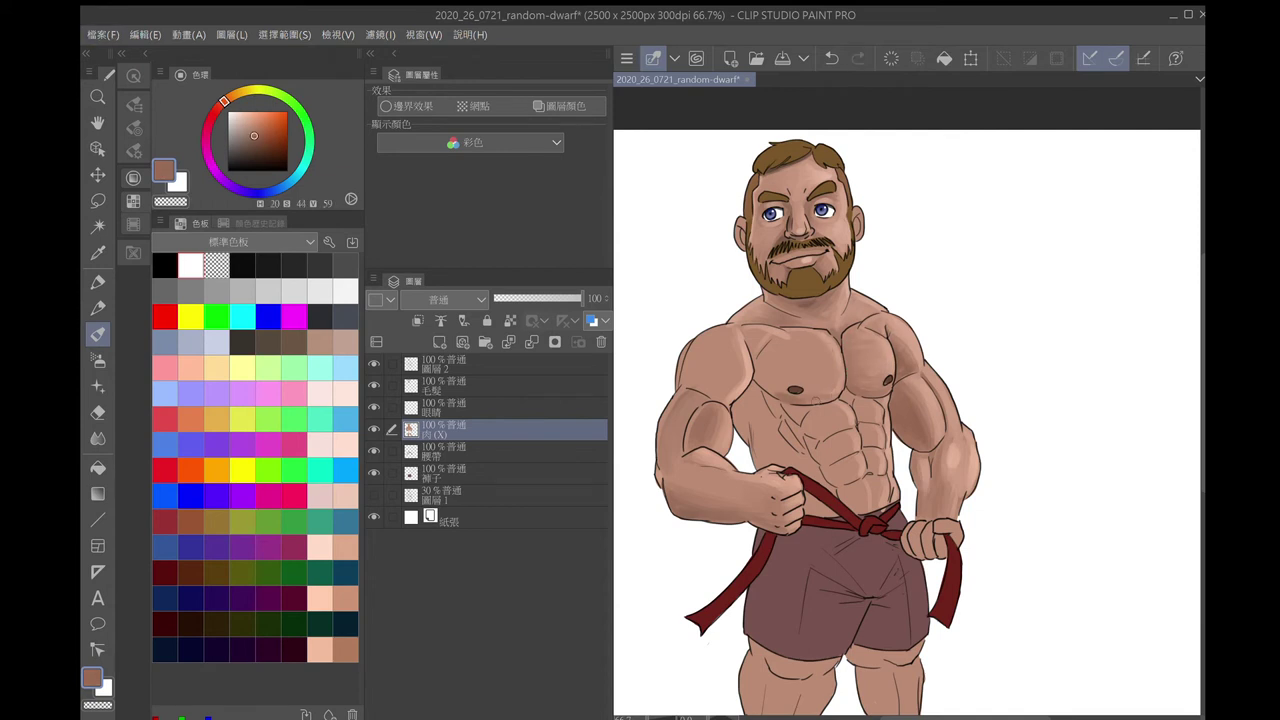
Deepen the right-hand pectoral's shading with a darker brown (H 20, S 45, V 53), undoing one stroke, and blend towards the nipple
alt+click(793, 401)
alt+click(853, 387)
key(ctrl+z)
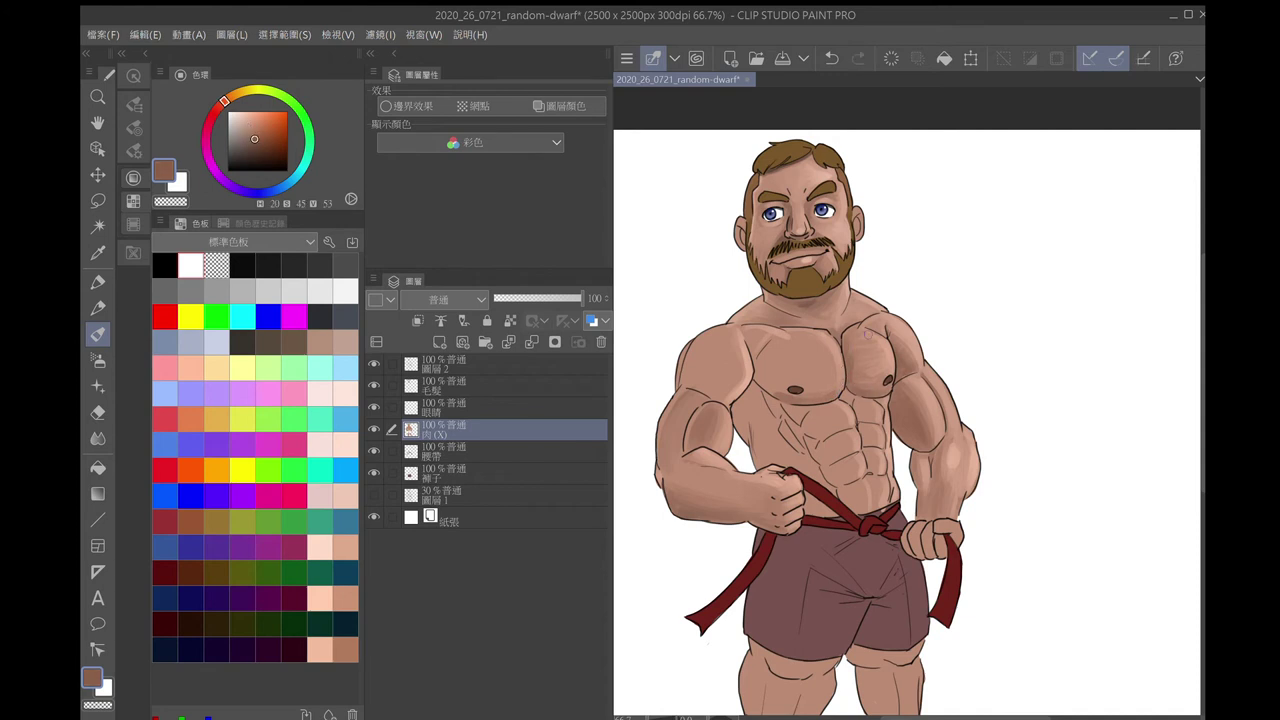
alt+click(869, 335)
alt+click(879, 345)
alt+click(875, 380)
alt+click(879, 369)
Paint brown shadows along the lower and outer edges of the left-hand pectoral and soften them with sampled tones
alt+click(823, 394)
alt+click(766, 388)
alt+click(800, 395)
alt+click(835, 383)
alt+click(826, 333)
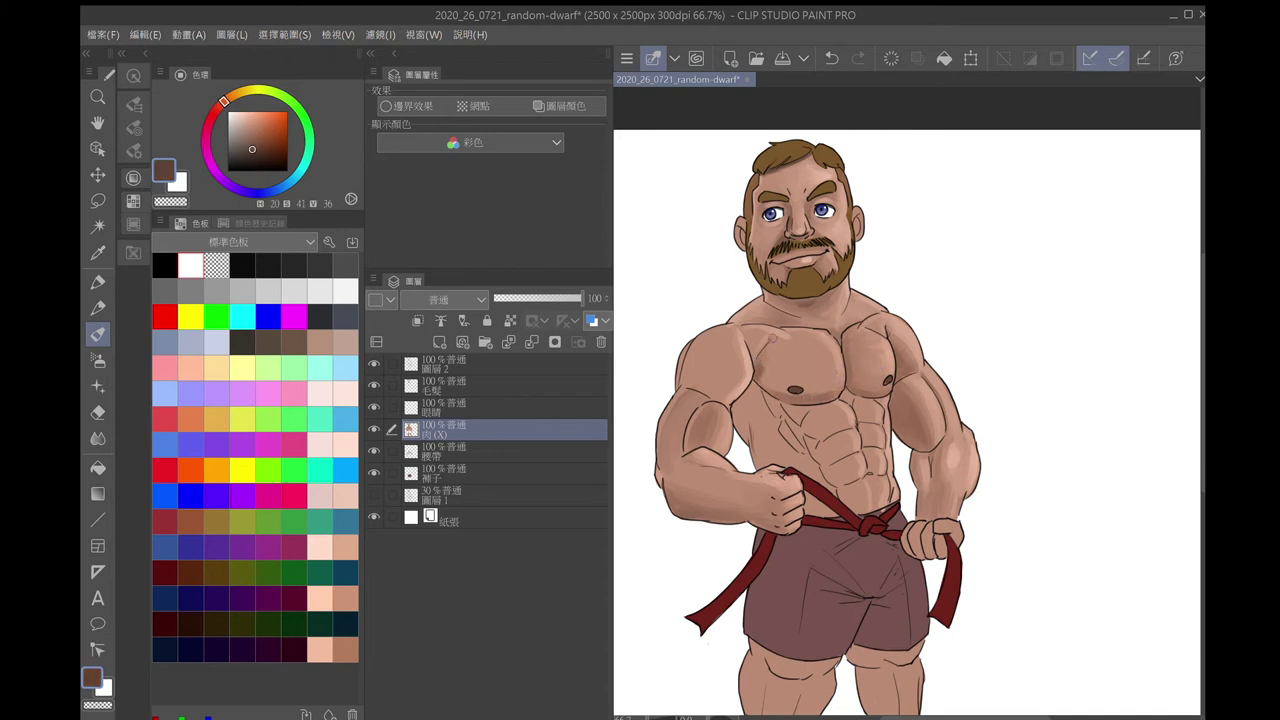
alt+click(770, 369)
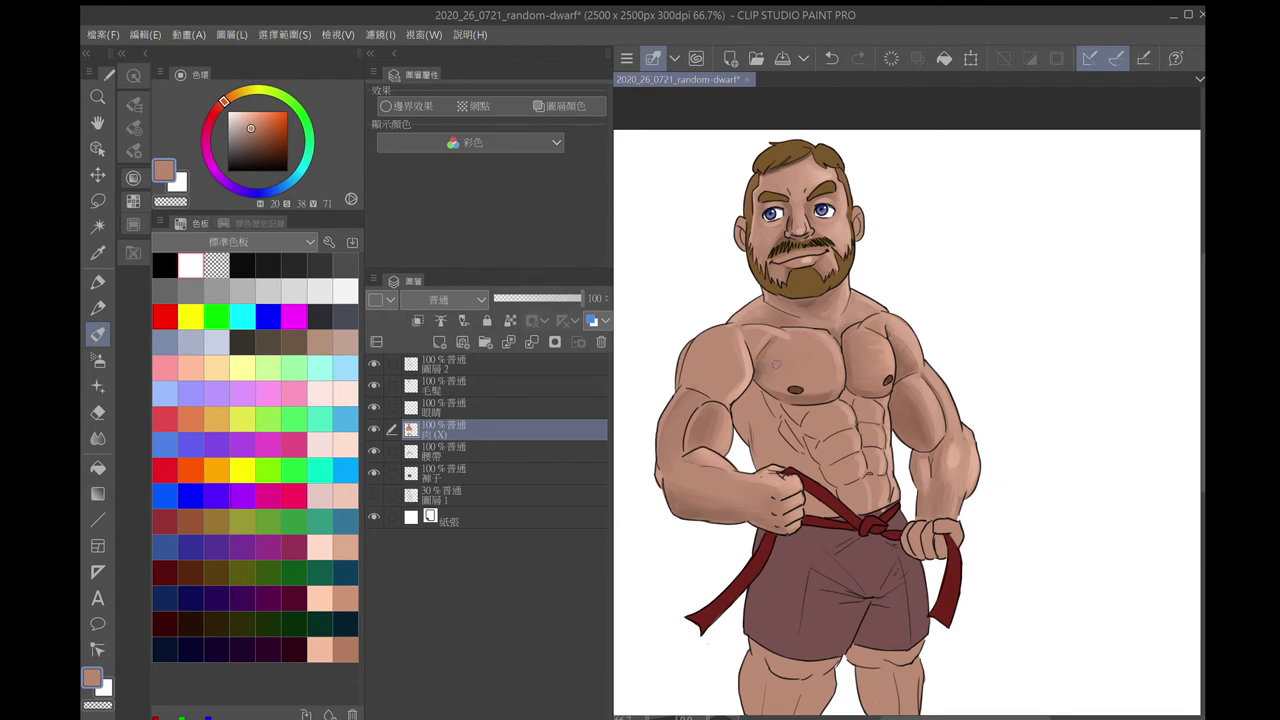
alt+click(776, 364)
Blend highlight and mid skin tones across the upper and inner parts of the left-hand pectoral
alt+click(829, 347)
alt+click(825, 343)
alt+click(785, 362)
alt+click(808, 370)
alt+click(832, 350)
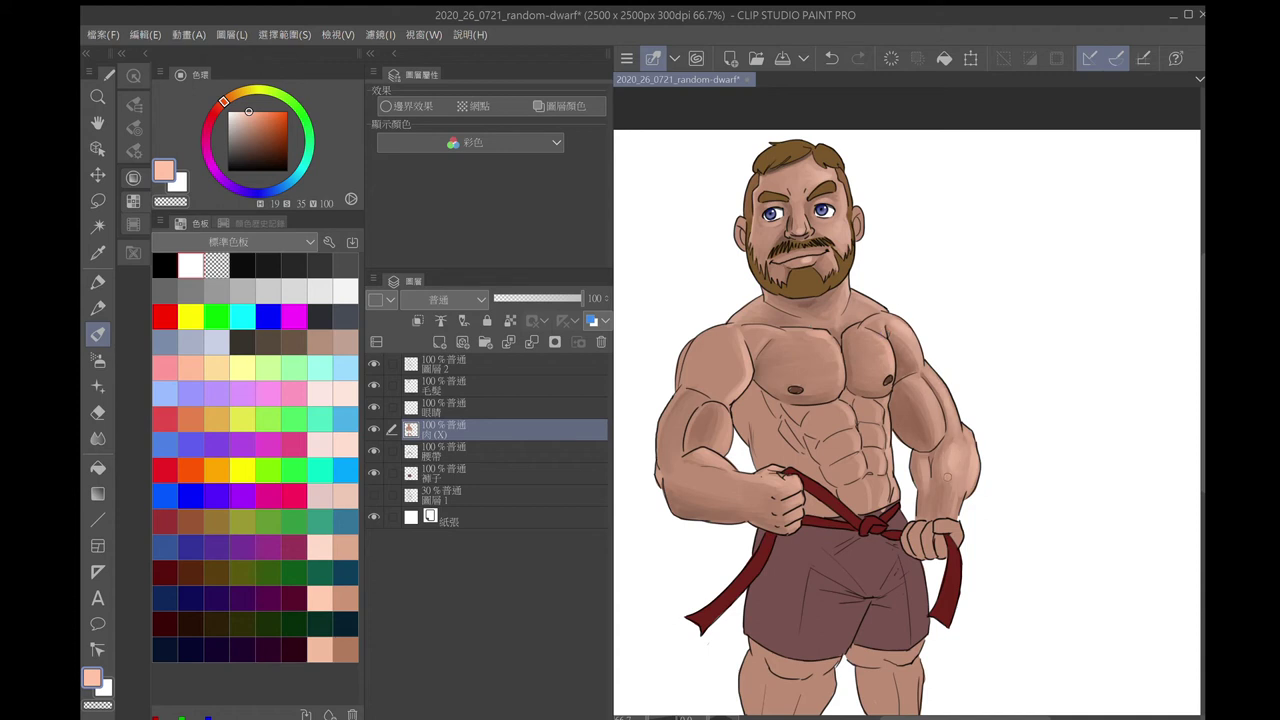
Highlight the right-hand upper arm, and blend broader shading over the left-hand pectoral with the 油彩 brush at size 60
drag(920, 388, 938, 418)
alt+click(757, 370)
key(b)
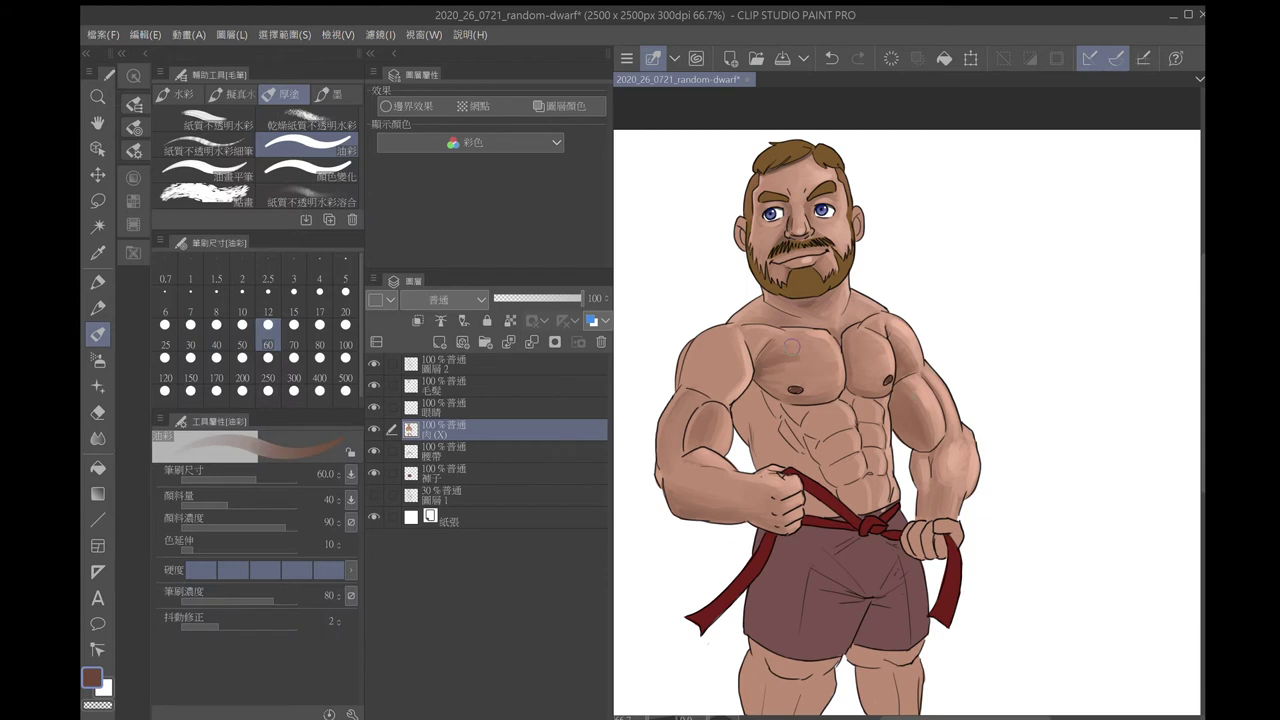
alt+click(786, 349)
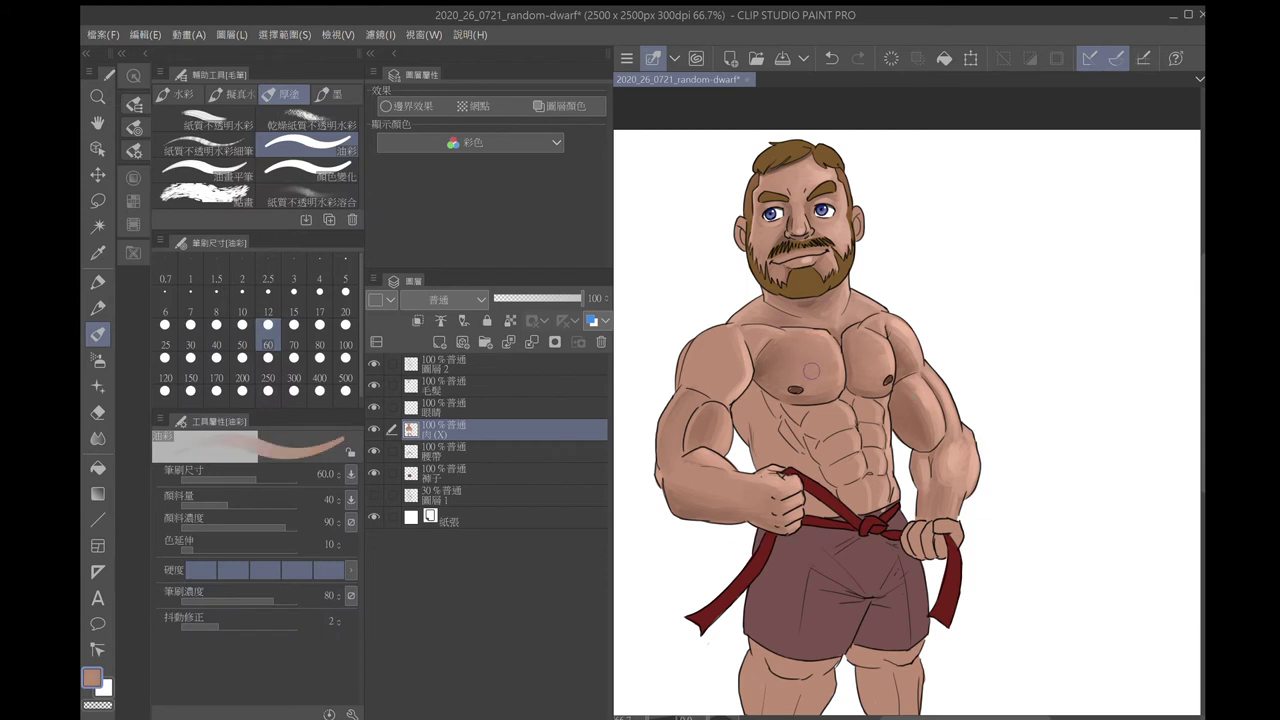
alt+click(830, 340)
alt+click(834, 352)
Reduce the brush size to 30, highlight the right-hand pectoral, and blend brown tones around the left-hand nipple
key(bracketleft)
key(bracketleft)
key(bracketleft)
drag(881, 342, 891, 363)
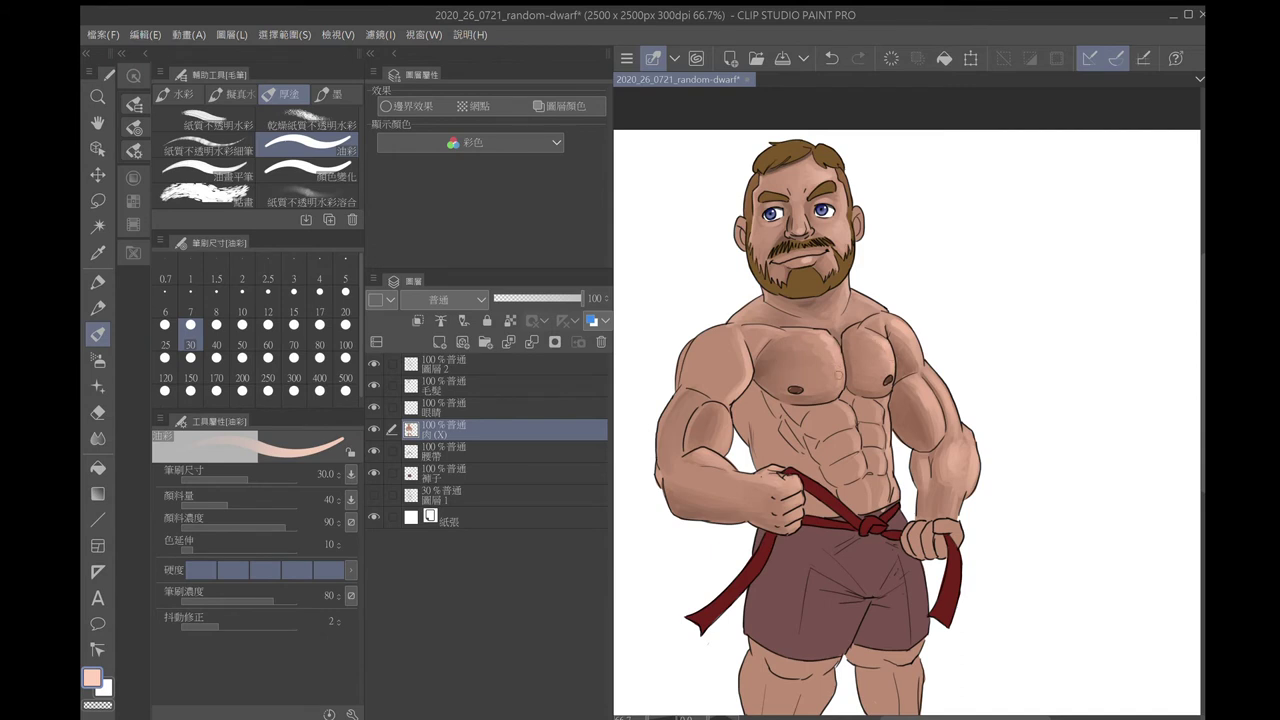
alt+click(773, 374)
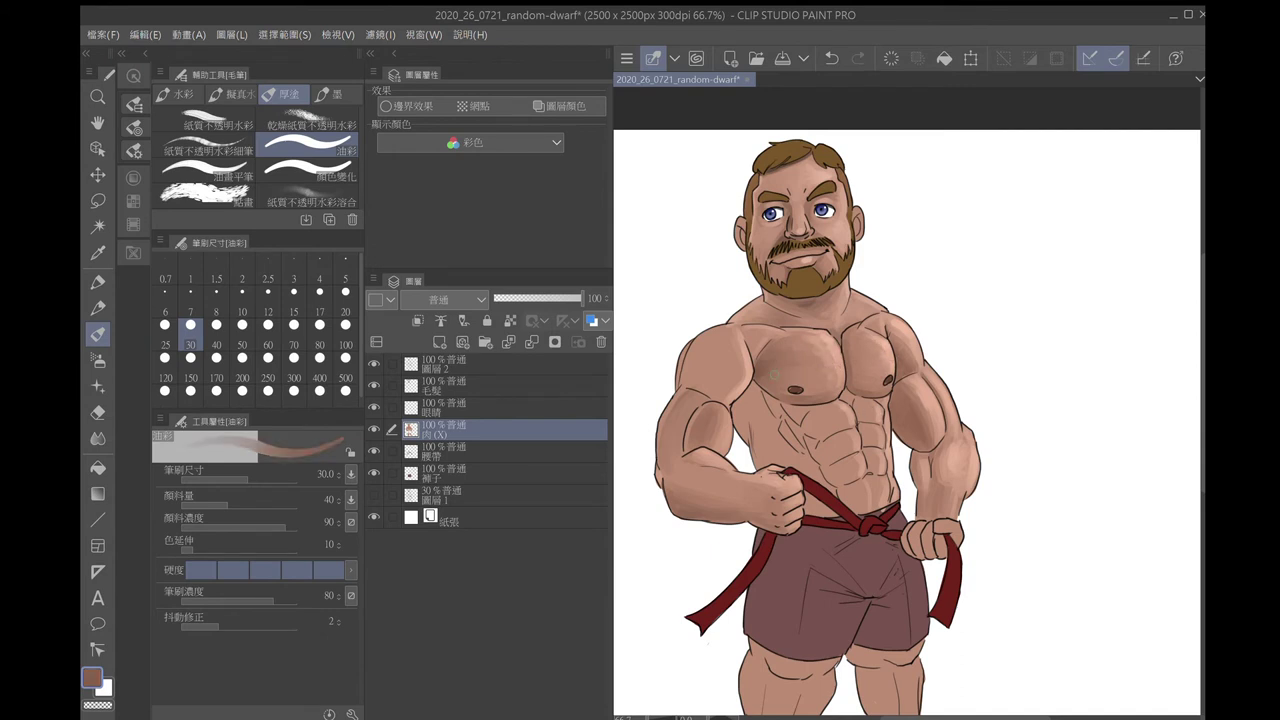
alt+click(801, 378)
alt+click(818, 381)
Shade the side of the torso beneath the left-hand armpit with brown and blend it with sampled skin tones
mouse_move(765, 385)
mouse_down()
mouse_move(740, 440)
mouse_move(744, 420)
mouse_up()
alt+click(738, 416)
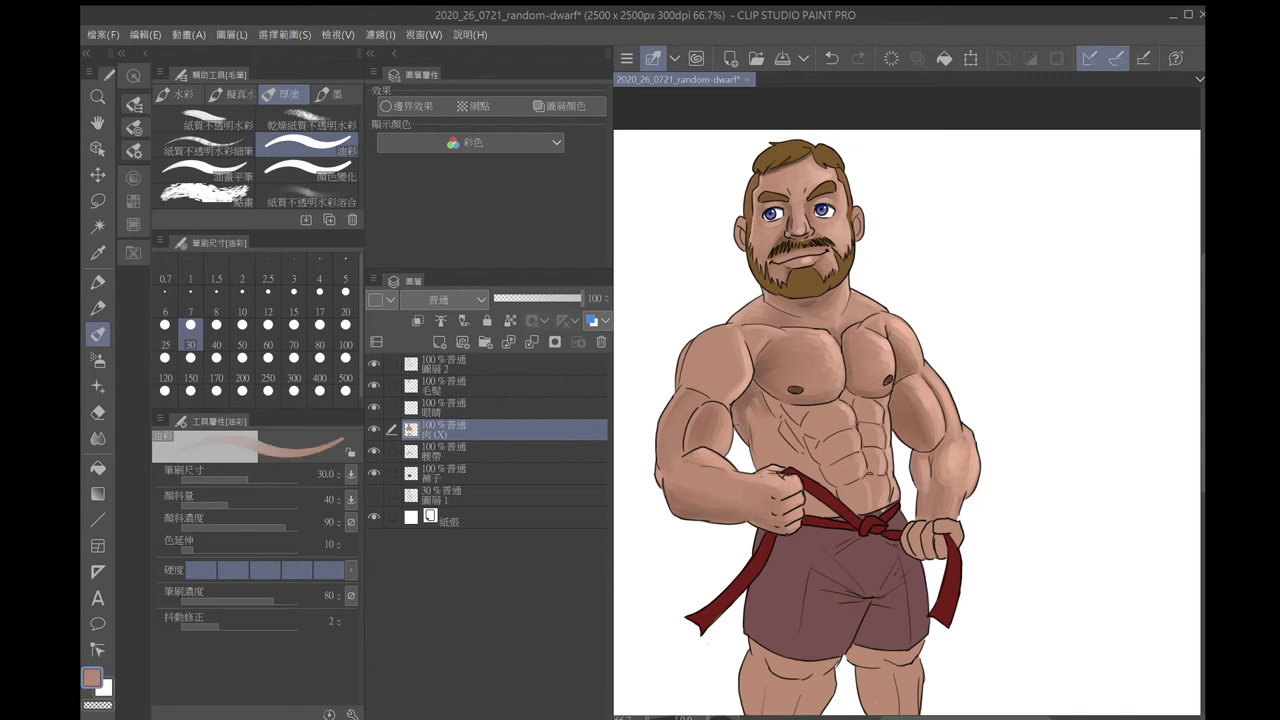
alt+click(755, 425)
key(F4)
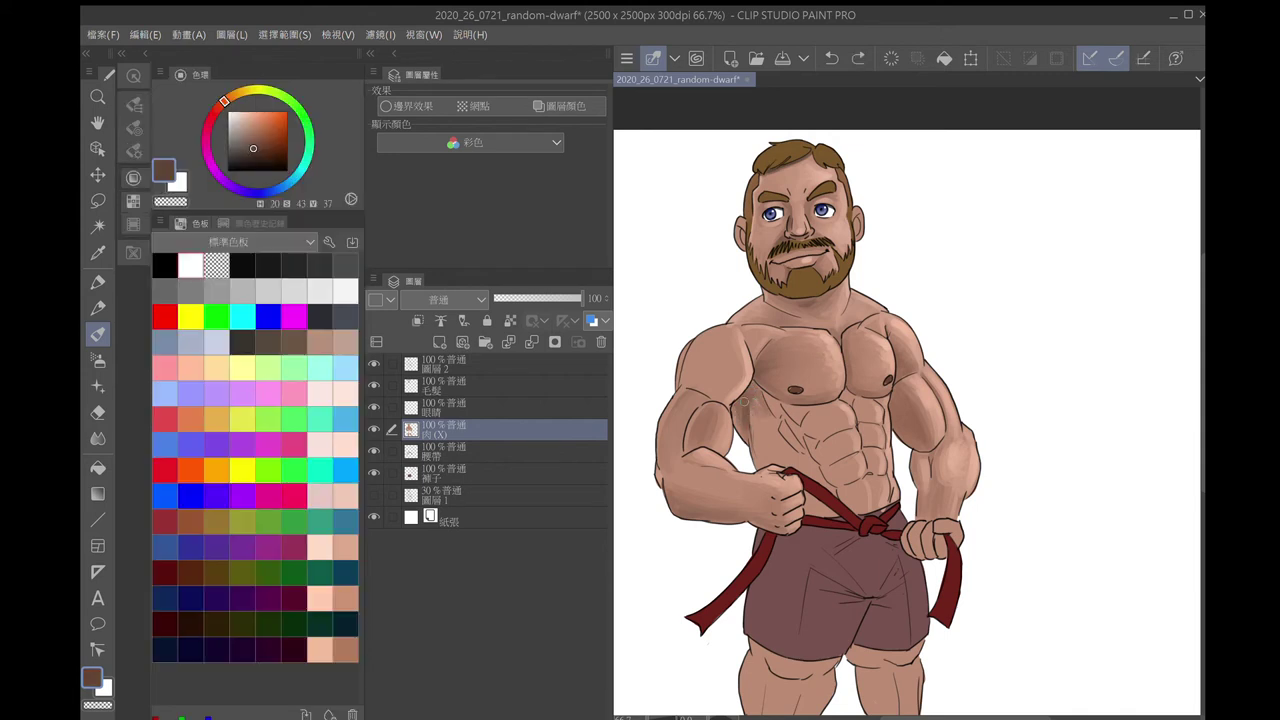
alt+click(754, 382)
alt+click(858, 354)
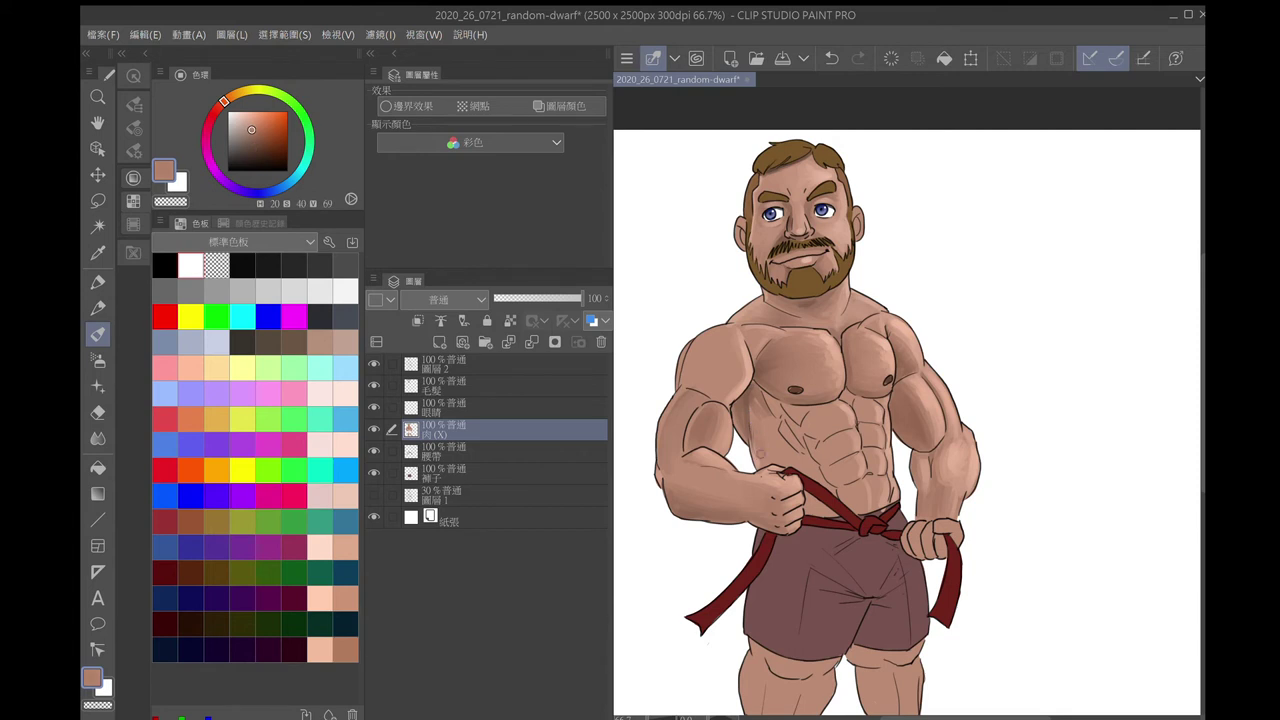
Highlight the ribs beneath the left-hand pectoral, and shade the centre of the lower abdomen with sampled brown and light skin tones
alt+click(829, 338)
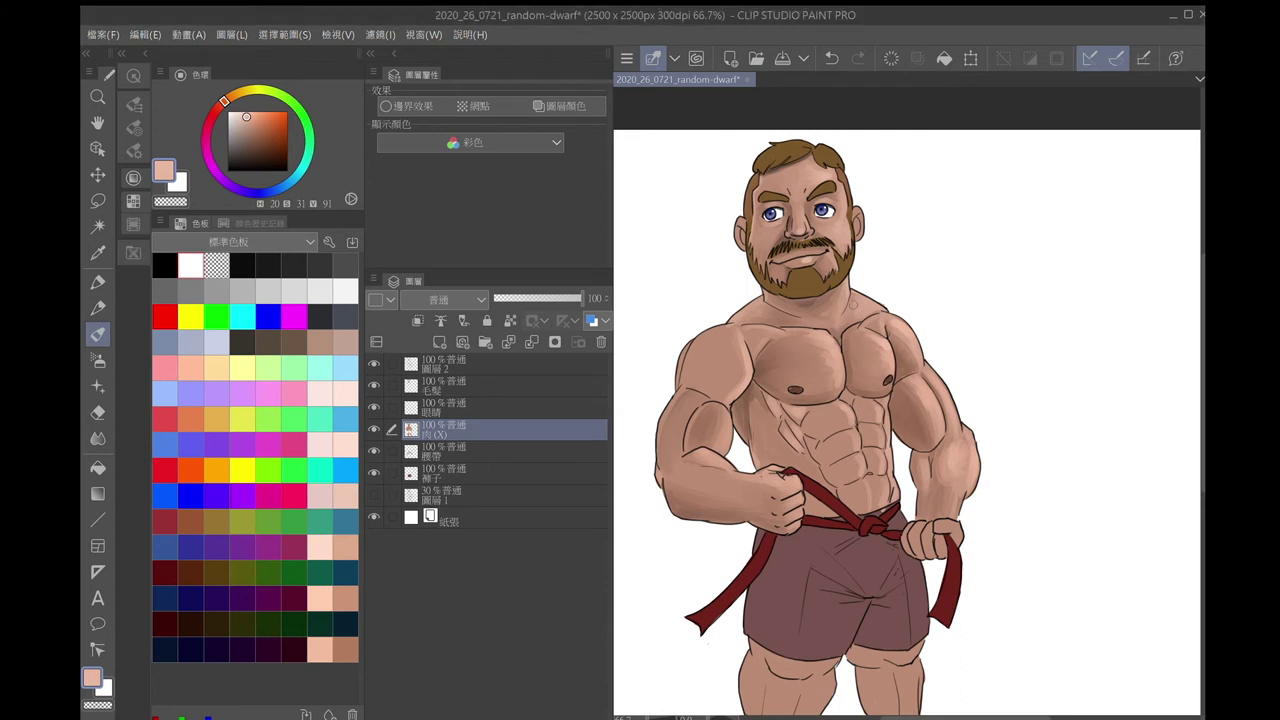
alt+click(856, 310)
drag(868, 458, 873, 488)
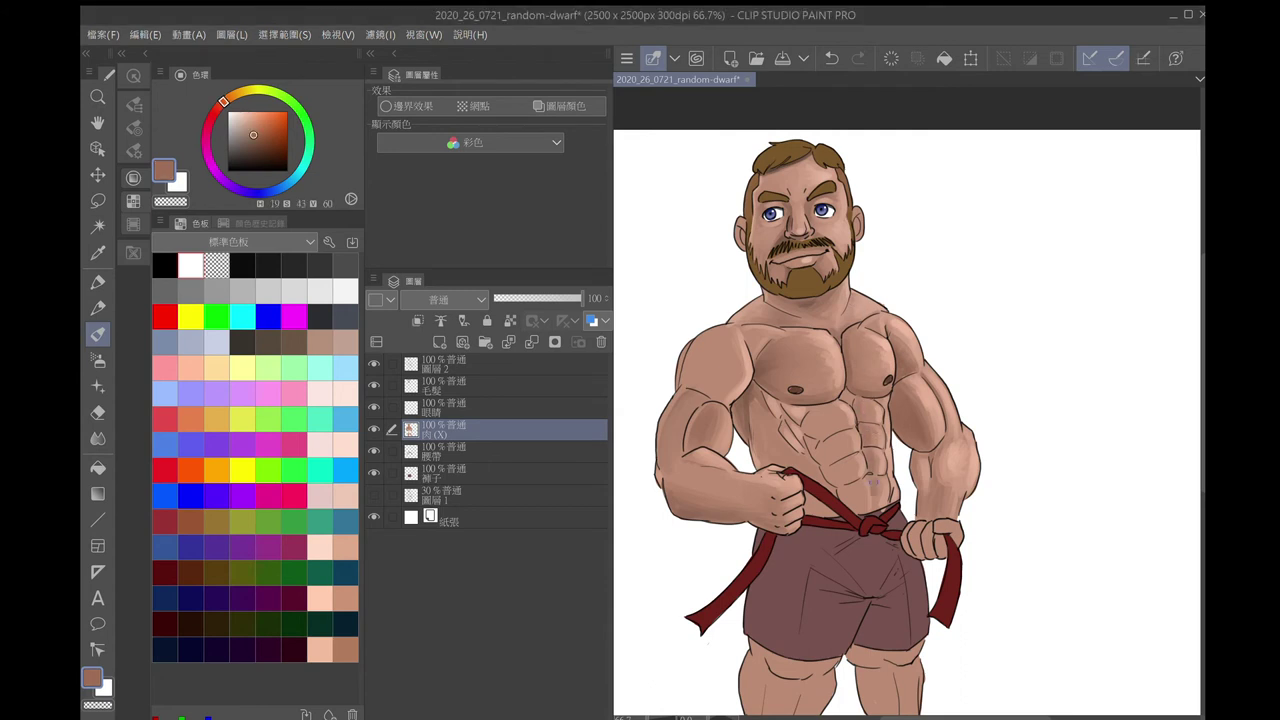
alt+click(874, 408)
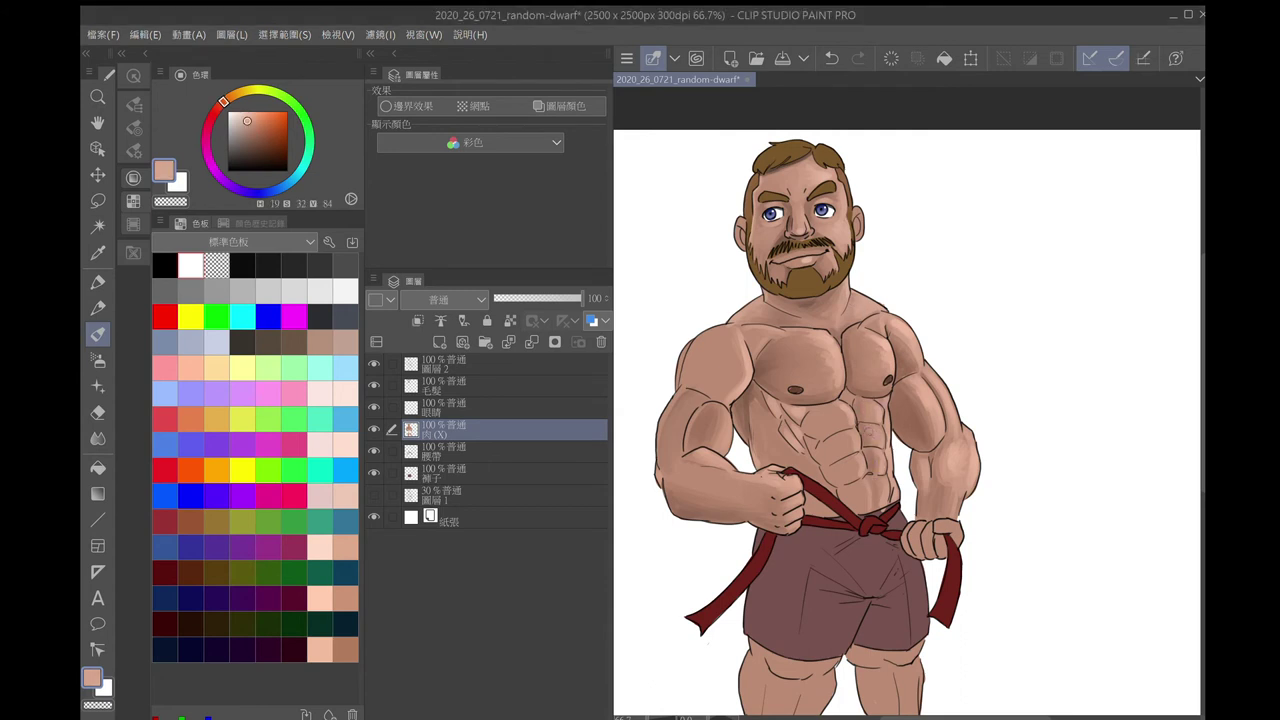
drag(877, 484, 881, 506)
Blend sampled brown and mid skin tones around the left-hand column of abdominal muscles, undoing a stray stroke
alt+click(819, 426)
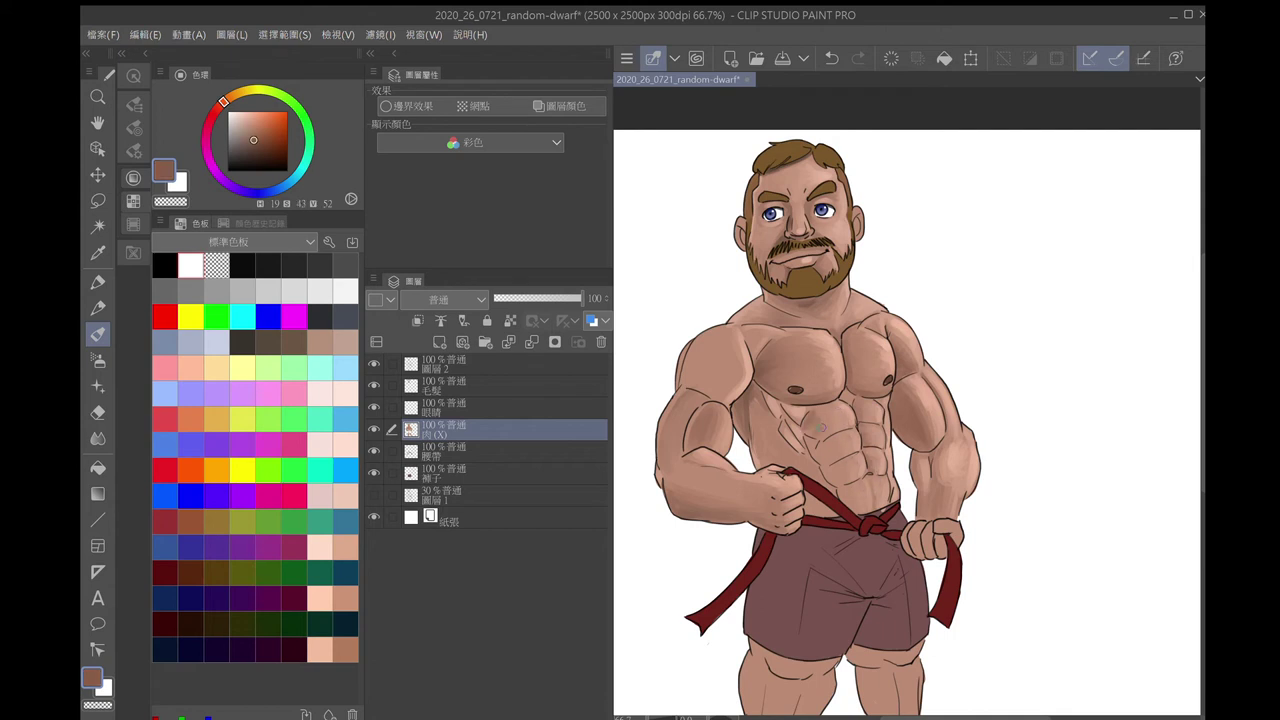
alt+click(849, 417)
alt+click(880, 360)
key(ctrl+z)
alt+click(829, 448)
drag(818, 442, 846, 478)
alt+click(830, 465)
alt+click(855, 458)
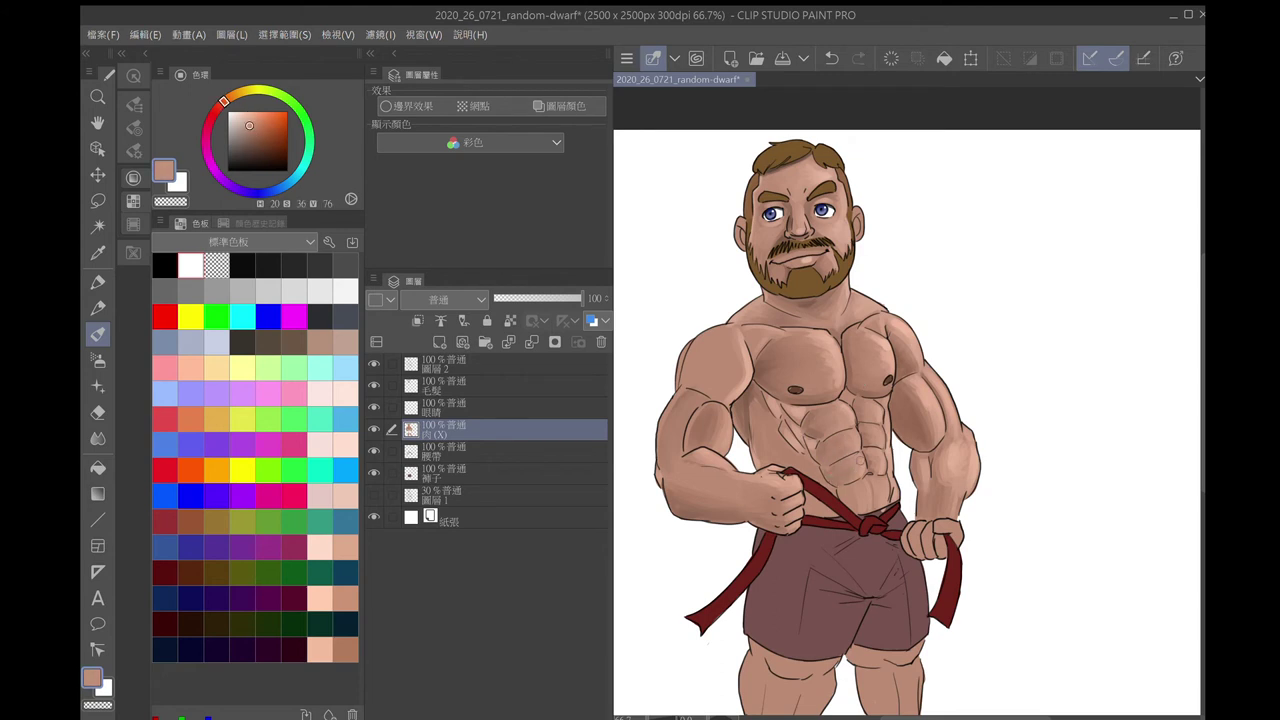
Paint light skin highlights on the abdominal muscles and blend them with sampled mid tones
alt+click(814, 434)
alt+click(849, 397)
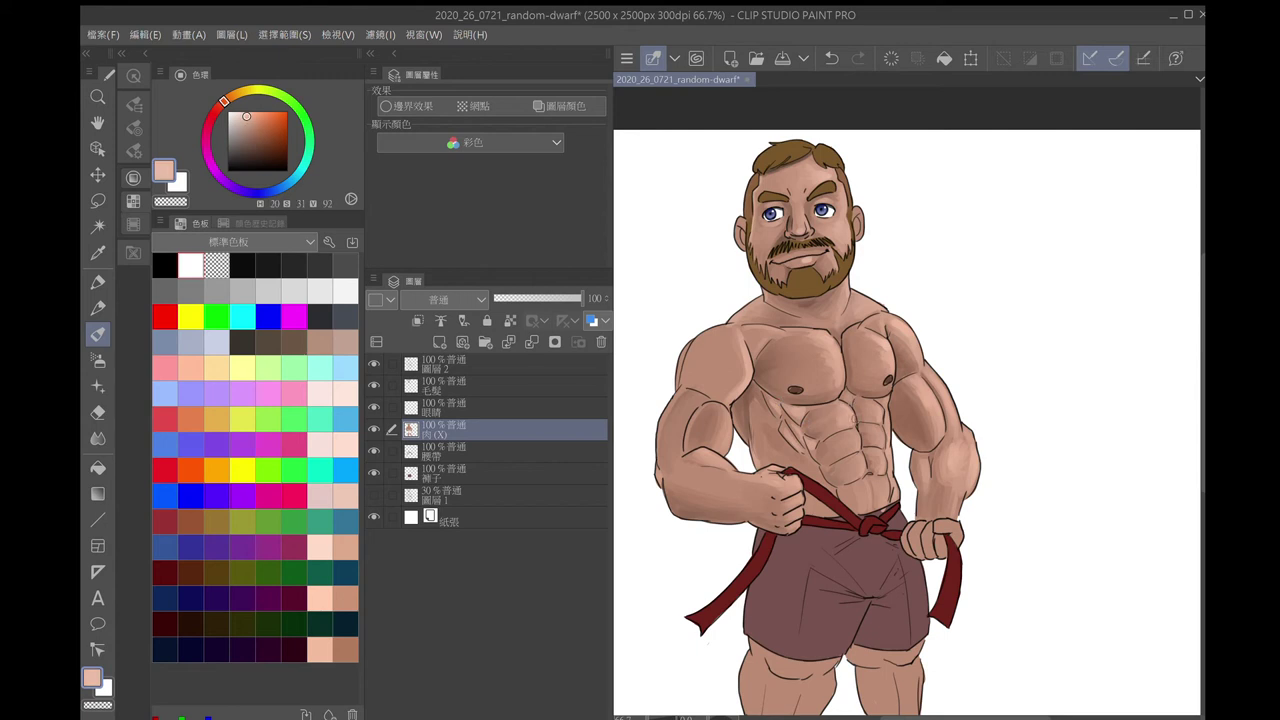
mouse_move(850, 455)
mouse_down()
mouse_move(870, 510)
mouse_move(888, 492)
mouse_up()
alt+click(878, 456)
alt+click(881, 409)
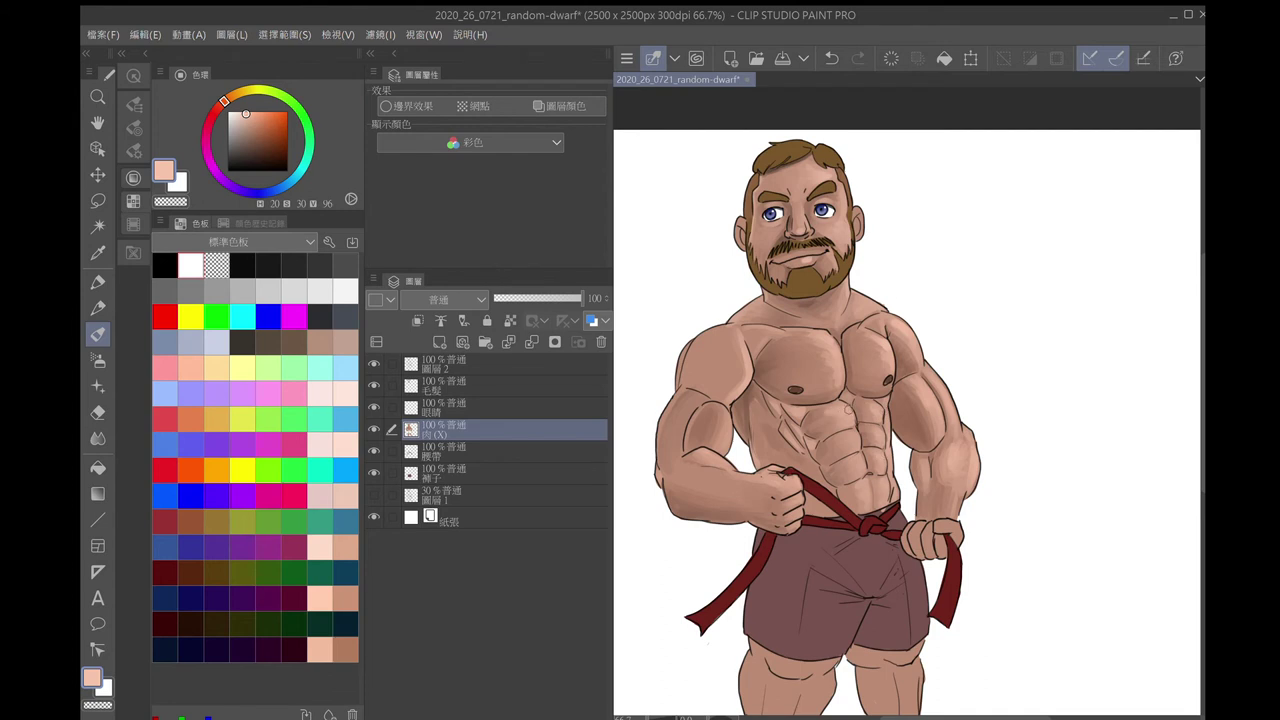
drag(840, 411, 850, 445)
Deepen the shadows along the left-hand edge of the abdomen with dark brown, and undo the last stroke
alt+click(815, 337)
alt+click(830, 345)
alt+click(808, 371)
alt+click(830, 488)
alt+click(813, 508)
alt+click(806, 510)
drag(808, 458, 828, 488)
mouse_move(786, 440)
mouse_down()
mouse_move(764, 410)
mouse_move(854, 428)
mouse_up()
key(ctrl+z)
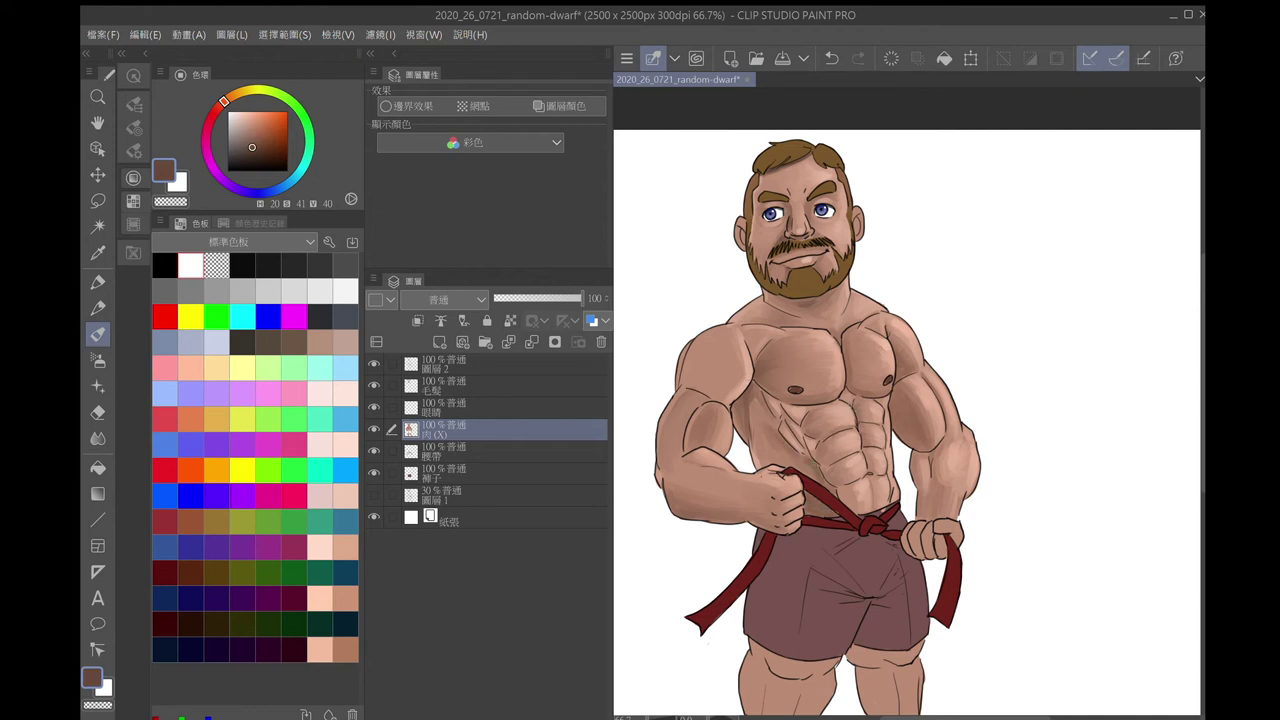
Blend light and brown skin tones over the lower abdomen above the belt
alt+click(866, 336)
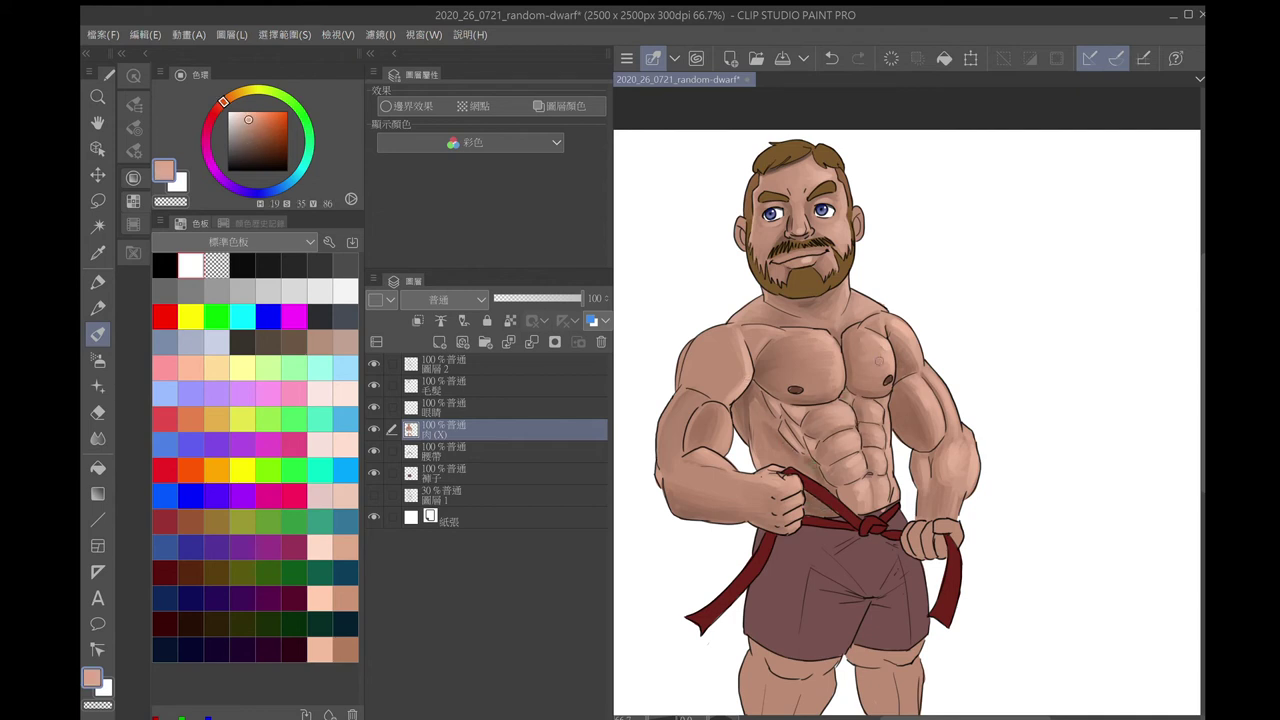
alt+click(845, 498)
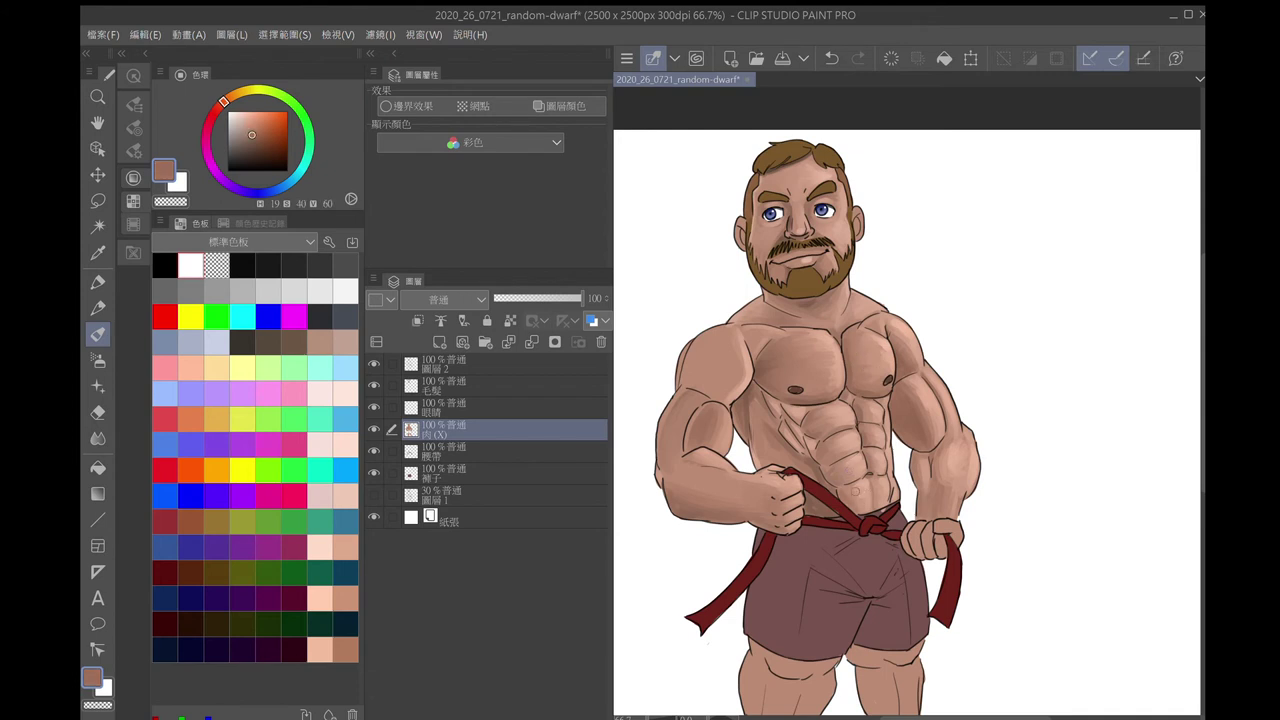
alt+click(816, 344)
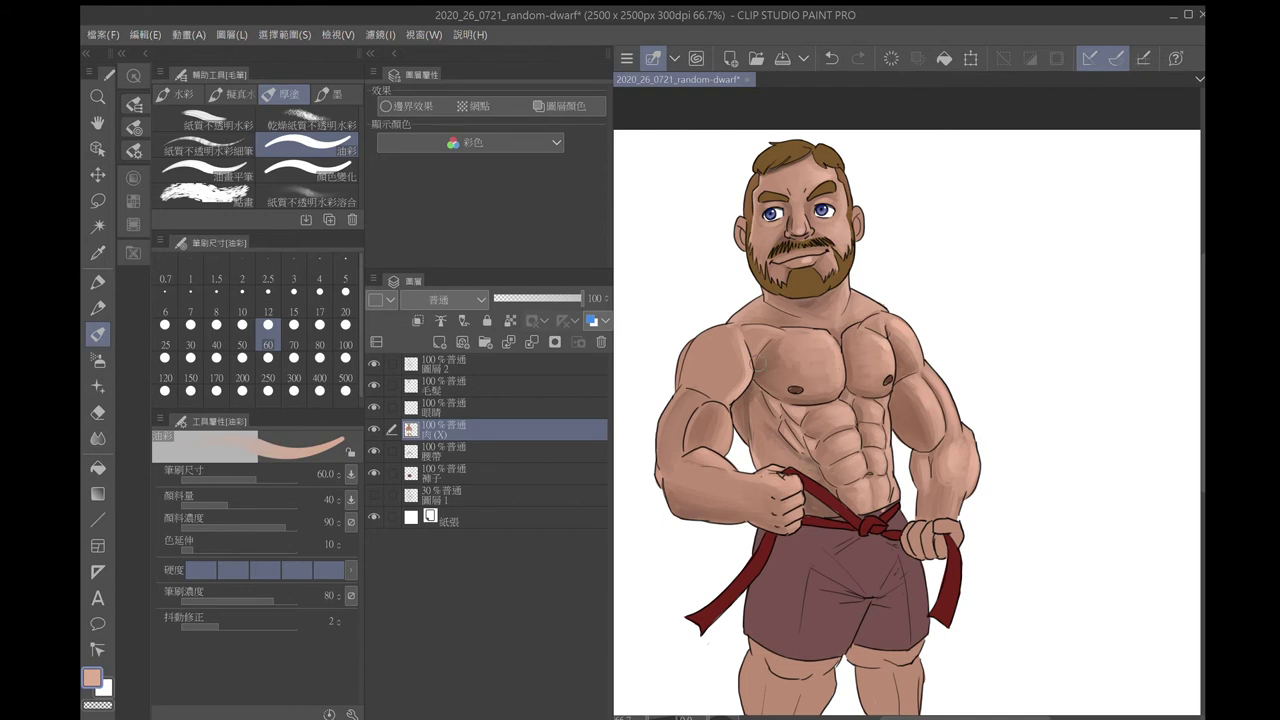
Shade the shin of the right-hand leg with brown using the 油彩 brush at size 60
mouse_move(830, 360)
mouse_down()
mouse_move(815, 170)
mouse_move(830, 168)
mouse_up()
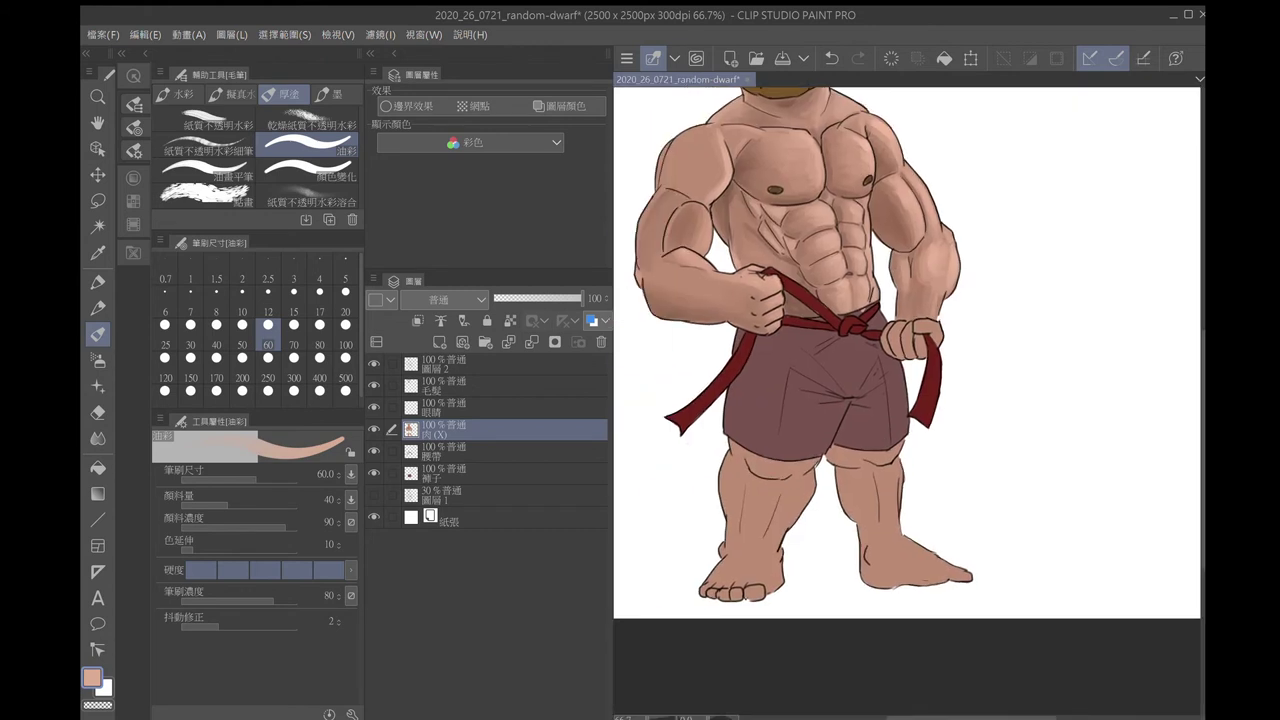
alt+click(735, 218)
alt+click(935, 565)
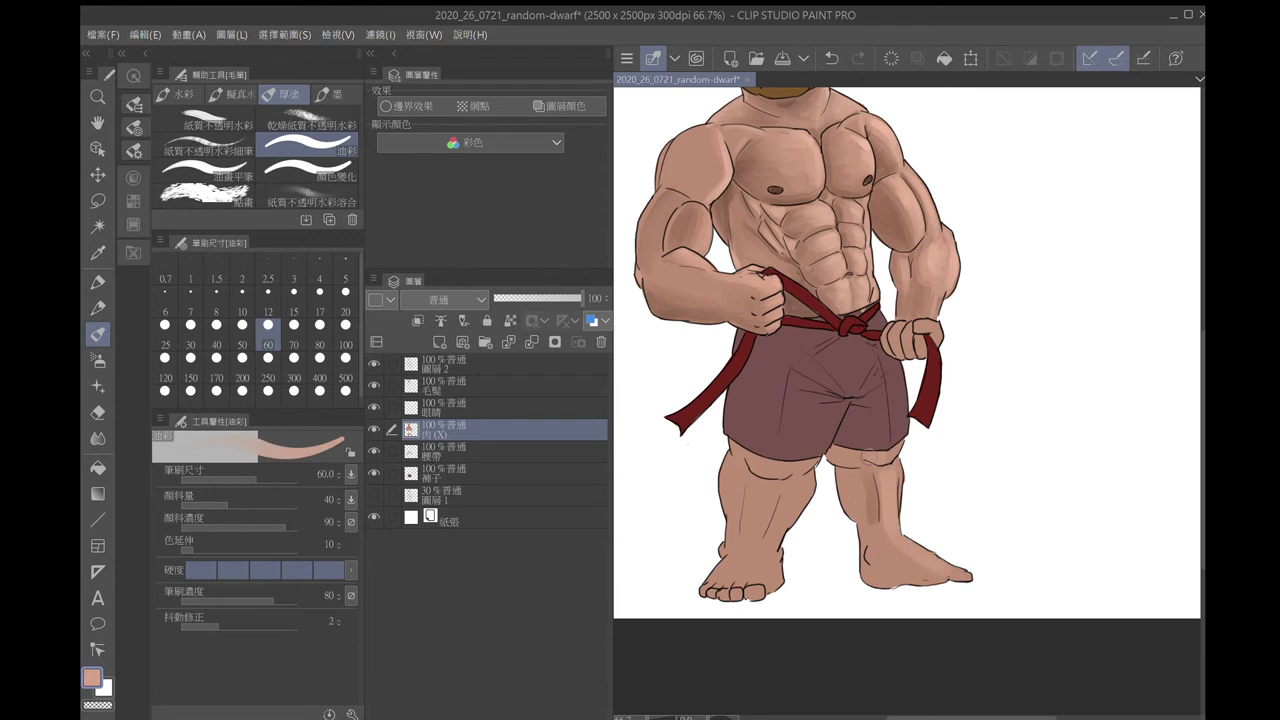
Move the skin layer 肉 below the 腰帶 and 褲子 layers and make it the active layer again
drag(440, 430, 440, 480)
click(445, 430)
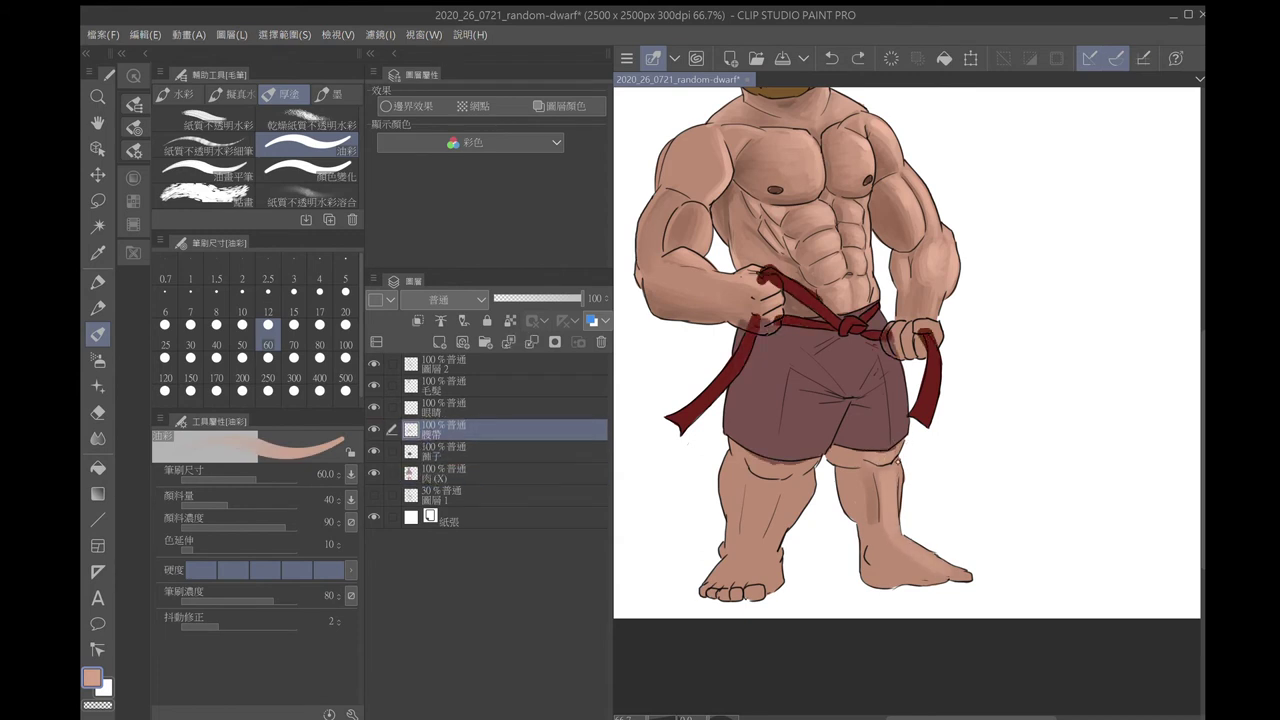
alt+click(848, 446)
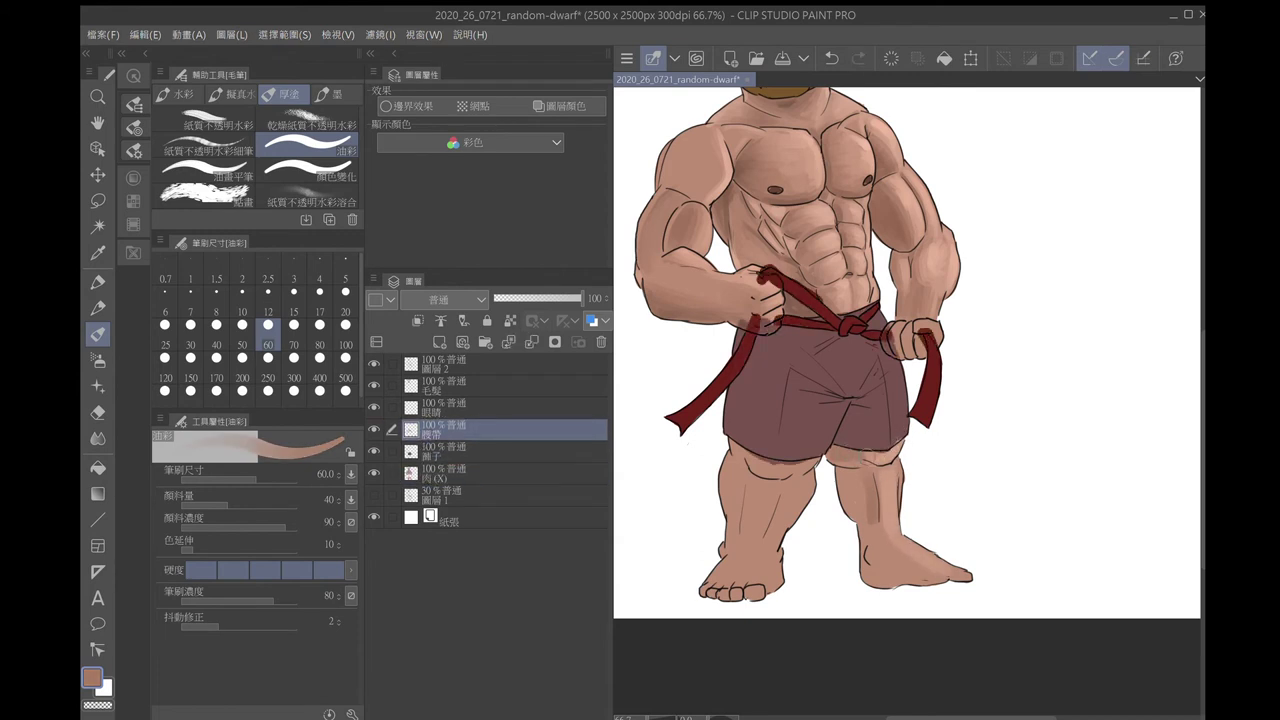
ctrl+shift+click(835, 445)
Highlight the top of the right-hand foot and the lower legs with sampled light skin tones
alt+click(888, 448)
alt+click(900, 546)
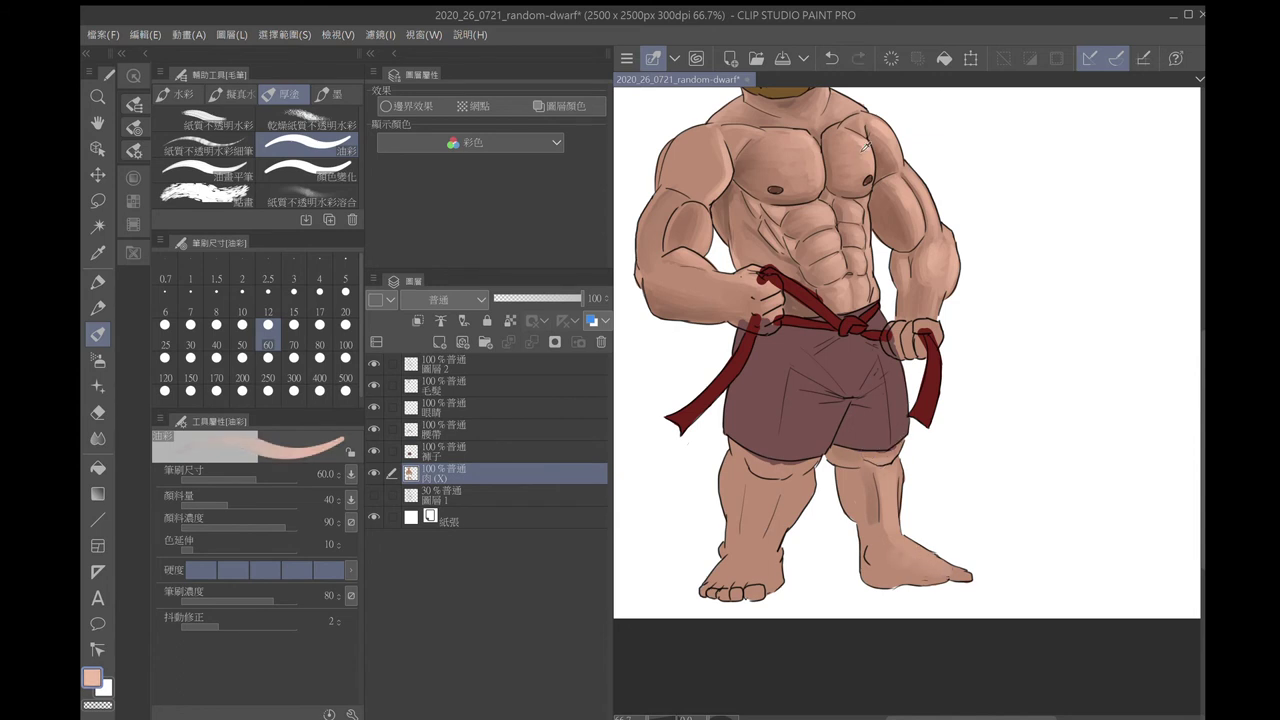
alt+click(936, 558)
alt+click(875, 538)
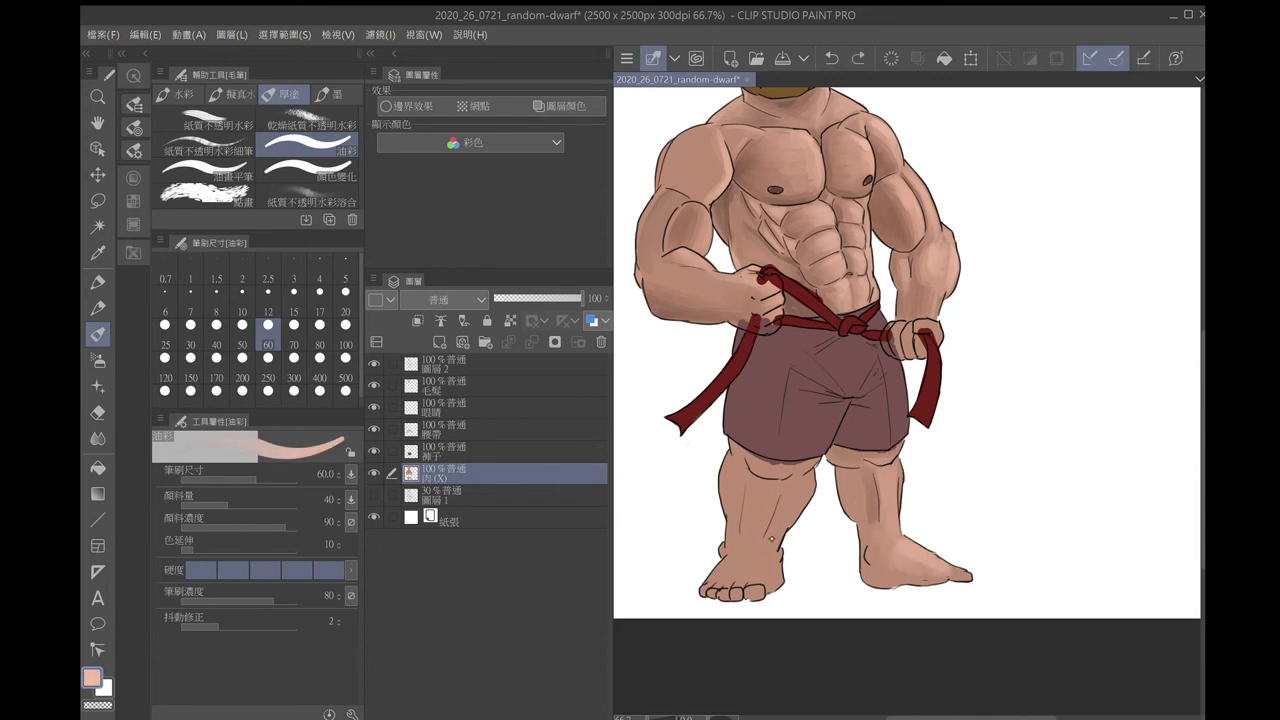
Reduce the brush size to 20, and blend brown and light tones along the inner calf of the left-hand leg
alt+click(791, 446)
key(bracketleft)
key(bracketleft)
key(bracketleft)
key(bracketleft)
key(bracketleft)
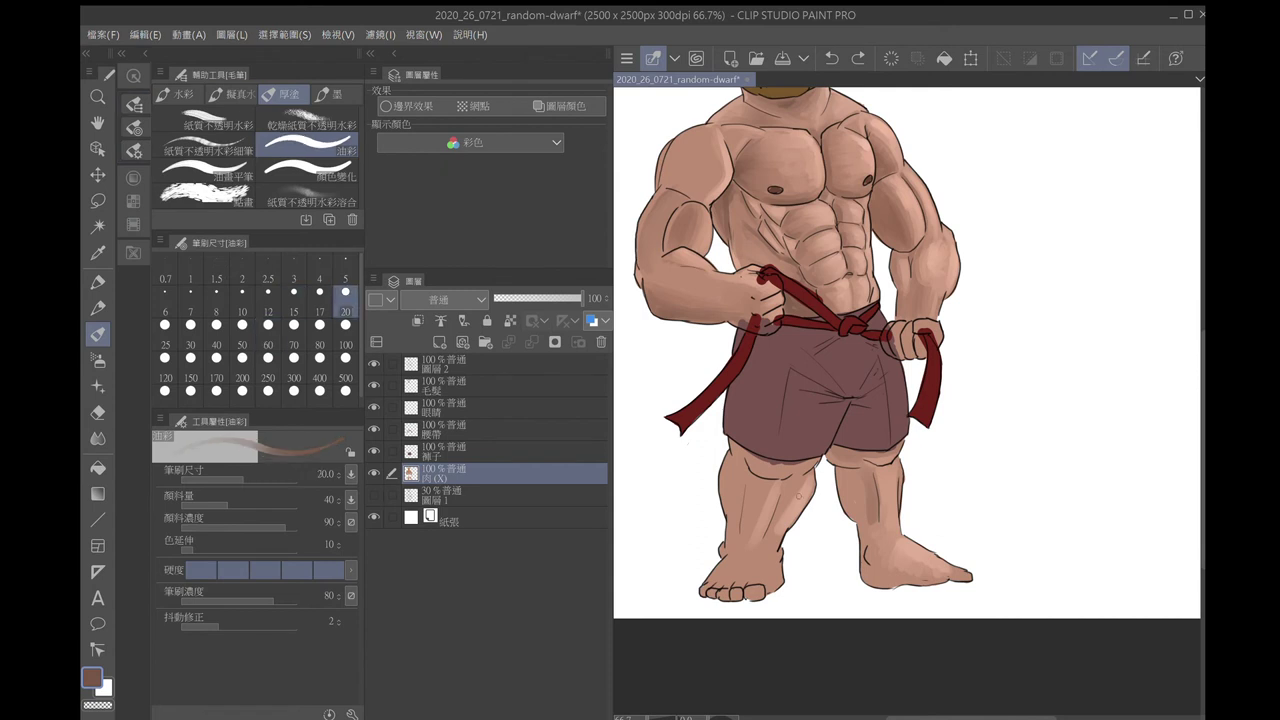
alt+click(782, 515)
alt+click(790, 497)
alt+click(788, 500)
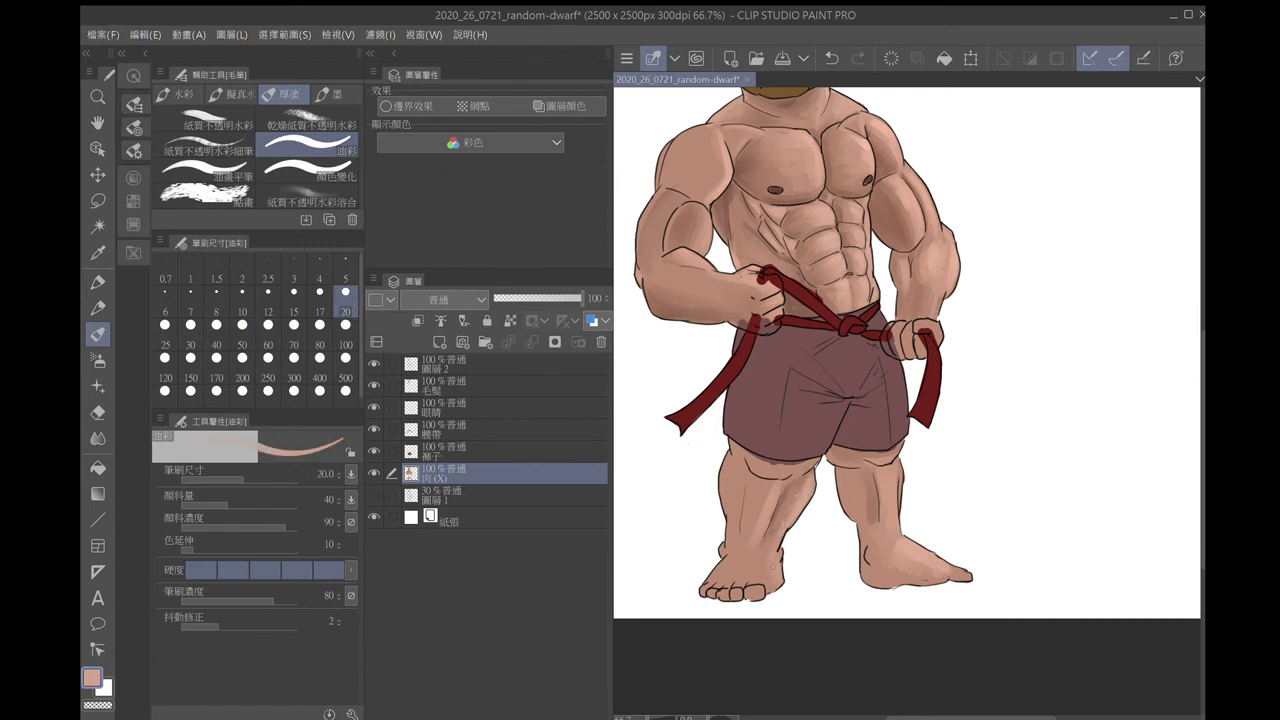
Undo the last highlight stroke, and shade the left-hand leg beneath the shorts' hem with sampled brown tones
alt+click(779, 572)
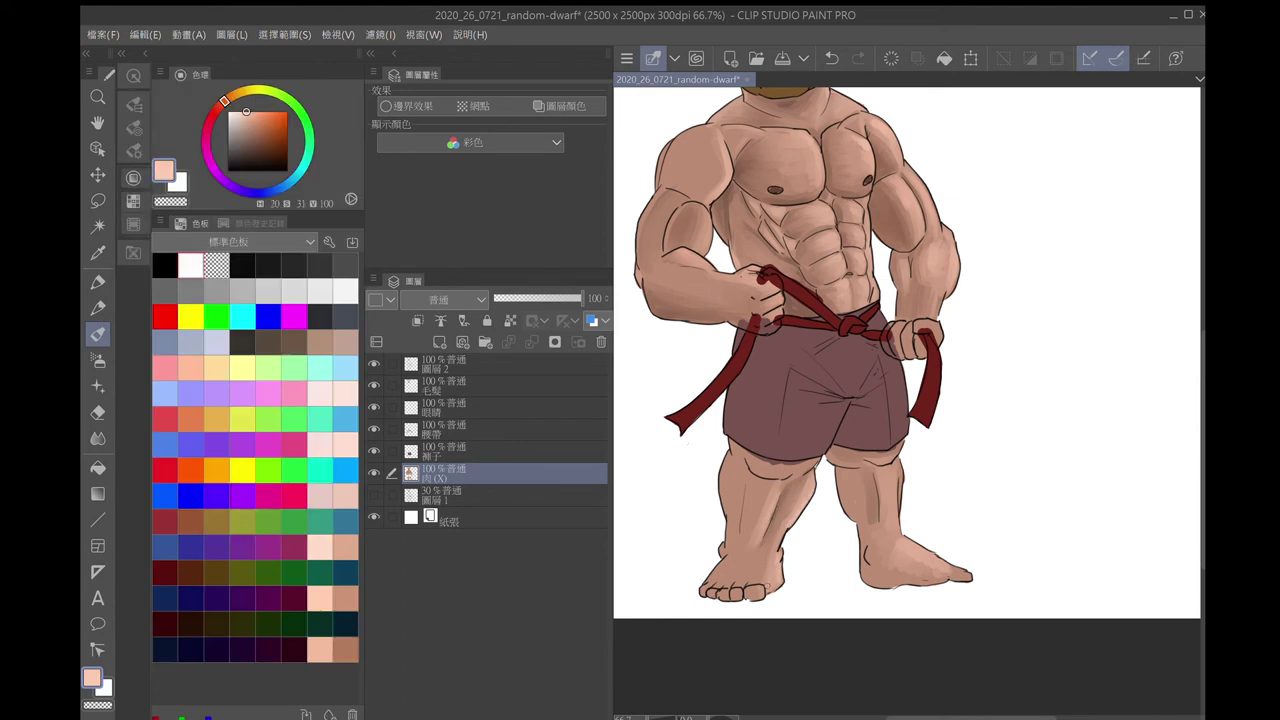
key(ctrl+z)
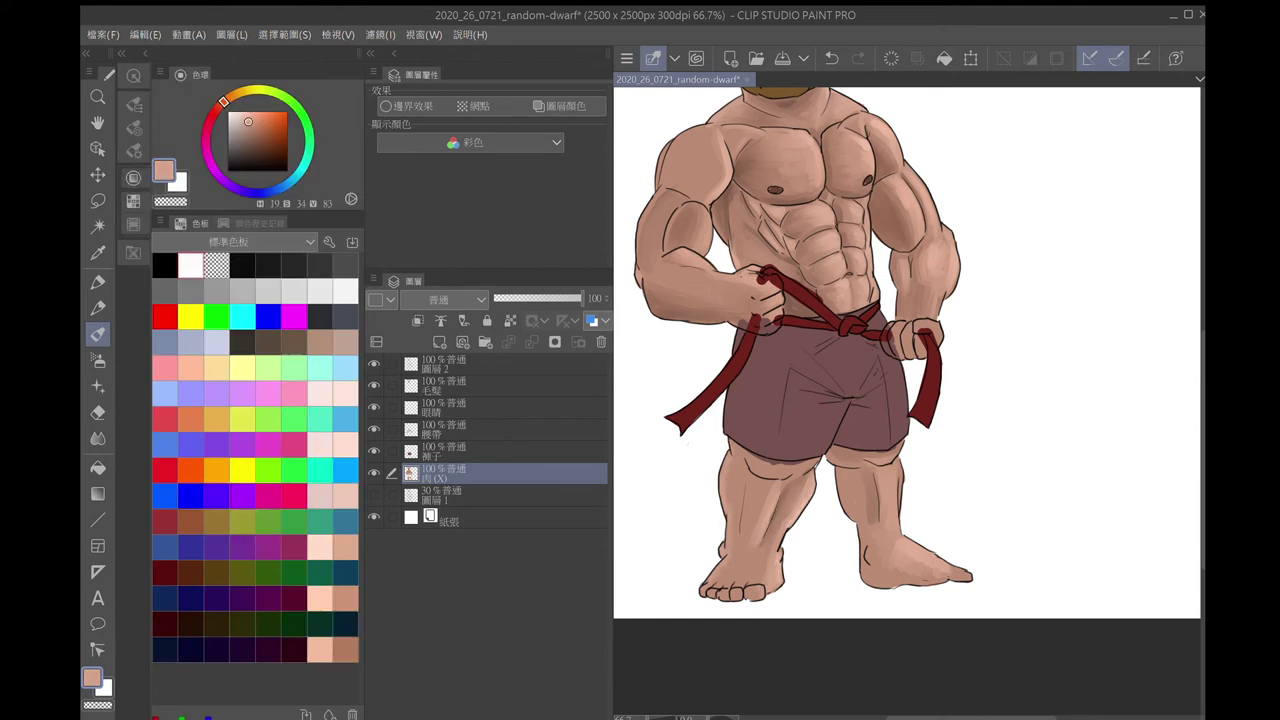
alt+click(782, 466)
alt+click(776, 514)
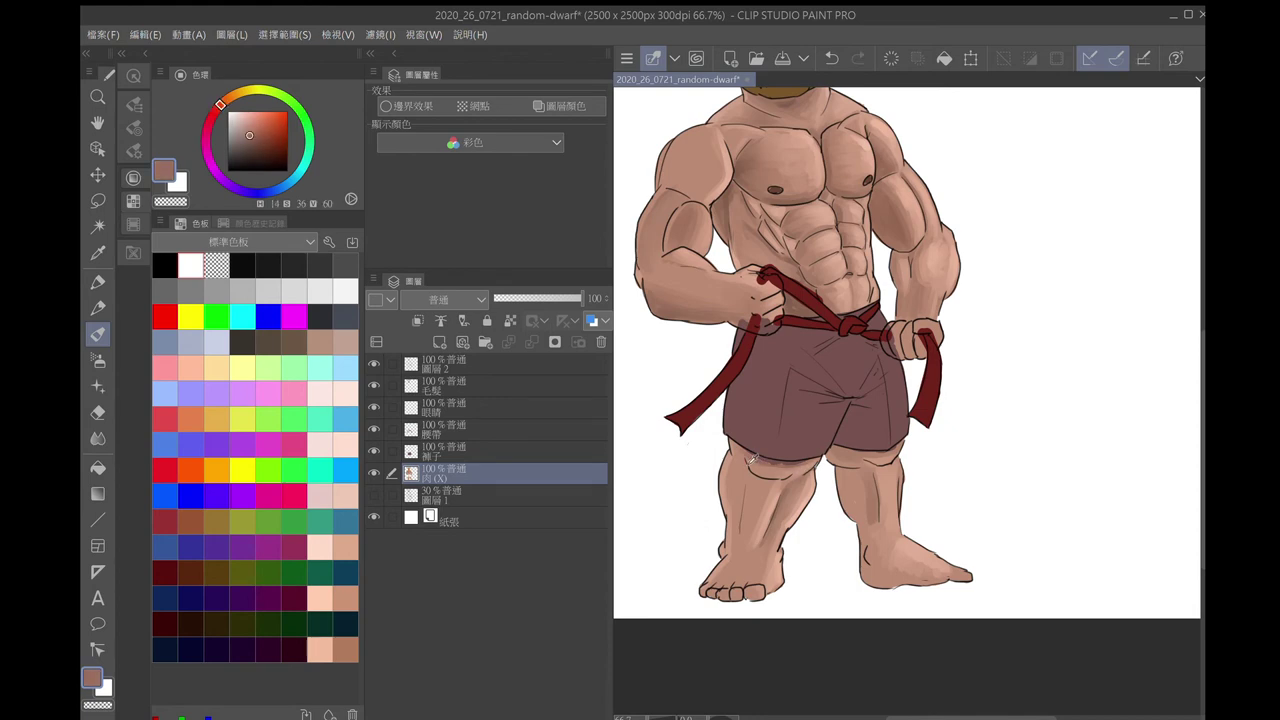
alt+click(776, 514)
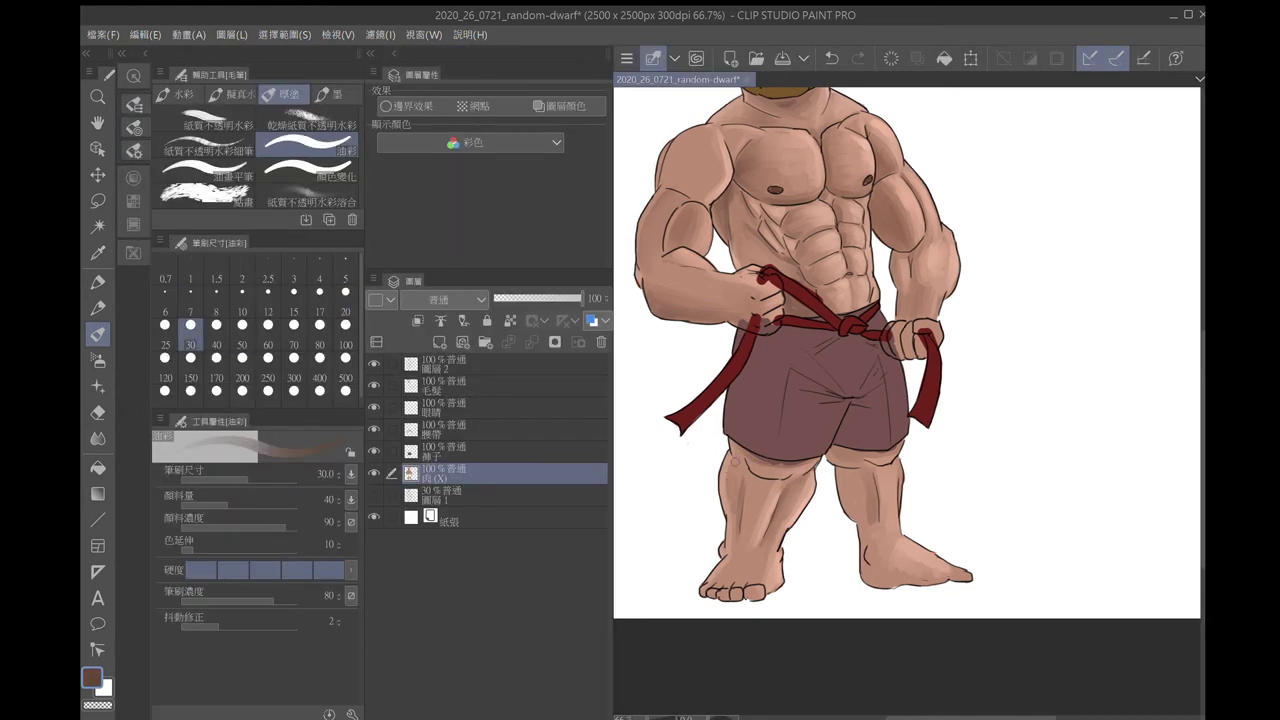
Set the brush size to 50, and blend sampled skin tones along the outer side of the left-hand lower leg
alt+click(738, 497)
key(bracketright)
key(bracketright)
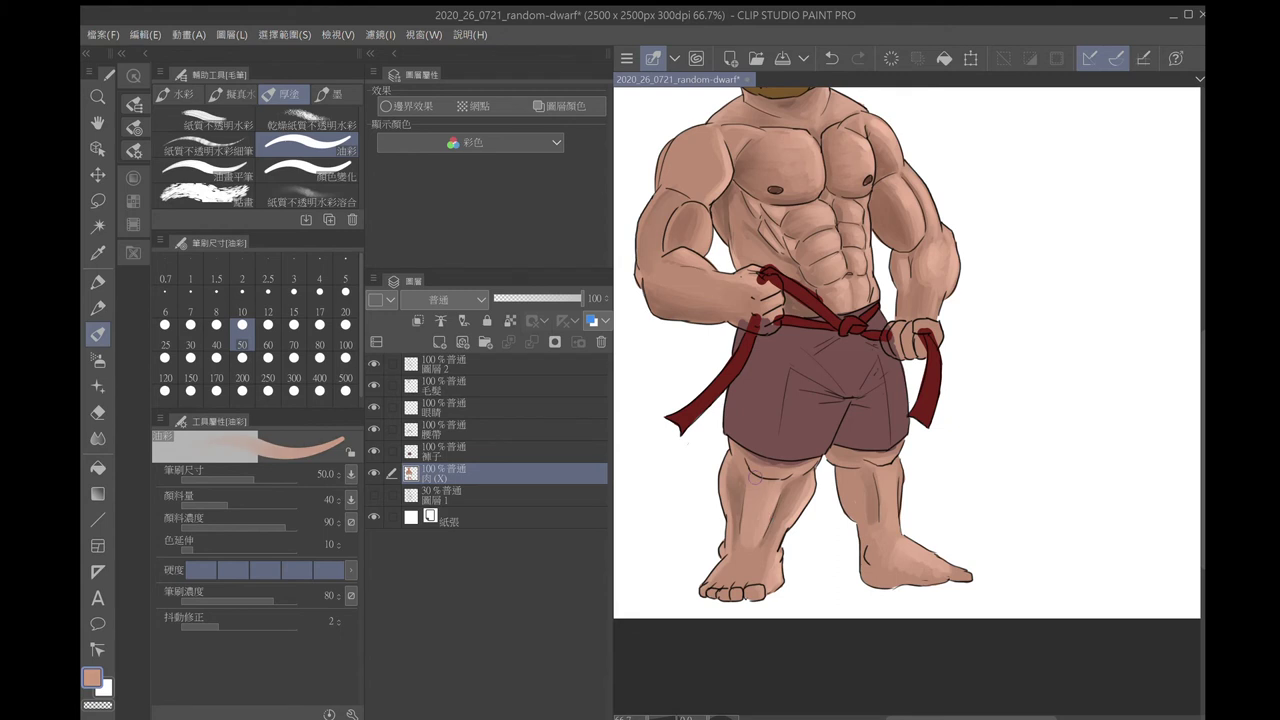
drag(731, 522, 734, 482)
alt+click(738, 555)
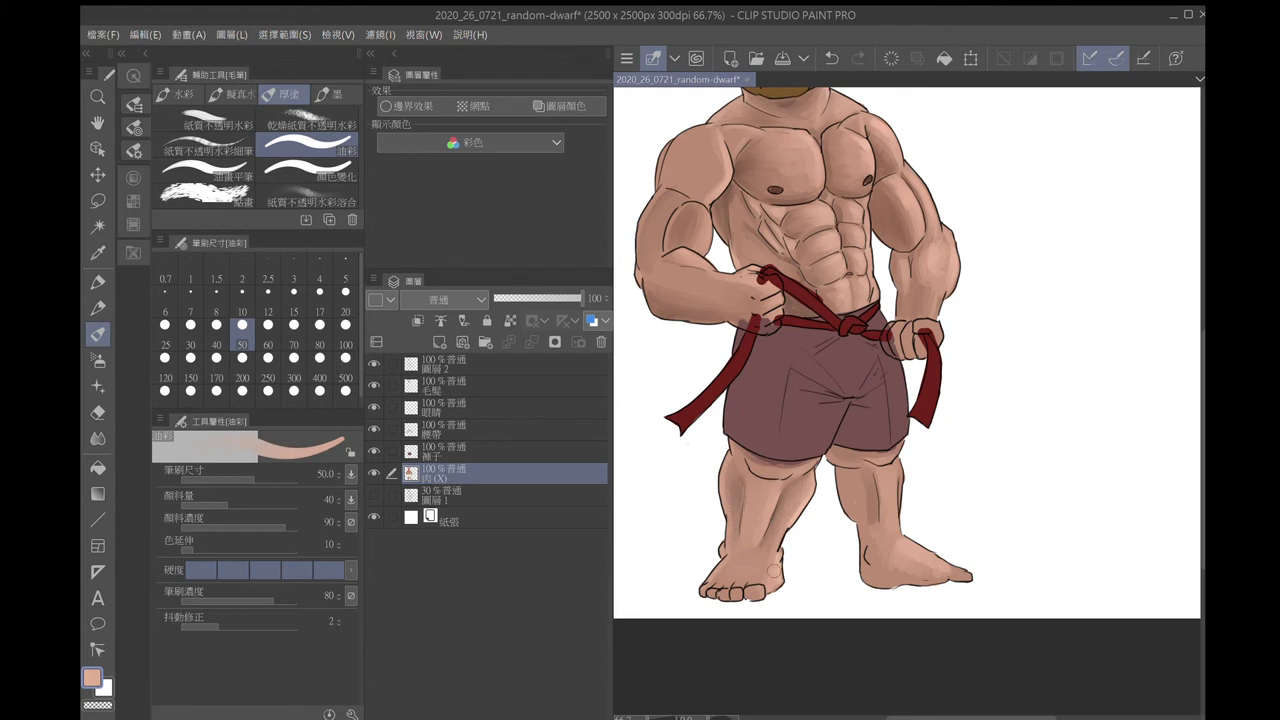
Blend brown and light skin tones over the right-hand leg and ankle, undo one stroke, and touch up the left-hand knee
alt+click(876, 575)
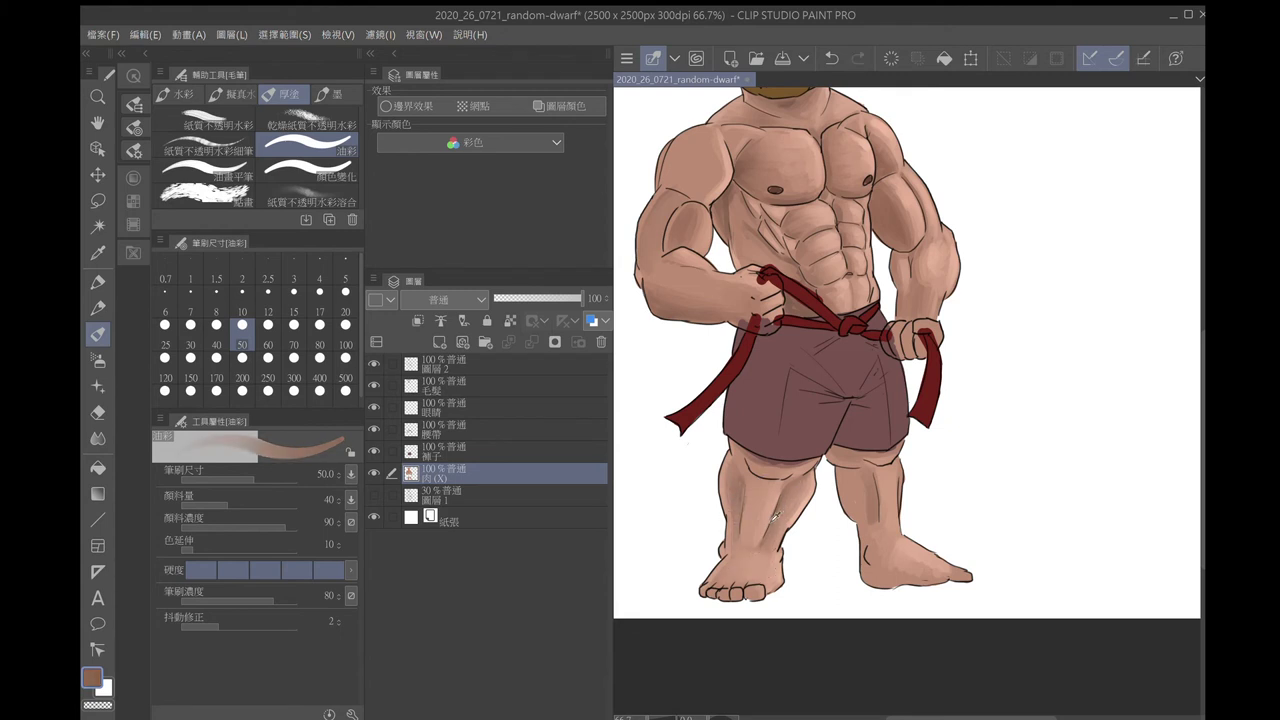
alt+click(902, 569)
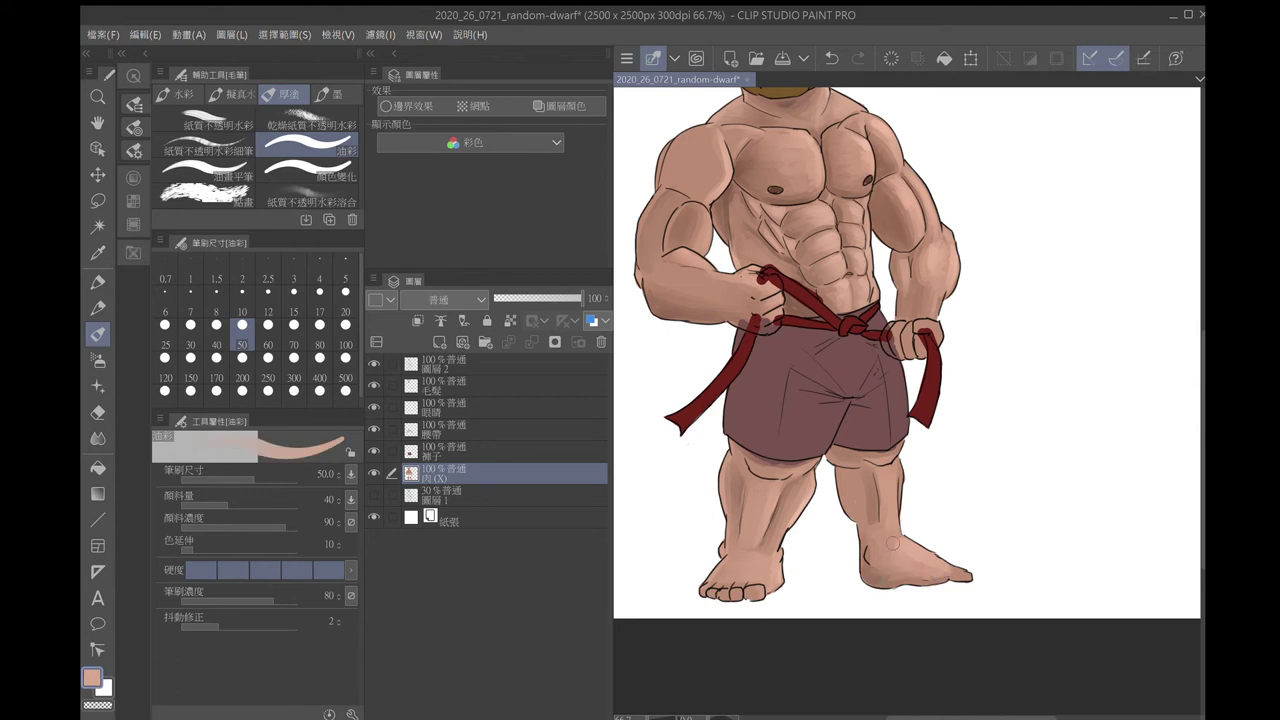
drag(847, 507, 846, 486)
key(ctrl+z)
drag(758, 478, 778, 468)
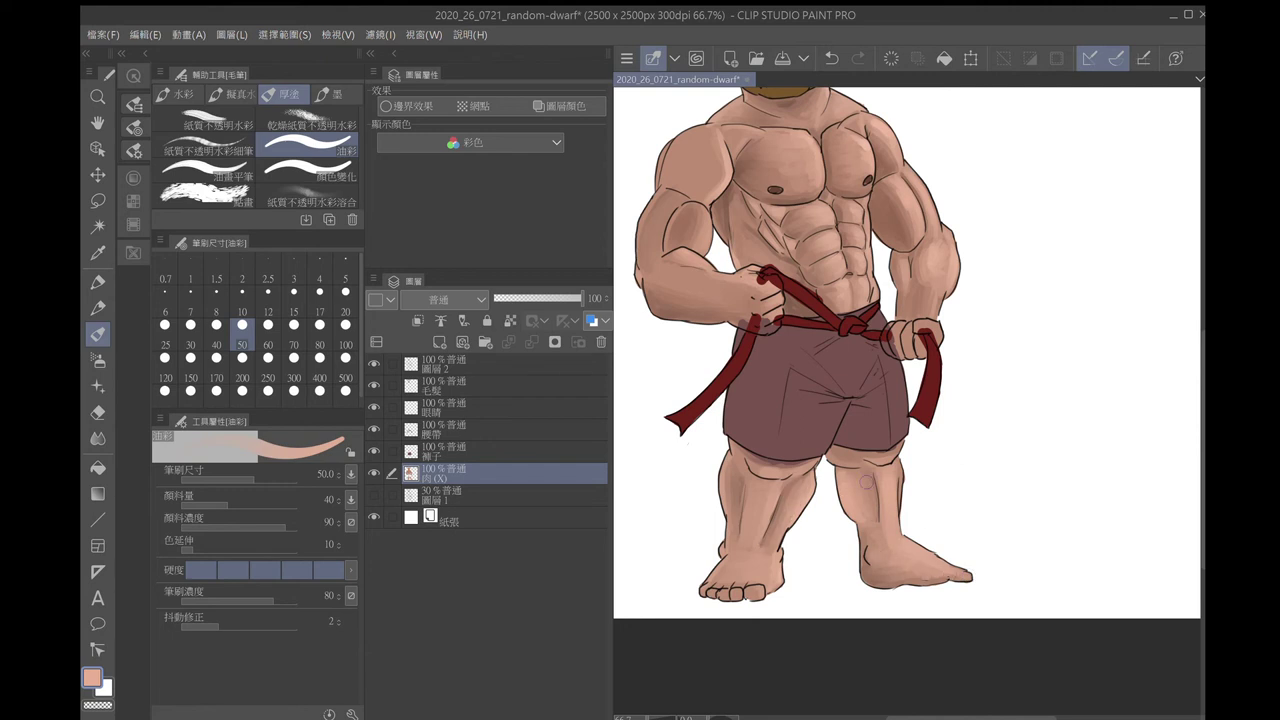
Move the skin layer 肉 back above the 腰帶 and 褲子 layers, and erase the skin paint overlapping the shorts and belt
drag(440, 451, 440, 483)
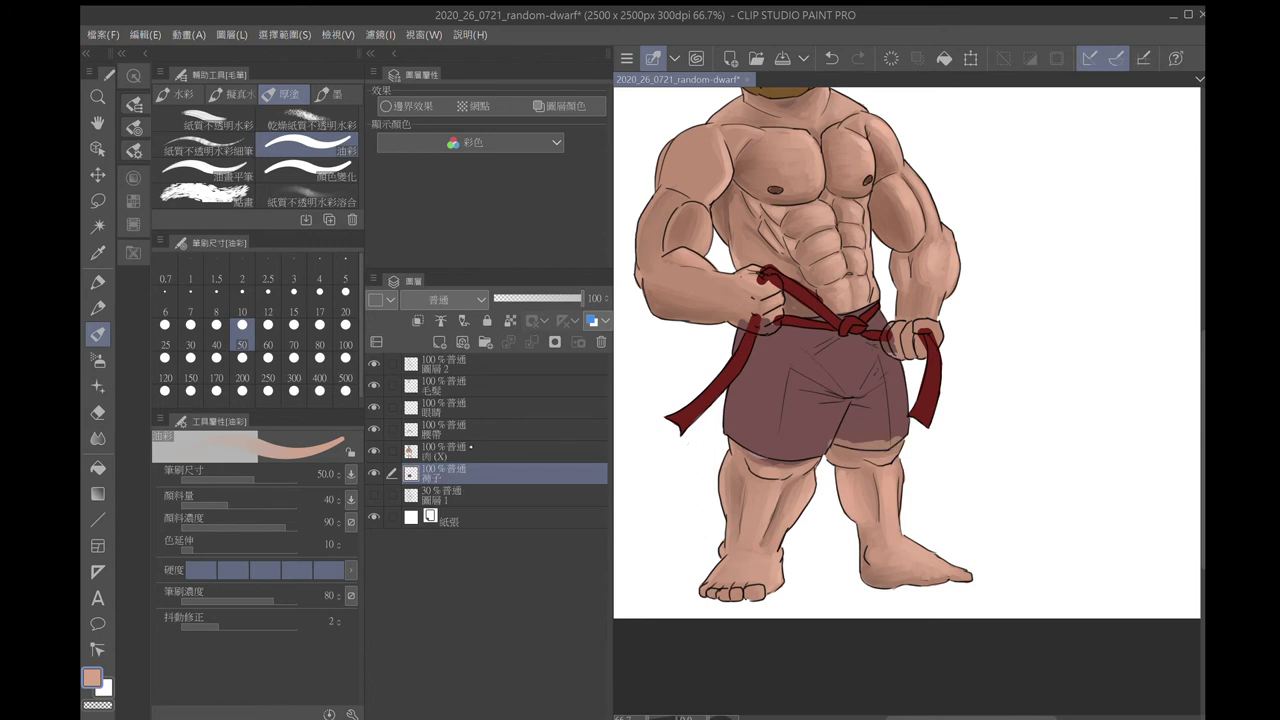
drag(440, 429, 440, 483)
key(e)
click(440, 429)
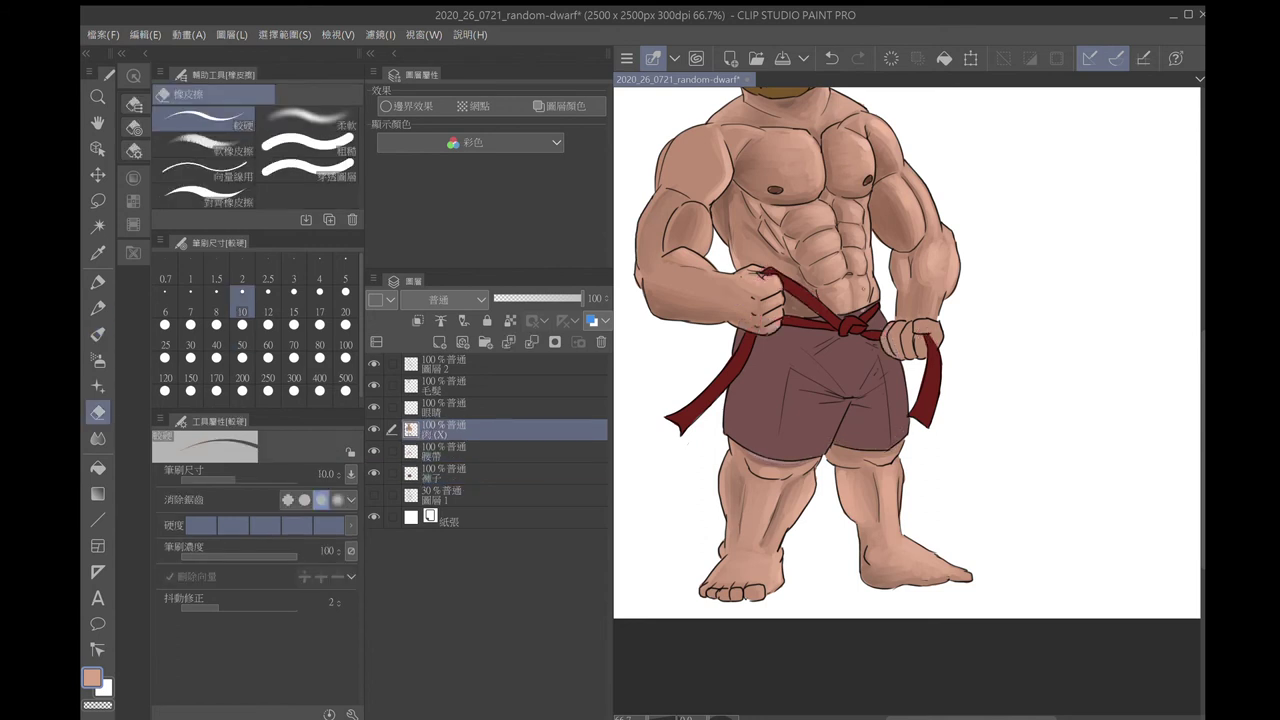
Blend sampled brown and light skin tones over the right-hand leg beneath the shorts' hem with the size 50 oil brush
key(b)
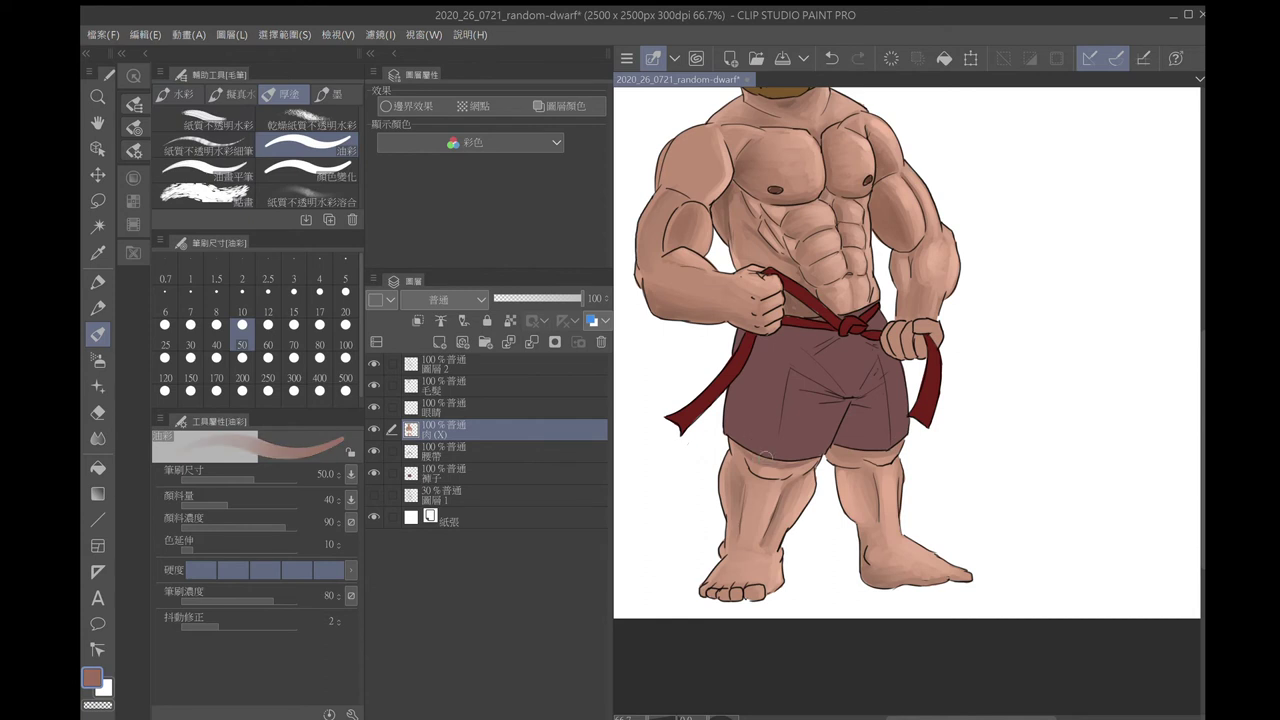
alt+click(818, 430)
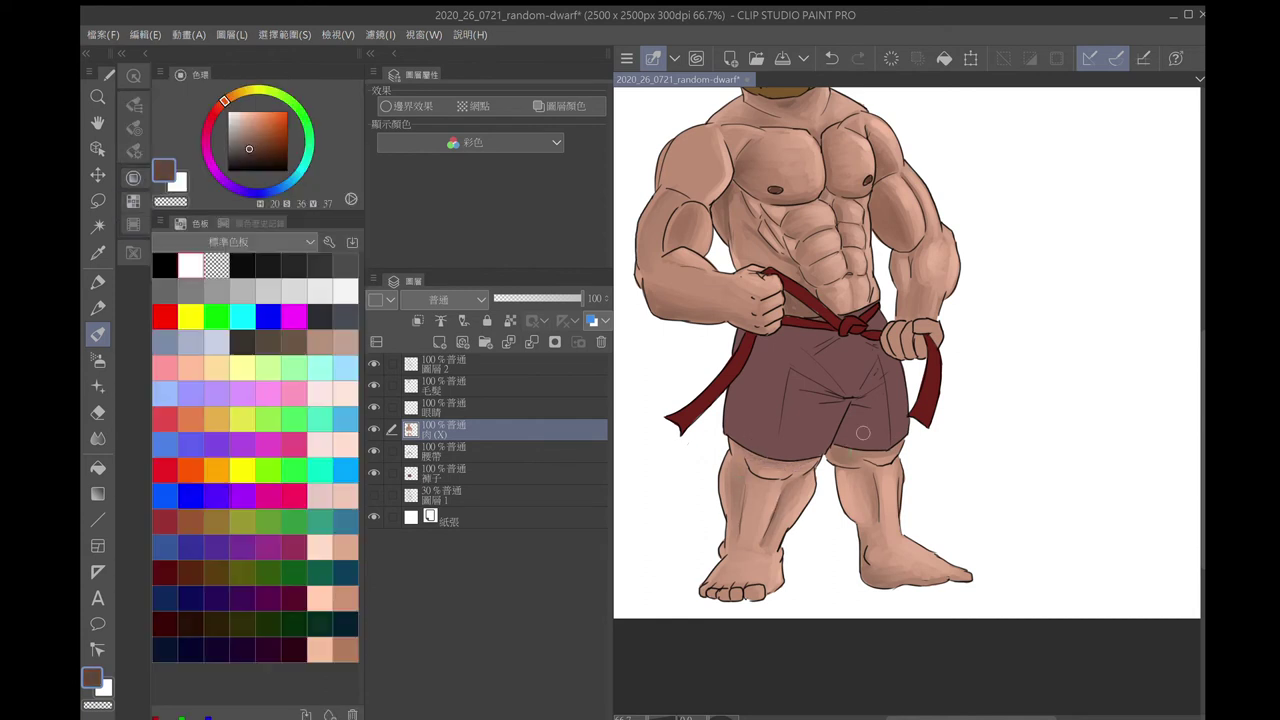
alt+click(852, 483)
alt+click(858, 445)
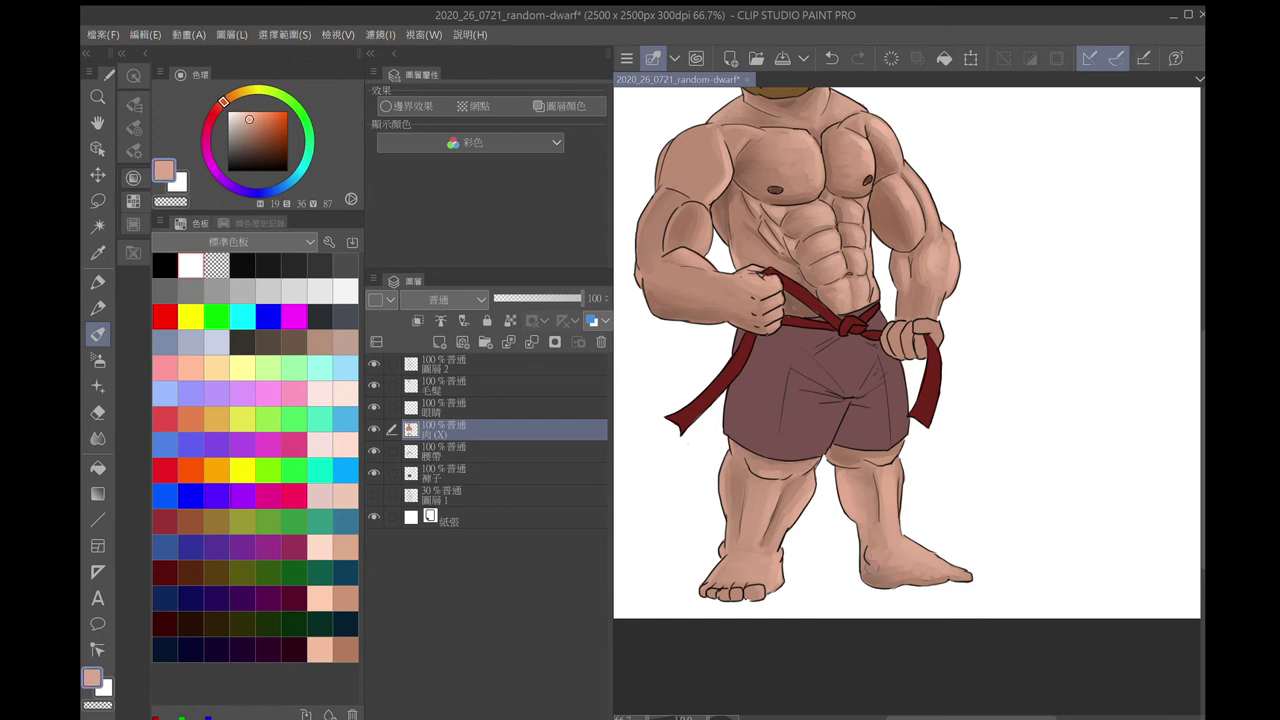
alt+click(862, 463)
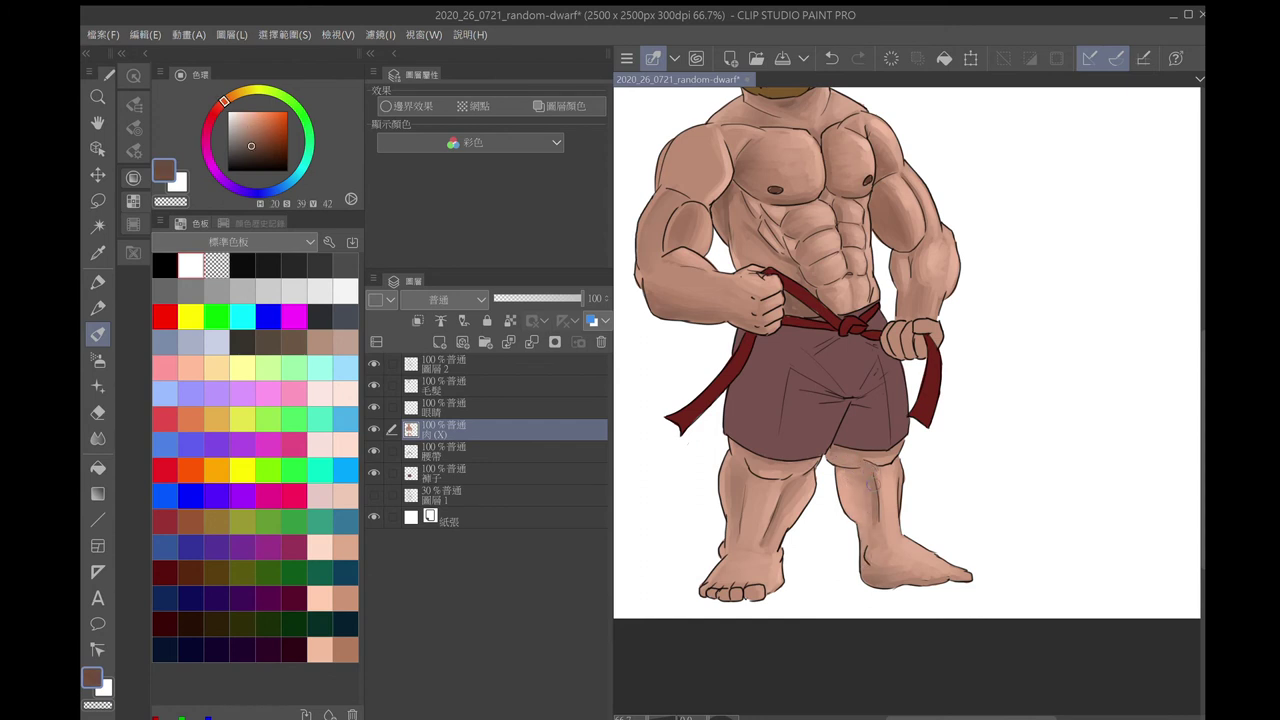
alt+click(894, 467)
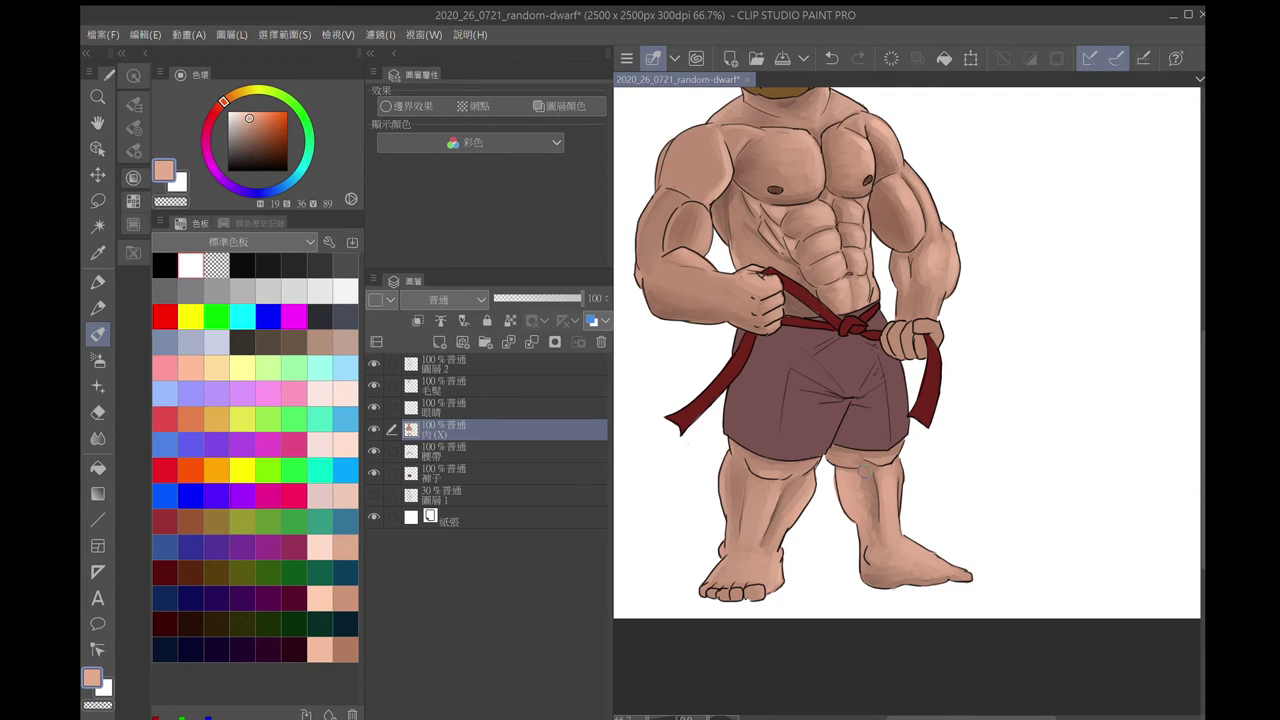
Blend sampled skin tones over the left-hand shoulder and upper arm, and touch up the highlights on both arms
alt+click(648, 254)
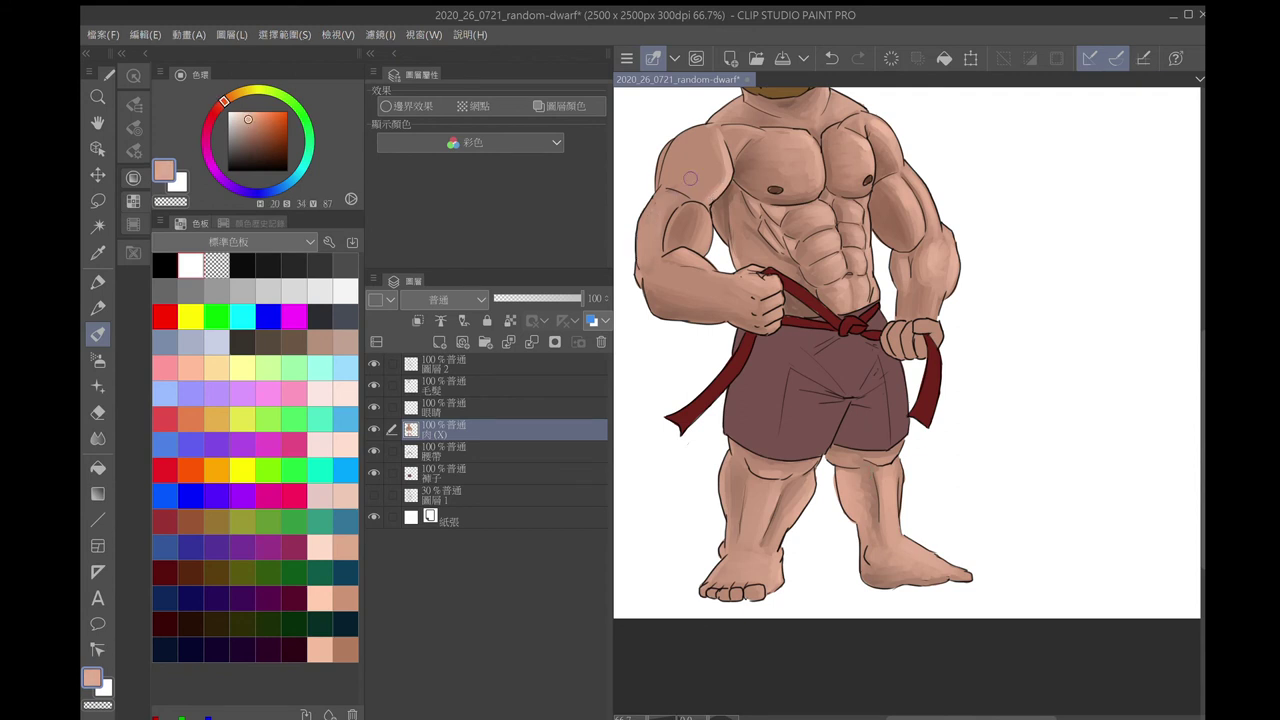
alt+click(717, 140)
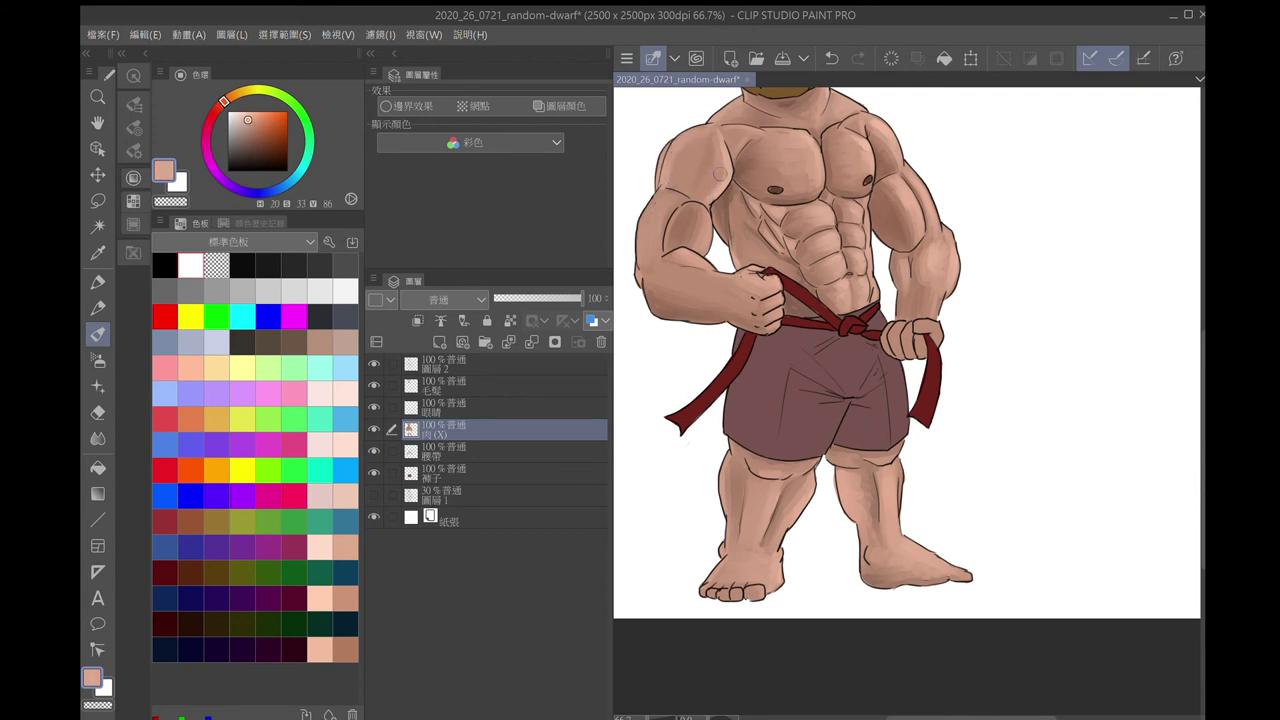
alt+click(672, 180)
alt+click(668, 167)
alt+click(682, 166)
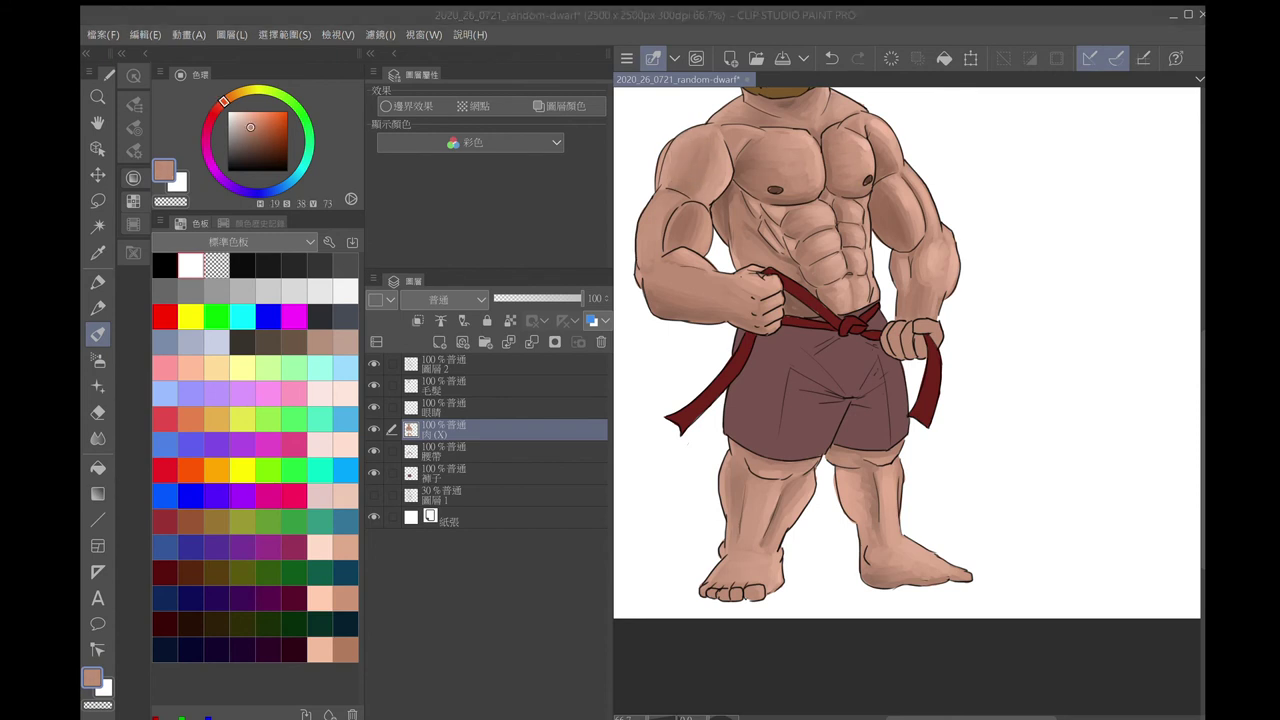
alt+click(895, 190)
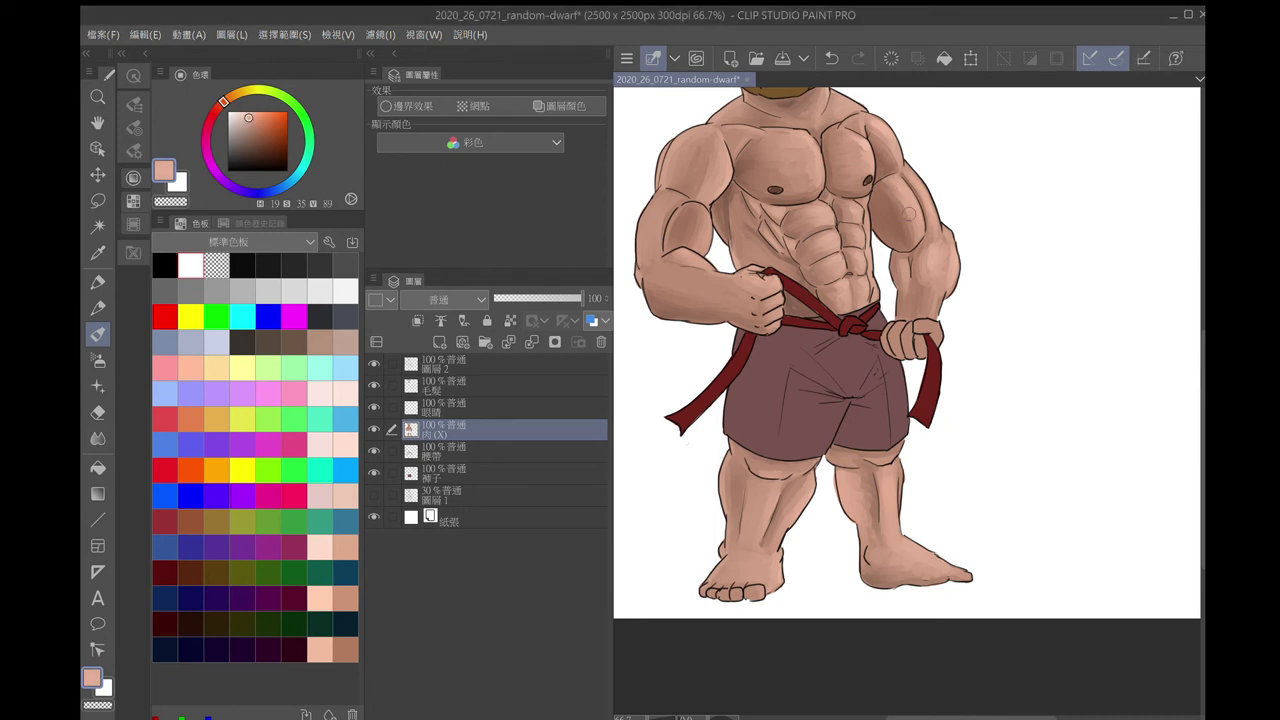
drag(648, 216, 642, 266)
Blend sampled skin tones down the left-hand lower leg, and add a light highlight along the calf
alt+click(727, 476)
alt+click(731, 498)
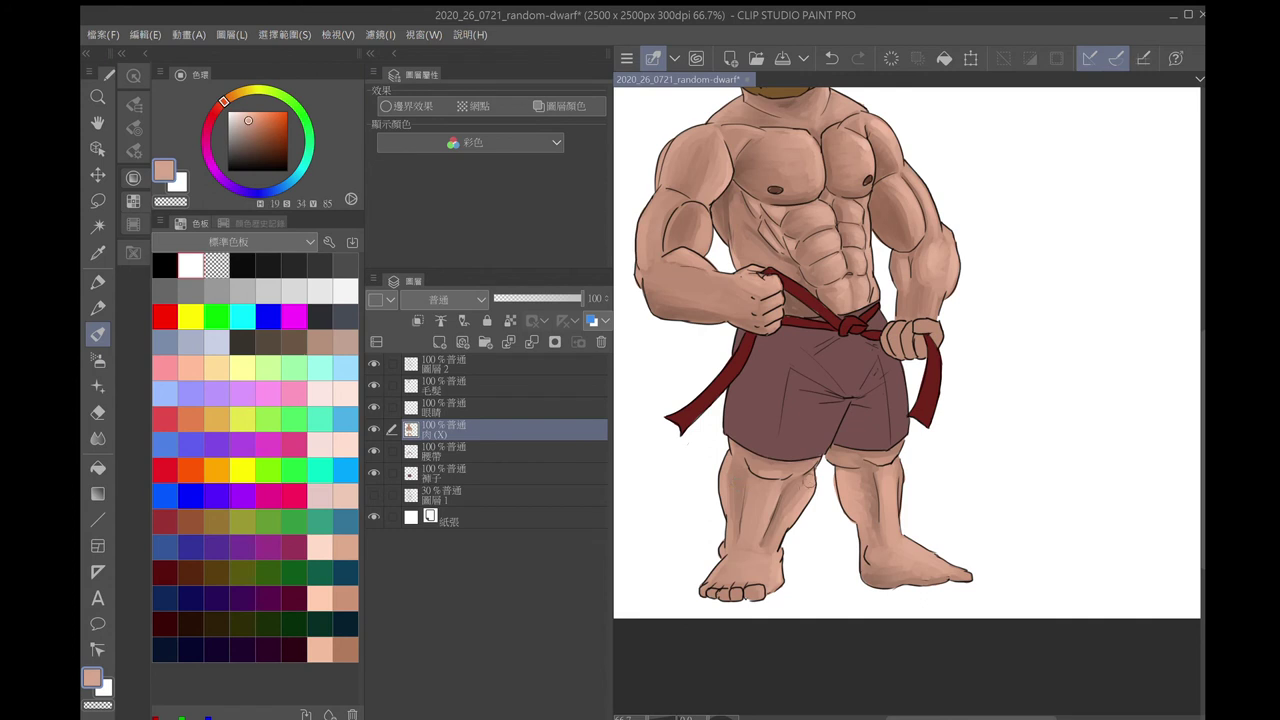
alt+click(772, 515)
alt+click(775, 582)
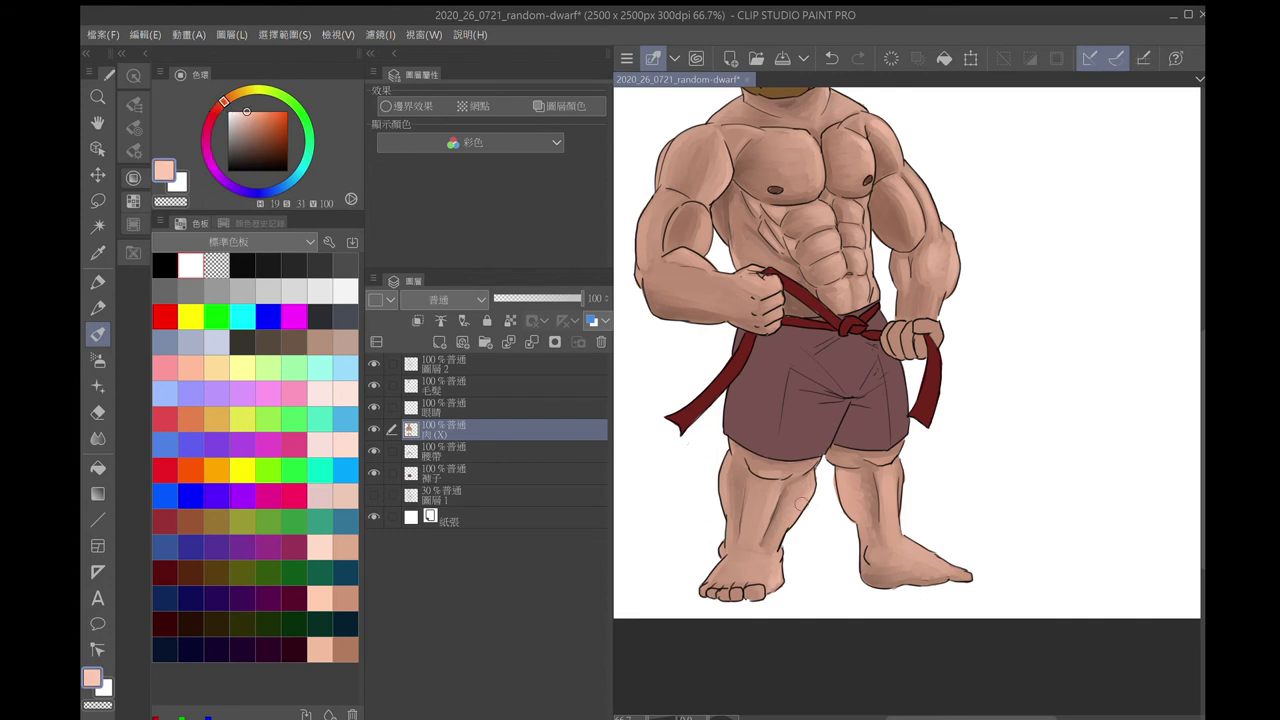
Shade the left-hand arm around the biceps and elbow with sampled brown skin tones
drag(938, 253, 963, 403)
alt+click(700, 408)
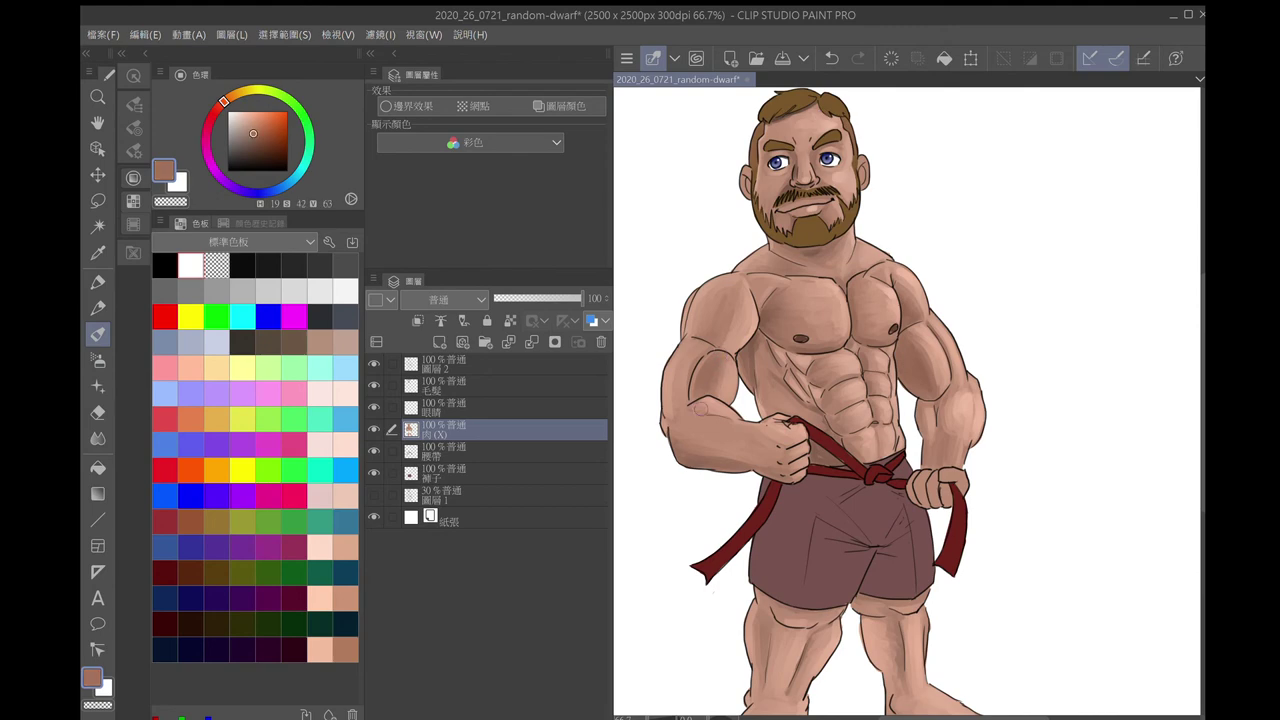
alt+click(765, 367)
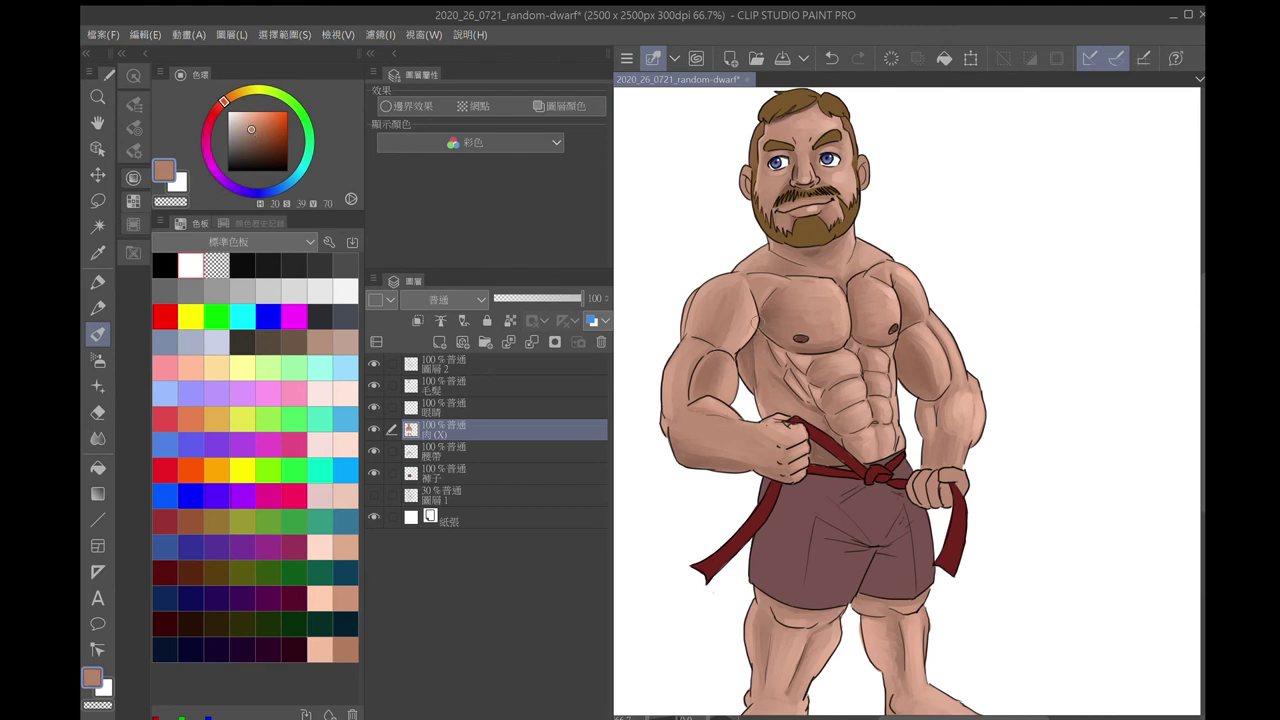
Set the brush size to 17, highlight the cheeks in pale pink, and shade the brow and nose with sampled browns
scroll(907, 400, up, 5)
click(133, 103)
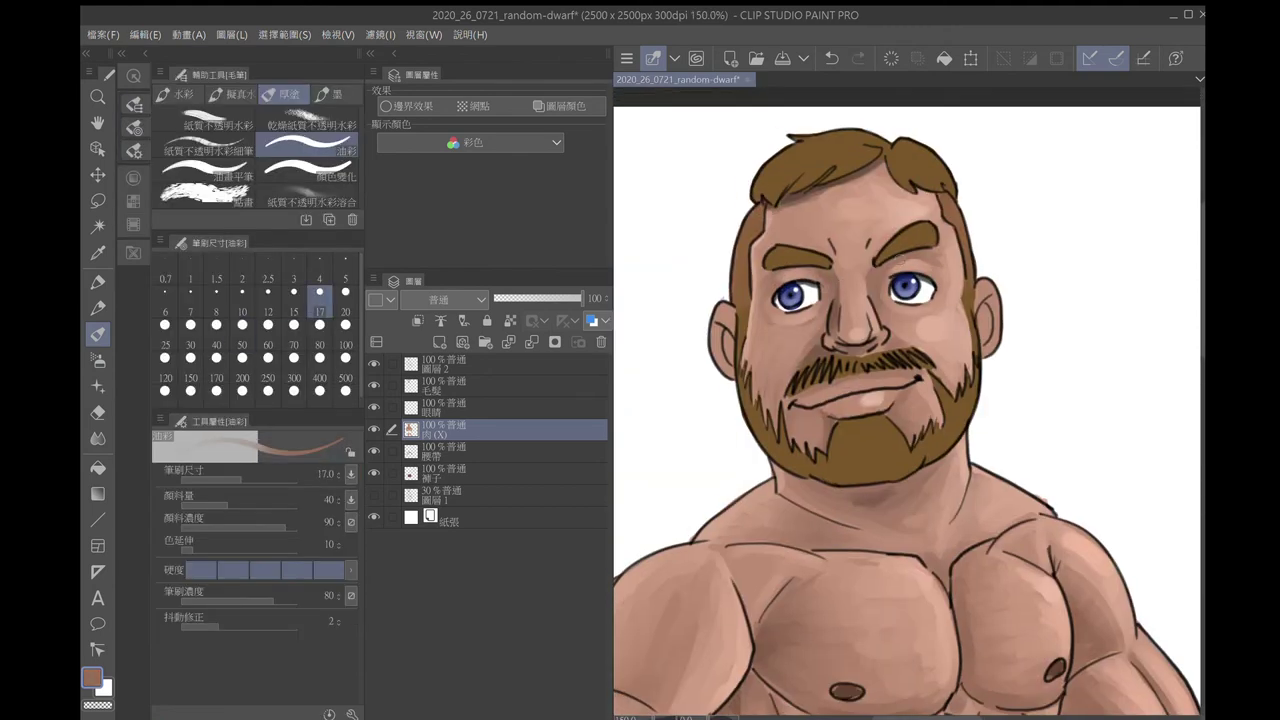
click(133, 177)
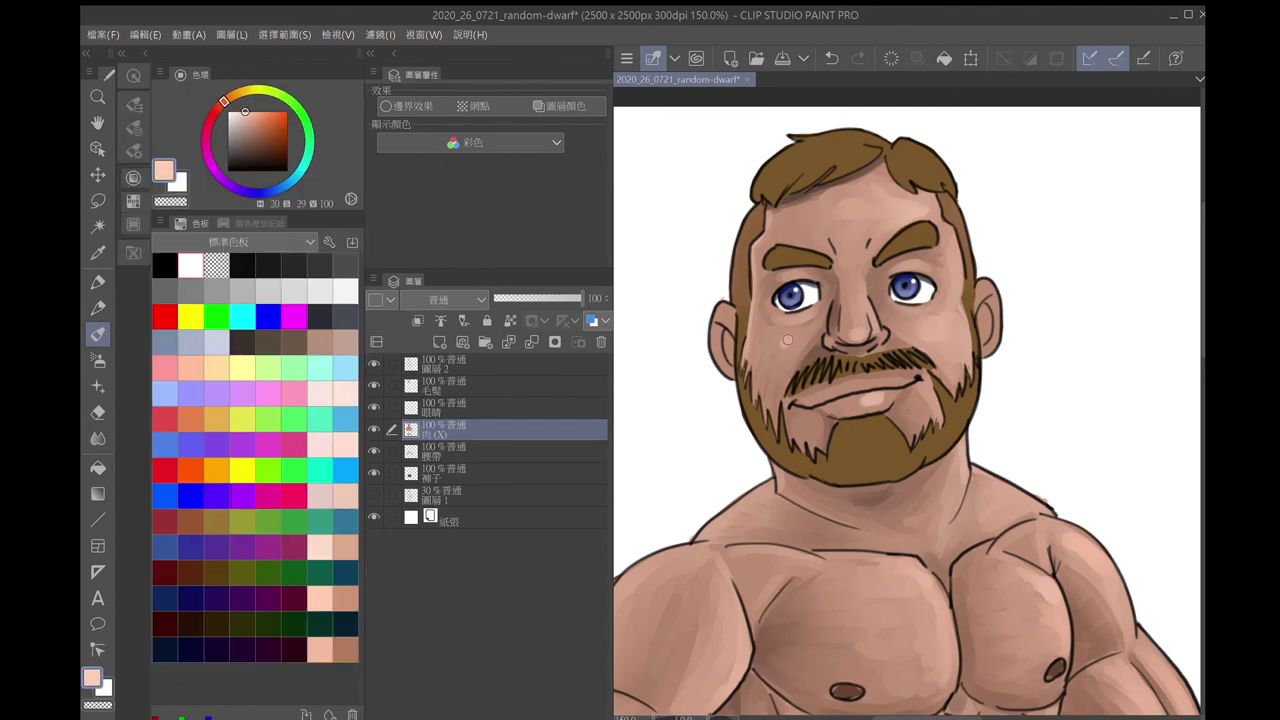
alt+click(938, 318)
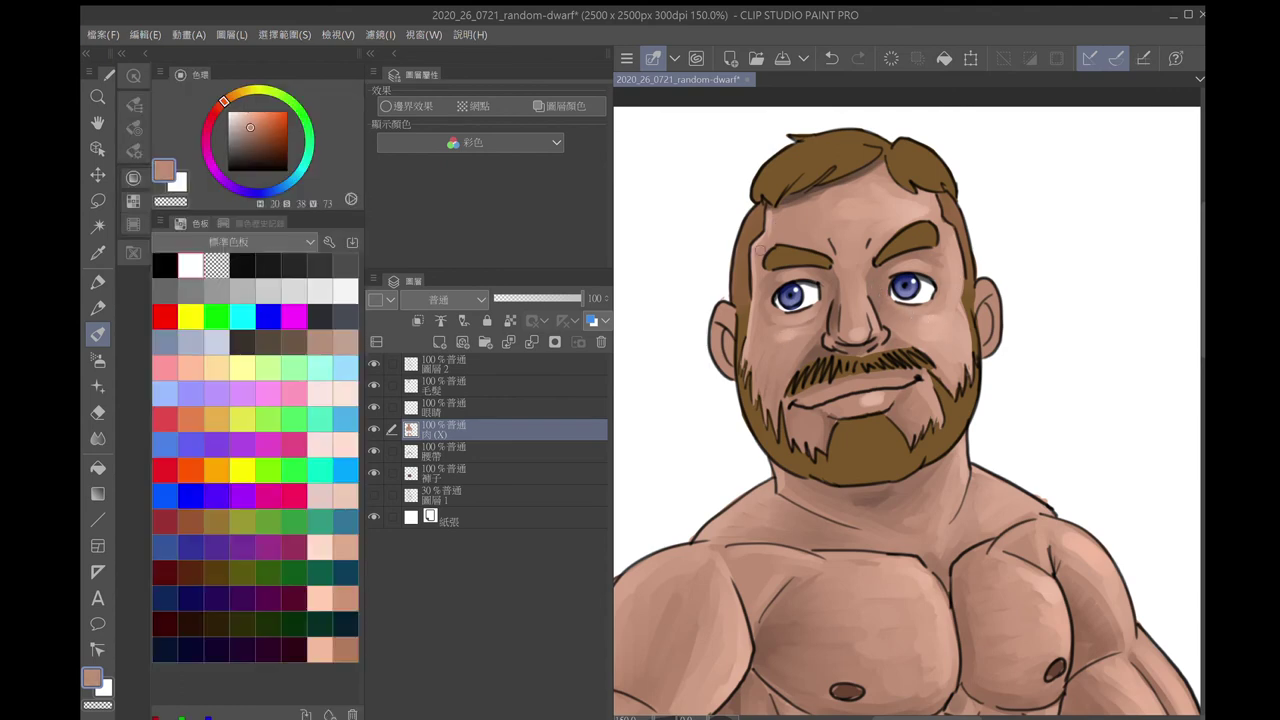
alt+click(807, 256)
alt+click(852, 287)
alt+click(834, 313)
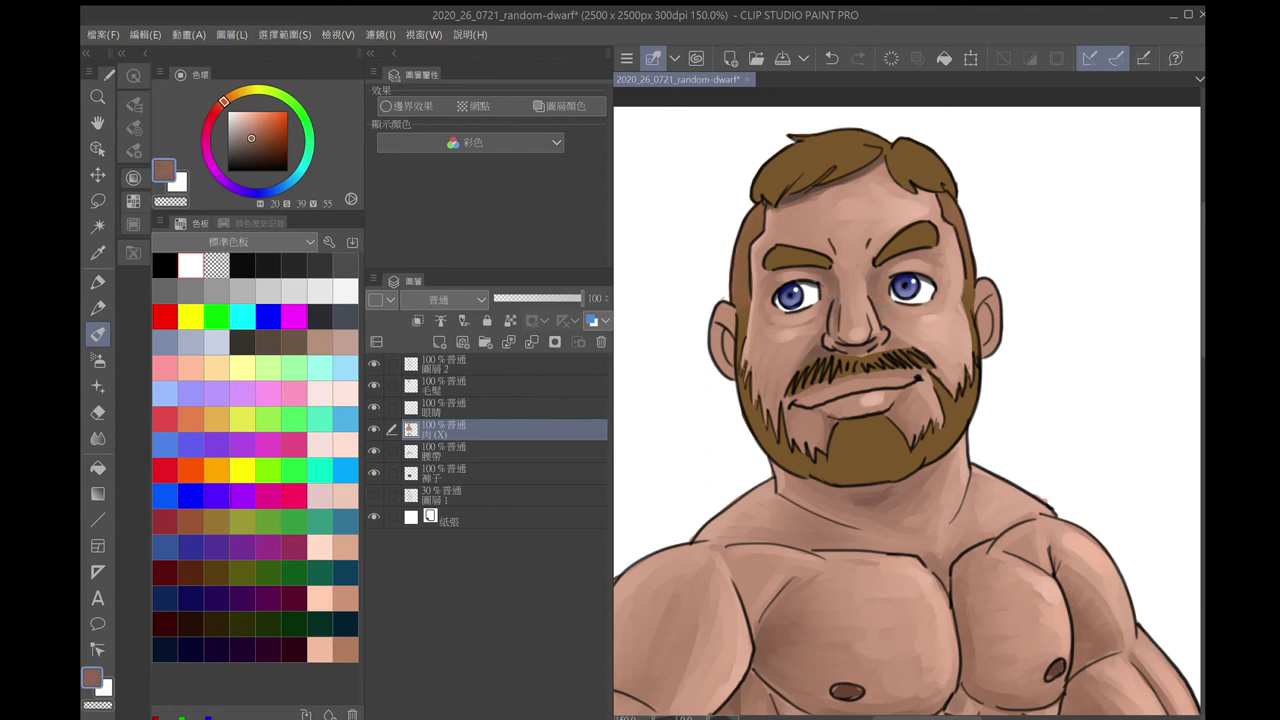
Blend sampled skin tones around the right-hand eye and the lips, and undo the last stroke
alt+click(954, 266)
alt+click(897, 309)
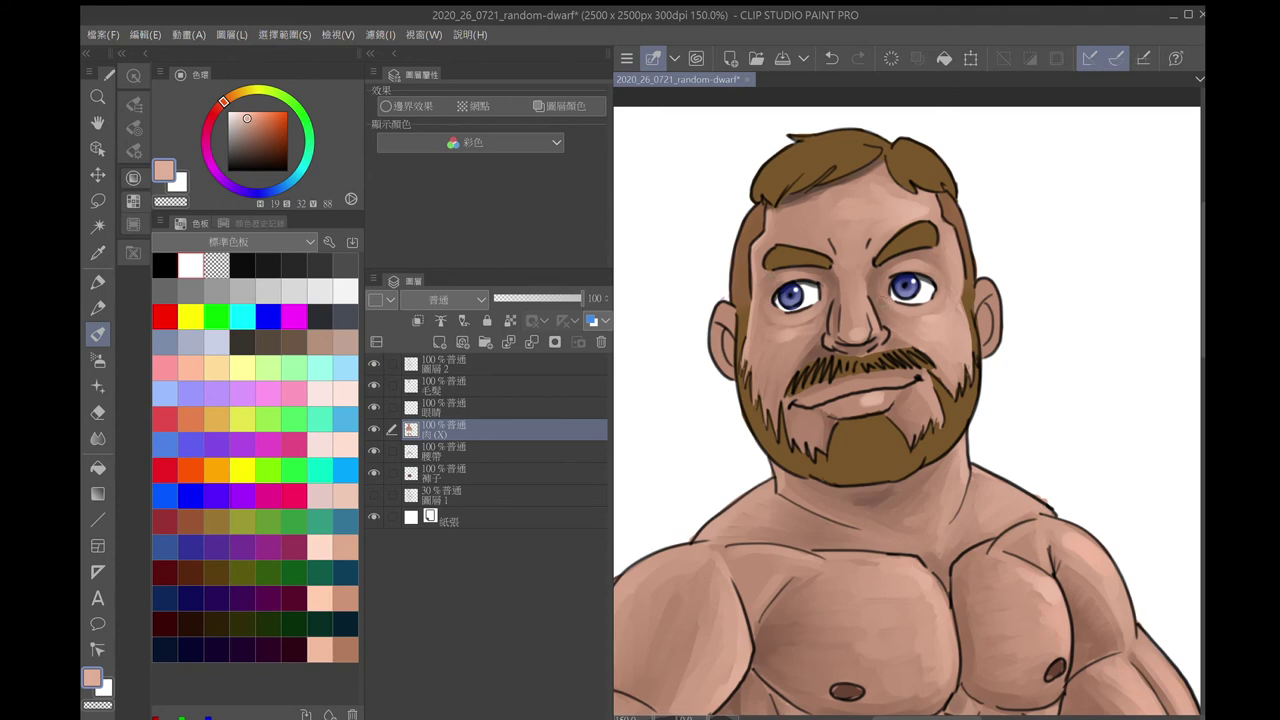
alt+click(950, 253)
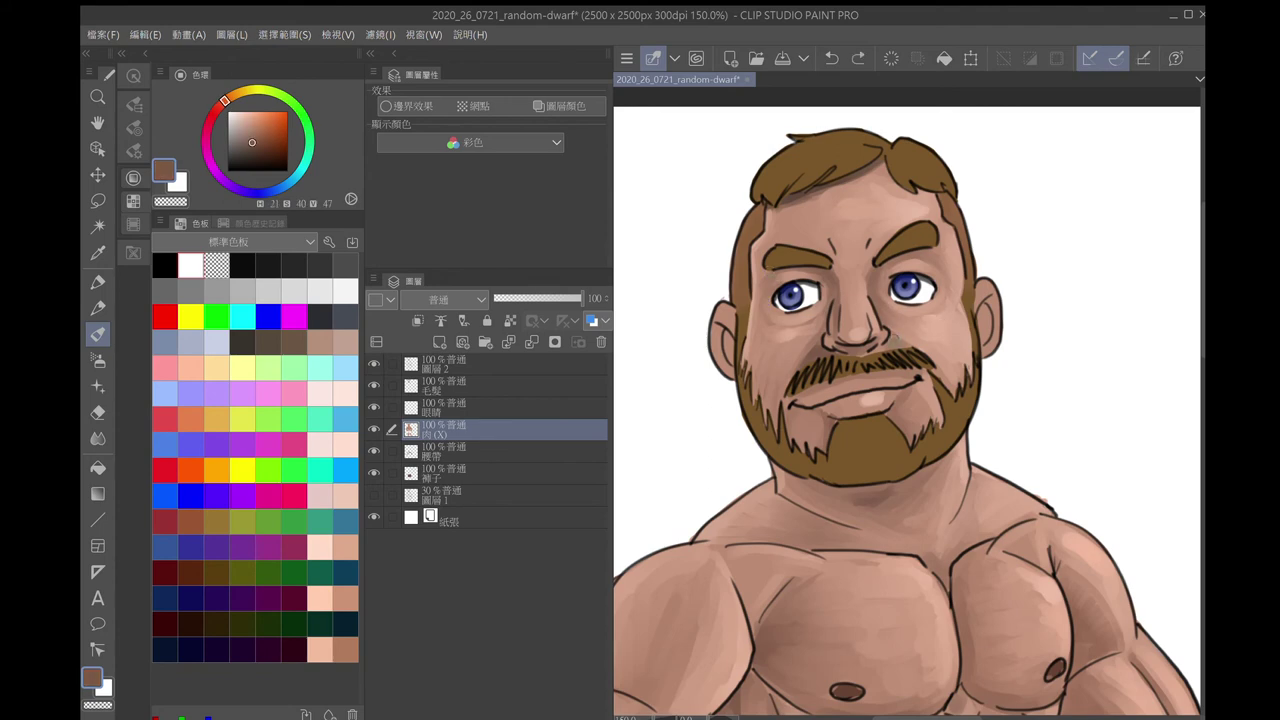
alt+click(879, 399)
drag(868, 384, 904, 384)
key(ctrl+z)
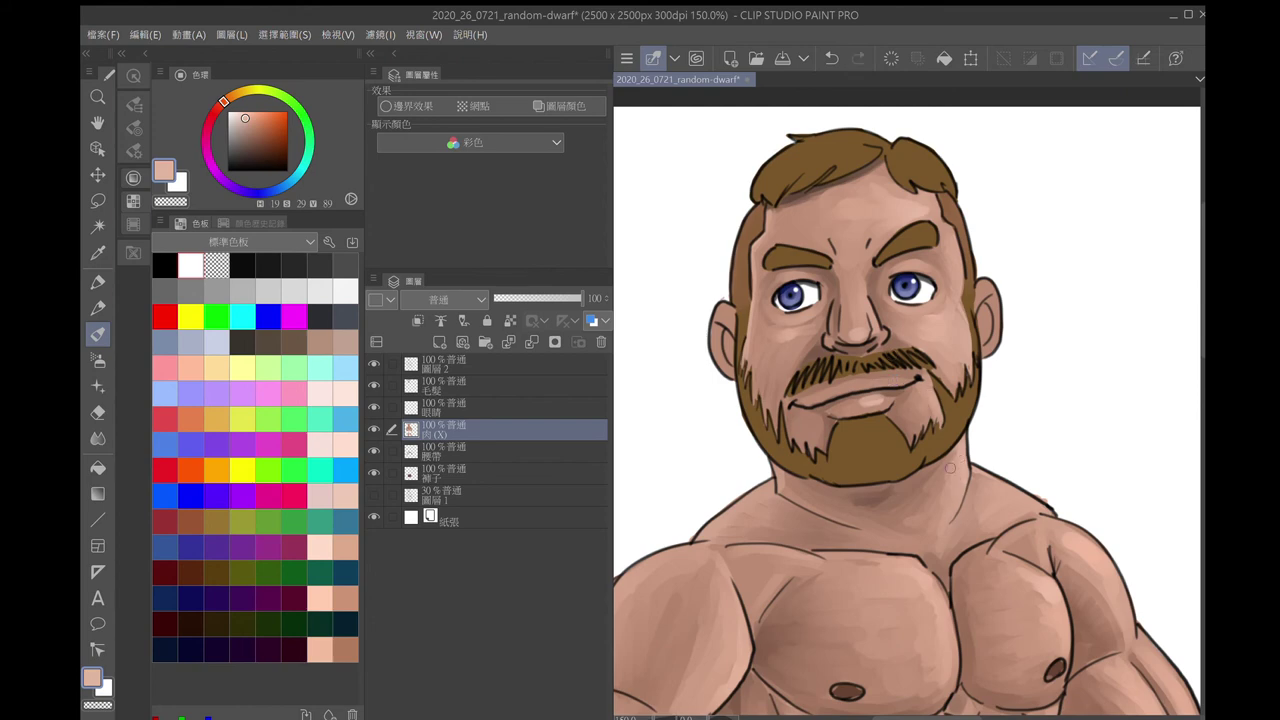
Paint pale highlights along the rims of both ears, and shade their inner sides with sampled brown tones
click(245, 111)
drag(985, 287, 999, 345)
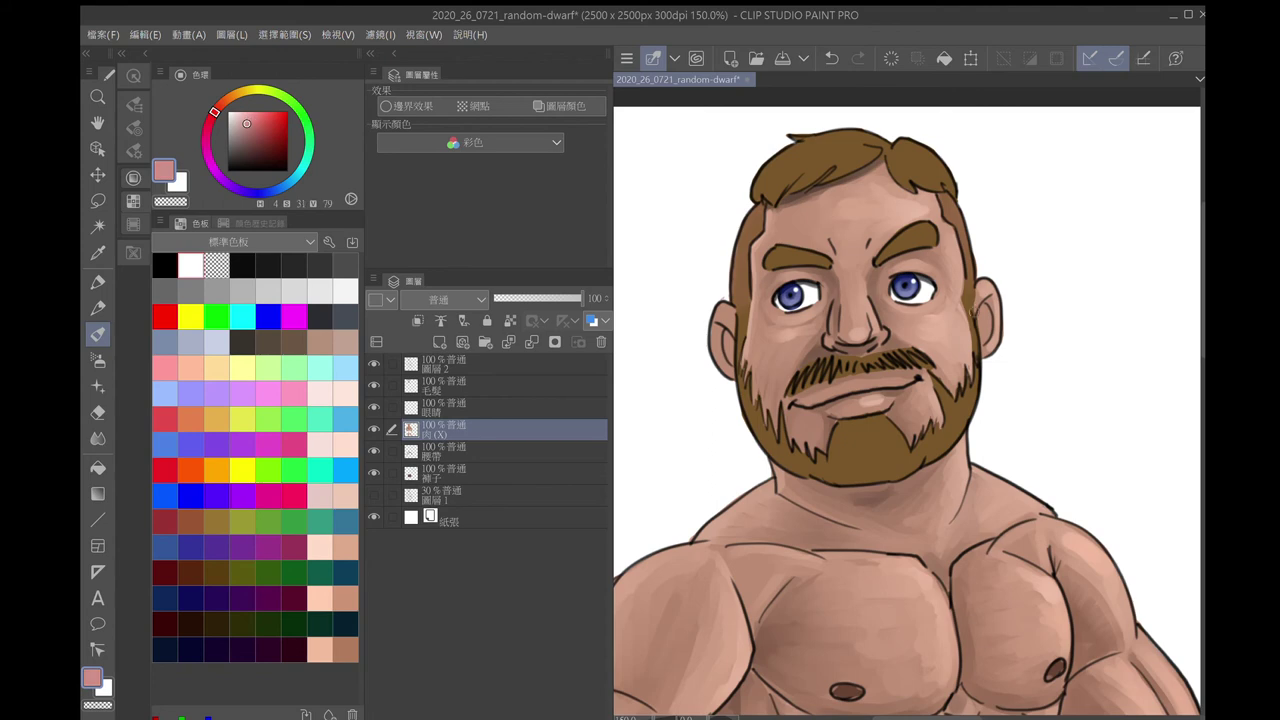
alt+click(985, 285)
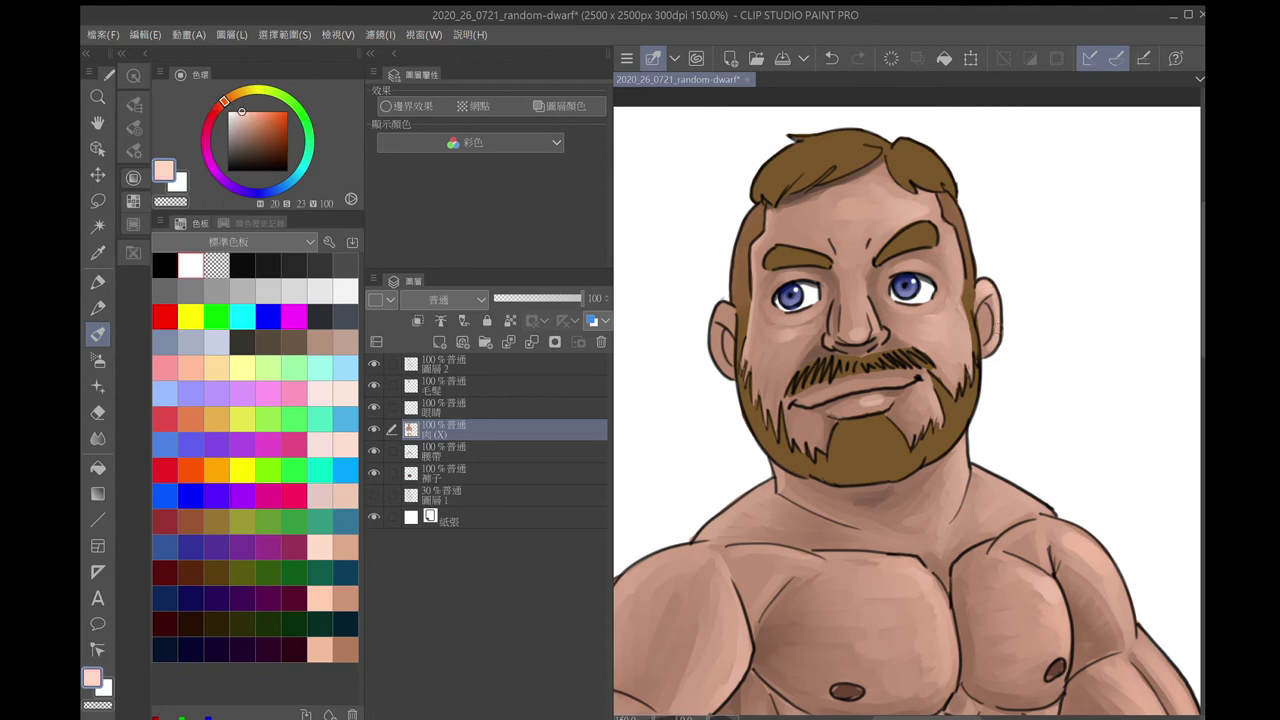
drag(722, 310, 713, 366)
alt+click(727, 322)
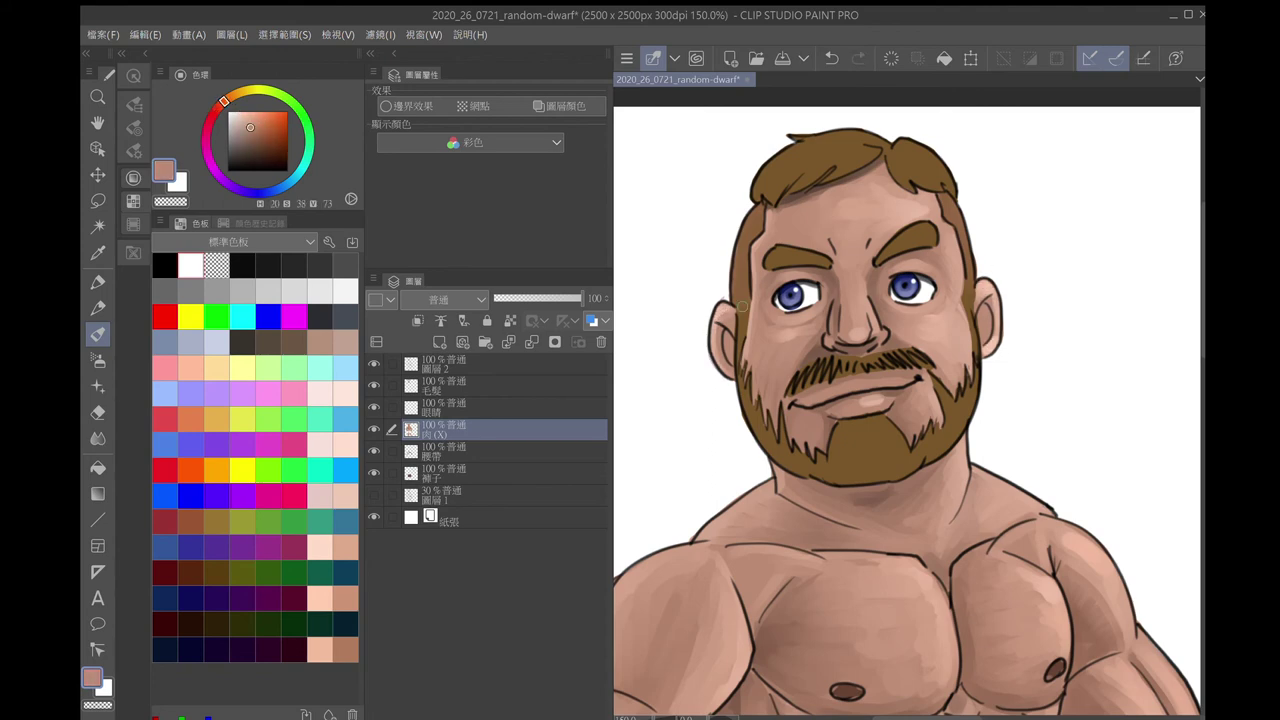
drag(985, 312, 980, 342)
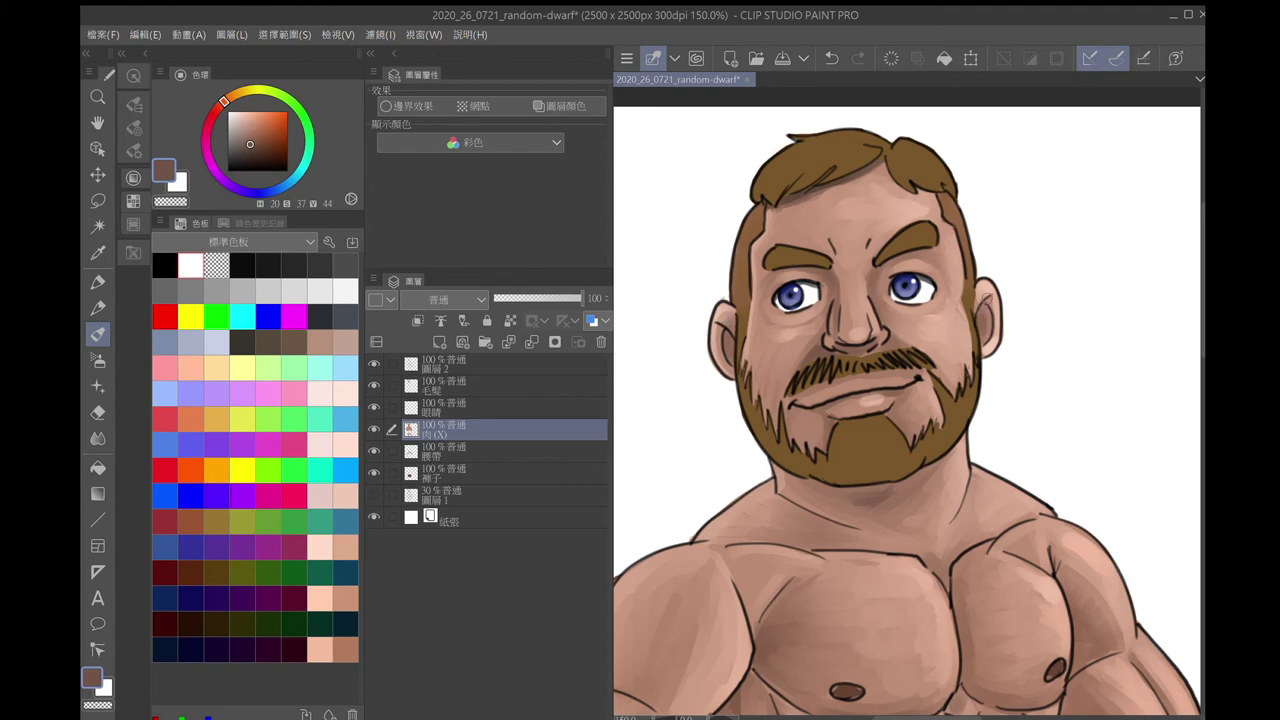
alt+click(978, 292)
Paint light pinkish highlights along the outer edges of the shoulders and upper arms
scroll(990, 280, down, 5)
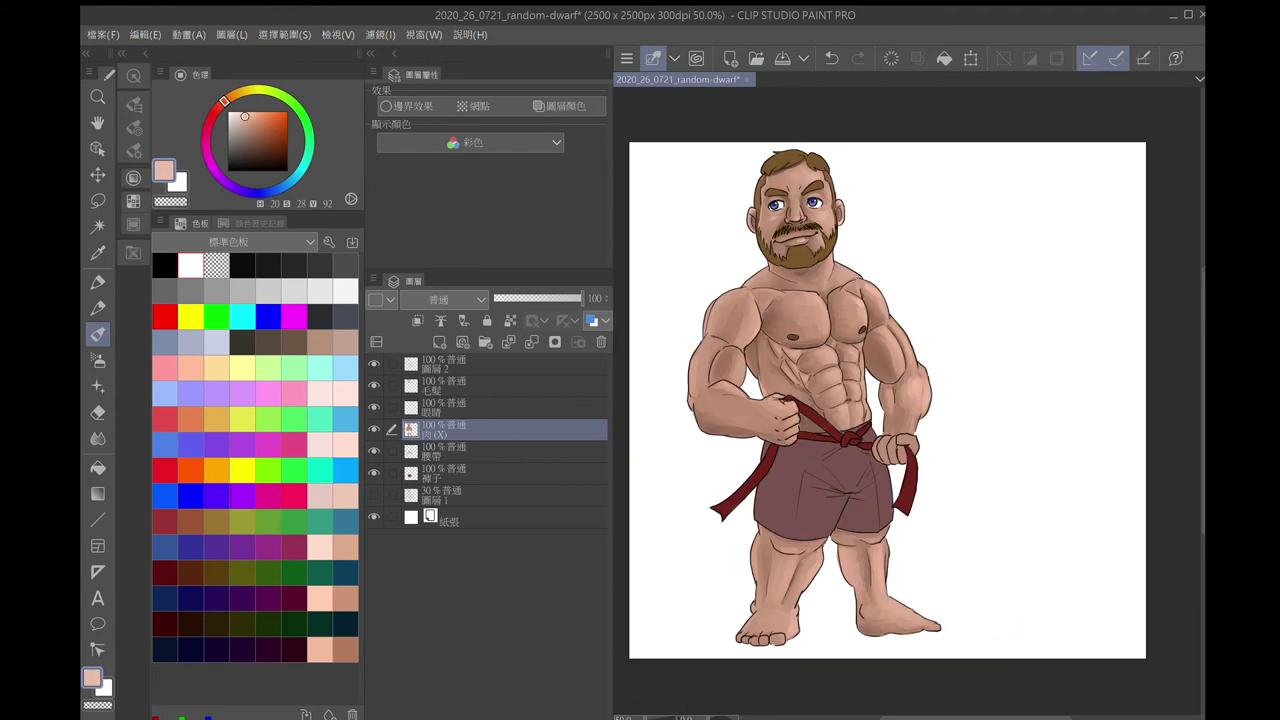
scroll(990, 280, up, 3)
drag(870, 330, 987, 387)
alt+click(987, 387)
alt+click(760, 390)
drag(758, 382, 735, 440)
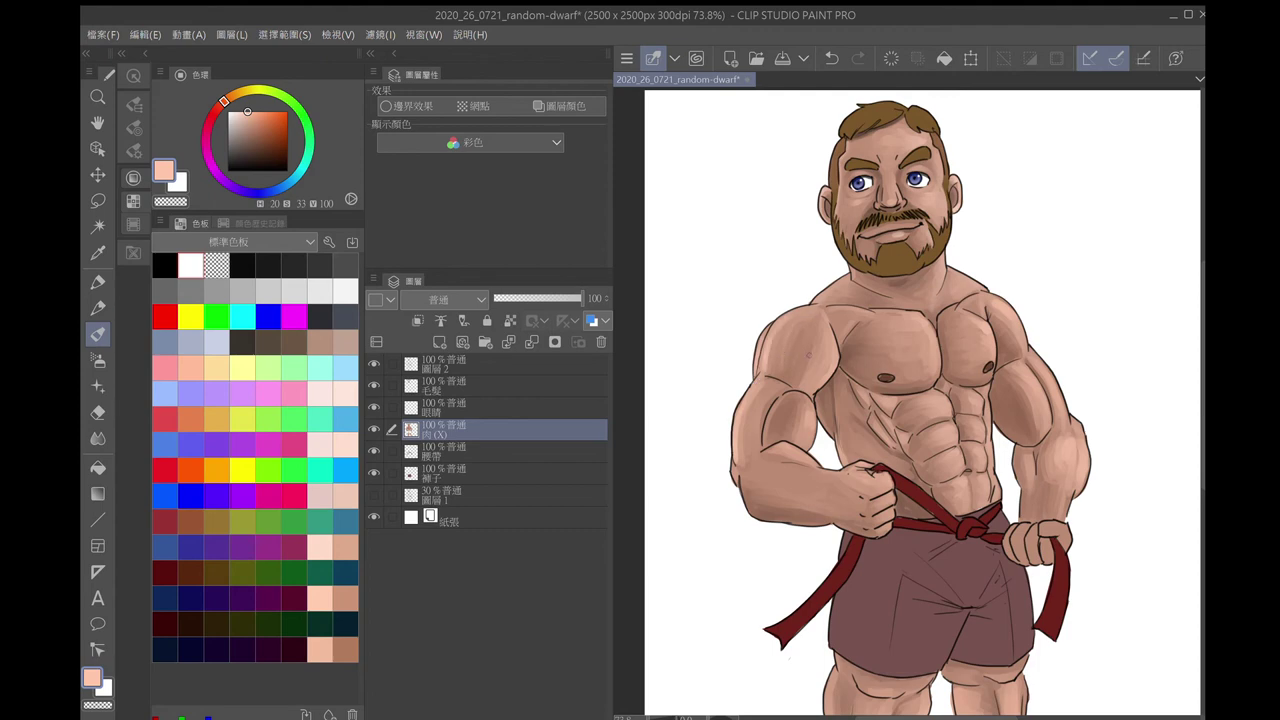
Blend sampled skin tones over the left-hand shoulder and forearm, and reduce the brush size
alt+click(808, 352)
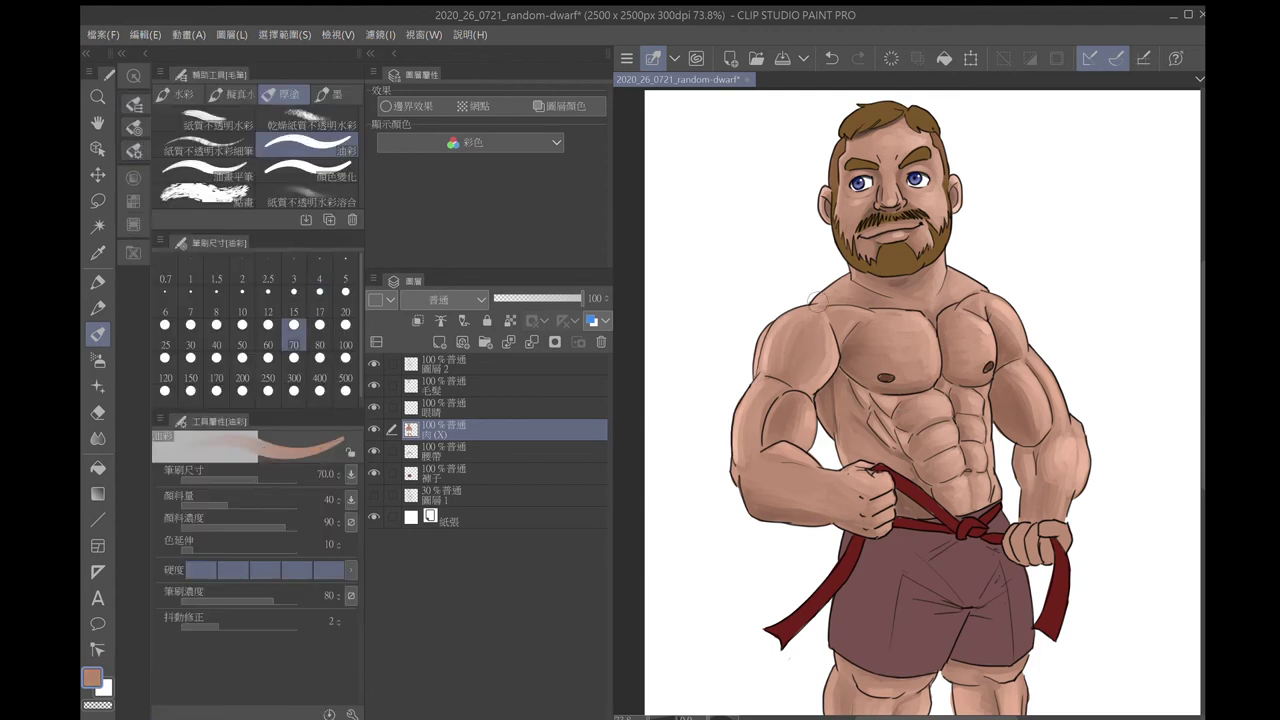
alt+click(806, 497)
key(bracketleft)
key(bracketleft)
key(bracketleft)
key(bracketleft)
key(bracketleft)
key(bracketleft)
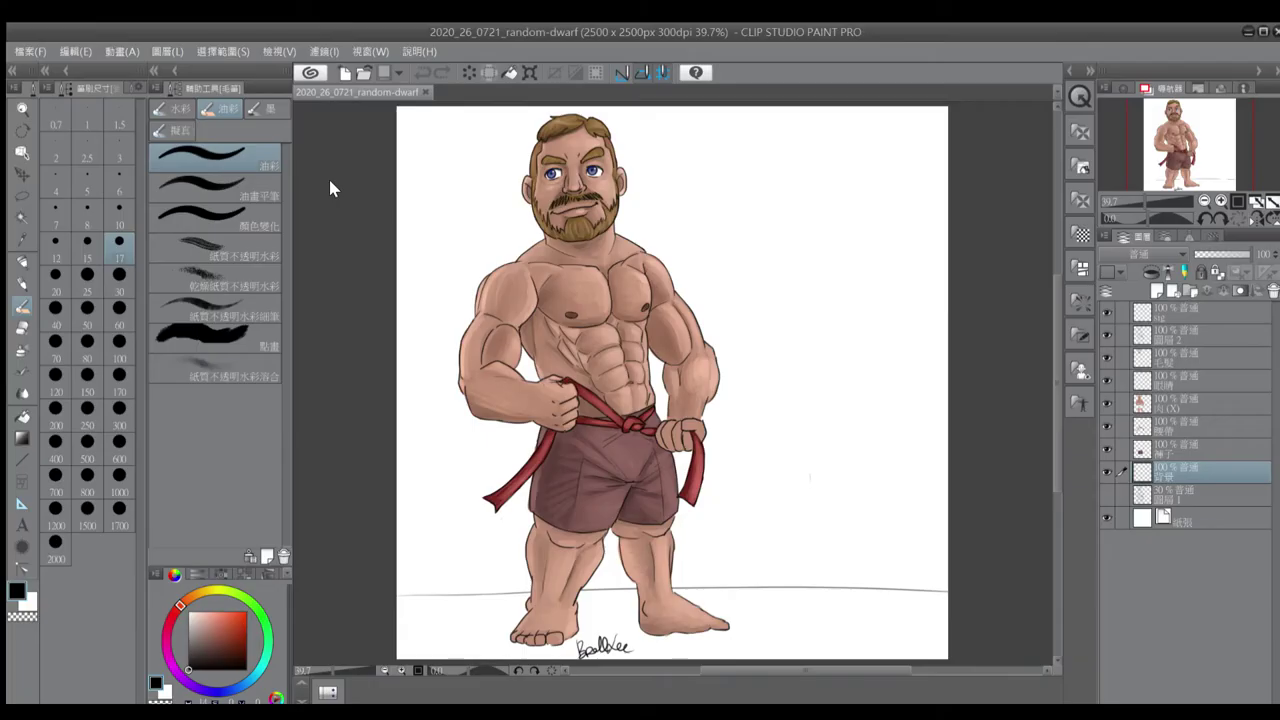
Paint an ochre floor on the 背景 layer at brush size 250, and a dark brown strip along its far edge at size 150
scroll(700, 380, up, 3)
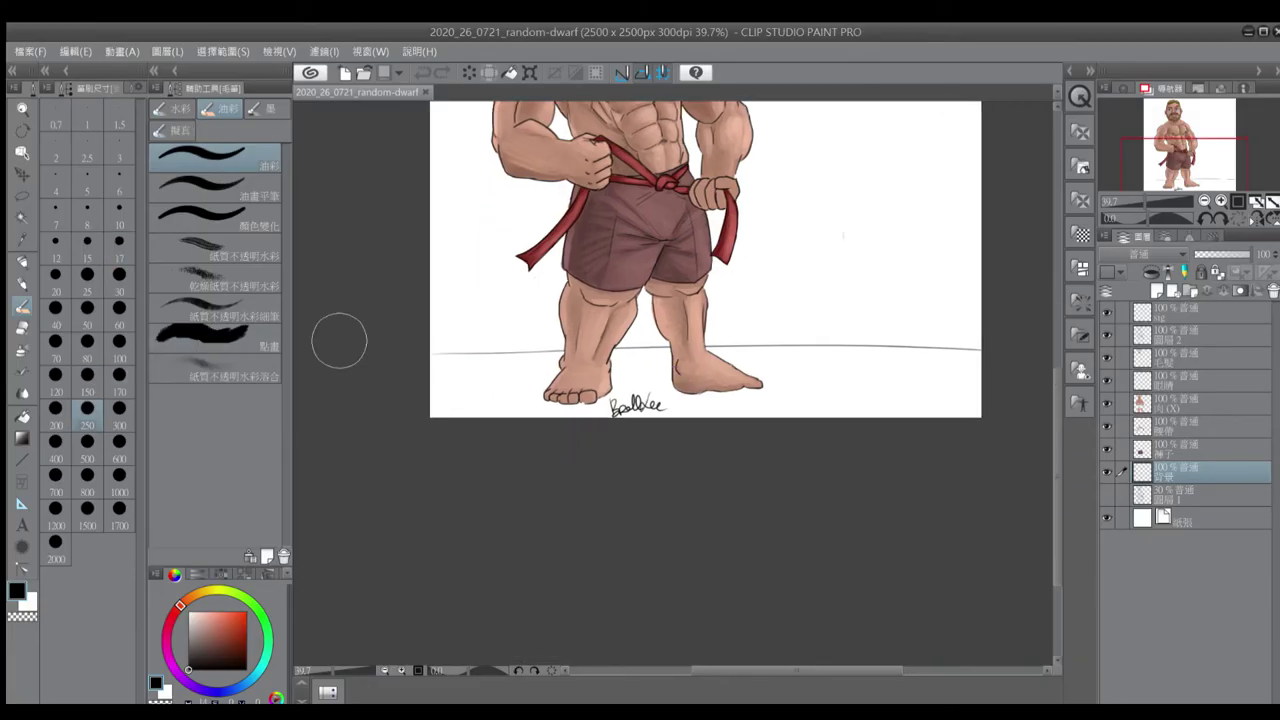
mouse_move(391, 349)
mouse_down()
mouse_move(1029, 349)
mouse_move(983, 386)
mouse_move(977, 326)
mouse_move(326, 371)
mouse_up()
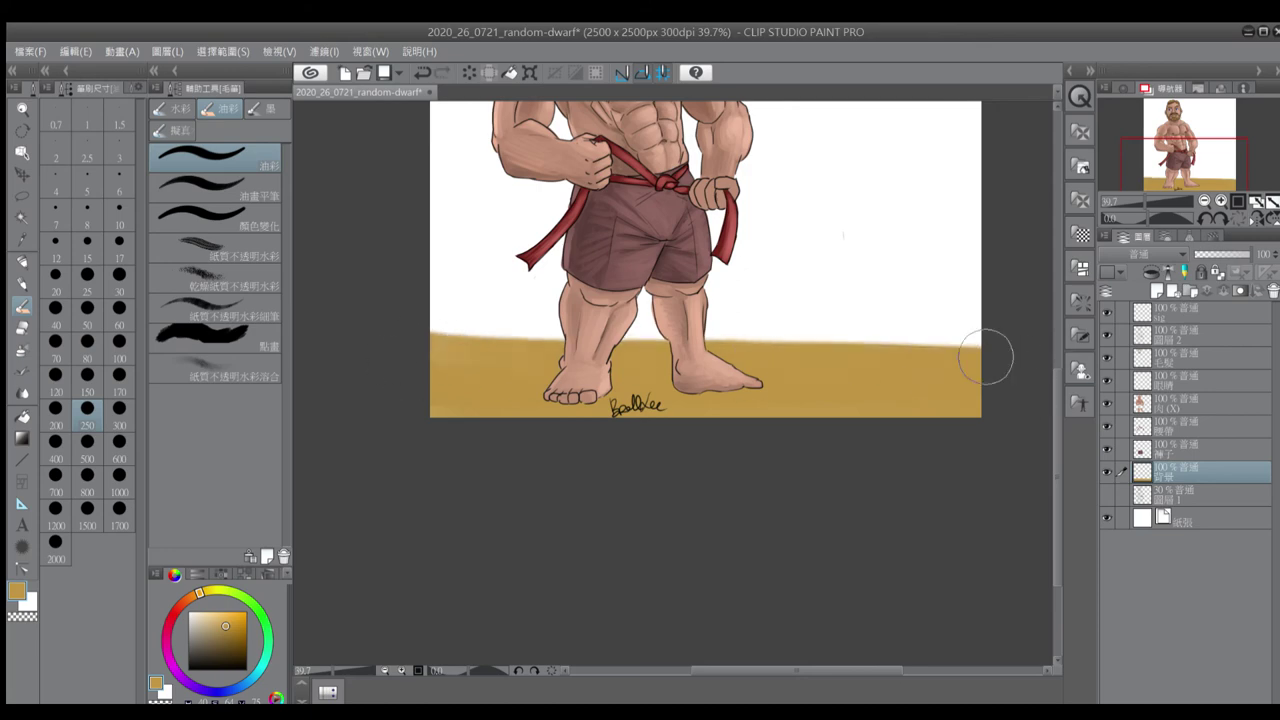
click(87, 374)
click(188, 598)
click(216, 651)
mouse_move(423, 334)
mouse_down()
mouse_move(1047, 337)
mouse_move(861, 329)
mouse_move(899, 335)
mouse_move(511, 344)
mouse_move(918, 344)
mouse_move(1006, 329)
mouse_up()
Paint a broad reddish-brown wall band behind the figure, directly above the dark brown strip
alt+click(978, 333)
click(463, 311)
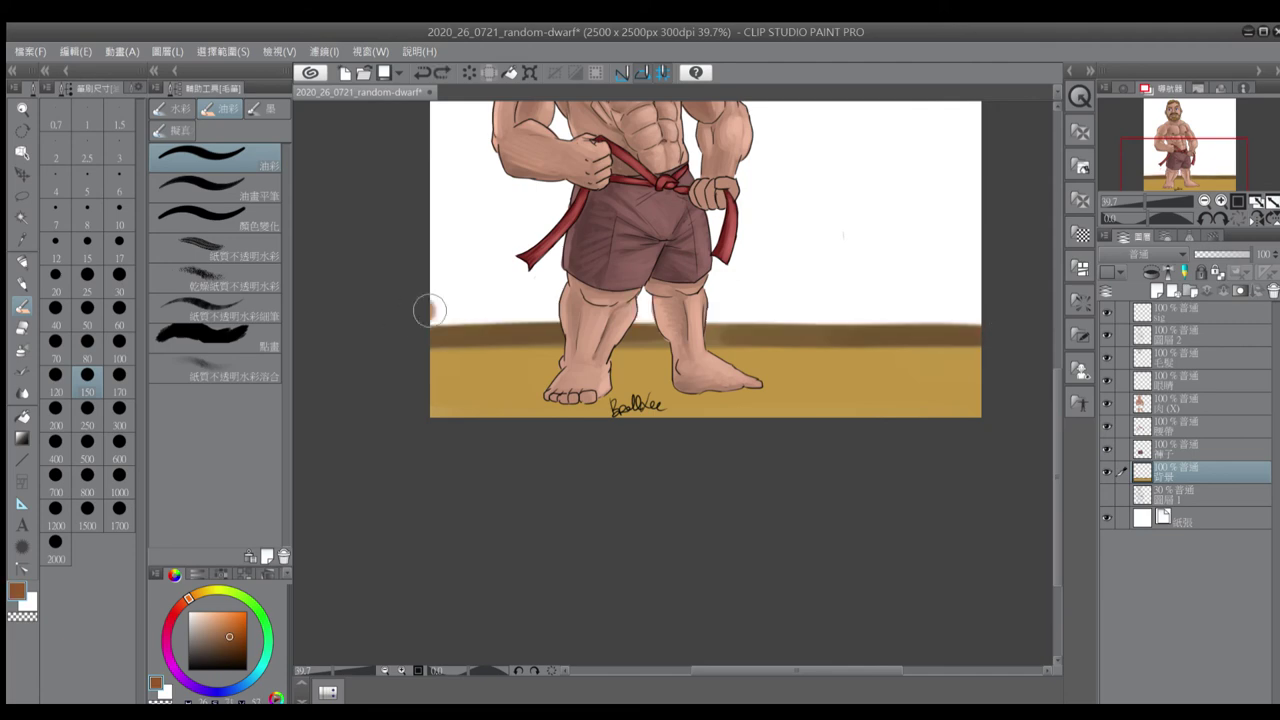
shift+click(1018, 310)
scroll(780, 486, up, 5)
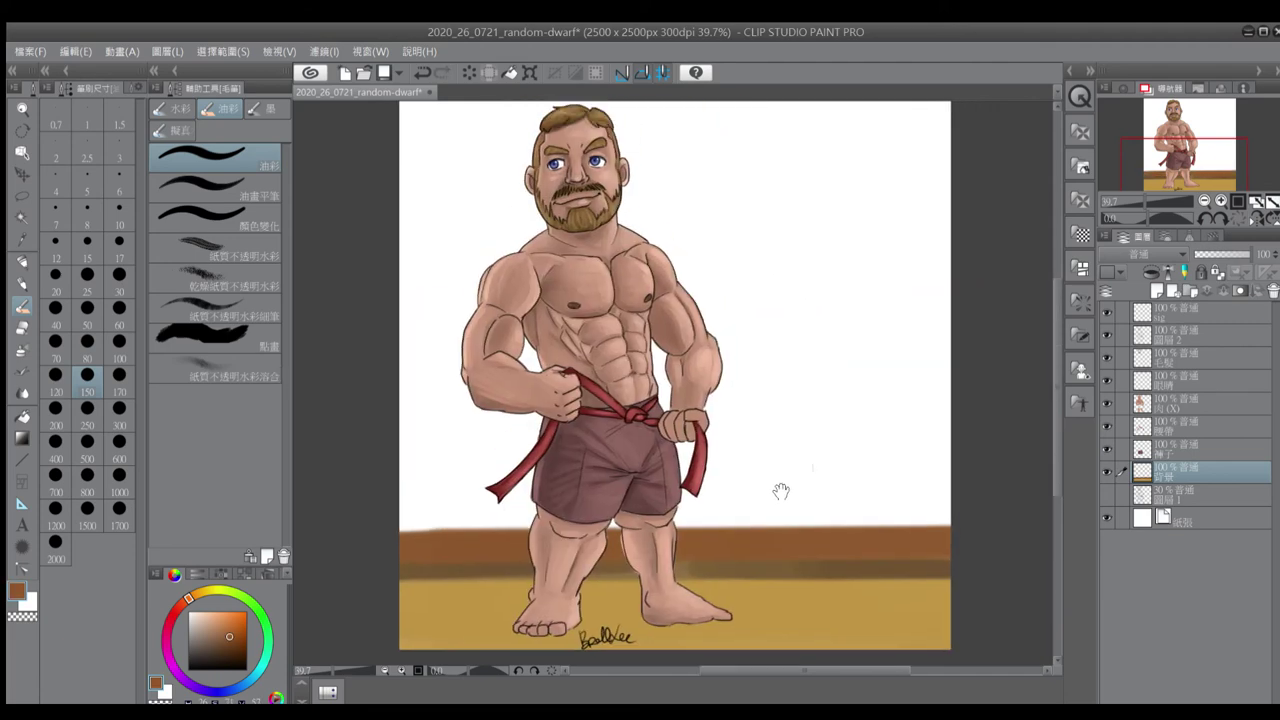
click(414, 466)
mouse_move(414, 466)
mouse_down()
mouse_move(683, 482)
mouse_move(863, 520)
mouse_up()
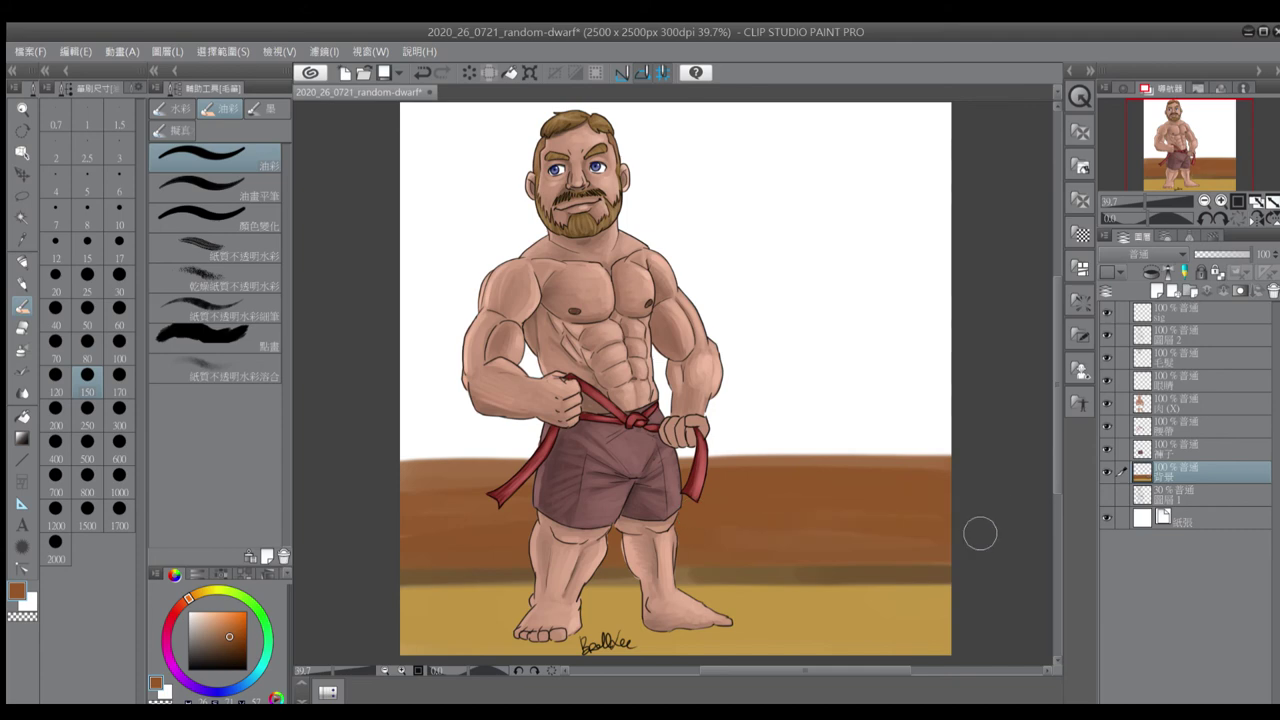
Even out the top of the reddish-brown band and paint a pale ochre wall above it, enlarging the brush to size 500
drag(420, 460, 865, 437)
alt+click(496, 431)
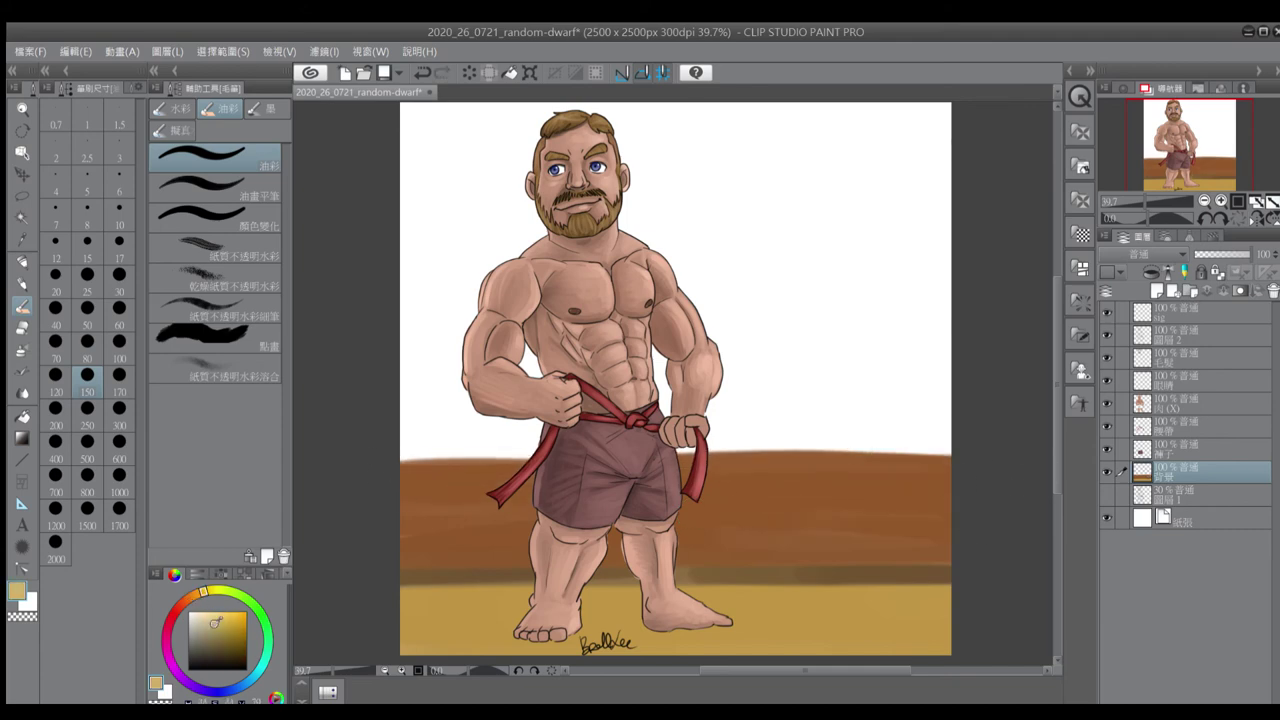
drag(378, 451, 1063, 432)
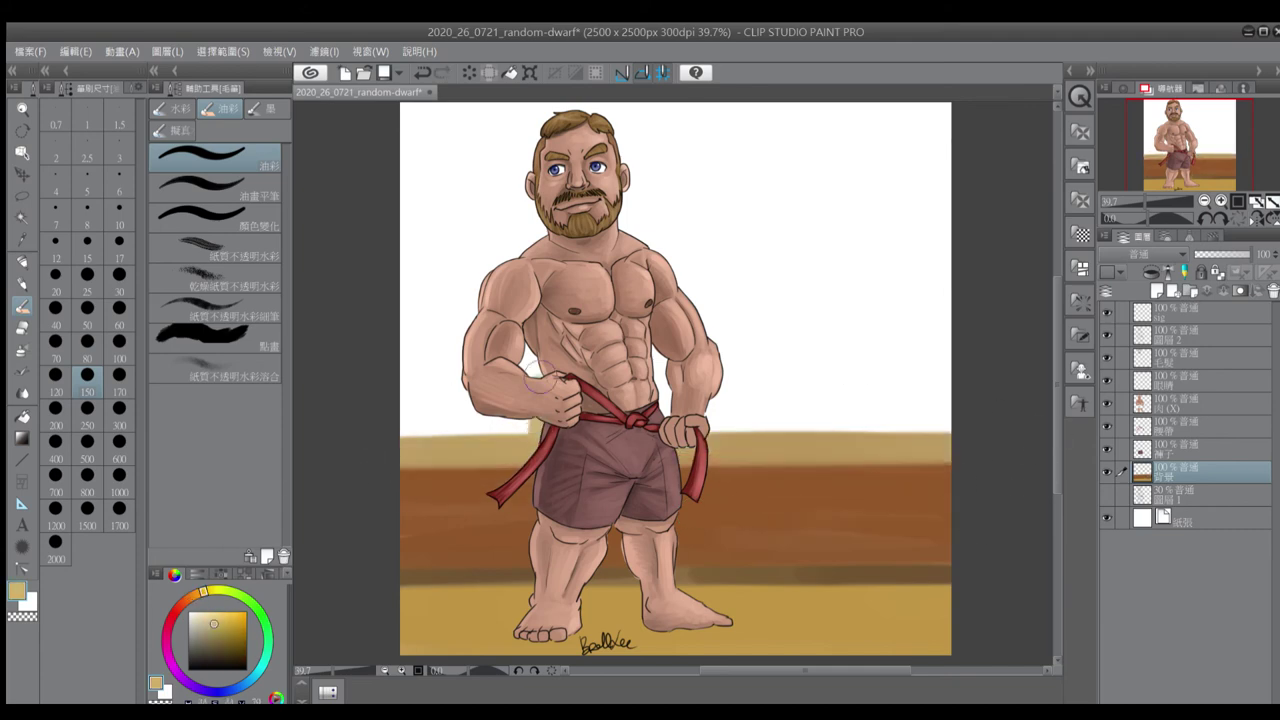
key(bracketright)
key(bracketright)
key(bracketright)
key(bracketright)
key(bracketright)
key(bracketright)
mouse_move(572, 440)
mouse_down()
mouse_move(440, 180)
mouse_move(408, 343)
mouse_move(460, 420)
mouse_up()
drag(930, 400, 457, 386)
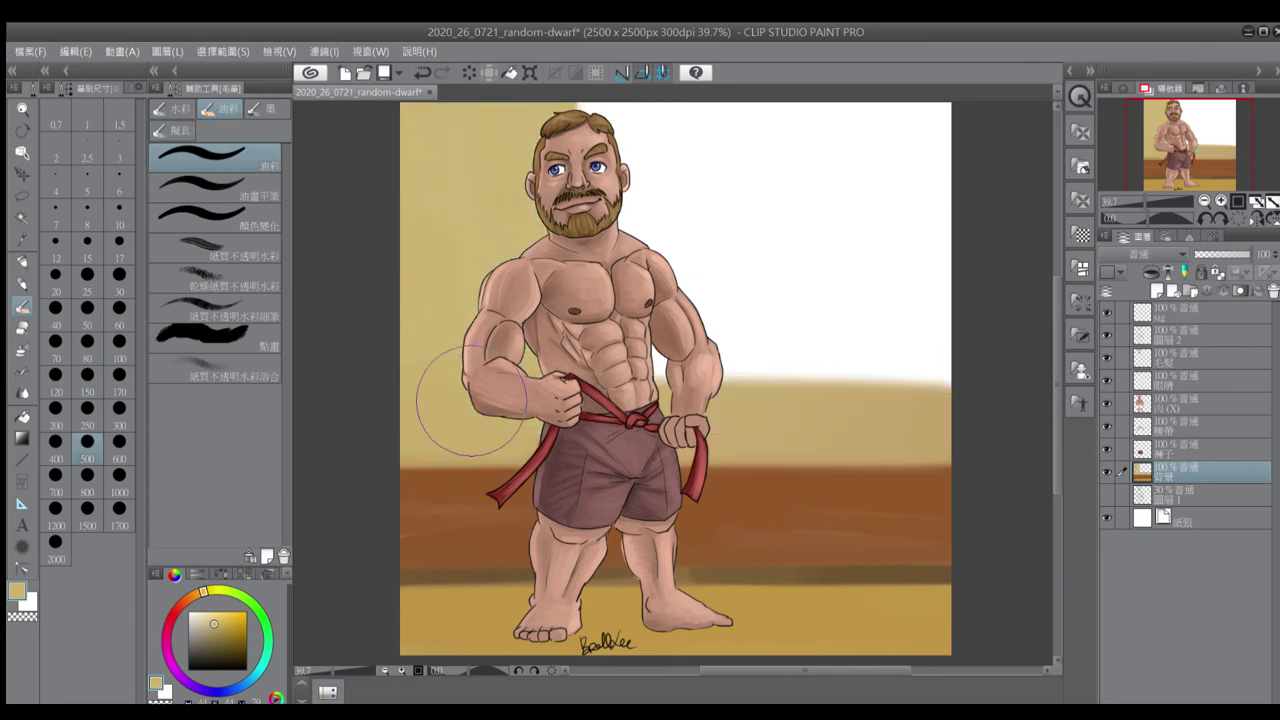
Paint a wide vertical pale ochre strip down the blank wall area to the right of the figure
drag(805, 110, 803, 343)
key(ctrl+z)
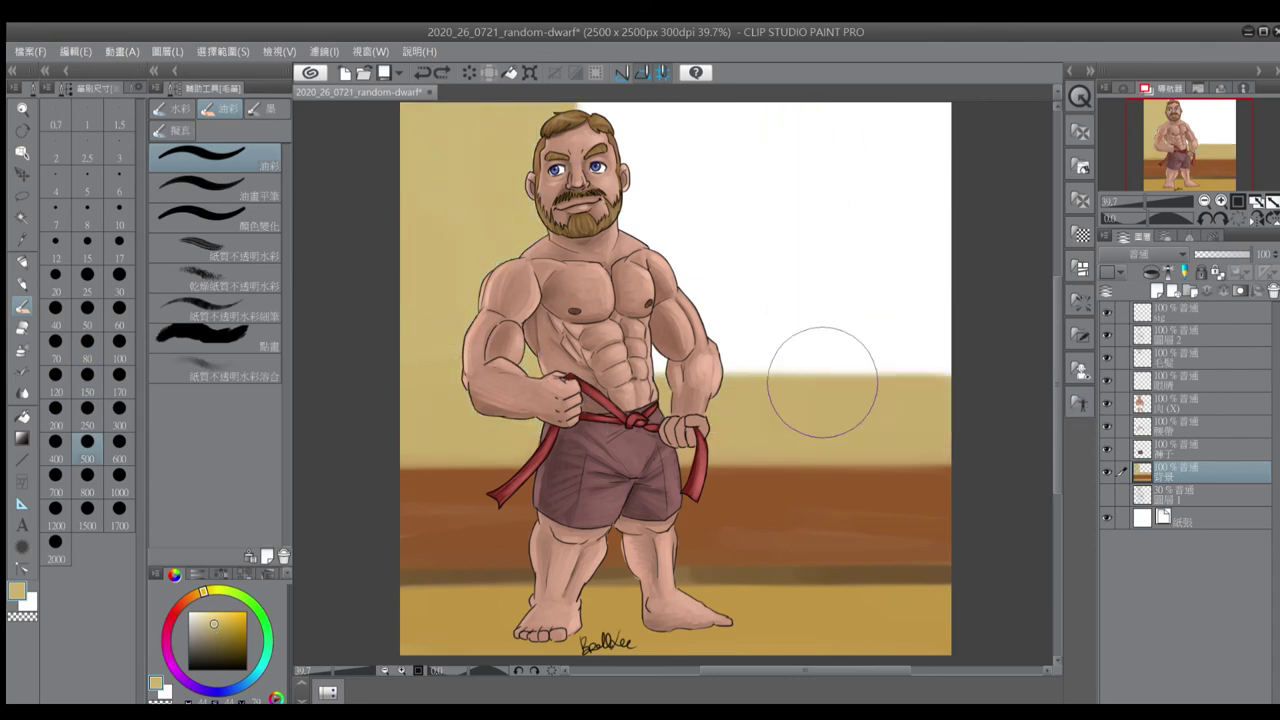
drag(813, 110, 813, 333)
Cover the wall to the left of the figure with flat dark olive, finishing with the marker at size 150
click(226, 643)
mouse_move(423, 110)
mouse_down()
mouse_move(423, 272)
mouse_move(450, 430)
mouse_move(480, 110)
mouse_move(530, 140)
mouse_move(520, 160)
mouse_up()
key(p)
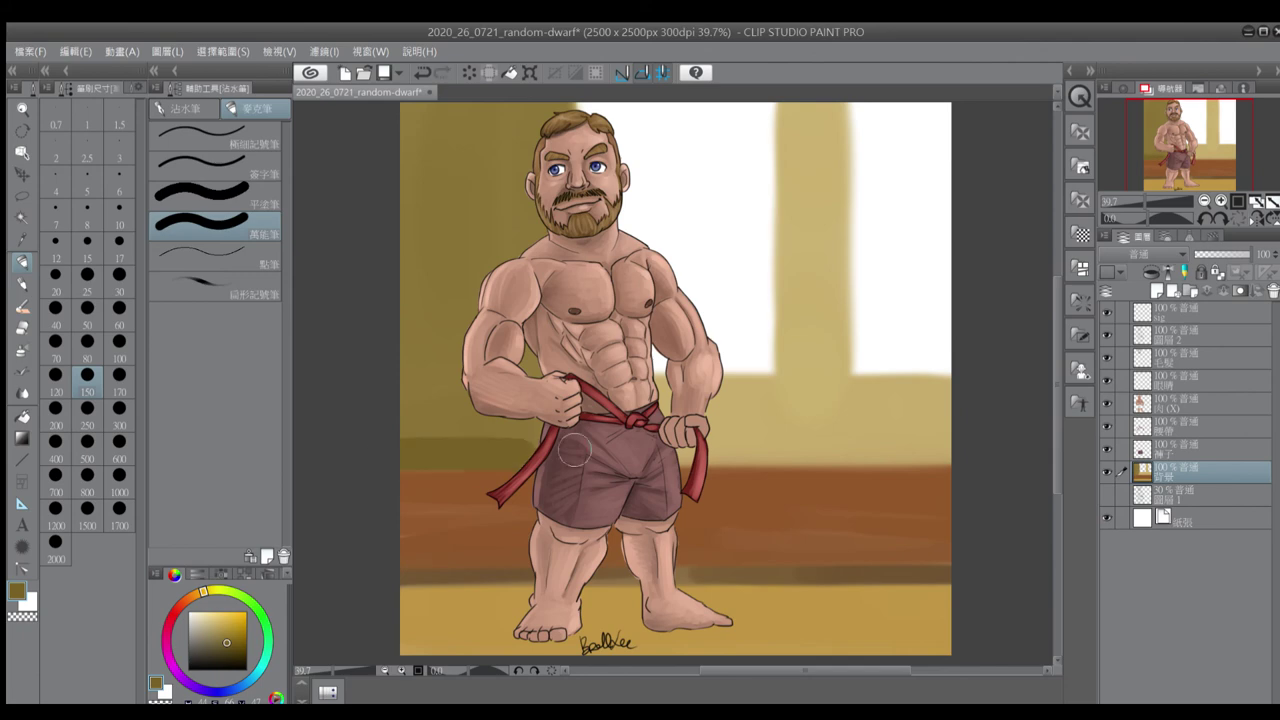
drag(520, 105, 420, 420)
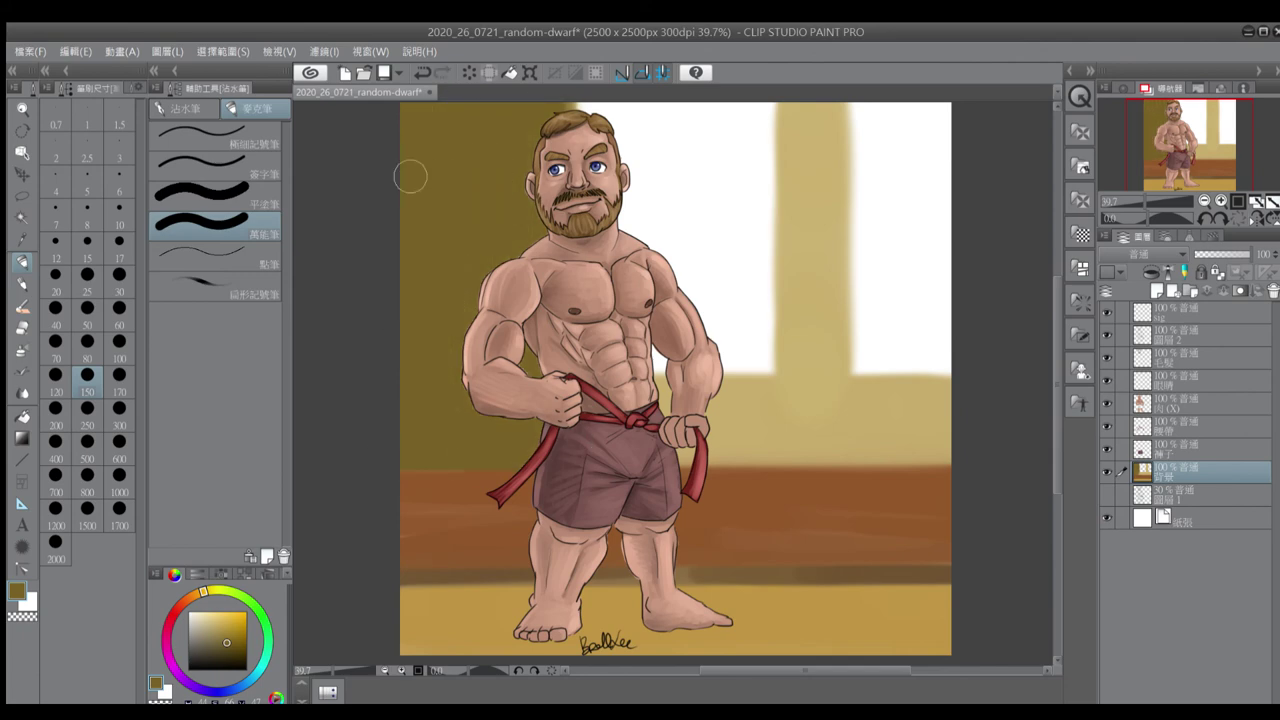
Fill the white gap beside the figure with the sampled pale ochre and extend the wall's right edge
alt+click(800, 150)
mouse_move(610, 140)
mouse_down()
mouse_move(646, 115)
mouse_move(719, 177)
mouse_move(761, 291)
mouse_move(750, 390)
mouse_up()
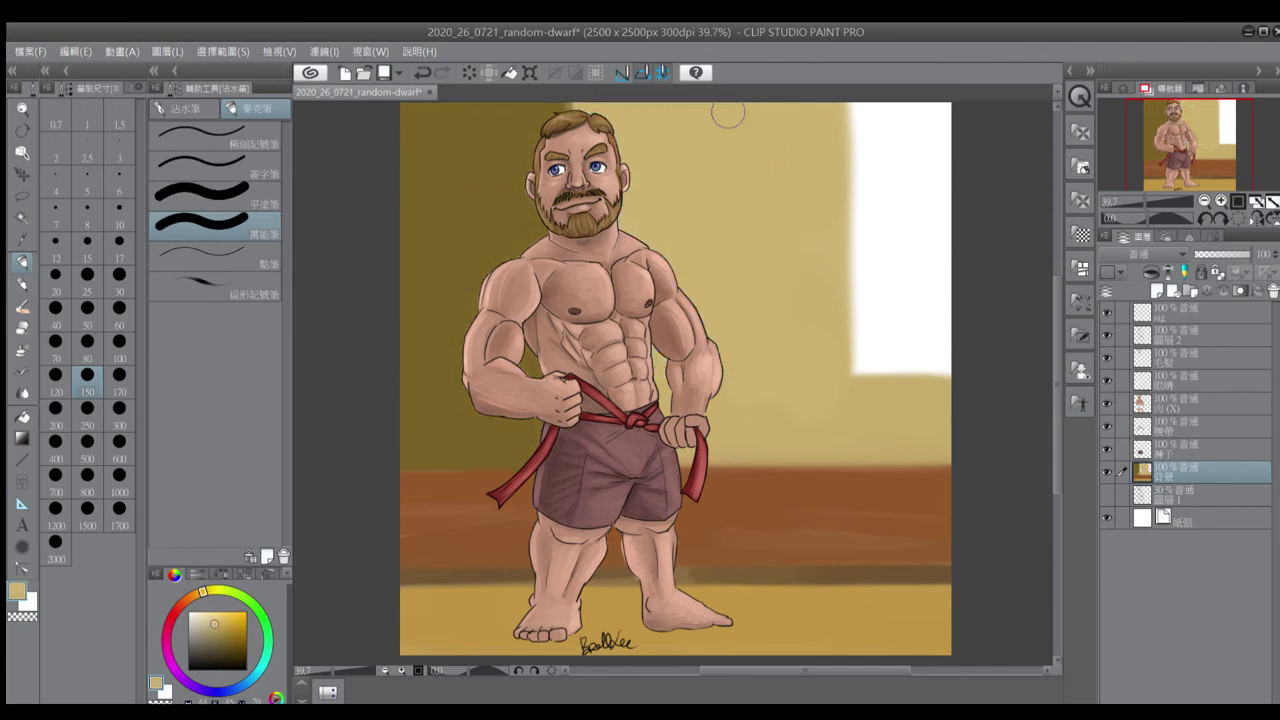
drag(843, 110, 860, 372)
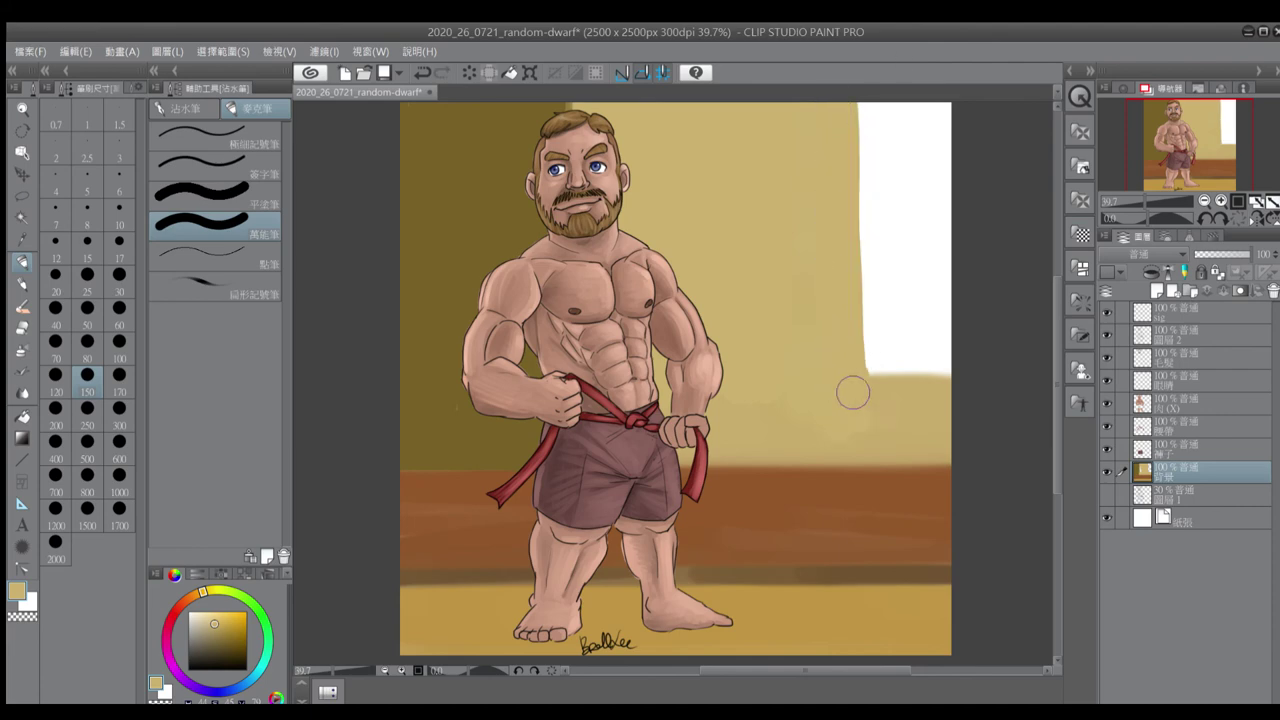
Paint a pale yellow strip along the ochre wall's right edge and along the top of the reddish-brown band
alt+click(877, 111)
mouse_move(880, 108)
mouse_down()
mouse_move(883, 451)
mouse_move(955, 446)
mouse_move(898, 450)
mouse_up()
alt+click(930, 448)
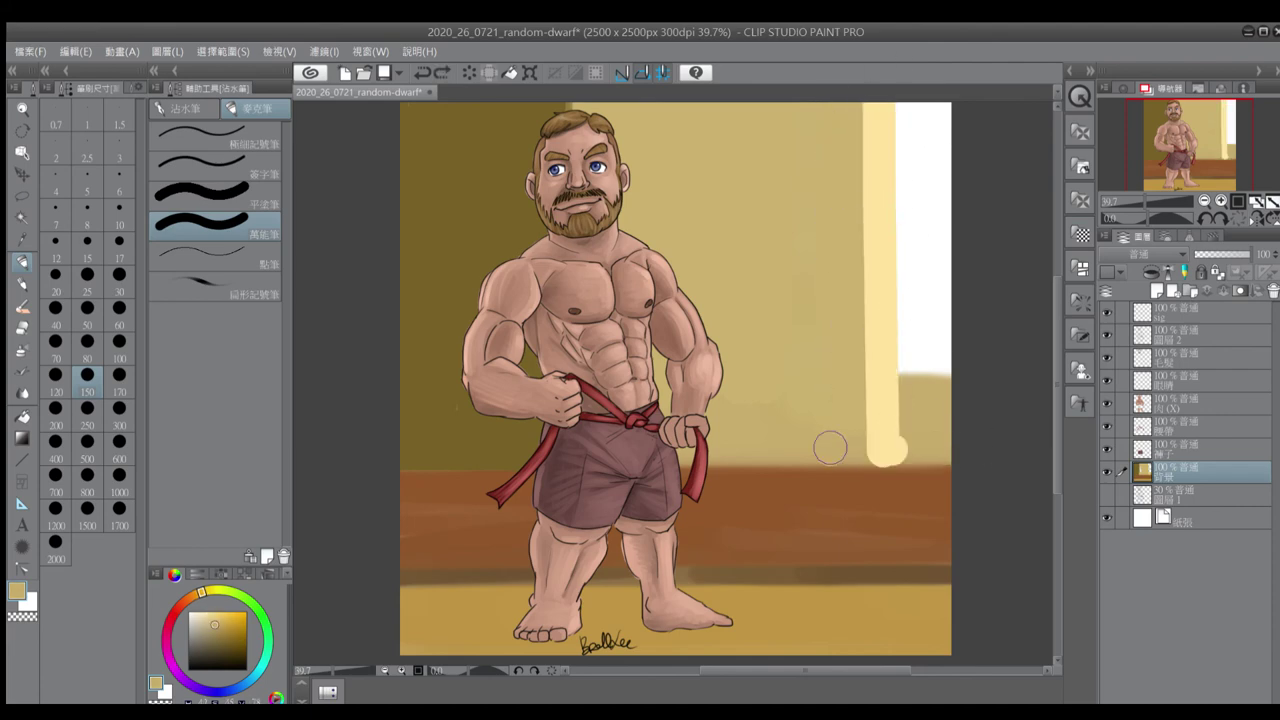
drag(826, 443, 905, 448)
alt+click(849, 489)
mouse_move(849, 489)
mouse_down()
mouse_move(945, 466)
mouse_move(880, 443)
mouse_move(945, 455)
mouse_up()
alt+click(878, 425)
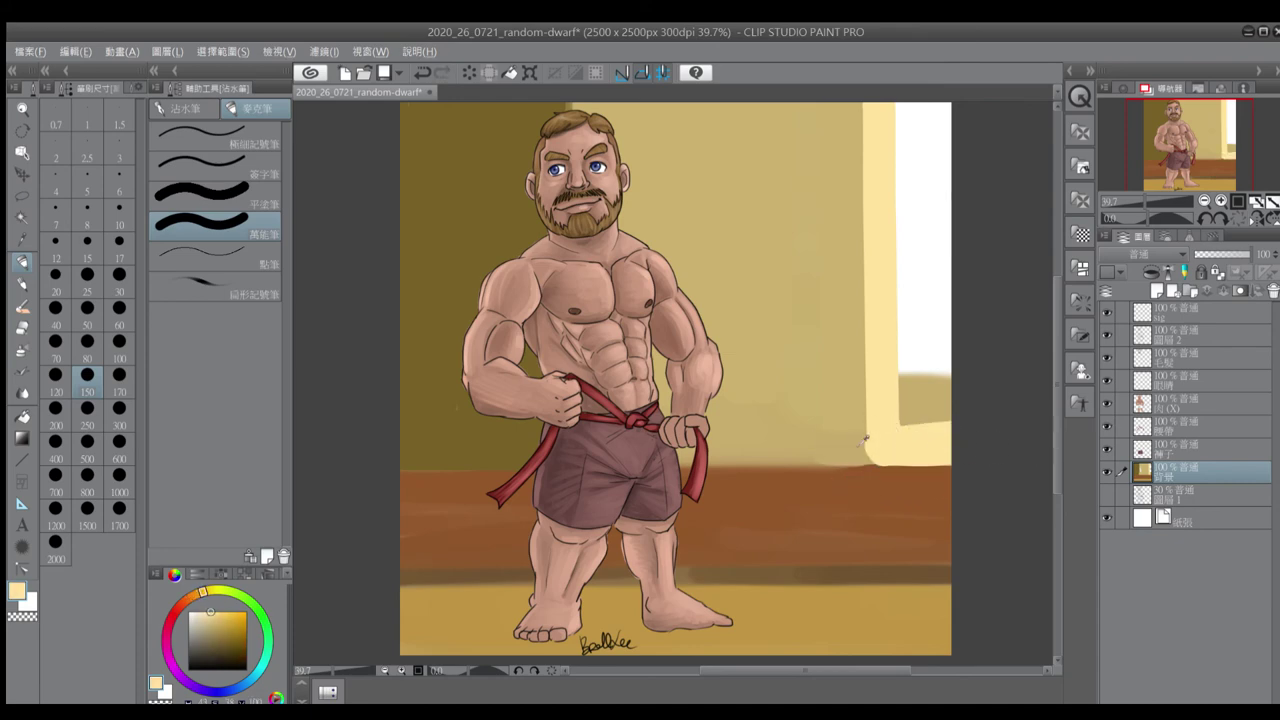
key(bracketleft)
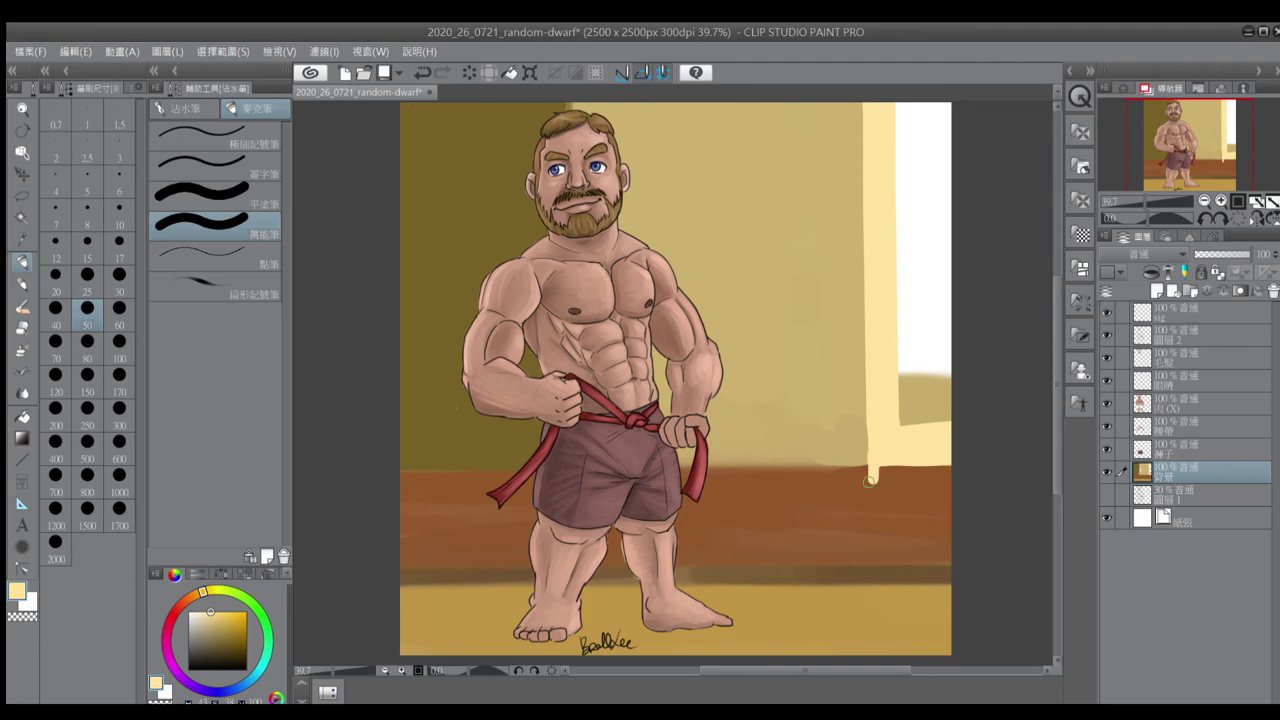
Fill the remaining white of the side wall with pale yellow at marker size 250
key(bracketright)
key(bracketright)
key(bracketright)
key(bracketright)
key(bracketright)
key(bracketright)
key(bracketright)
key(bracketright)
key(bracketright)
mouse_move(903, 110)
mouse_down()
mouse_move(903, 206)
mouse_move(957, 377)
mouse_up()
alt+click(829, 229)
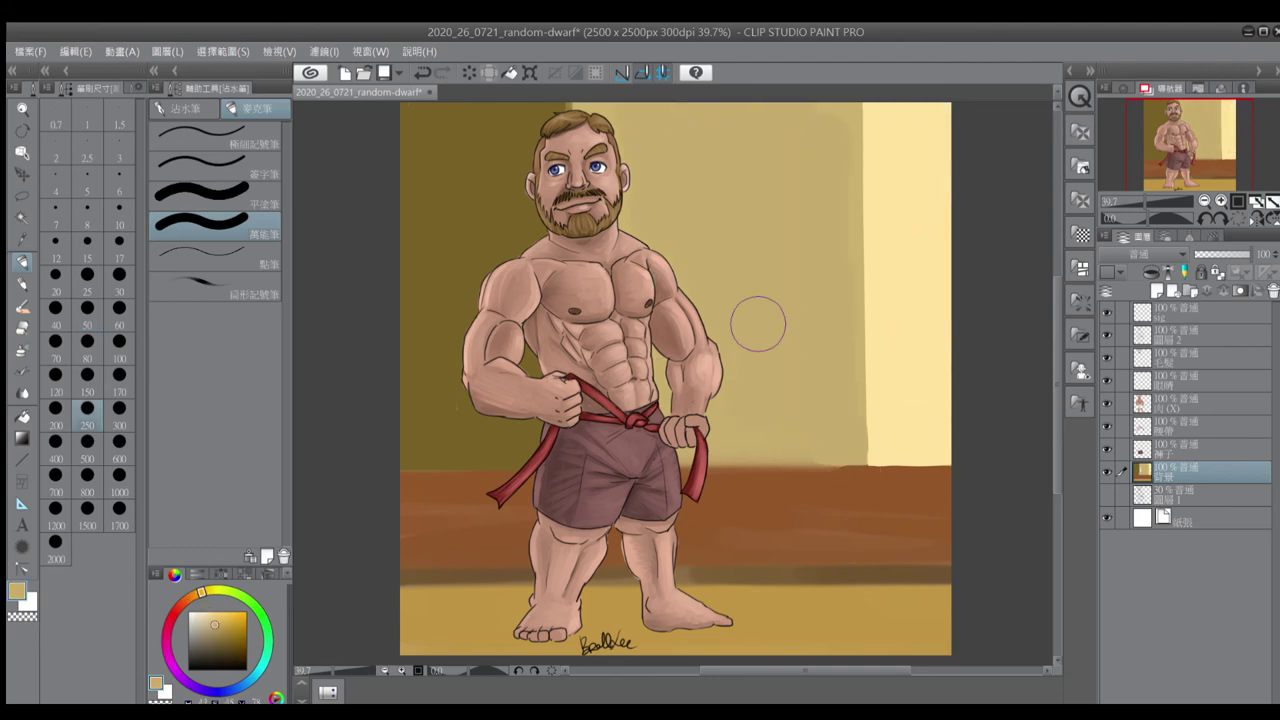
Paint a brown window frame with a crossbar and thin bars on the pale yellow wall using the oil paint brush
click(184, 602)
click(229, 649)
key(b)
mouse_move(888, 105)
mouse_down()
mouse_move(884, 270)
mouse_move(884, 185)
mouse_up()
mouse_move(960, 145)
mouse_down()
mouse_move(876, 145)
mouse_move(952, 145)
mouse_move(886, 112)
mouse_move(952, 114)
mouse_move(928, 121)
mouse_up()
click(87, 307)
mouse_move(952, 270)
mouse_down()
mouse_move(878, 270)
mouse_move(952, 266)
mouse_move(884, 240)
mouse_move(935, 265)
mouse_up()
alt+click(912, 200)
mouse_move(955, 118)
mouse_down()
mouse_move(899, 118)
mouse_move(898, 130)
mouse_move(952, 134)
mouse_up()
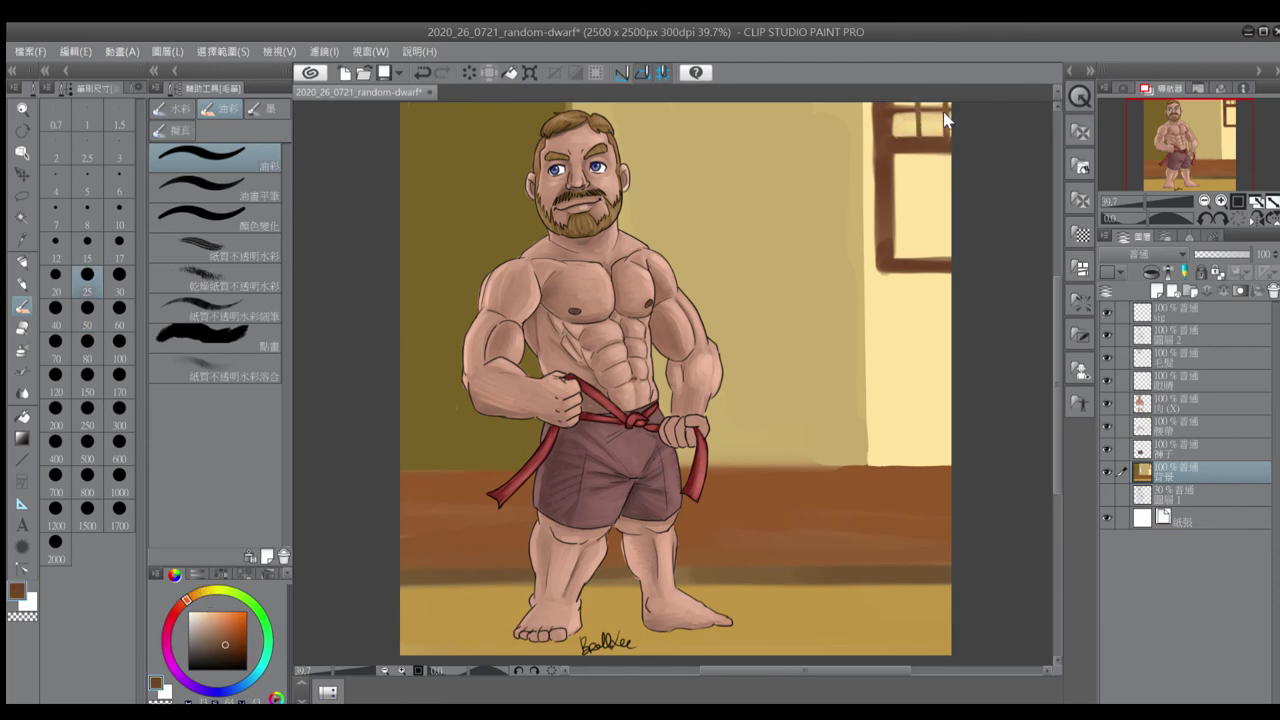
Undo the last window bar strokes and fill the window opening with off-white using the marker at size 80
key(ctrl+z)
key(ctrl+z)
mouse_move(898, 133)
mouse_down()
mouse_move(952, 132)
mouse_move(894, 131)
mouse_move(920, 189)
mouse_up()
click(211, 594)
click(194, 616)
key(p)
key(bracketleft)
key(bracketleft)
key(bracketleft)
key(bracketleft)
key(bracketleft)
key(bracketleft)
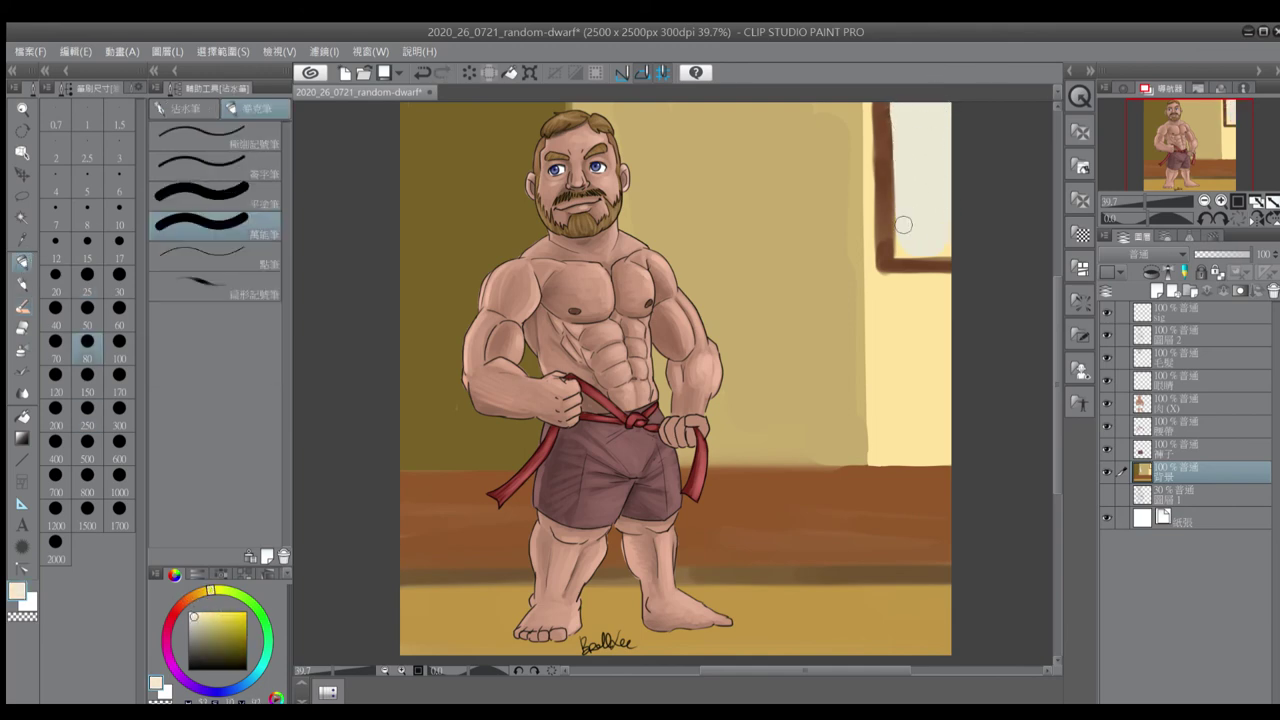
Paint the window's brown crossbar and thin lattice bars over the off-white, reducing the marker to size 20
alt+click(885, 200)
key(bracketleft)
key(bracketleft)
key(bracketleft)
key(bracketleft)
key(bracketleft)
mouse_move(893, 143)
mouse_down()
mouse_move(952, 143)
mouse_move(893, 151)
mouse_up()
key(bracketleft)
key(bracketleft)
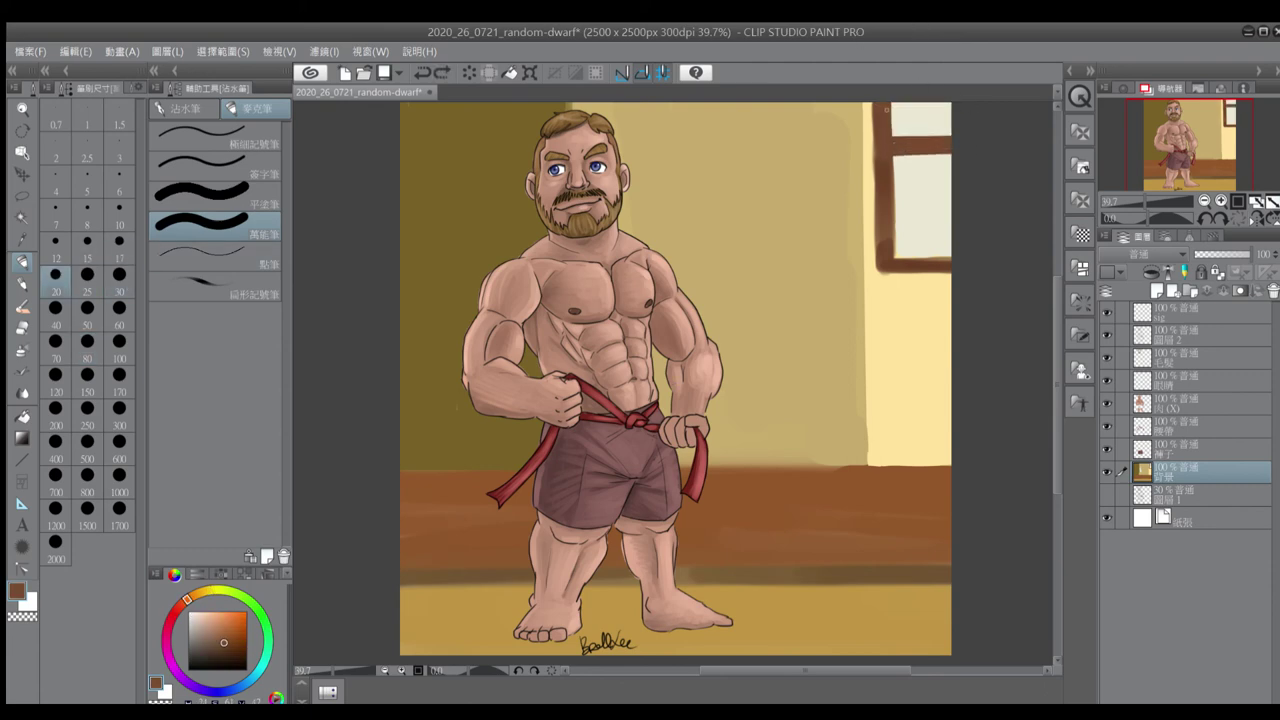
drag(922, 150, 922, 258)
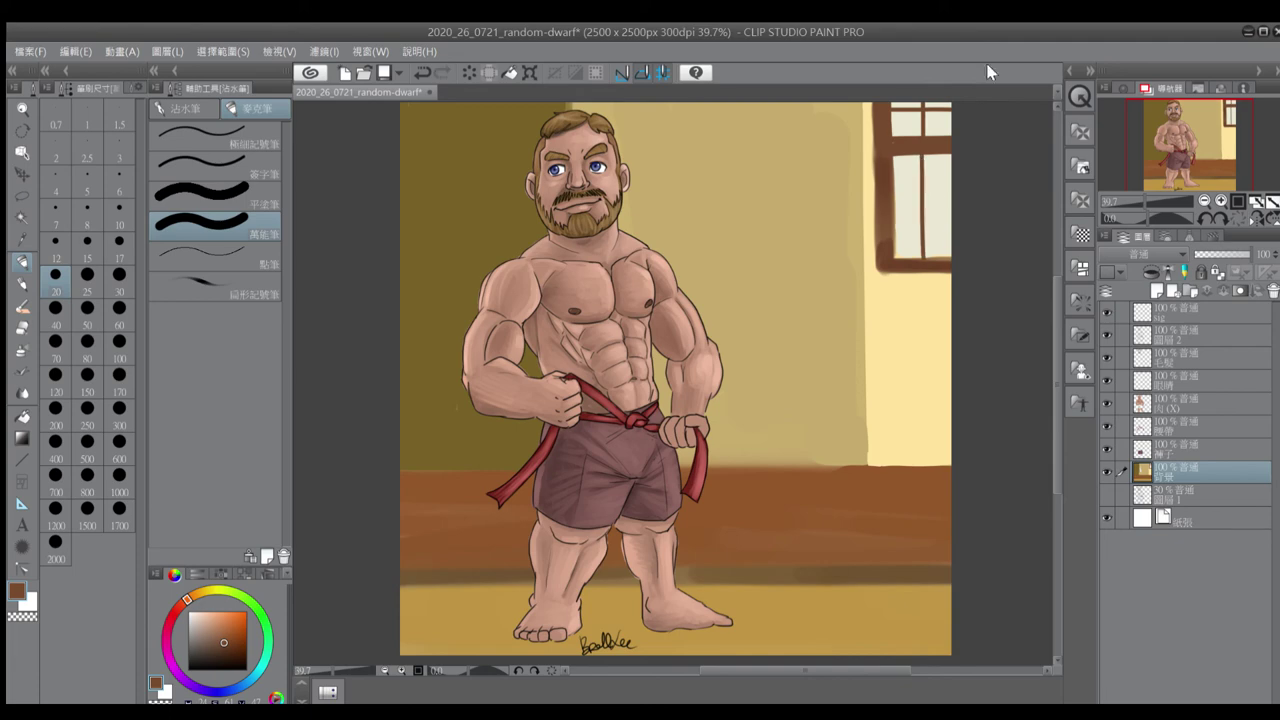
mouse_move(893, 183)
mouse_down()
mouse_move(973, 178)
mouse_move(888, 238)
mouse_move(952, 207)
mouse_up()
Paint a thin brown frame with an off-white pane directly below the latticed window
mouse_move(952, 236)
mouse_down()
mouse_move(924, 236)
mouse_move(880, 376)
mouse_up()
key(ctrl+z)
drag(880, 262, 881, 370)
key(ctrl+z)
mouse_move(880, 258)
mouse_down()
mouse_move(881, 366)
mouse_move(952, 366)
mouse_up()
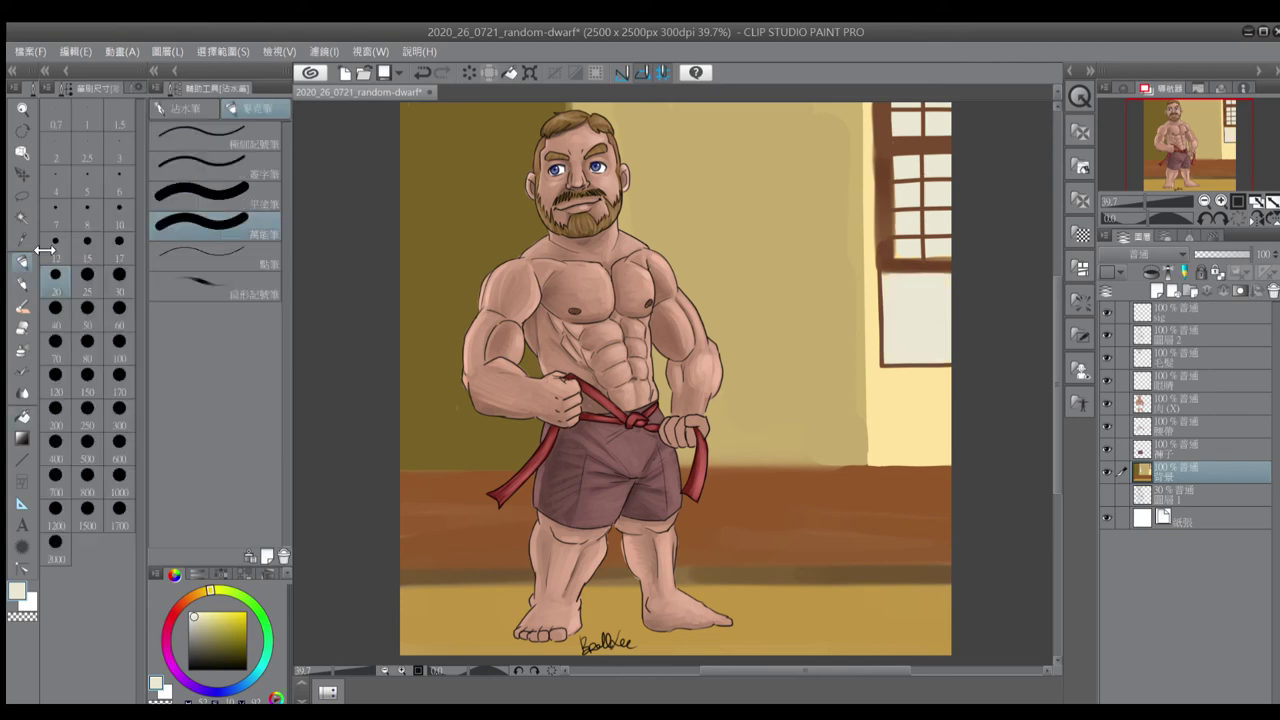
Thicken the lower pane's brown frame with the marker at size 30, and sample the pale yellow wall colour
click(119, 274)
drag(885, 268, 886, 356)
alt+click(887, 285)
key(ctrl+z)
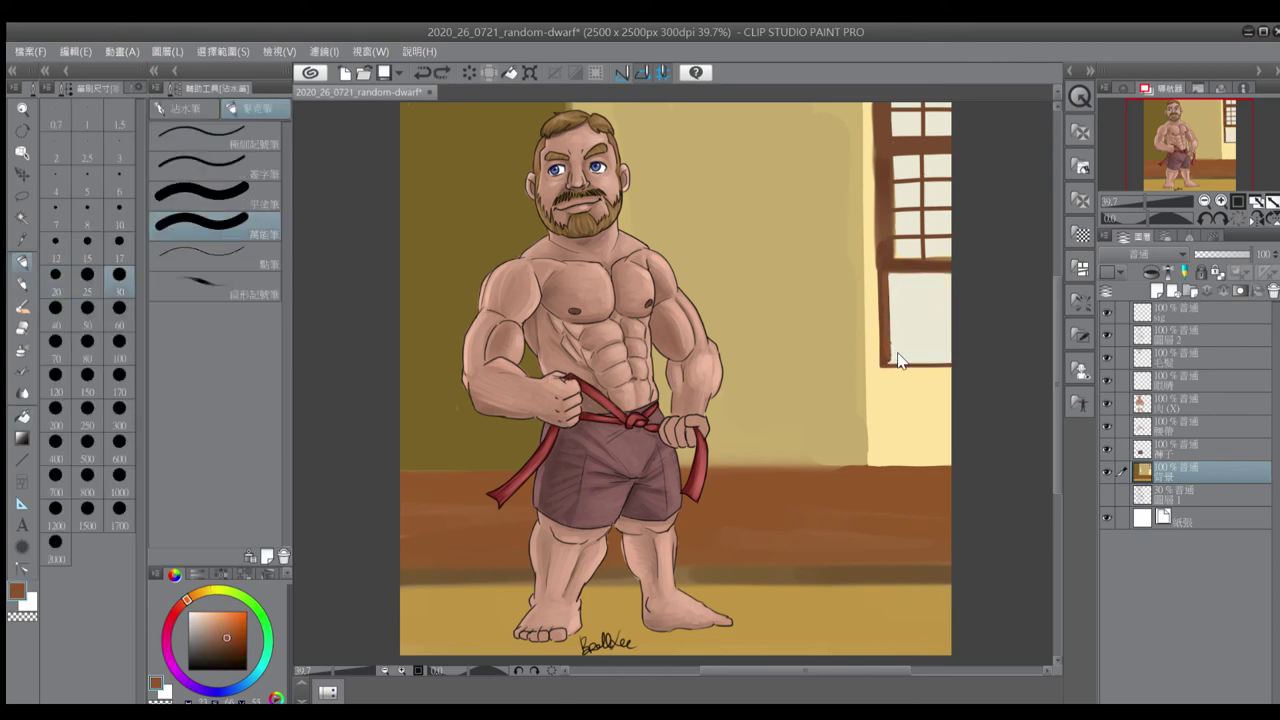
drag(888, 360, 952, 360)
alt+click(868, 180)
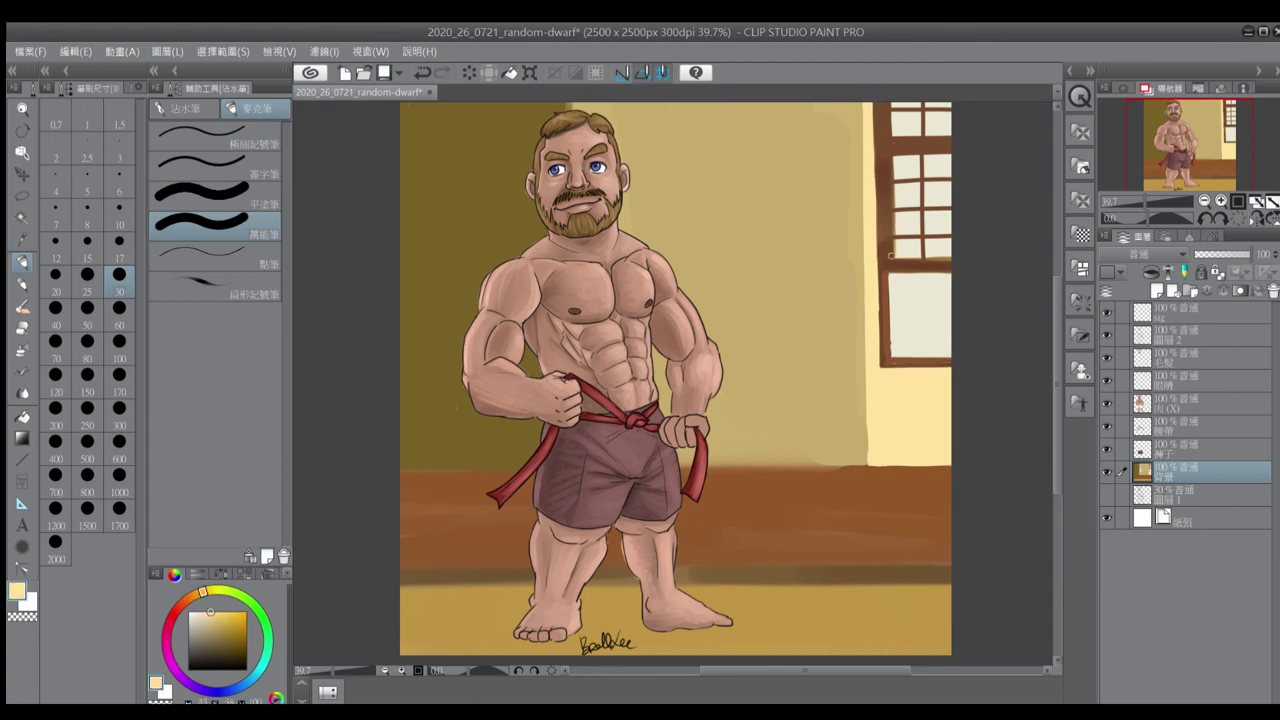
Darken the upper window frame with very dark brown using the oil paint brush at size 50
key(b)
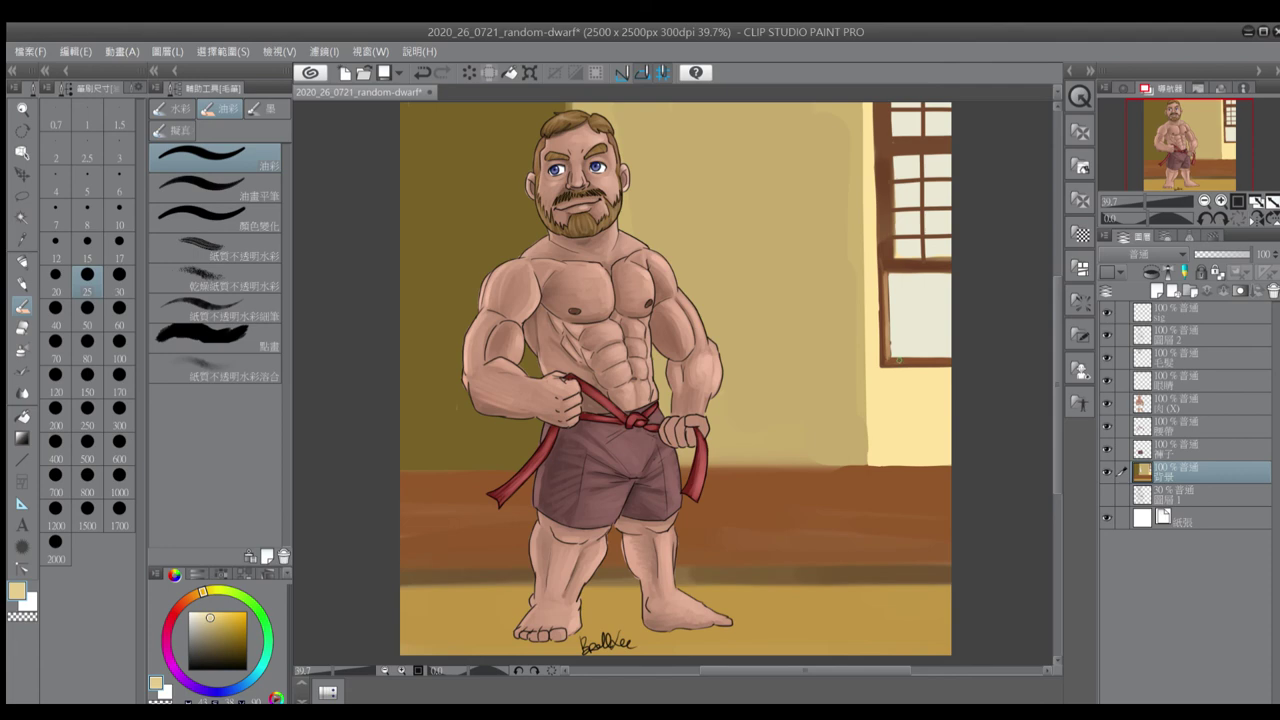
alt+click(880, 250)
click(87, 307)
mouse_move(884, 104)
mouse_down()
mouse_move(884, 236)
mouse_move(881, 217)
mouse_move(958, 263)
mouse_up()
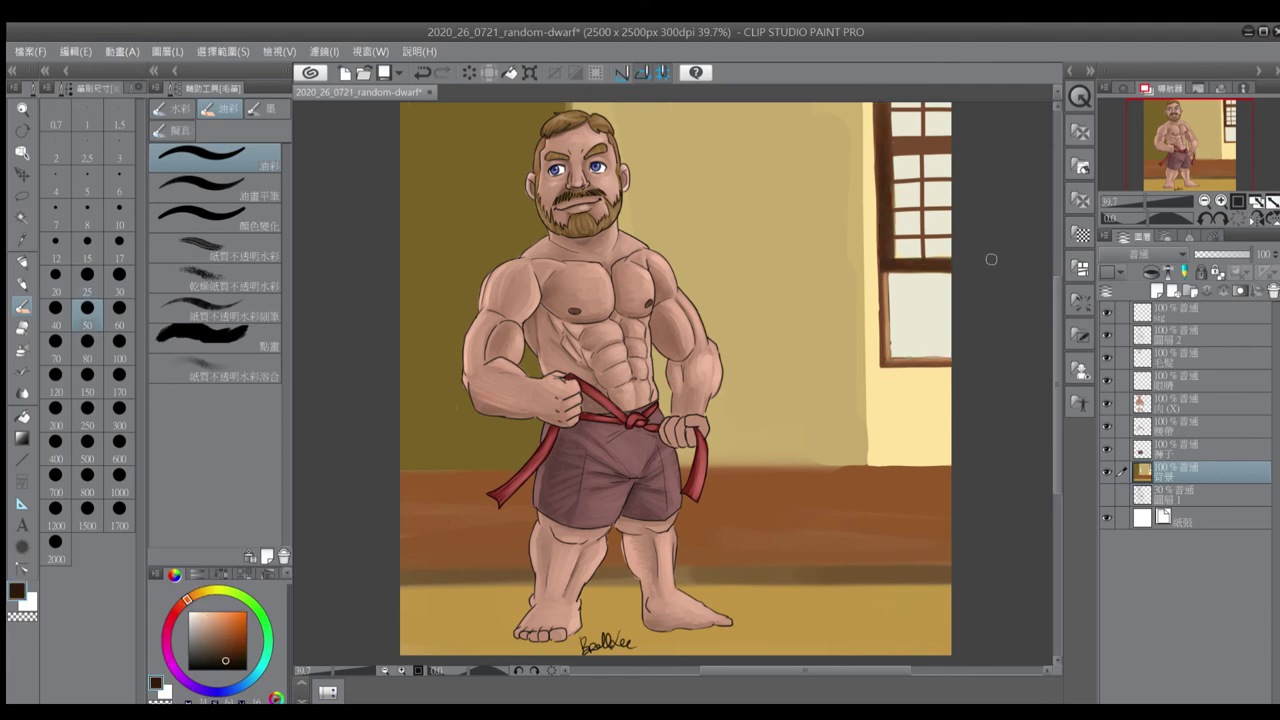
Darken the thin lattice bars of the upper window with the oil paint brush at size 25
key(bracketleft)
key(bracketleft)
key(bracketleft)
drag(910, 213, 956, 202)
key(ctrl+z)
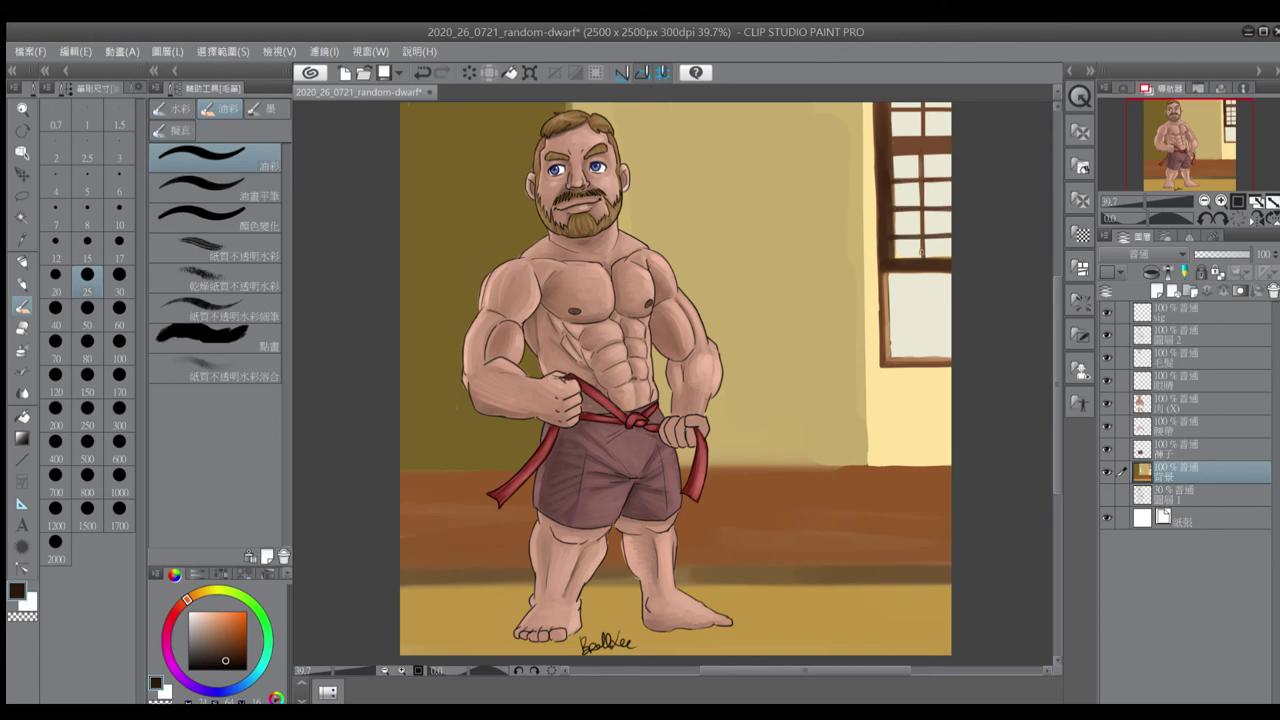
drag(915, 142, 957, 143)
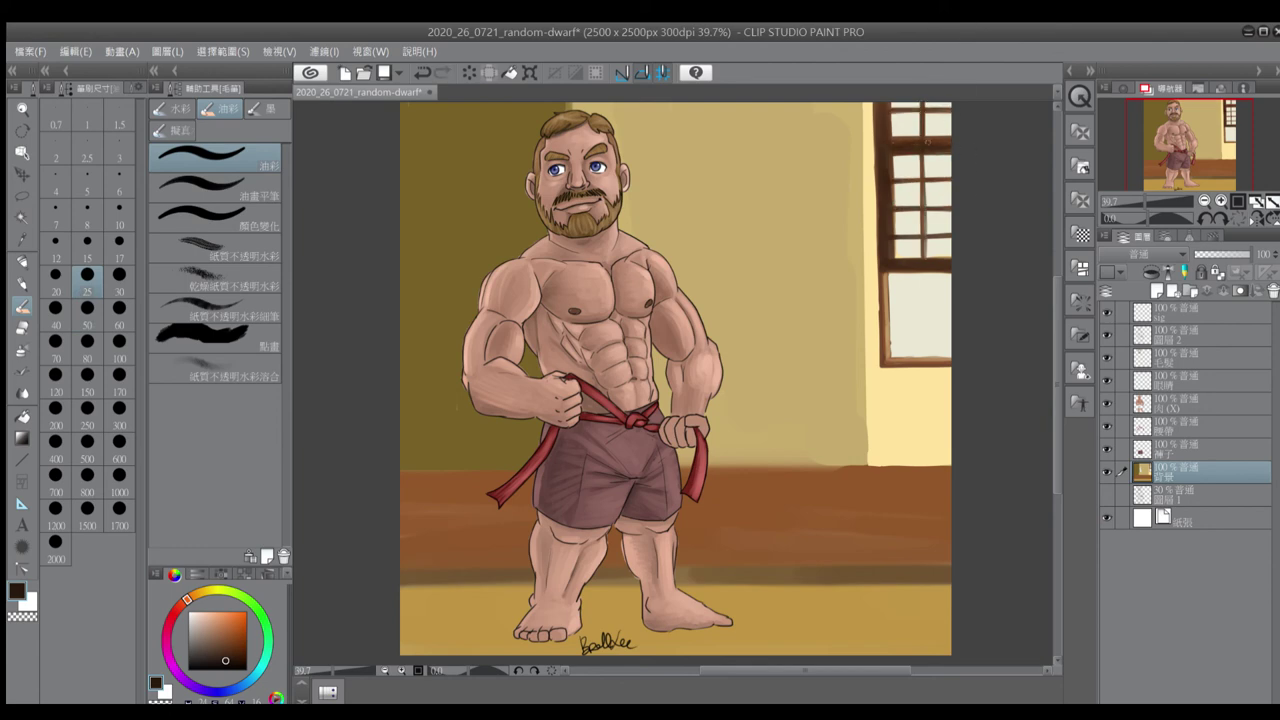
Paint an off-white window reflection on the reddish-brown band at brush size 50, and sample the window frame's brown
alt+click(940, 405)
click(87, 307)
mouse_move(955, 478)
mouse_down()
mouse_move(890, 500)
mouse_move(896, 545)
mouse_move(890, 515)
mouse_move(947, 528)
mouse_move(890, 546)
mouse_move(892, 480)
mouse_up()
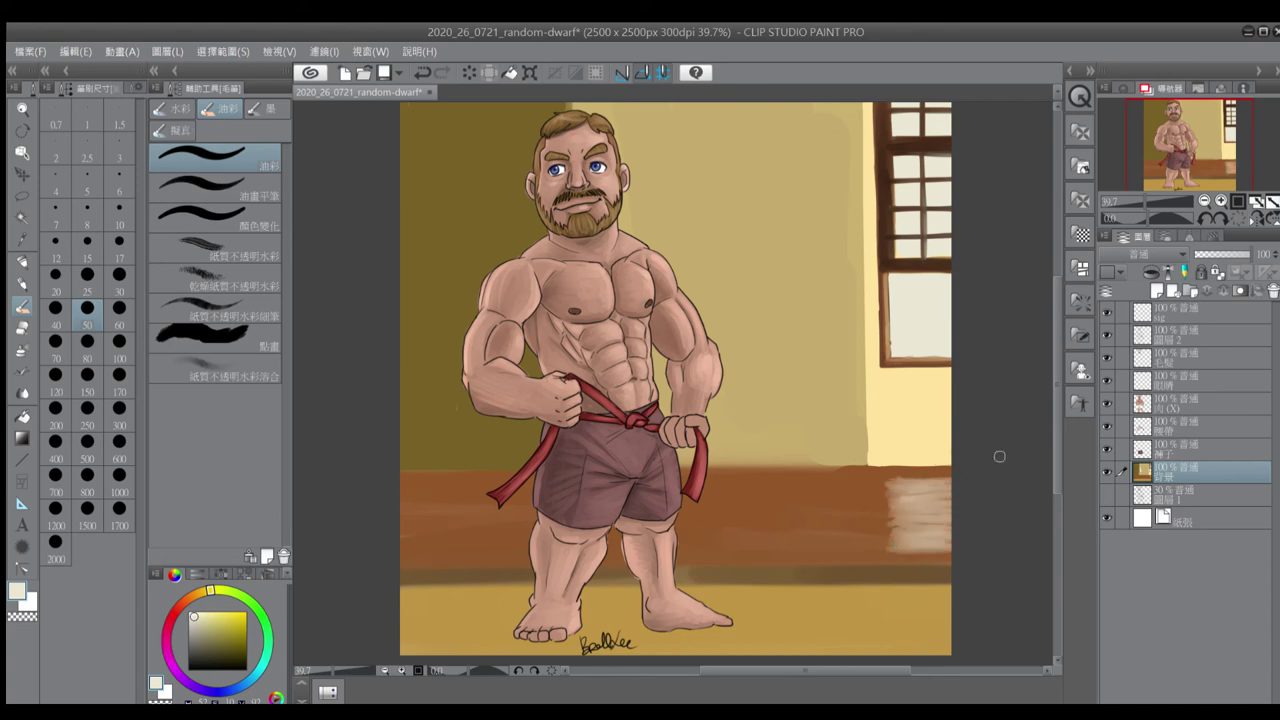
alt+click(878, 112)
mouse_move(851, 111)
mouse_down()
mouse_move(845, 222)
mouse_move(848, 105)
mouse_up()
key(ctrl+z)
key(ctrl+z)
mouse_move(842, 228)
mouse_down()
mouse_move(836, 108)
mouse_move(838, 230)
mouse_up()
key(ctrl+z)
Paint a thick brown frame with an upper crossbar for a large window behind the figure, using the marker at size 100
key(p)
key(bracketright)
key(bracketright)
key(bracketright)
key(bracketright)
key(bracketright)
key(bracketright)
key(bracketright)
key(bracketright)
key(bracketright)
key(ctrl+z)
mouse_move(838, 104)
mouse_down()
mouse_move(838, 355)
mouse_move(720, 352)
mouse_up()
key(ctrl+z)
drag(614, 102, 604, 370)
drag(628, 160, 812, 148)
shift+click(812, 148)
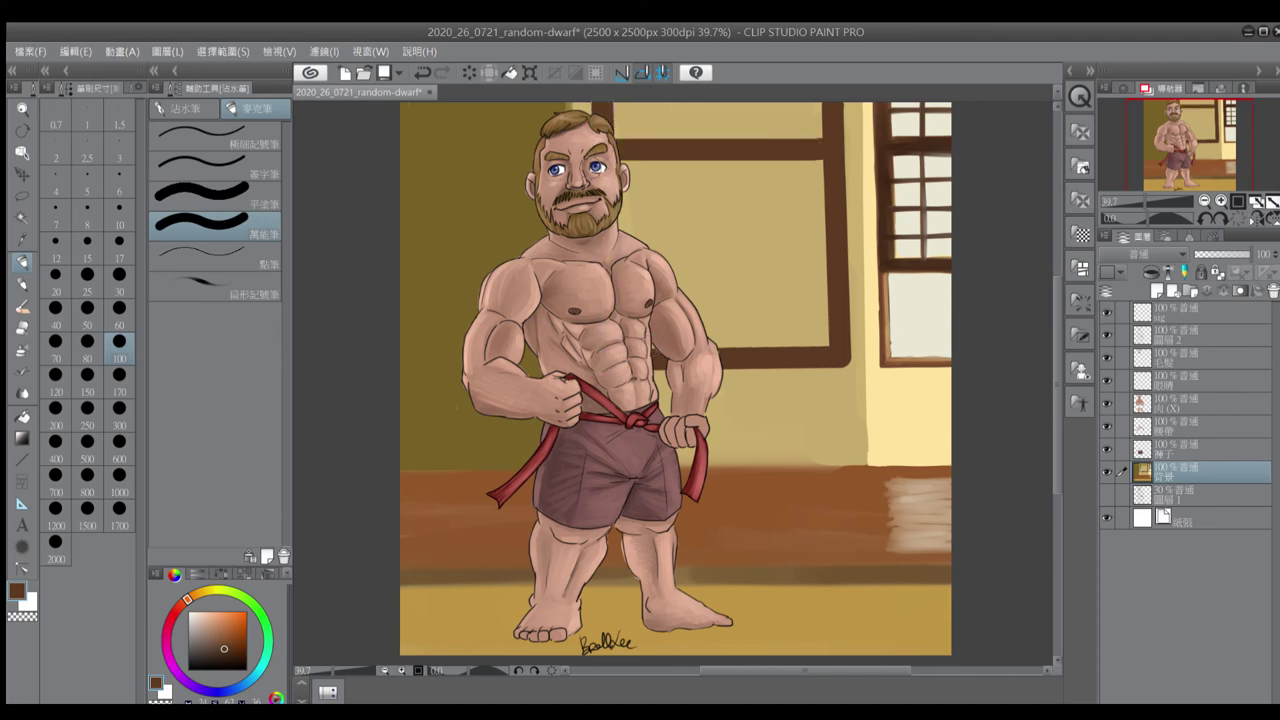
Fill the large window's panes with the off-white sampled from the small window
alt+click(912, 320)
key(g)
click(771, 220)
key(p)
Paint a dark brown horizontal bar across the large window's lower pane with the marker at size 100
alt+click(832, 357)
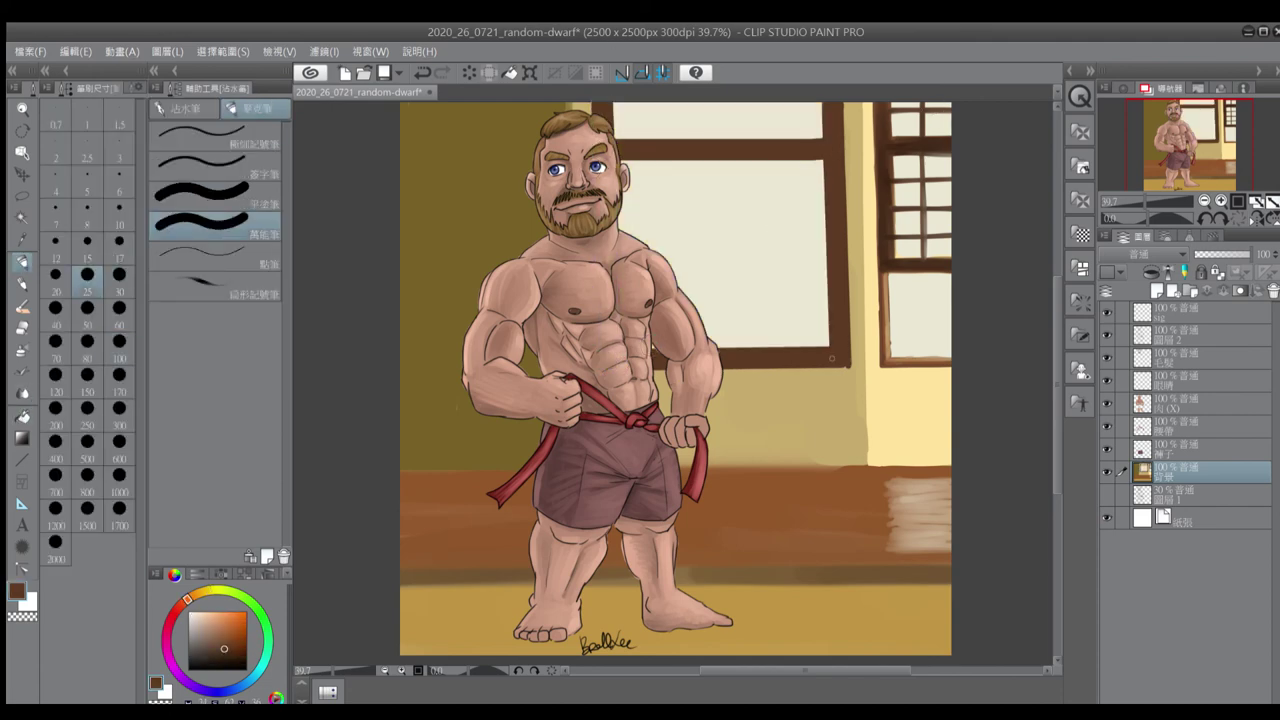
alt+click(852, 358)
key(bracketright)
key(bracketright)
key(bracketright)
key(bracketright)
key(bracketright)
key(bracketright)
key(bracketright)
drag(664, 265, 840, 265)
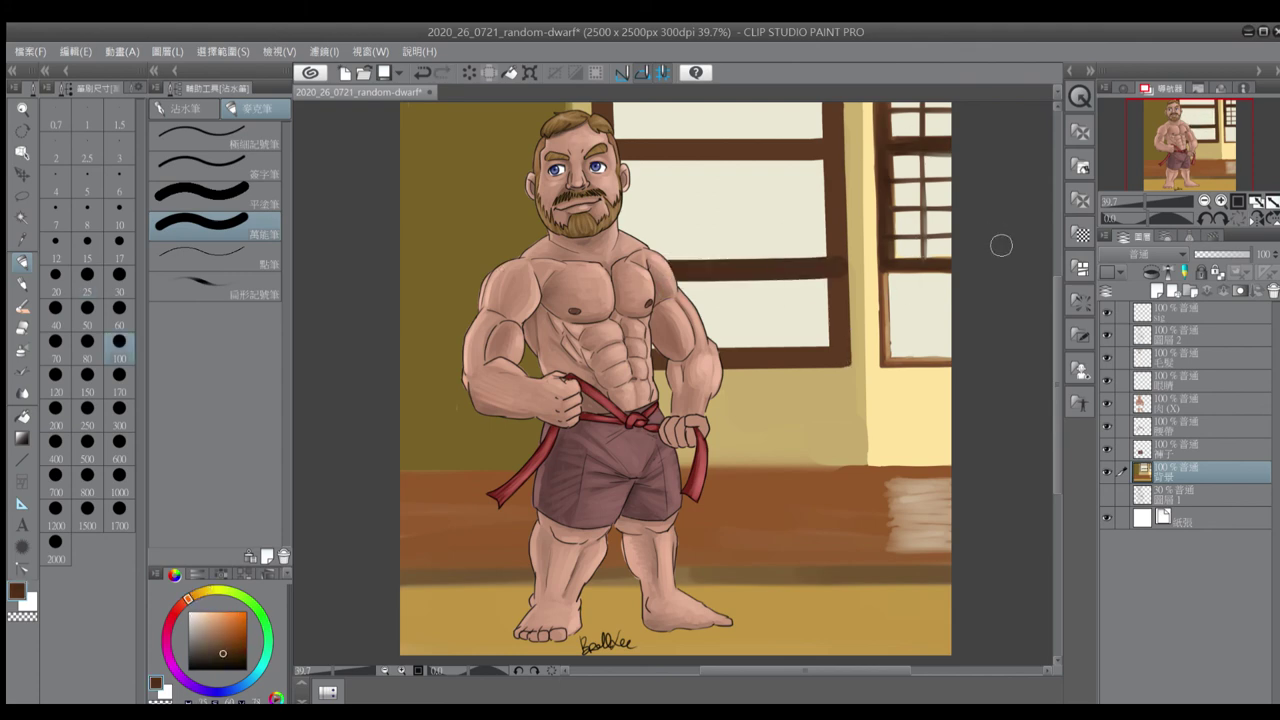
Paint dark brown horizontal lattice bars across the large window's upper pane with the marker at size 30
key(bracketleft)
key(bracketleft)
key(bracketleft)
key(bracketleft)
key(bracketleft)
key(bracketleft)
drag(628, 183, 832, 183)
drag(618, 213, 832, 212)
key(ctrl+z)
key(ctrl+z)
drag(616, 213, 838, 211)
drag(640, 242, 836, 238)
key(ctrl+z)
drag(612, 113, 824, 113)
Paint dark brown vertical lattice bars across the large window's upper pane to complete its grid
drag(789, 150, 789, 102)
key(ctrl+z)
drag(789, 160, 796, 116)
key(ctrl+z)
mouse_move(796, 260)
mouse_down()
mouse_move(796, 103)
mouse_move(763, 152)
mouse_up()
key(ctrl+z)
drag(757, 260, 757, 103)
mouse_move(716, 103)
mouse_down()
mouse_move(722, 260)
mouse_move(713, 153)
mouse_up()
key(ctrl+z)
key(ctrl+z)
drag(651, 103, 651, 238)
key(ctrl+z)
Clean up the right edge of the large window's lower pane with the sampled off-white
alt+click(815, 300)
drag(830, 348, 830, 278)
key(ctrl+z)
drag(830, 348, 828, 283)
Paint light brown highlights along the right and bottom inner edges of the large window's frame with the oil brush at size 30
alt+click(840, 288)
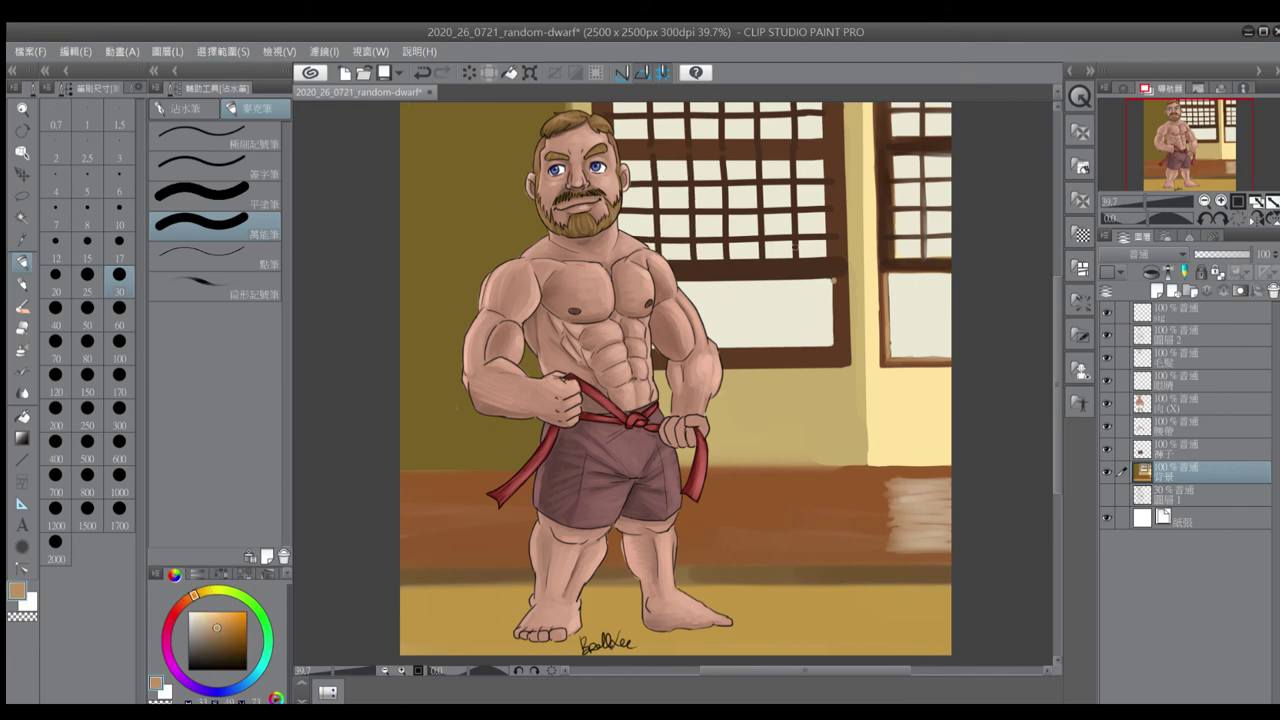
key(b)
drag(836, 346, 838, 284)
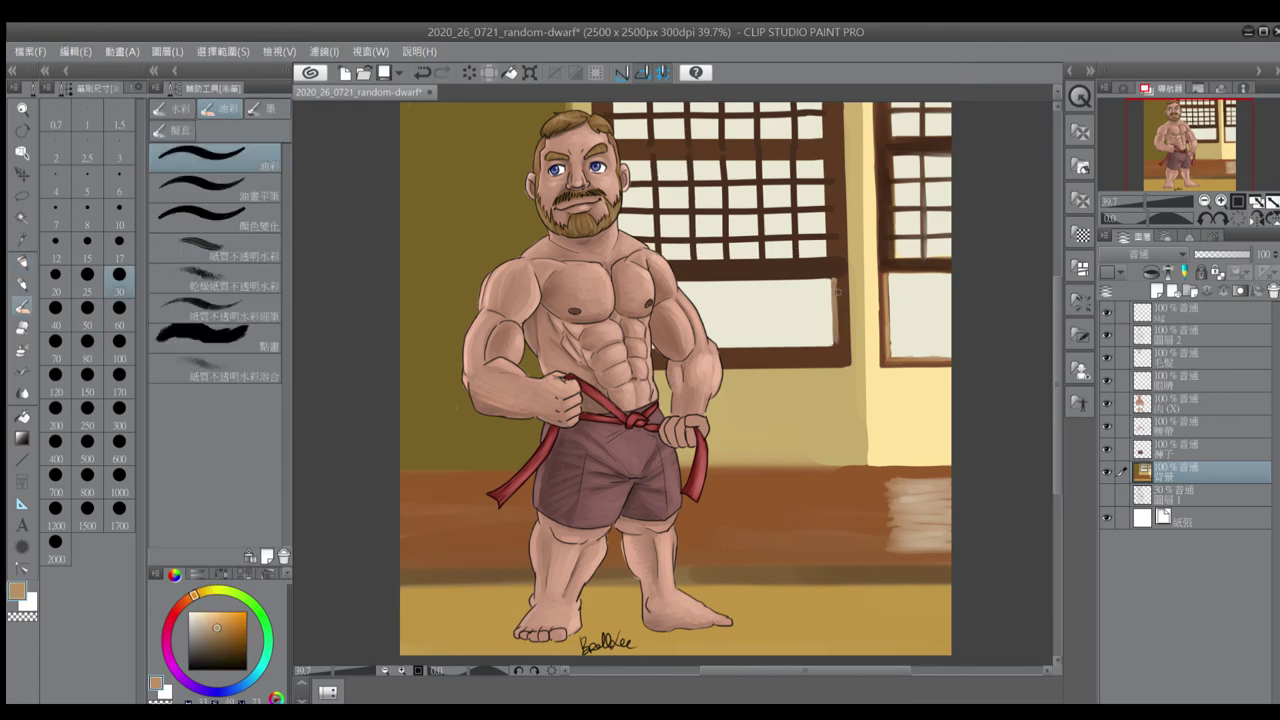
alt+click(916, 340)
mouse_move(718, 348)
mouse_down()
mouse_move(836, 346)
mouse_move(722, 356)
mouse_move(793, 357)
mouse_up()
alt+click(840, 332)
alt+click(731, 362)
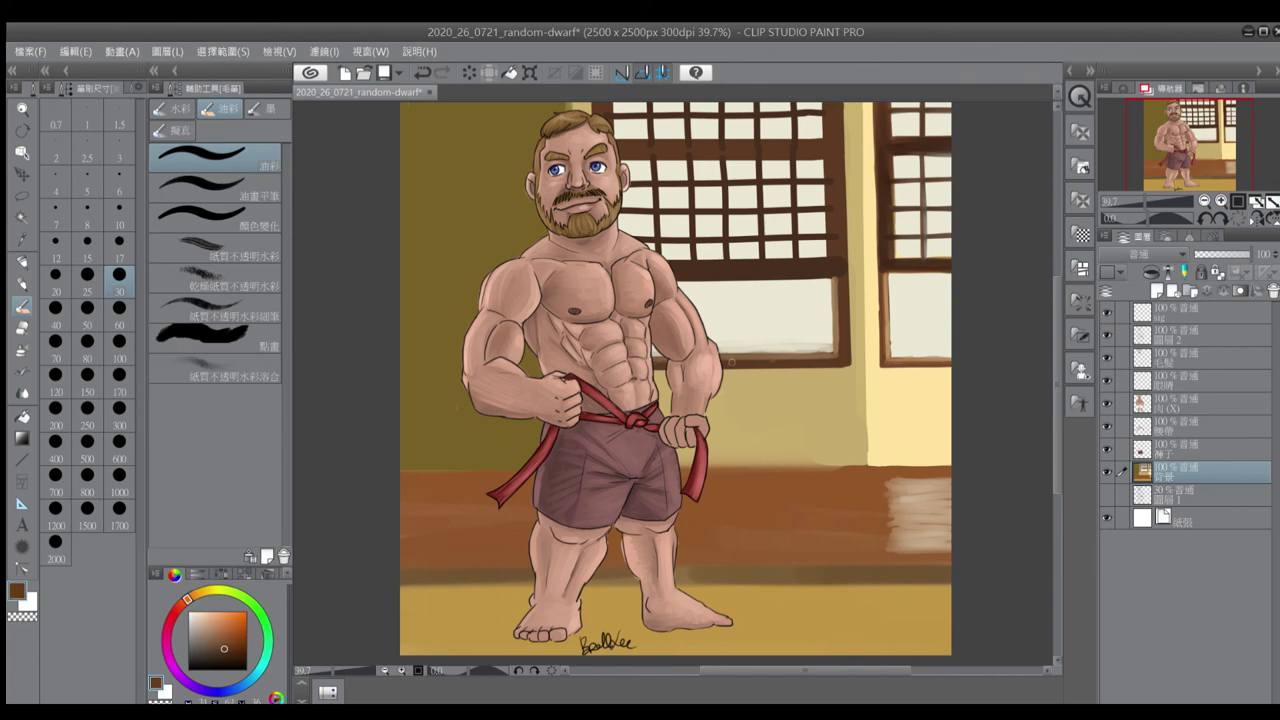
Refine the small window's left and bottom frame edges with sampled browns, using the marker and oil brush at size 30
drag(884, 276, 882, 318)
alt+click(882, 314)
alt+click(831, 274)
key(p)
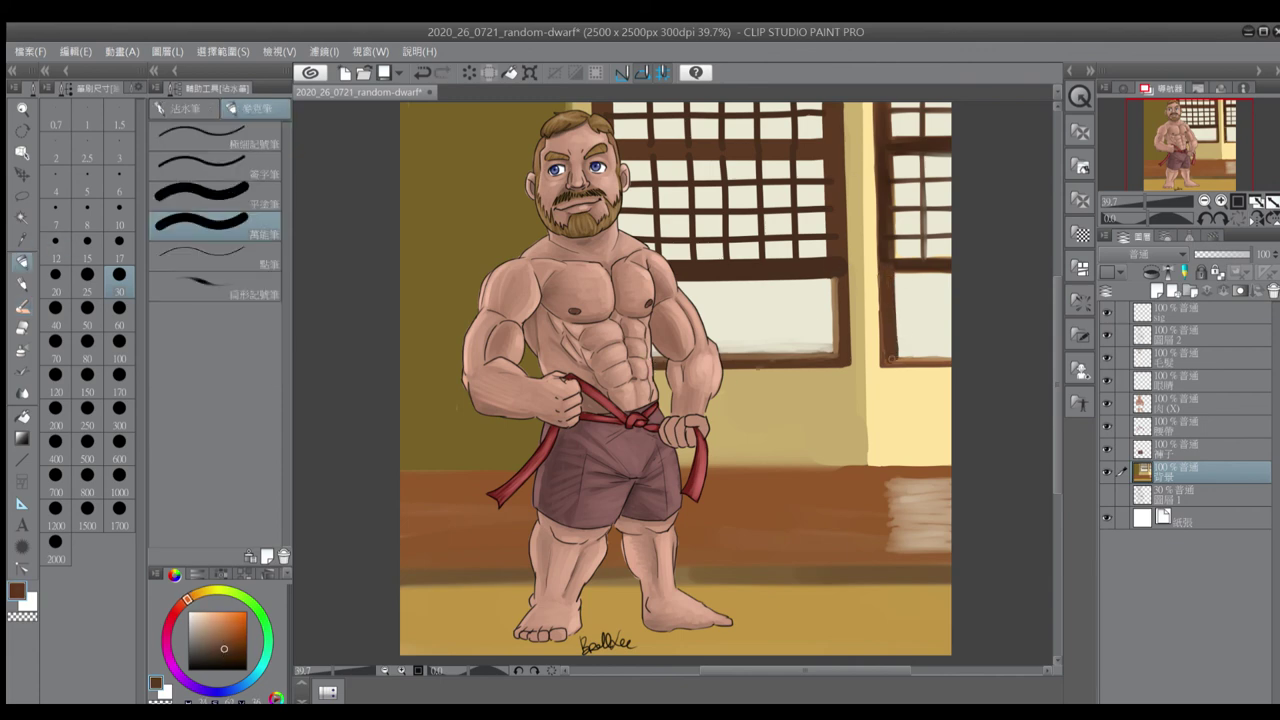
drag(892, 356, 950, 365)
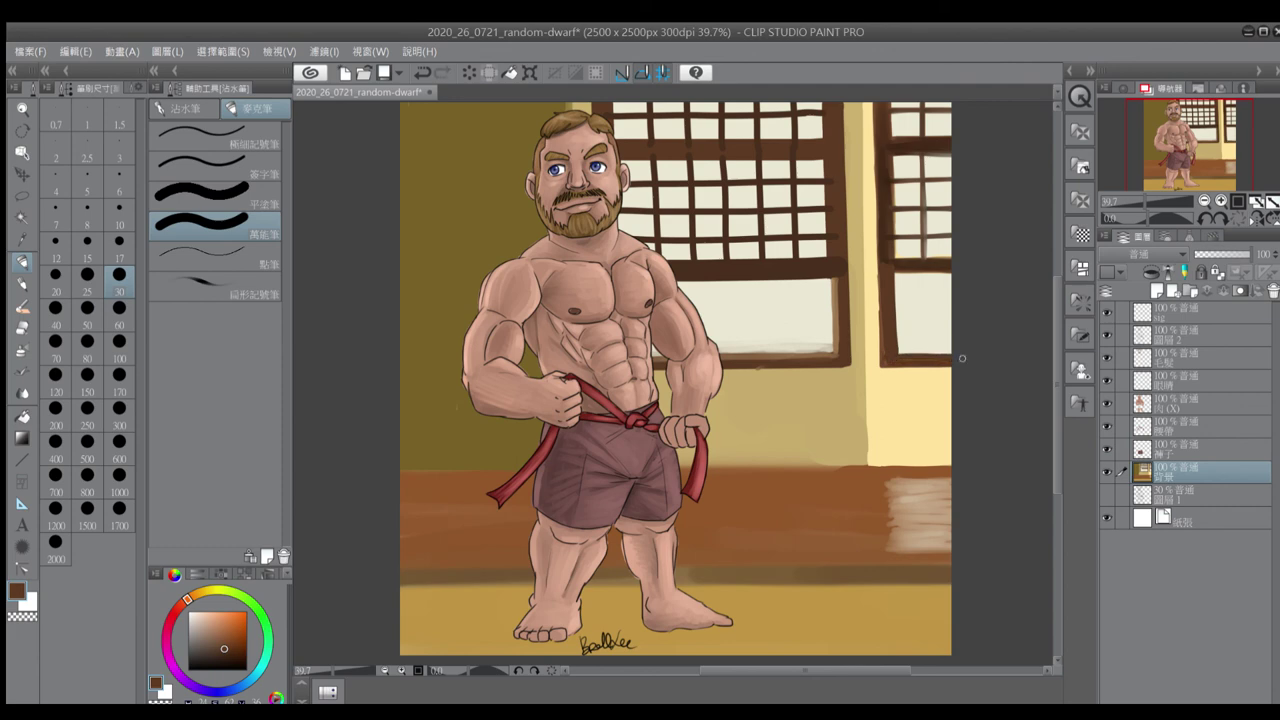
alt+click(900, 345)
alt+click(838, 310)
key(b)
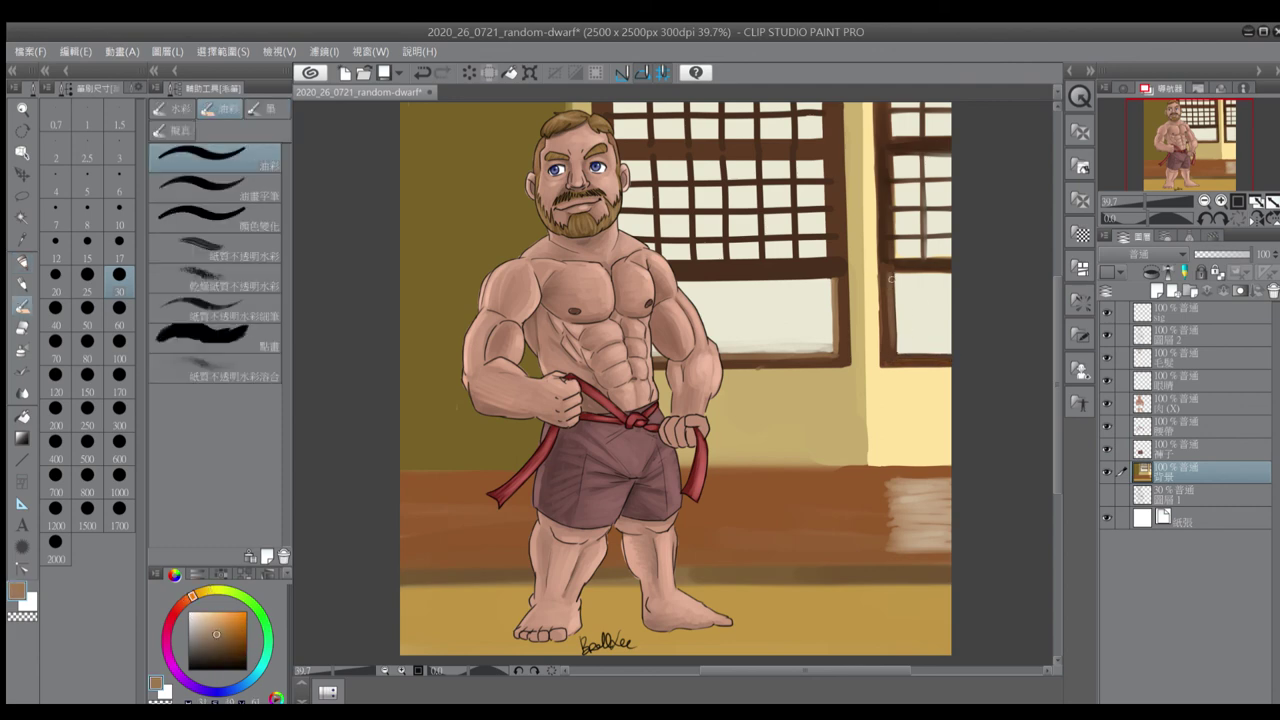
alt+click(889, 353)
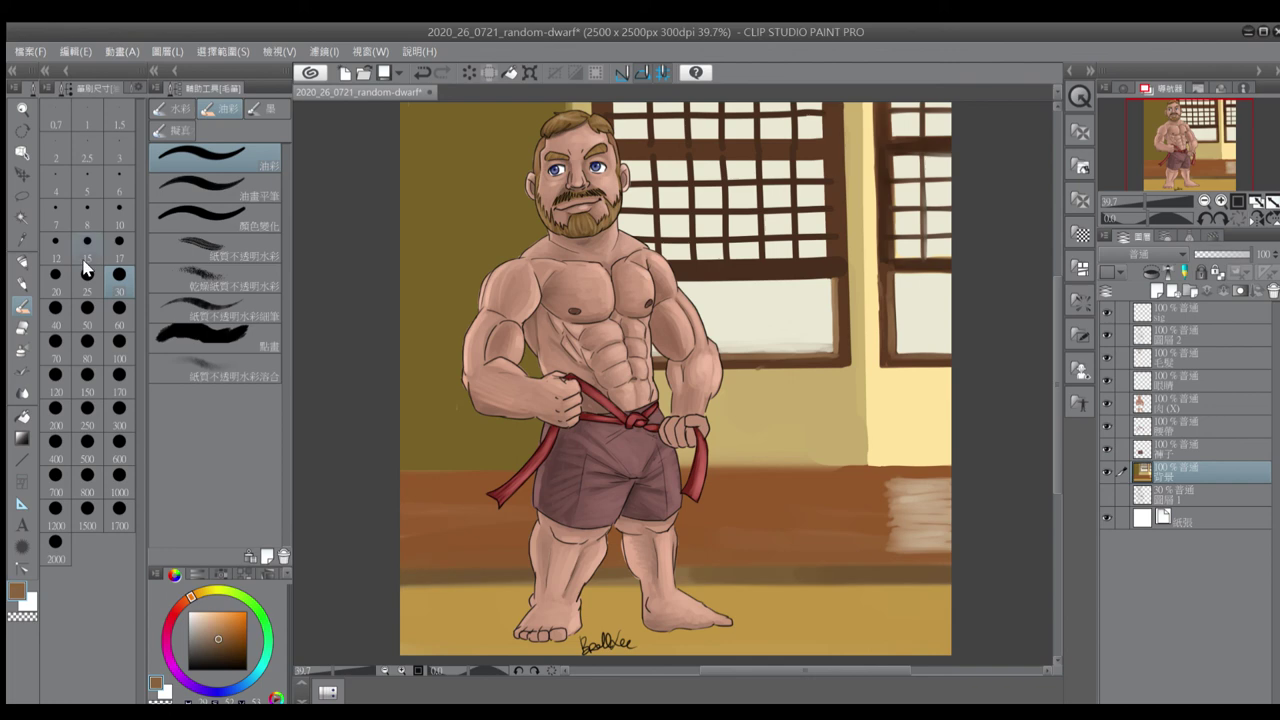
Paint the large window's off-white reflection on the reddish-brown band with the oil brush at size 100, blending in the band's brown
key(p)
alt+click(826, 342)
click(23, 308)
mouse_move(850, 490)
mouse_down()
mouse_move(705, 490)
mouse_move(850, 485)
mouse_up()
alt+click(760, 490)
drag(680, 512, 850, 512)
mouse_move(675, 540)
mouse_down()
mouse_move(834, 515)
mouse_move(680, 525)
mouse_move(860, 535)
mouse_up()
alt+click(830, 500)
mouse_move(860, 490)
mouse_down()
mouse_move(690, 545)
mouse_move(830, 545)
mouse_up()
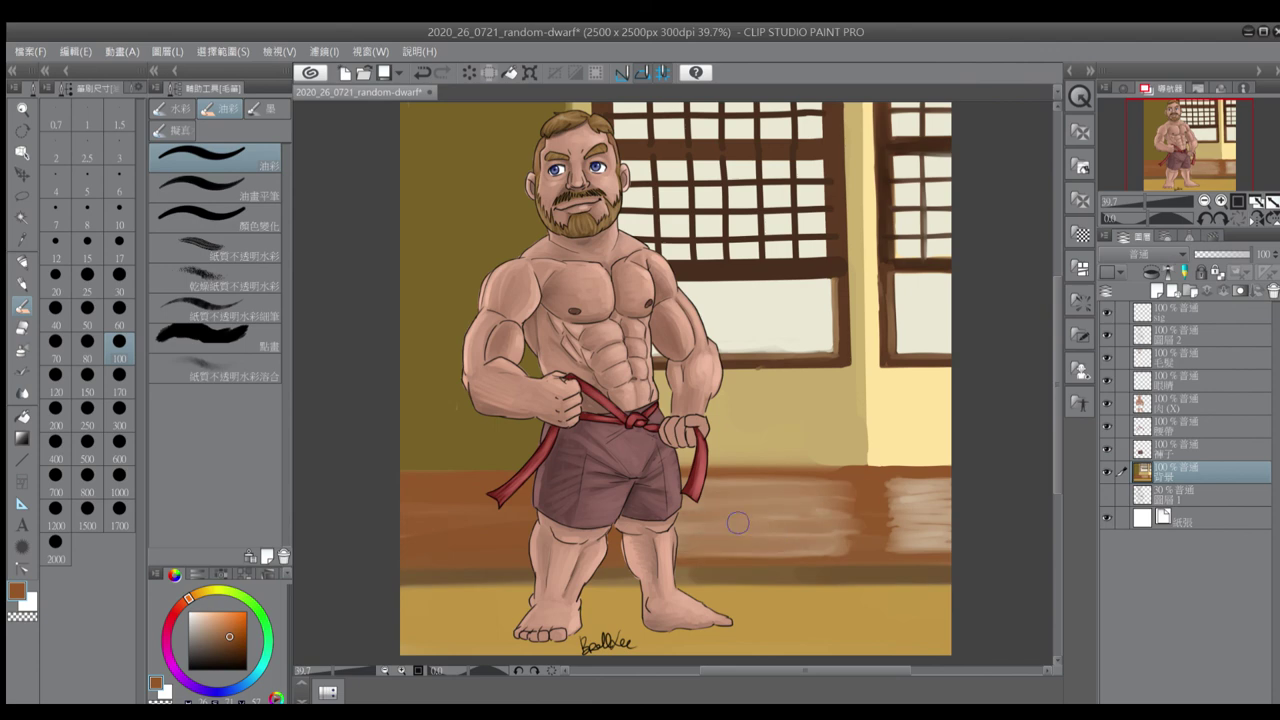
Blend both window reflections on the wooden band with sampled colours, reducing the oil brush to size 60
drag(730, 515, 840, 512)
alt+click(870, 495)
key(bracketleft)
key(bracketleft)
key(bracketleft)
mouse_move(690, 512)
mouse_down()
mouse_move(808, 505)
mouse_move(800, 531)
mouse_move(680, 540)
mouse_up()
mouse_move(710, 488)
mouse_down()
mouse_move(830, 486)
mouse_move(705, 490)
mouse_move(826, 530)
mouse_up()
alt+click(865, 500)
drag(895, 485, 941, 536)
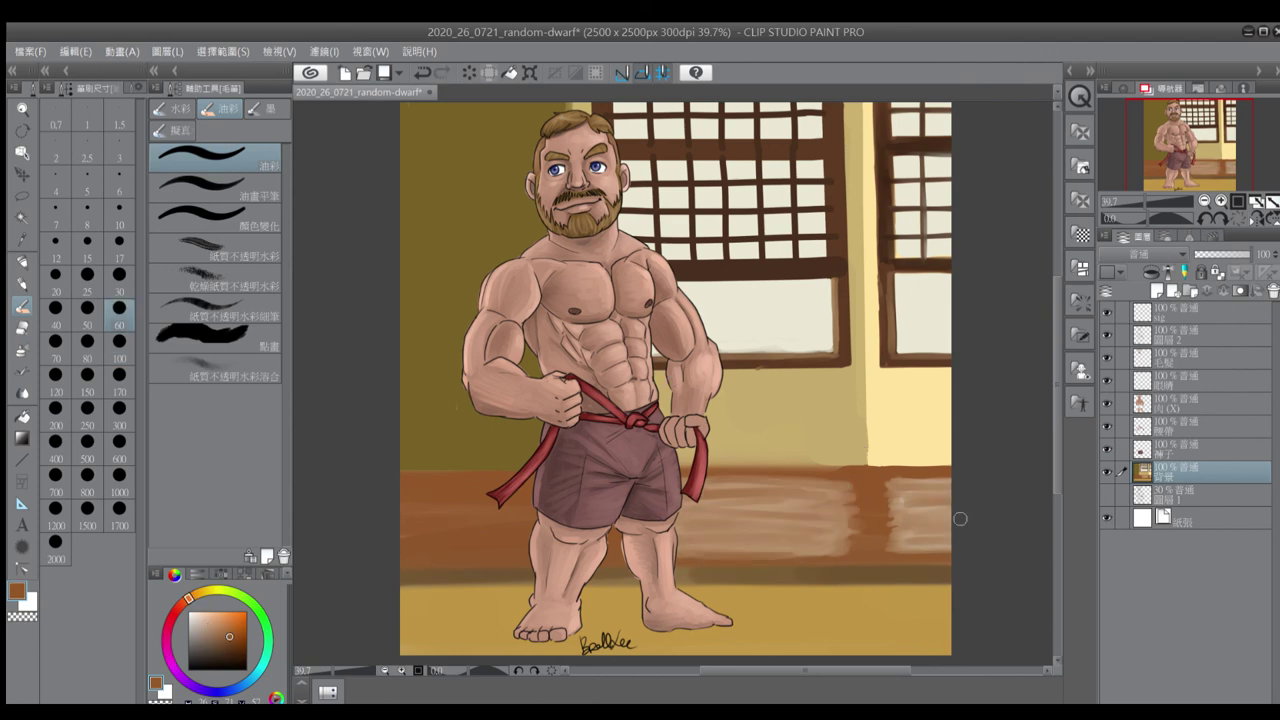
Try to draw a dark olive line down the wall corner between the windows with the hard pencil at size 50
alt+click(862, 135)
key(p)
key(bracketright)
key(bracketright)
key(bracketright)
key(bracketright)
key(bracketright)
key(bracketright)
key(bracketright)
key(bracketright)
key(bracketright)
key(bracketright)
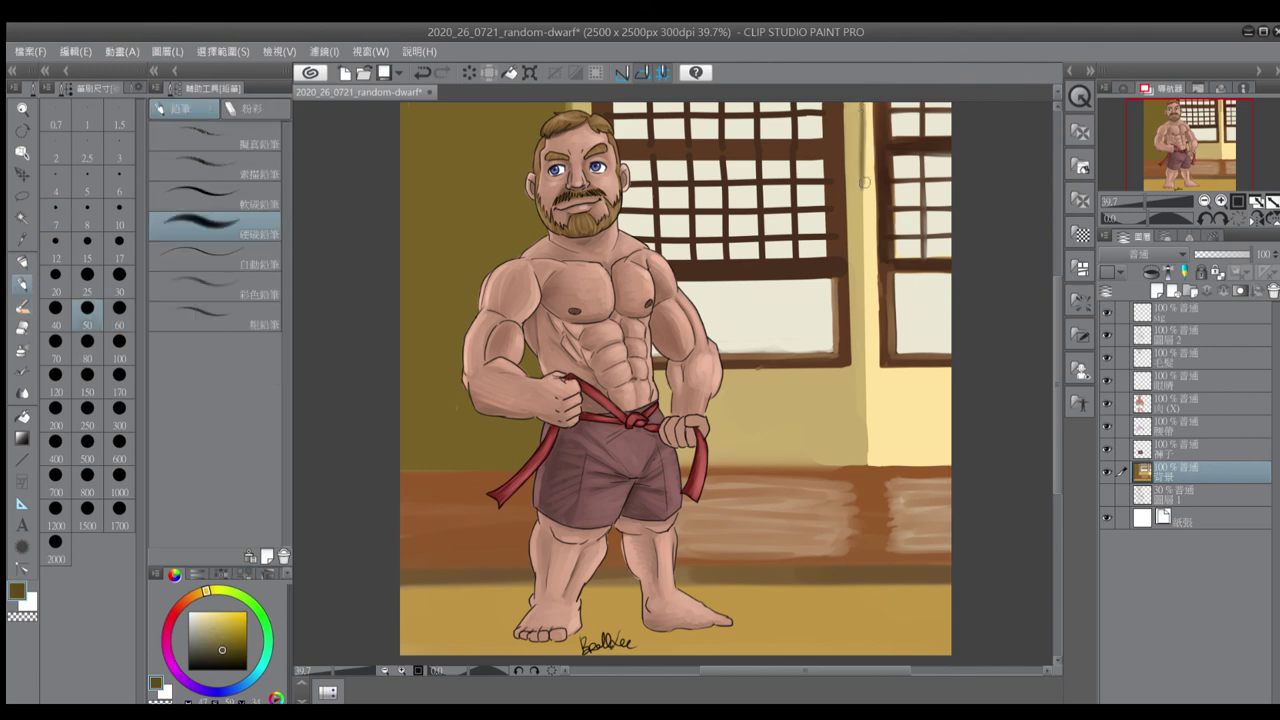
key(ctrl+z)
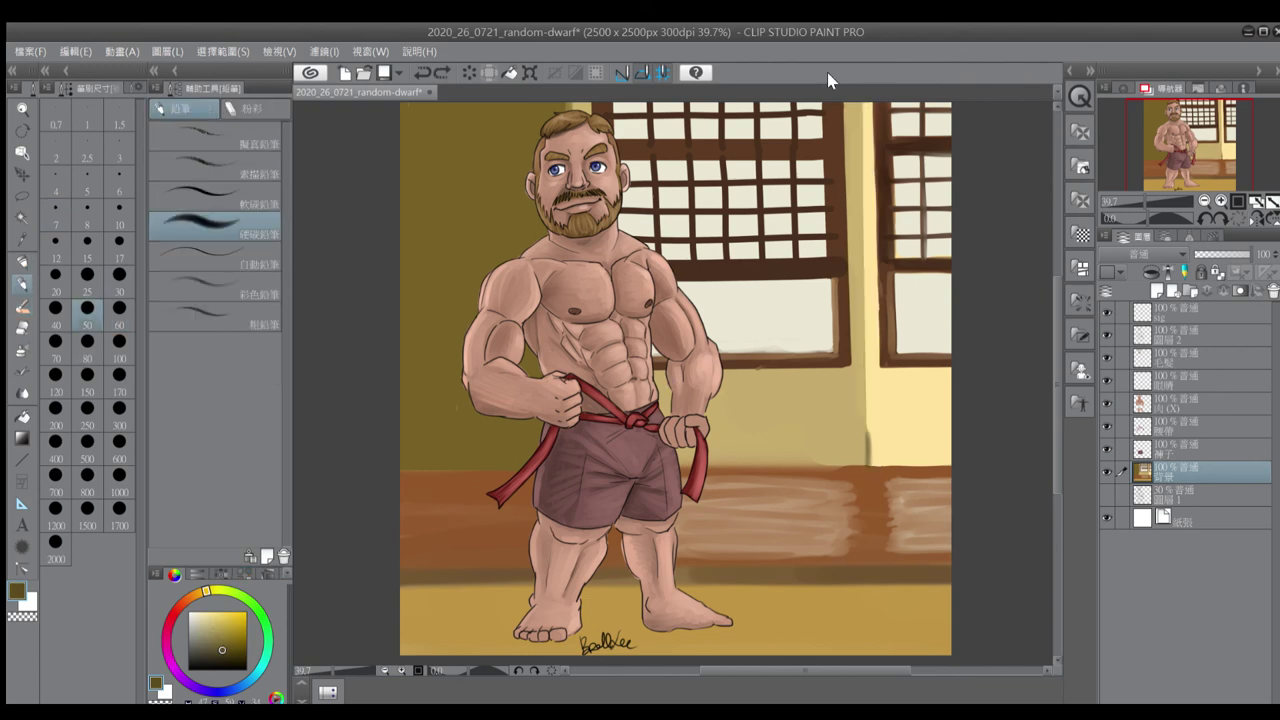
drag(864, 205, 860, 110)
key(ctrl+z)
drag(862, 190, 866, 442)
key(ctrl+z)
drag(866, 304, 867, 448)
key(ctrl+z)
Try the wall corner line again with the pencil at size 20
key(bracketleft)
key(bracketleft)
key(bracketleft)
key(bracketleft)
key(ctrl+z)
drag(862, 196, 865, 460)
key(ctrl+z)
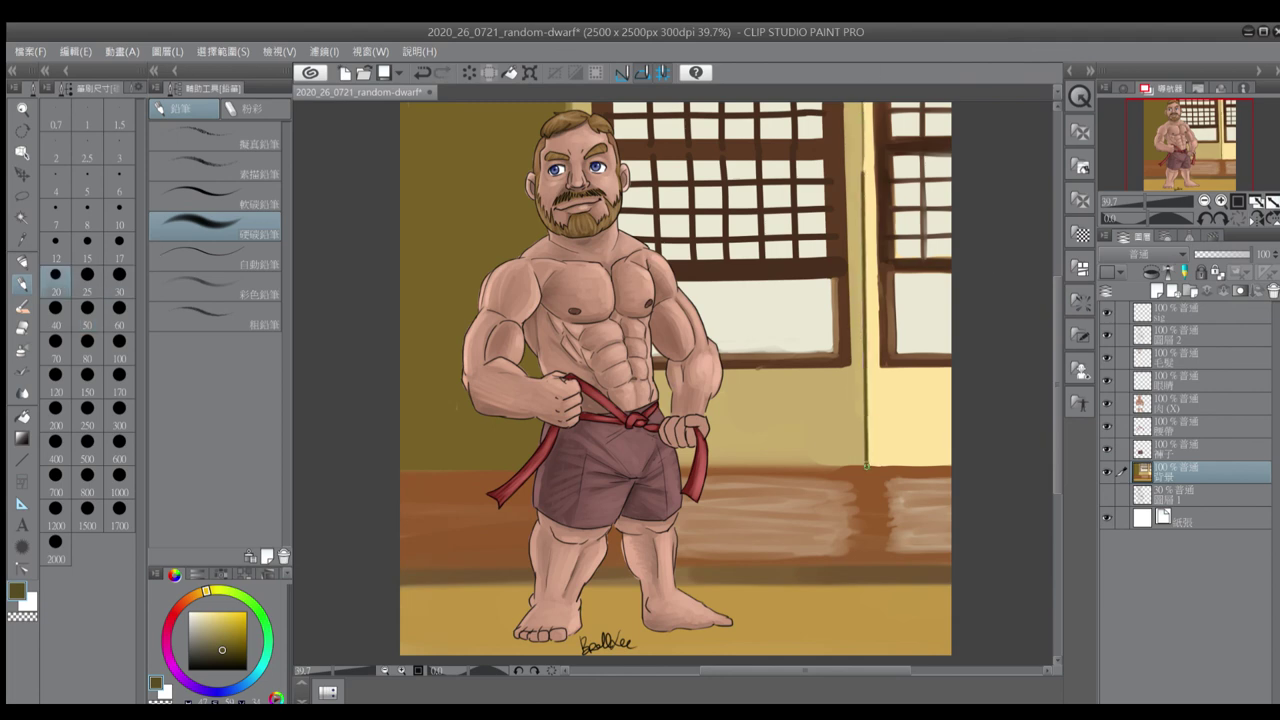
Draw thin dark olive lines down the wall corner and along the wall's base with the pencil at size 8
key(bracketleft)
key(bracketleft)
key(bracketleft)
key(bracketleft)
key(bracketleft)
drag(862, 172, 864, 464)
mouse_move(859, 106)
mouse_down()
mouse_move(866, 442)
mouse_move(372, 472)
mouse_up()
key(ctrl+z)
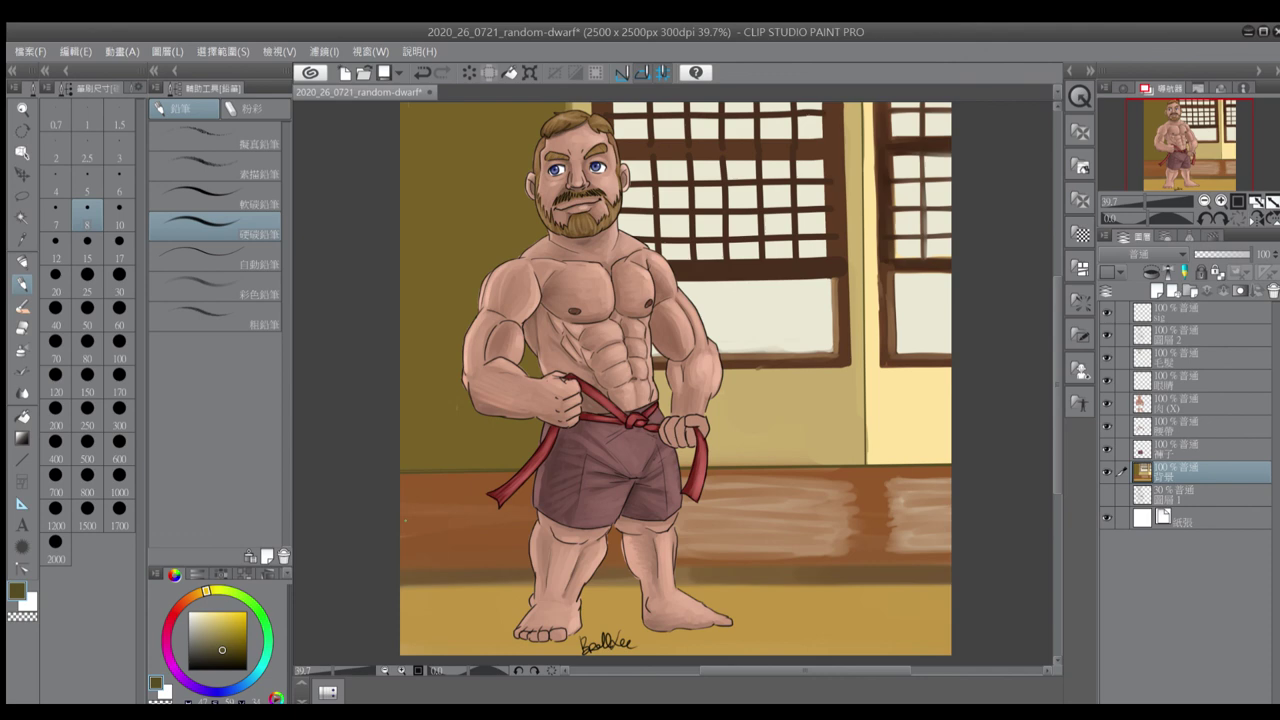
Touch up the narrow wall strip above the figure's head with sampled tan and cream, using the marker and pencil
alt+click(575, 102)
key(p)
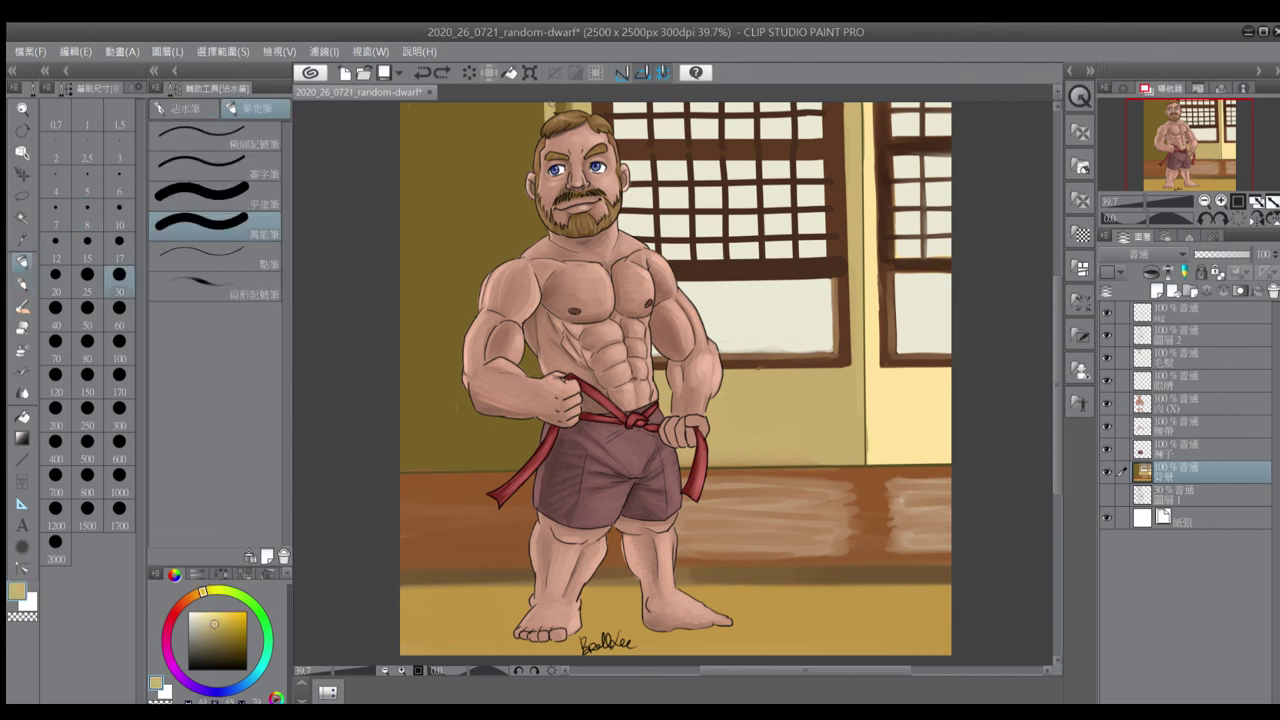
alt+click(567, 100)
key(p)
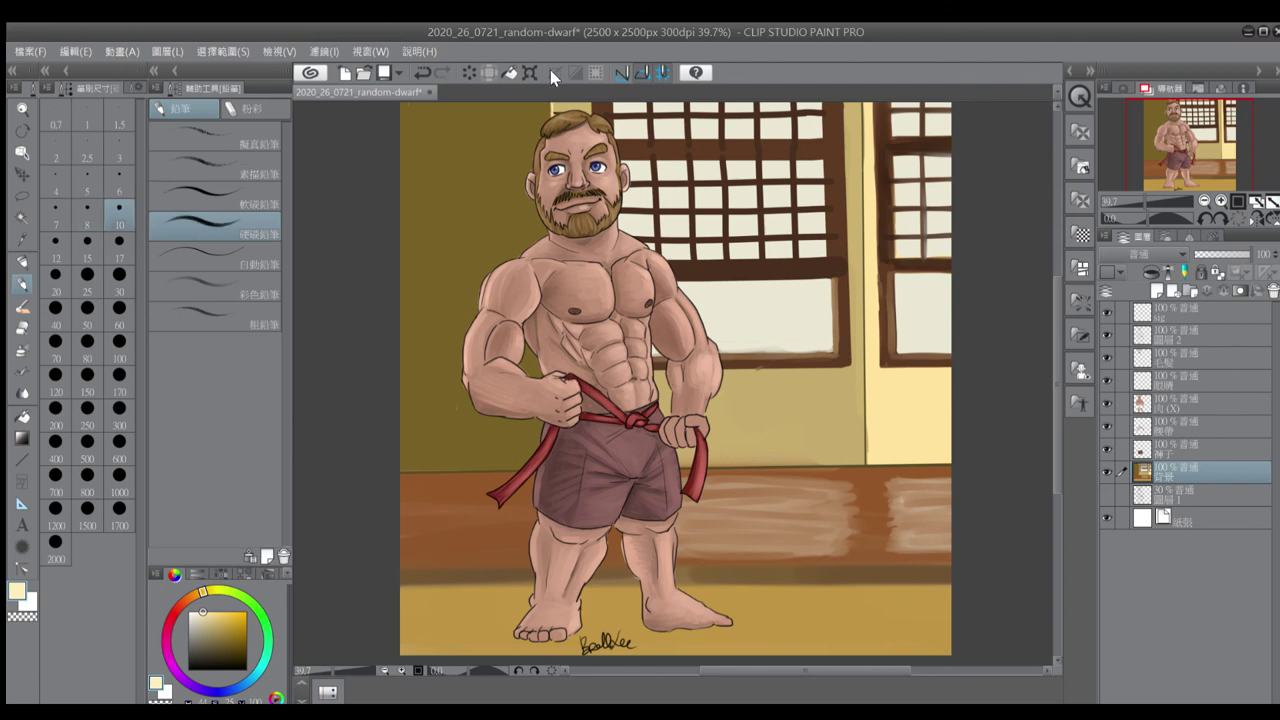
Paint pale blue over the two window reflections on the wooden band with the oil brush
key(b)
alt+click(930, 490)
alt+click(945, 487)
mouse_move(950, 485)
mouse_down()
mouse_move(914, 502)
mouse_move(892, 548)
mouse_up()
drag(896, 490, 900, 538)
drag(946, 492, 888, 546)
drag(856, 488, 852, 552)
mouse_move(736, 486)
mouse_down()
mouse_move(850, 478)
mouse_move(720, 502)
mouse_move(740, 491)
mouse_move(786, 539)
mouse_move(692, 504)
mouse_move(844, 515)
mouse_up()
Paint a dark brown strip along the wooden band's lower edge with the oil brush at size 80
key(])
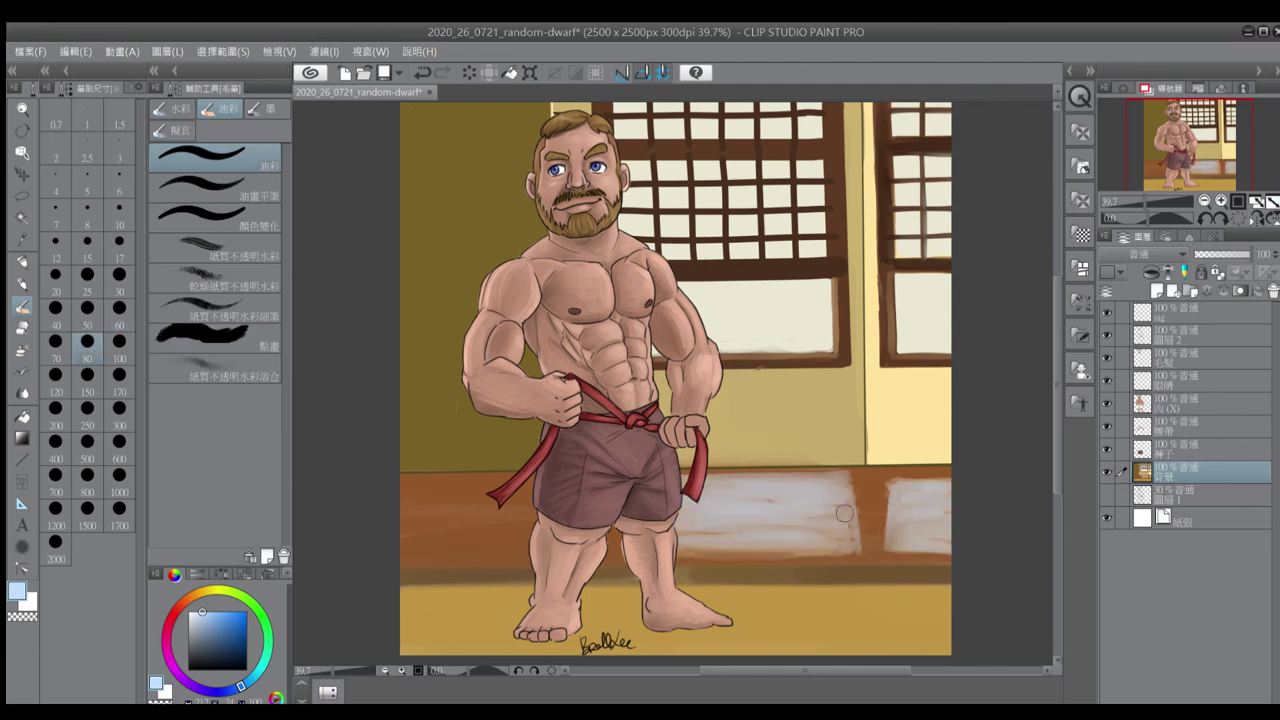
alt+click(845, 572)
drag(988, 563, 360, 575)
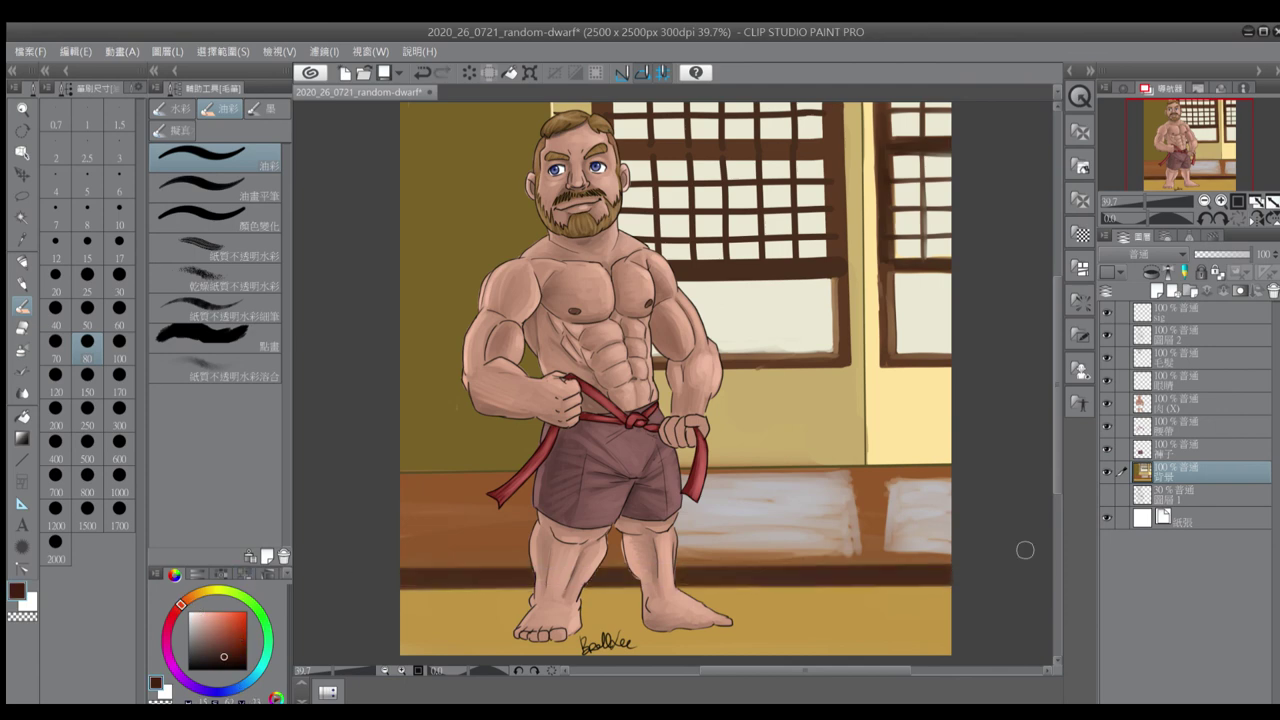
Widen and soften the edges of the two window reflections with the sampled pinkish tan
alt+click(930, 480)
mouse_move(930, 480)
mouse_down()
mouse_move(900, 485)
mouse_move(940, 485)
mouse_move(885, 520)
mouse_move(898, 490)
mouse_up()
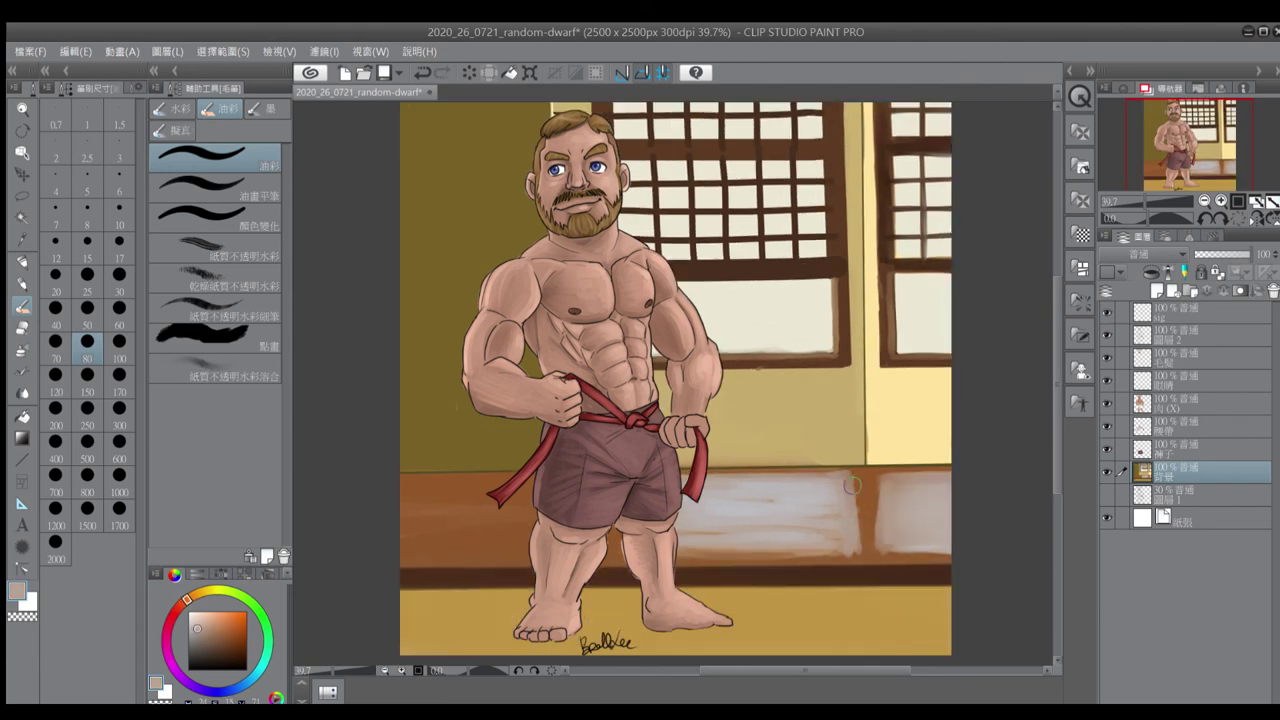
drag(681, 553, 785, 531)
Paint dark brown wood-grain lines across the wooden band and its reflections with the oil brush at size 25
alt+click(430, 500)
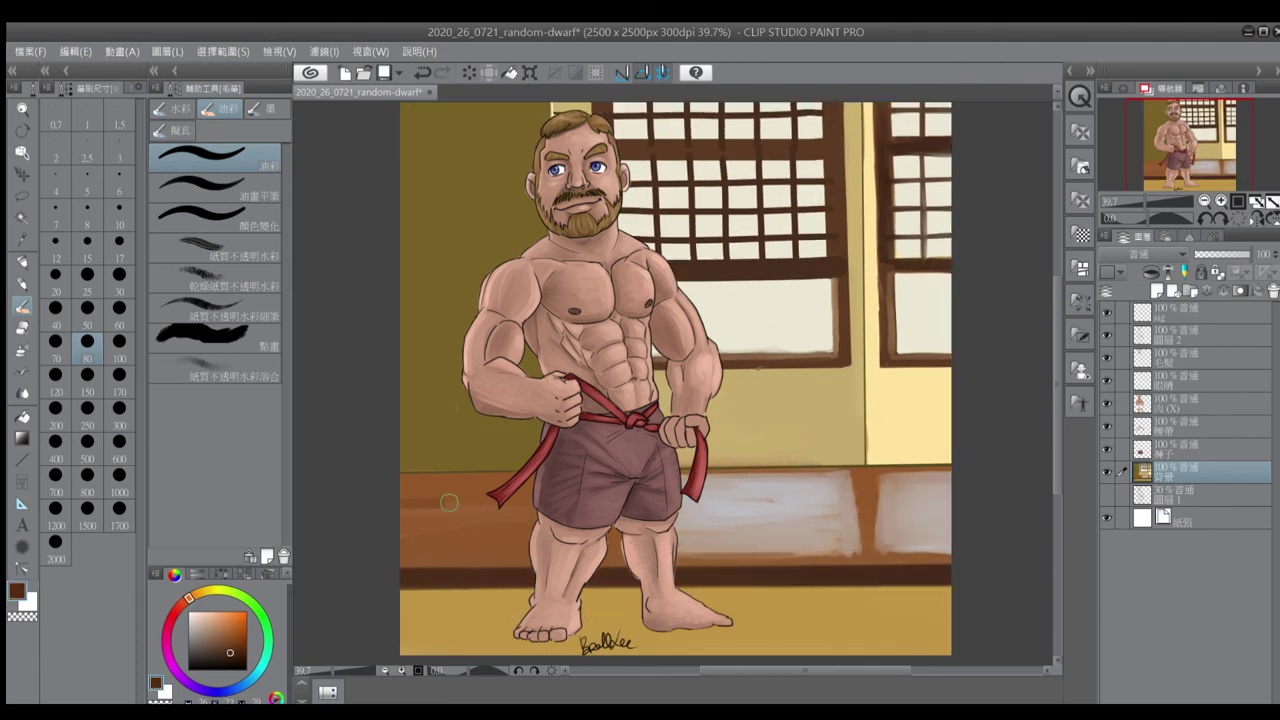
click(97, 290)
drag(674, 526, 800, 522)
drag(704, 494, 762, 492)
drag(876, 490, 944, 486)
drag(952, 531, 794, 533)
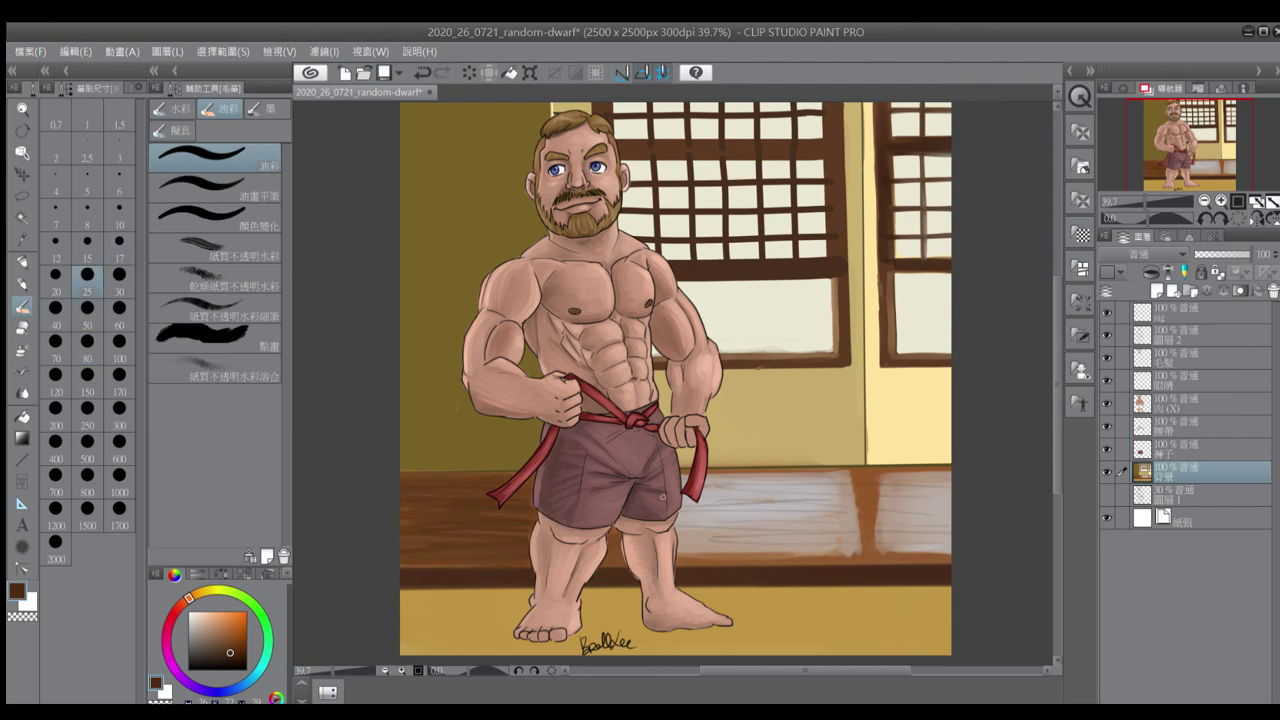
Paint a dark diagonal mat border across the floor's left corner with the oil brush at size 60
drag(781, 378, 764, 320)
mouse_move(388, 594)
mouse_down()
mouse_move(433, 543)
mouse_move(380, 597)
mouse_up()
key(bracketright)
key(bracketright)
key(bracketright)
key(bracketright)
drag(437, 540, 380, 603)
Paint a dark mat border on the floor beside the figure's right-hand foot, undoing the unwanted strokes
alt+click(446, 526)
mouse_move(600, 528)
mouse_down()
mouse_move(597, 600)
mouse_move(592, 584)
mouse_up()
drag(723, 527, 770, 600)
key(ctrl+z)
key(ctrl+z)
key(ctrl+z)
drag(724, 530, 726, 594)
key(ctrl+z)
key(ctrl+z)
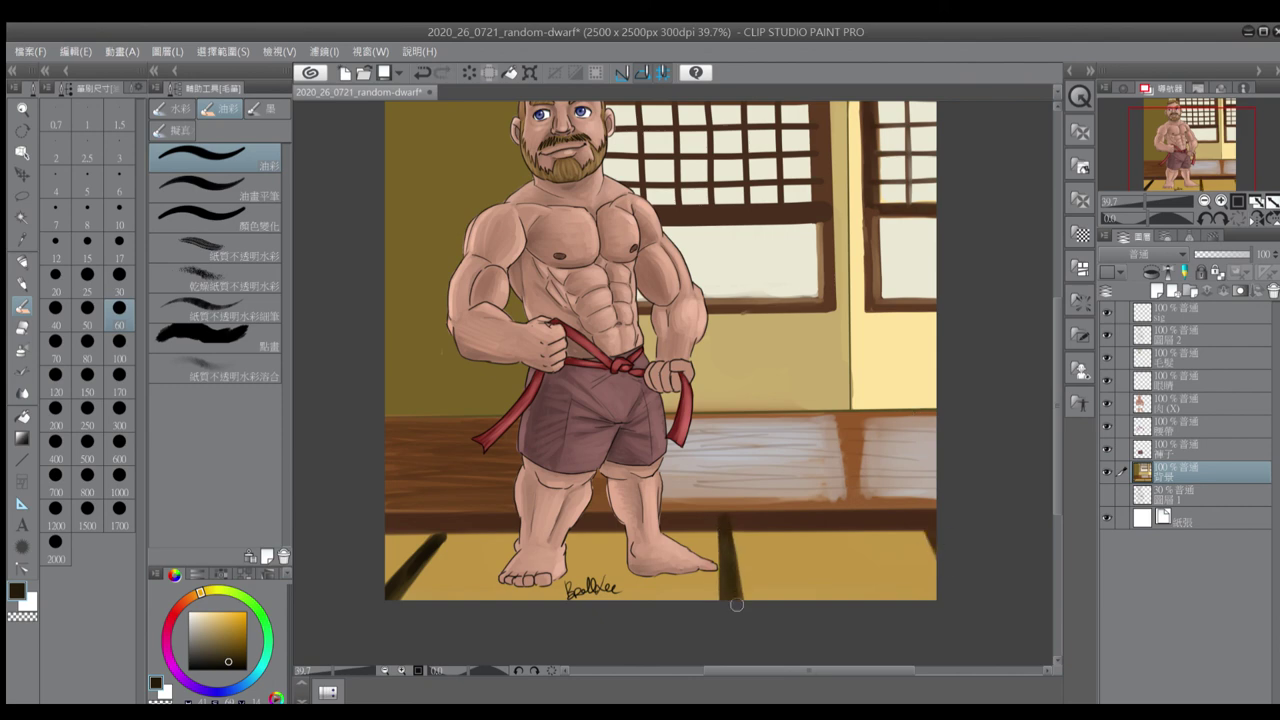
Tidy the left mat border and cover the dark mark at the floor's right edge with the sampled floor yellow
alt+click(432, 540)
drag(386, 600, 442, 533)
alt+click(930, 545)
drag(930, 530, 932, 558)
alt+click(729, 521)
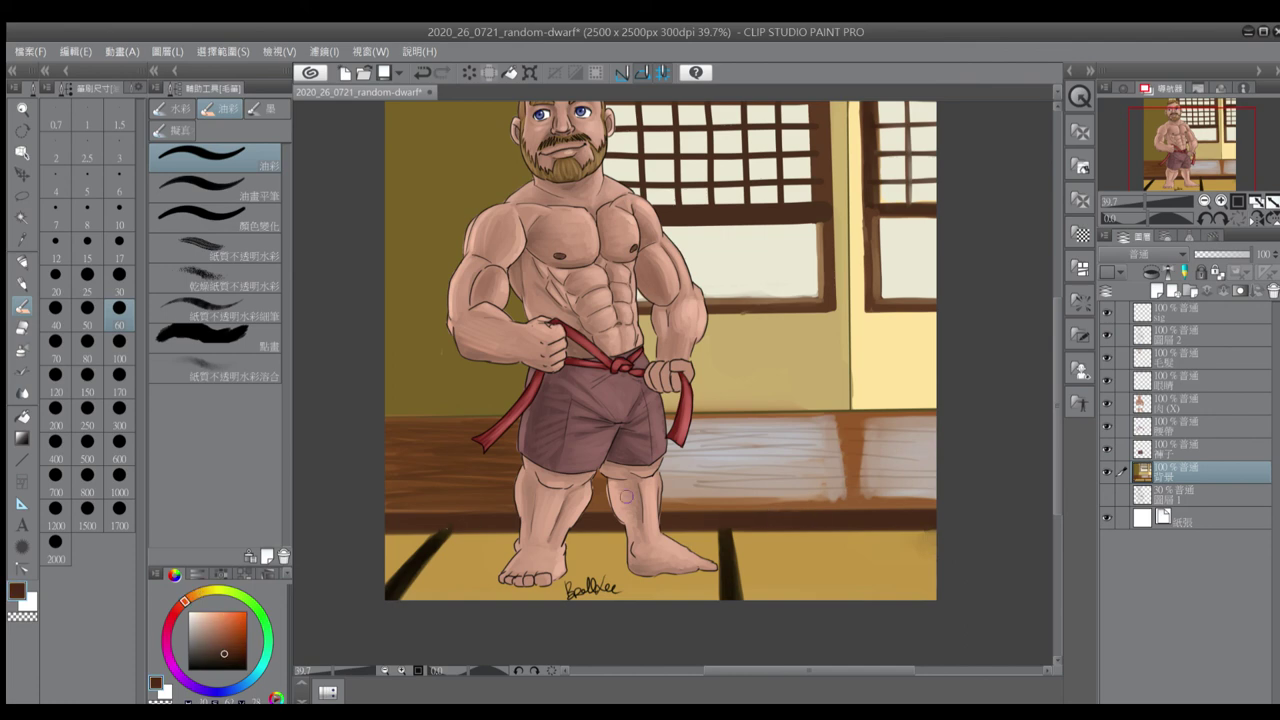
Draw fine grey-brown weave lines on the left floor mats with the pencil at size 10
key(p)
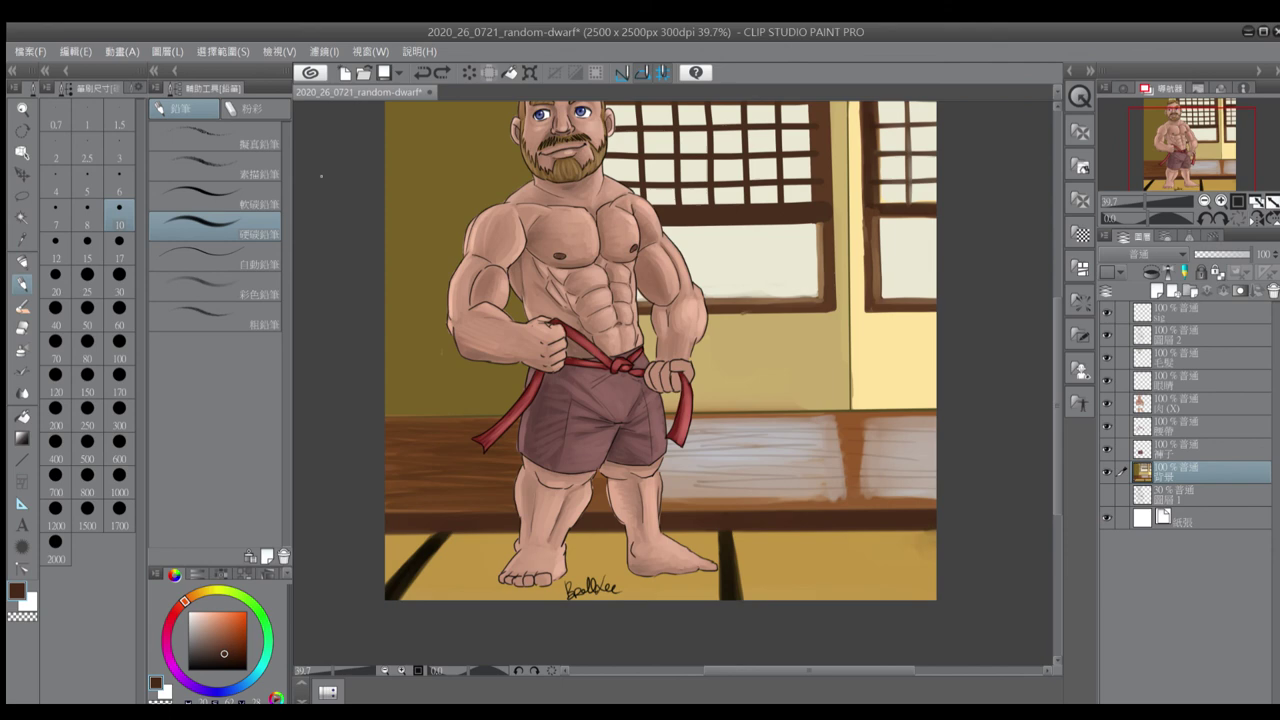
alt+click(402, 552)
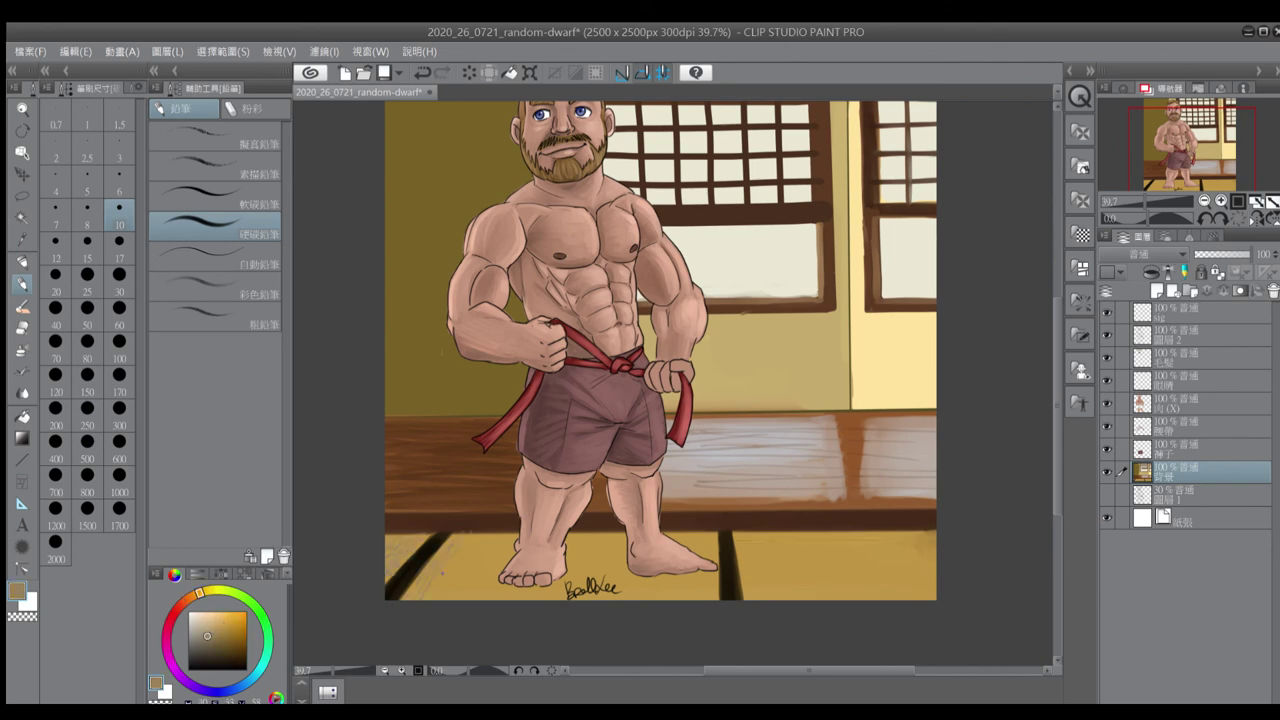
drag(440, 548, 466, 595)
Test the stipple brush, switch to the droplet spray airbrush at size 80, and select the background layer
click(22, 327)
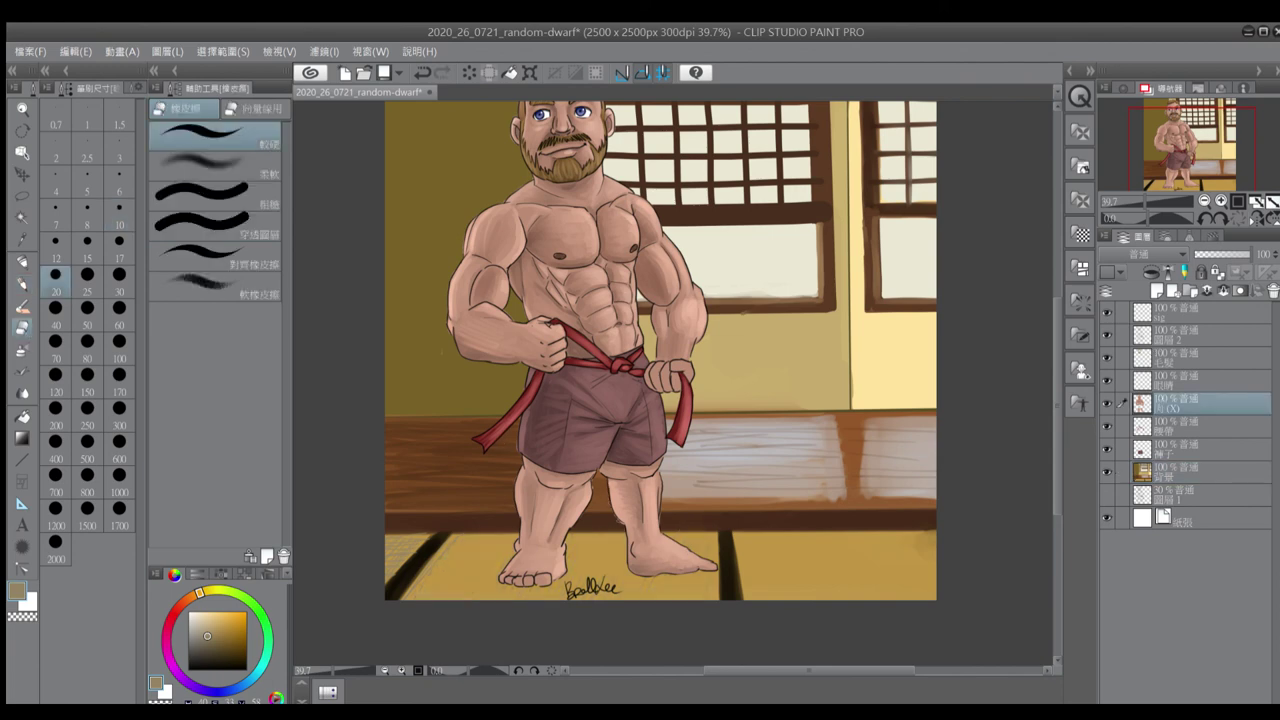
key(b)
click(215, 336)
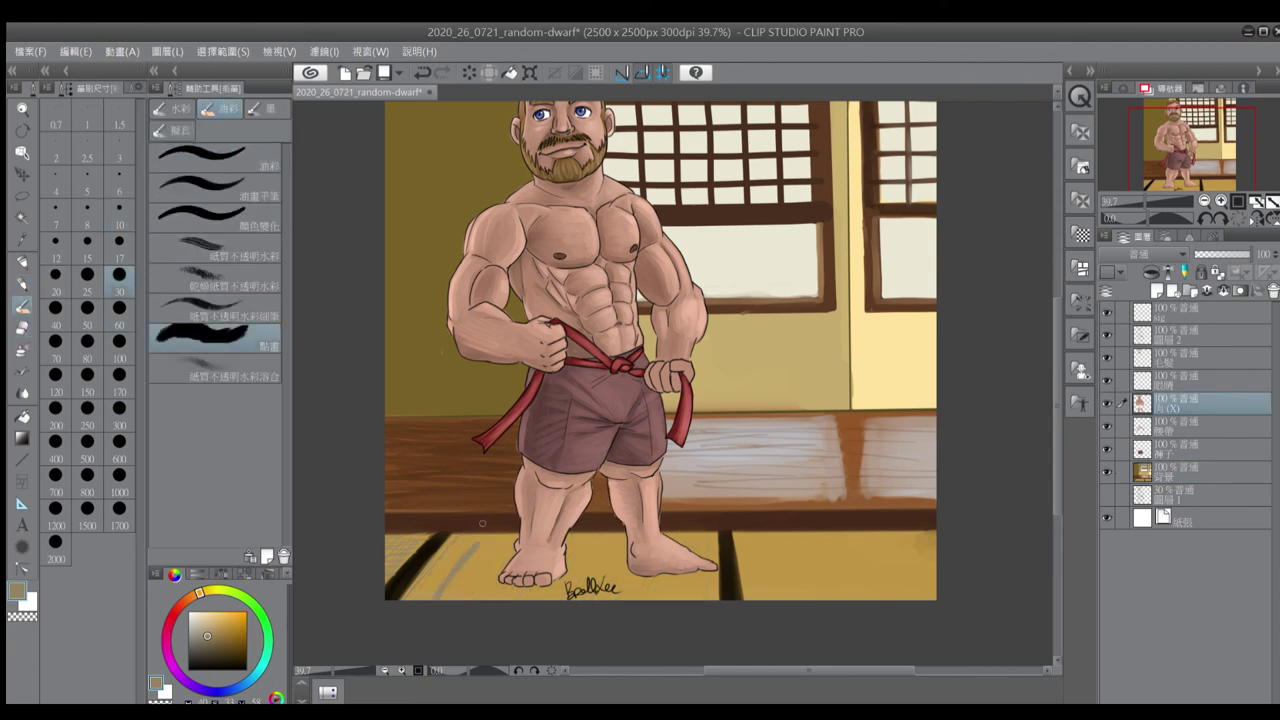
click(115, 88)
key(b)
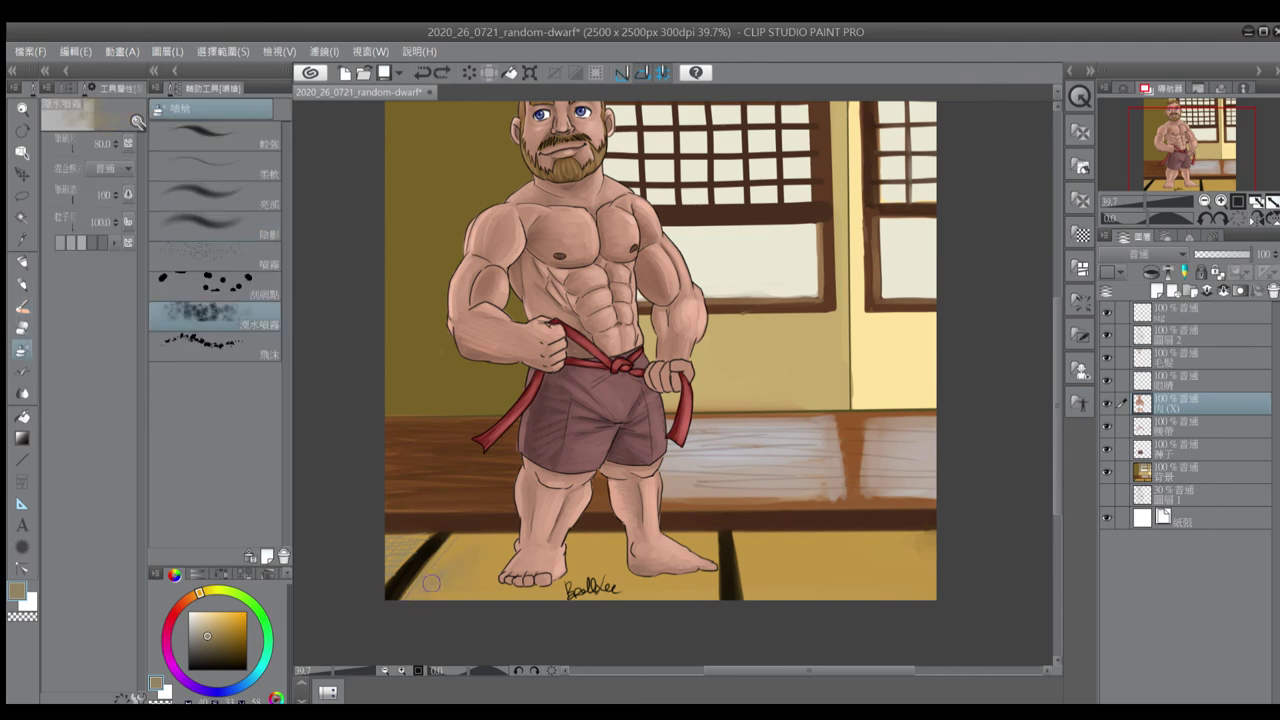
click(1180, 471)
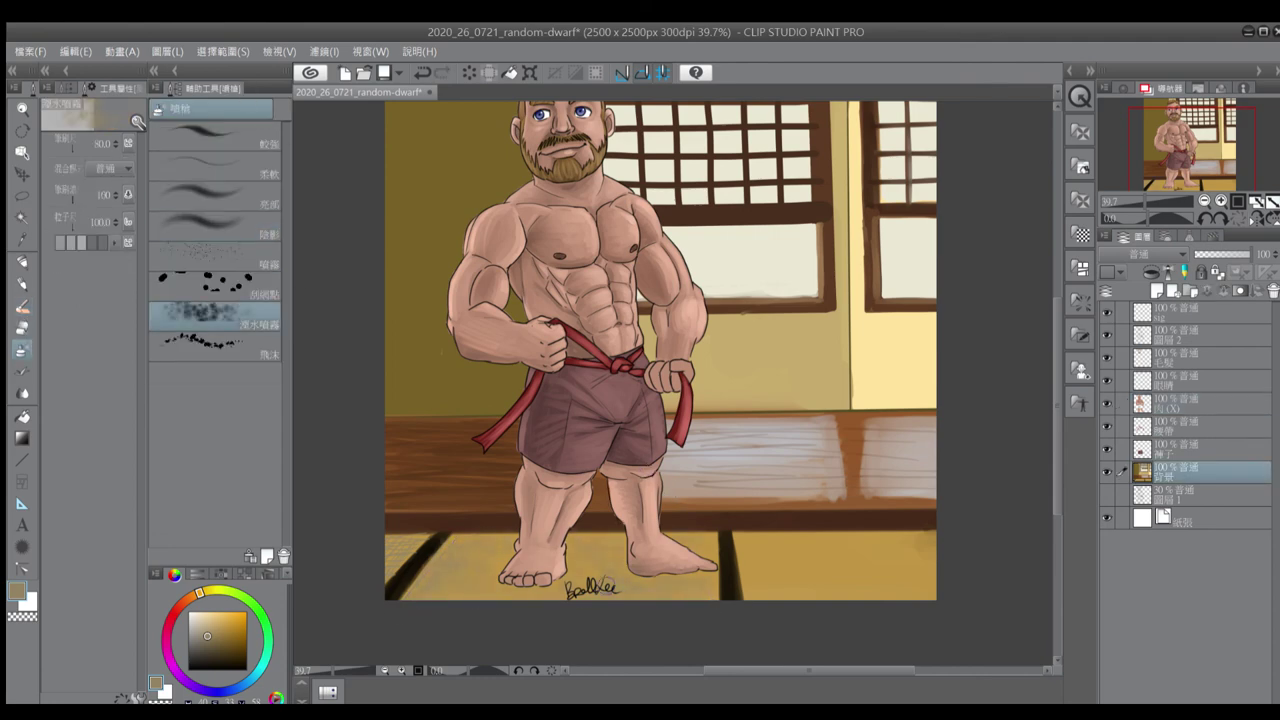
Try spraying a darker mottled texture over the floor mats with the droplet spray airbrush
alt+click(783, 590)
mouse_move(790, 570)
mouse_down()
mouse_move(940, 535)
mouse_move(746, 549)
mouse_up()
key(ctrl+z)
key(ctrl+z)
key(ctrl+z)
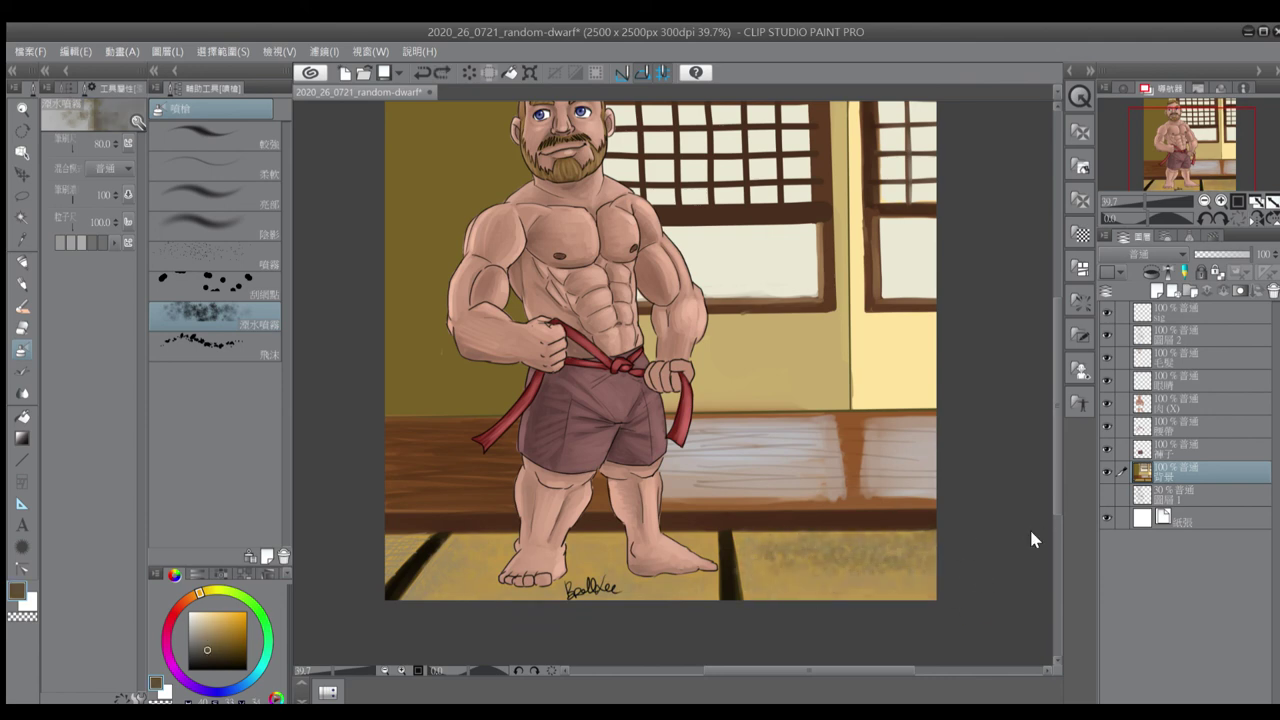
Widen the brush size and tool property palettes and set the droplet spray airbrush's size to 200
click(100, 87)
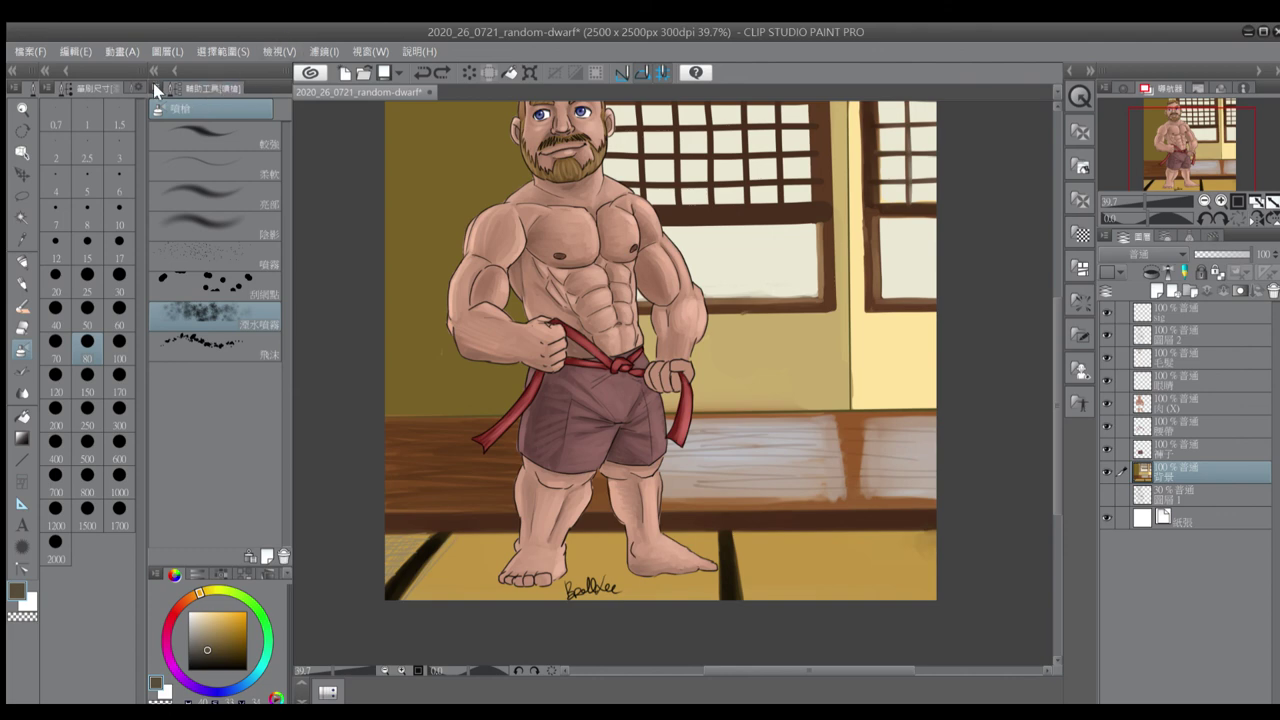
click(124, 67)
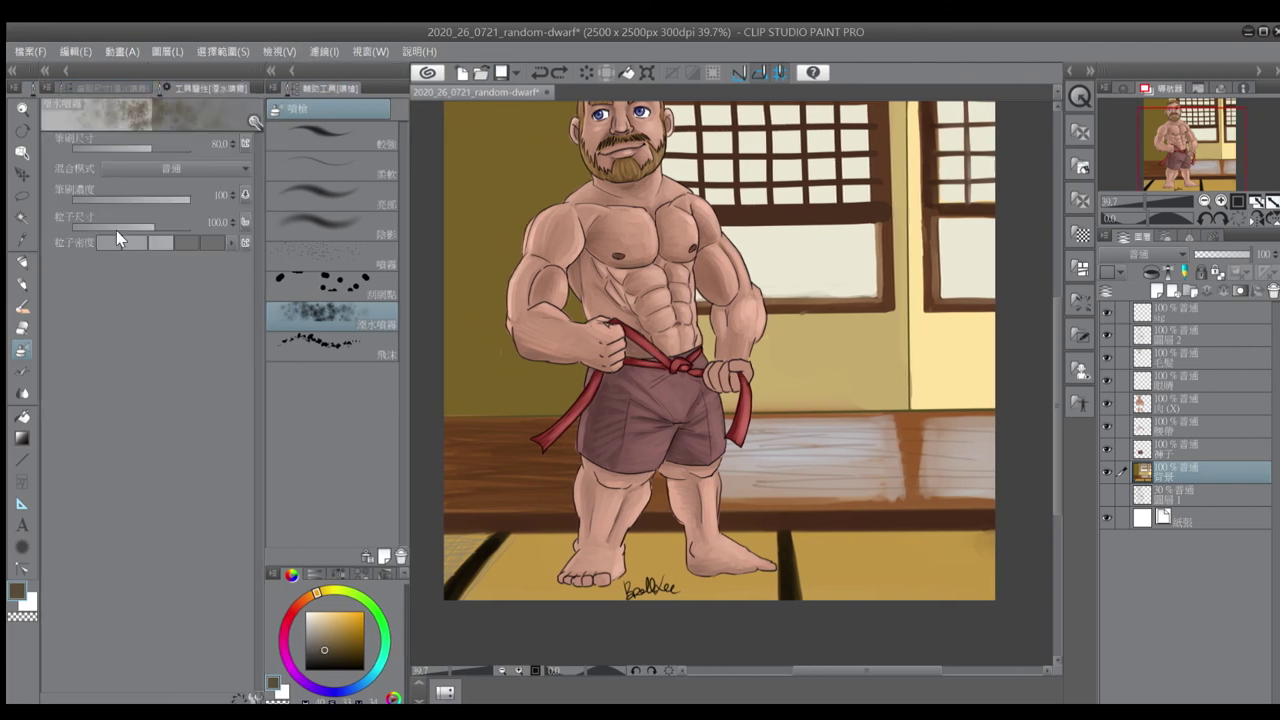
click(208, 88)
key(bracketright)
key(bracketright)
key(bracketright)
key(bracketright)
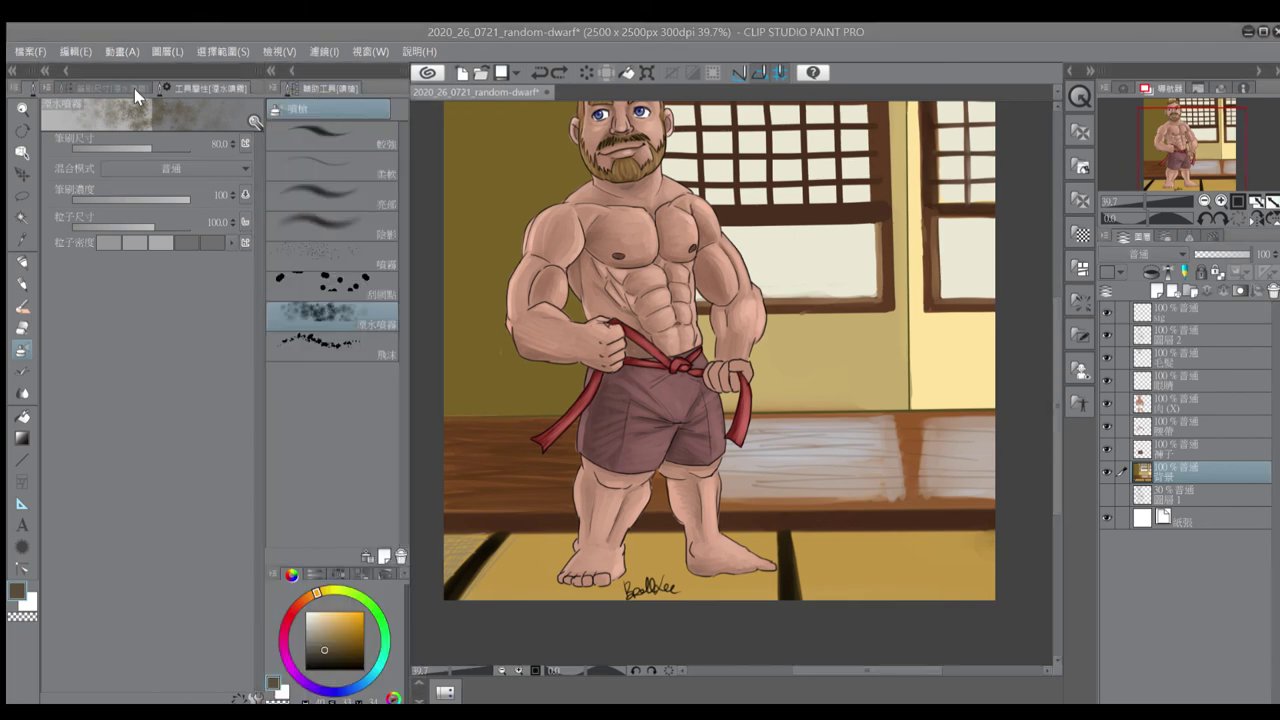
Cover the floor mats with a grainy dark brown texture using the crayon at size 170
key(p)
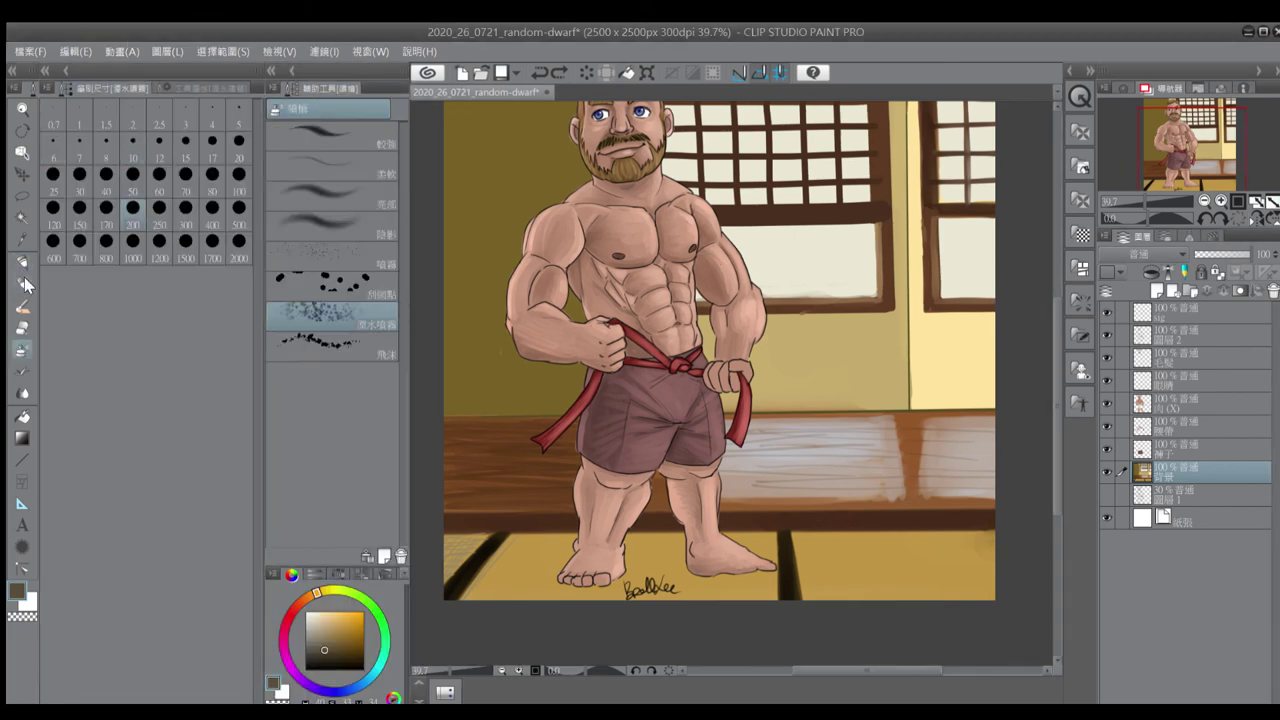
click(375, 113)
key(bracketleft)
key(bracketleft)
mouse_move(472, 597)
mouse_down()
mouse_move(534, 606)
mouse_move(705, 550)
mouse_move(915, 575)
mouse_move(988, 560)
mouse_up()
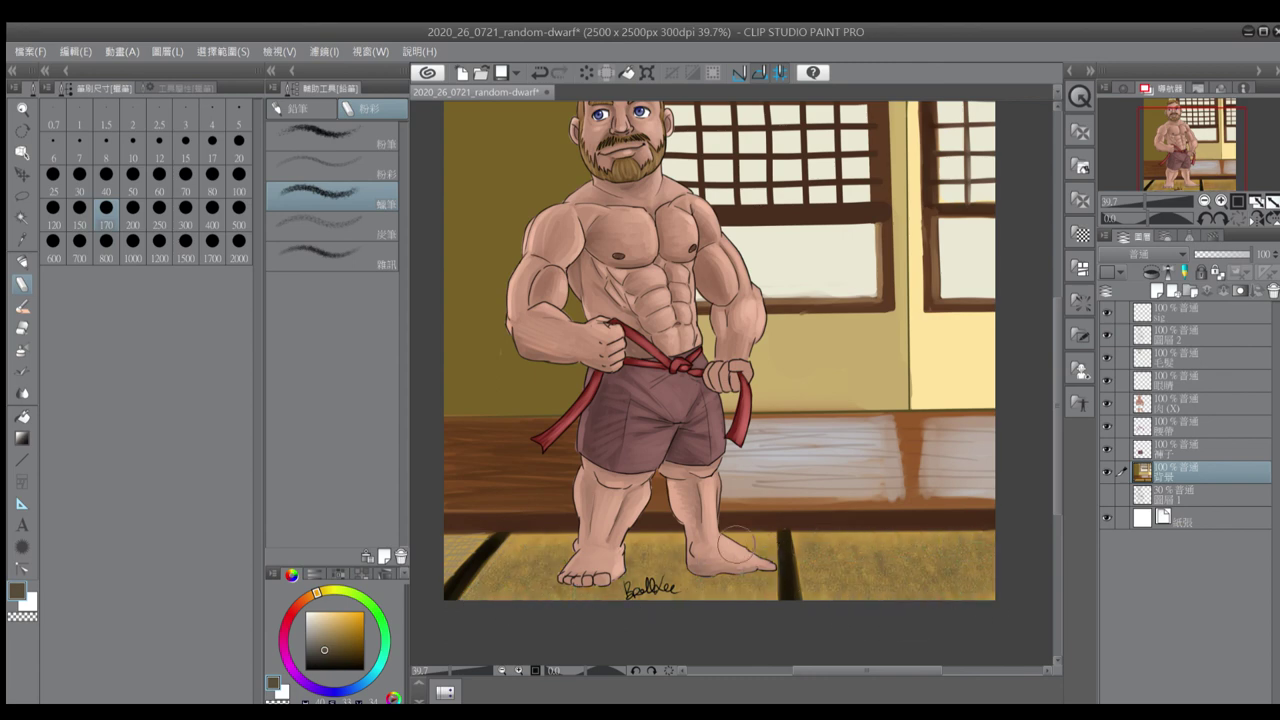
mouse_move(465, 585)
mouse_down()
mouse_move(500, 609)
mouse_move(605, 590)
mouse_move(725, 595)
mouse_up()
drag(526, 543, 650, 540)
drag(450, 540, 478, 580)
Add a new layer above the background and try a near-black crayon shadow under the man's foot, reducing the brush size to 100
key(ctrl+shift+n)
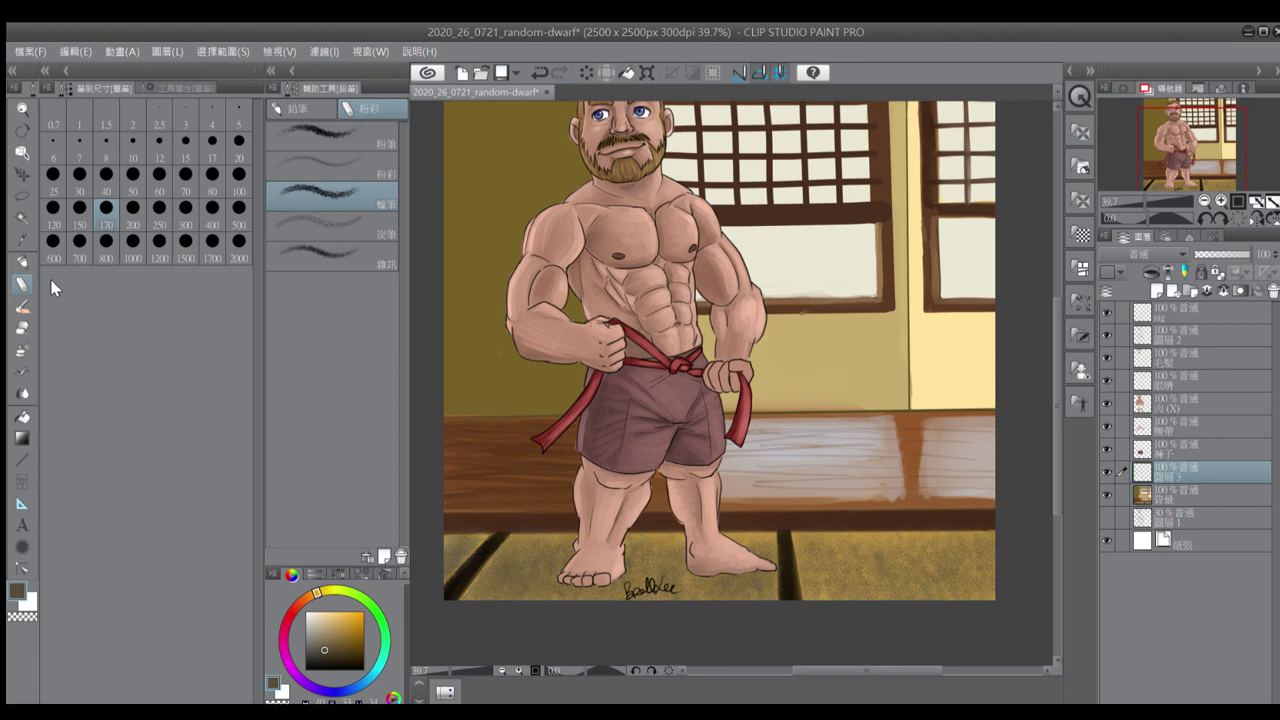
mouse_move(713, 594)
mouse_down()
mouse_move(725, 585)
mouse_move(700, 578)
mouse_move(705, 590)
mouse_move(760, 571)
mouse_up()
key(bracketleft)
key(bracketleft)
key(bracketleft)
key(ctrl+plus)
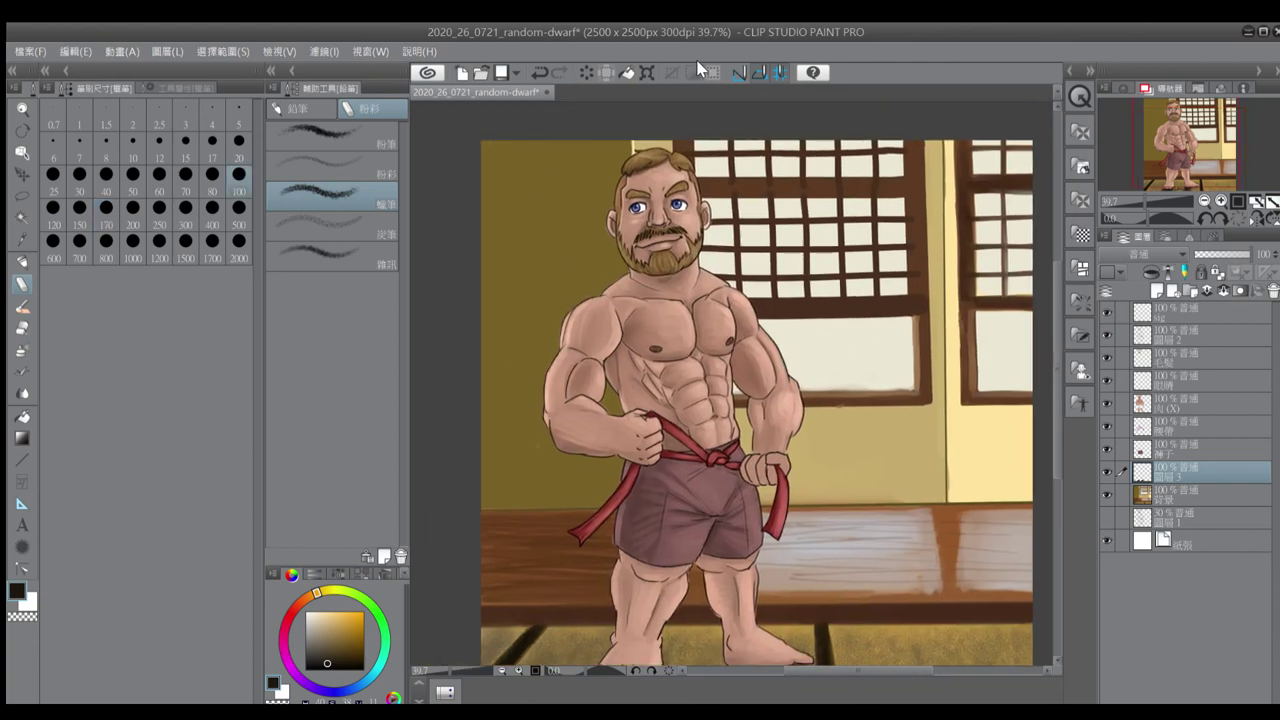
On the background layer, fill the left wall with the middle panel's tan and the middle wall panel with the right panel's light yellow
key(g)
alt+click(571, 171)
key(alt+bracketleft)
click(589, 222)
key(p)
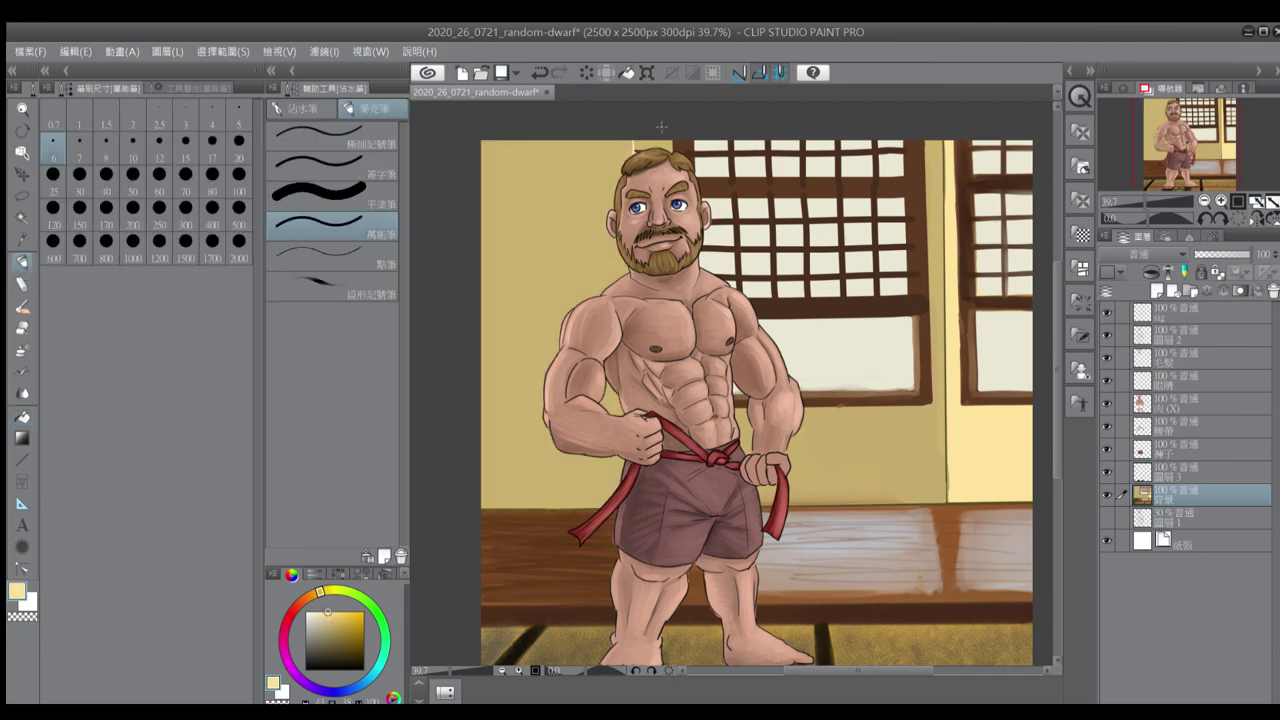
key(g)
click(662, 138)
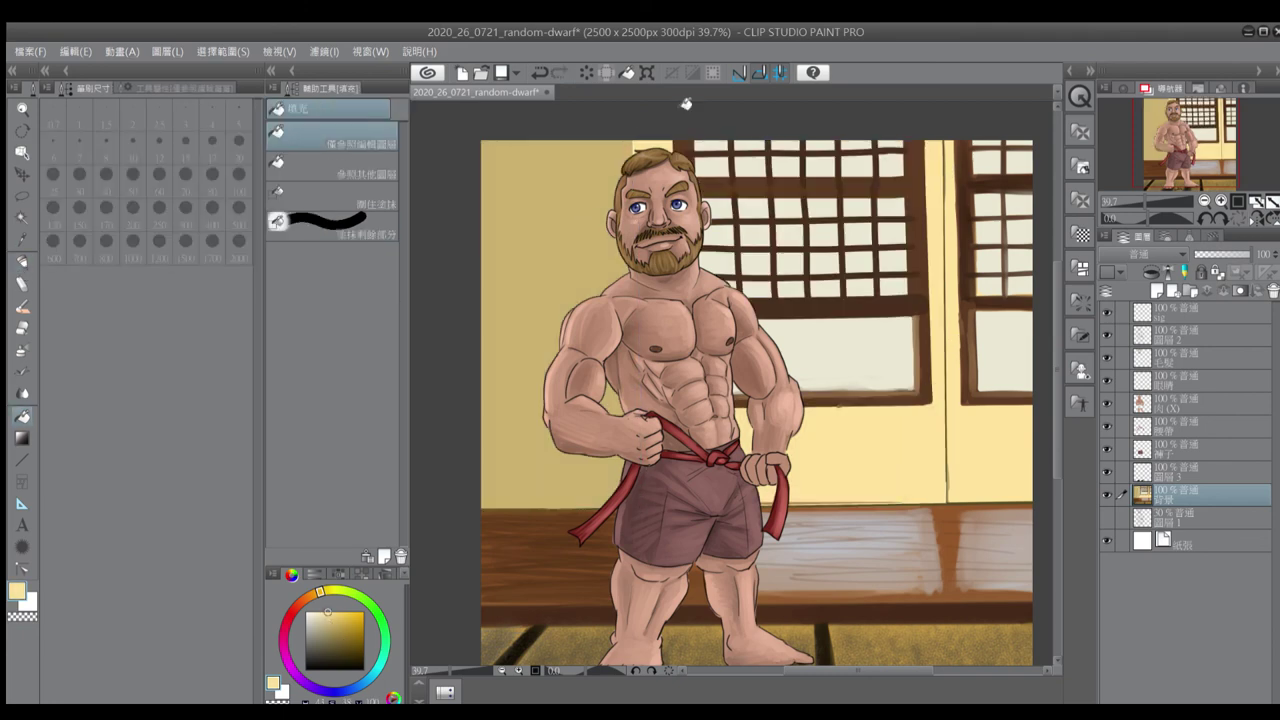
Paint over the dark seam between the yellow wall panels with the size 50 marker and redraw it golden yellow with the size 10 pencil
click(22, 263)
drag(944, 206, 948, 446)
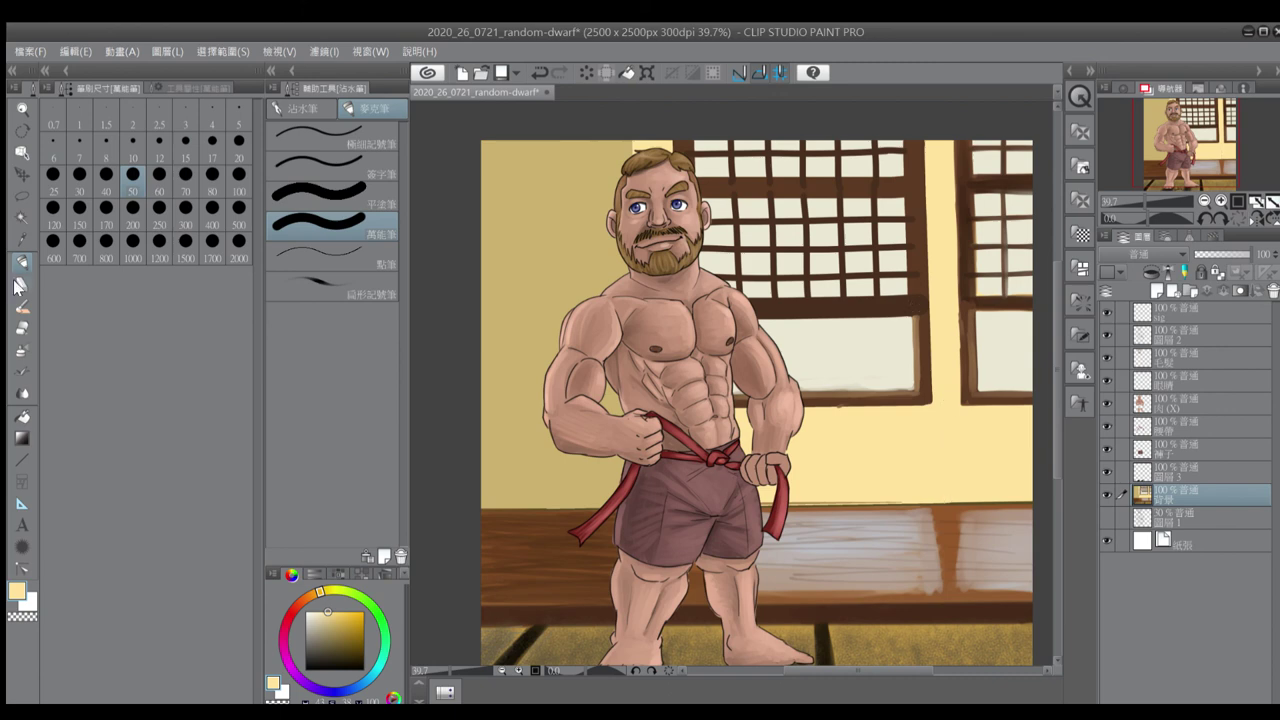
click(18, 285)
click(358, 624)
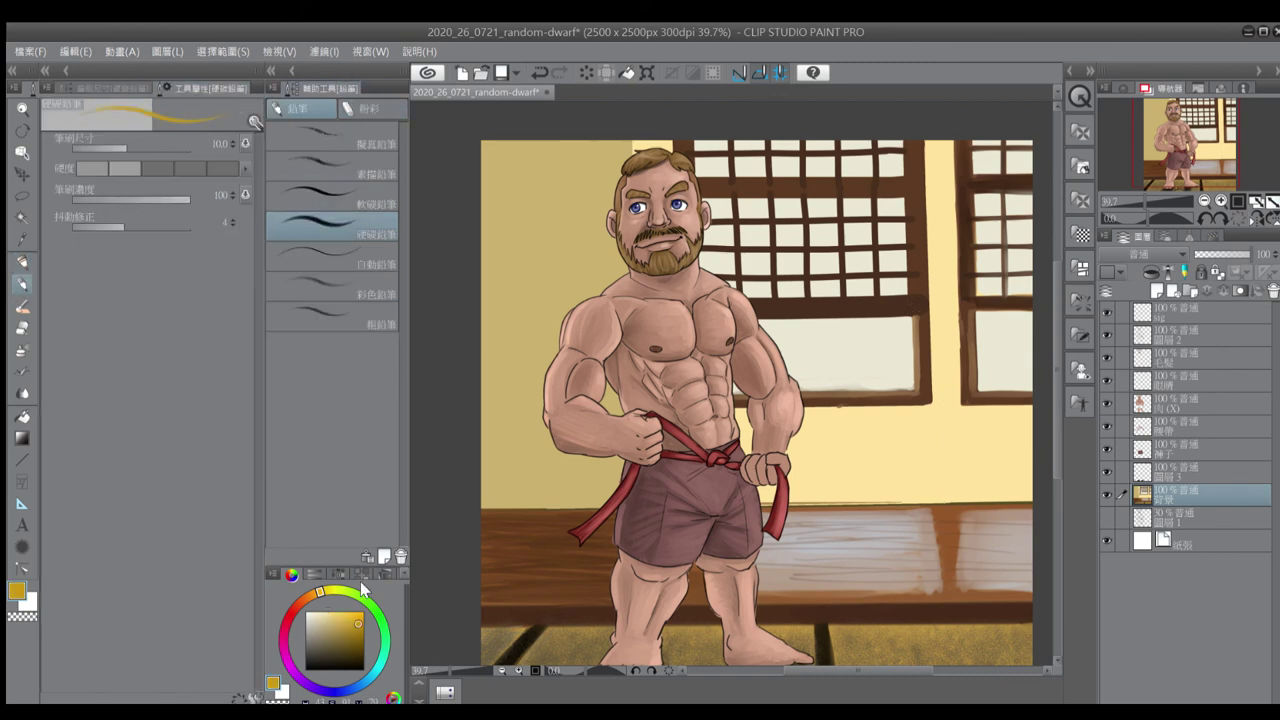
mouse_move(942, 200)
mouse_down()
mouse_move(946, 506)
mouse_move(947, 124)
mouse_up()
key(ctrl+z)
key(ctrl+z)
key(ctrl+z)
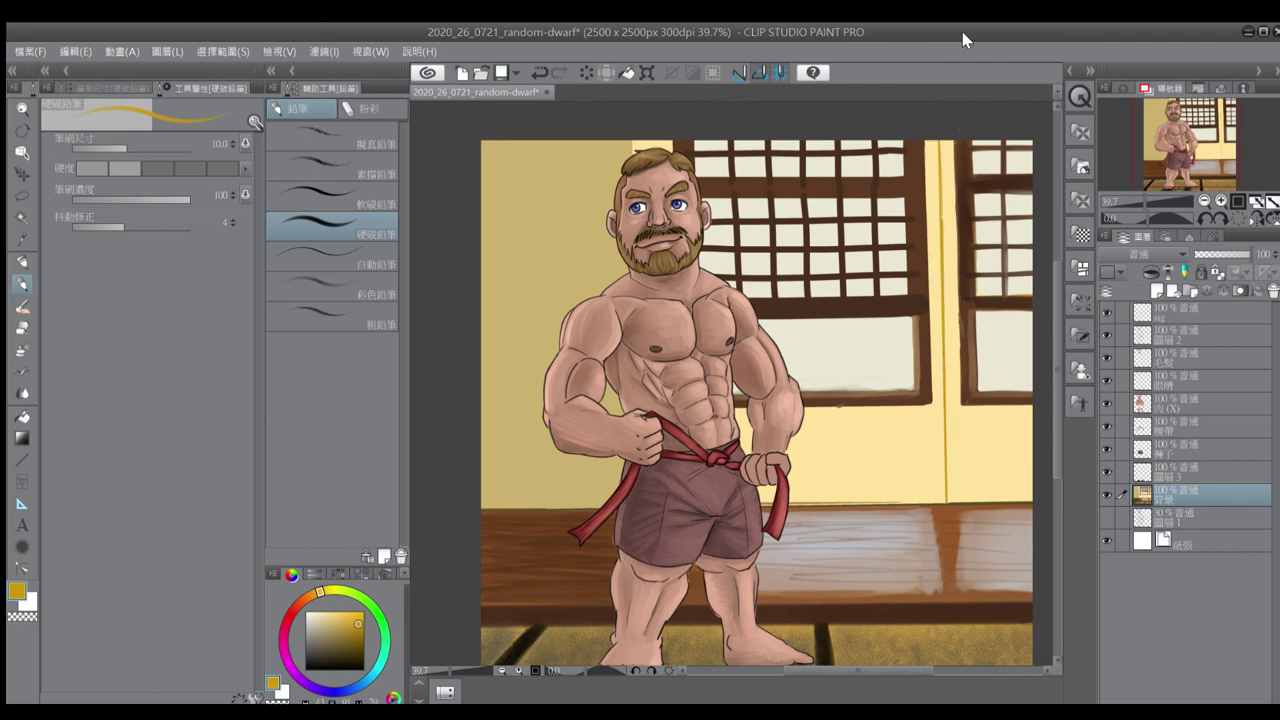